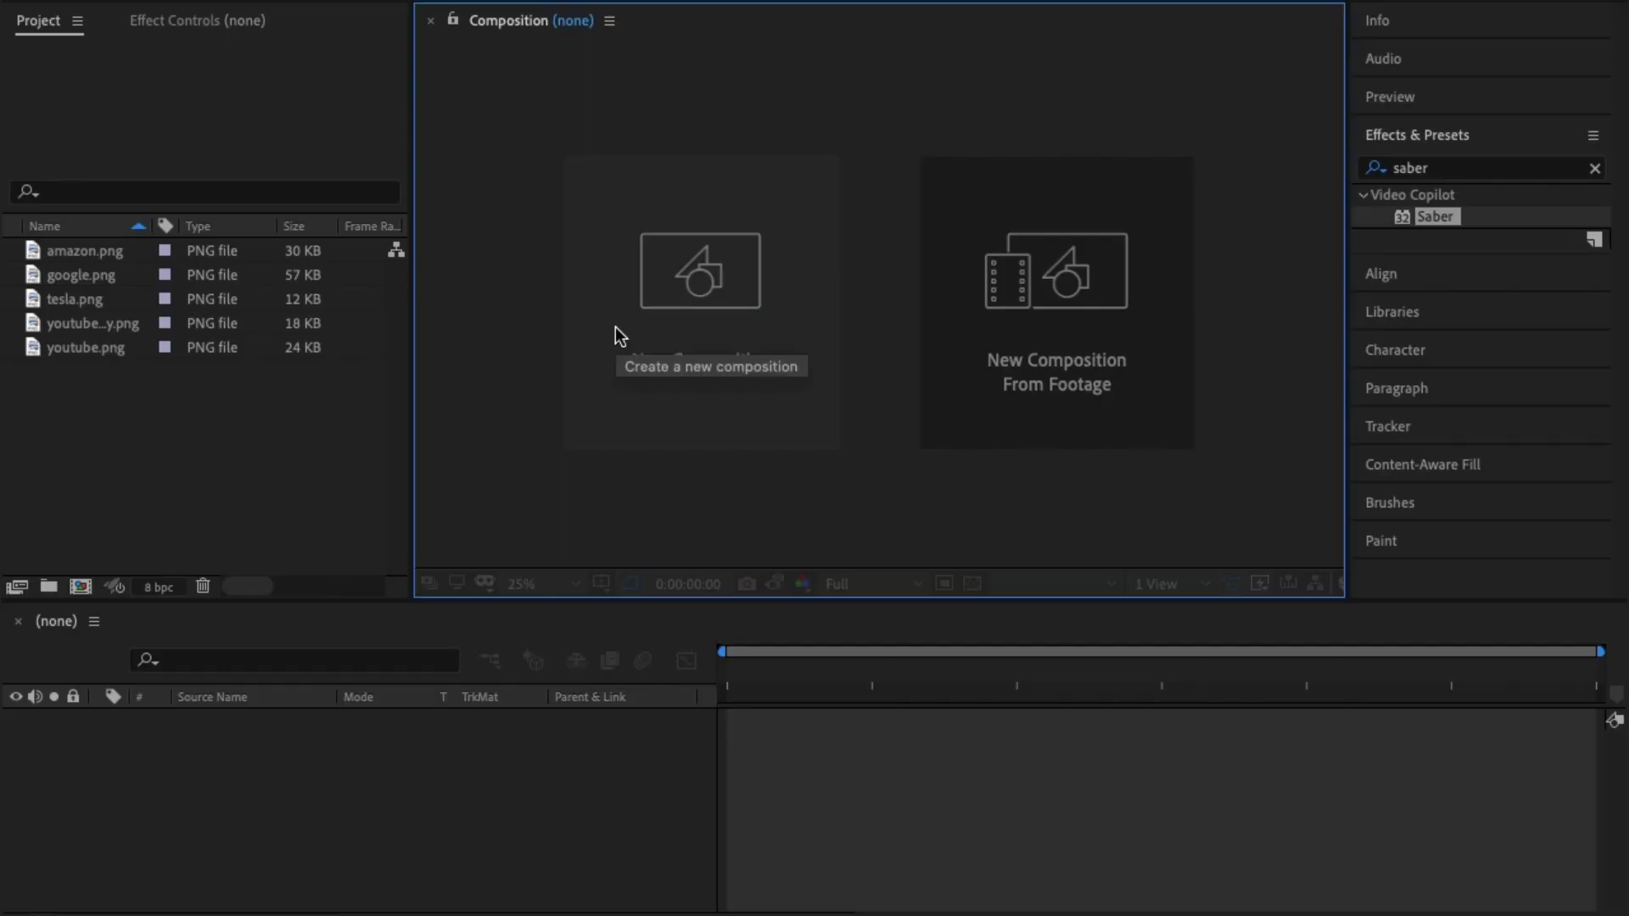
# - Create a 1920×1080, 25 fps Comp 1 with a black solid named Saber, then drop the Saber effect on it
pyautogui.click(688, 324)
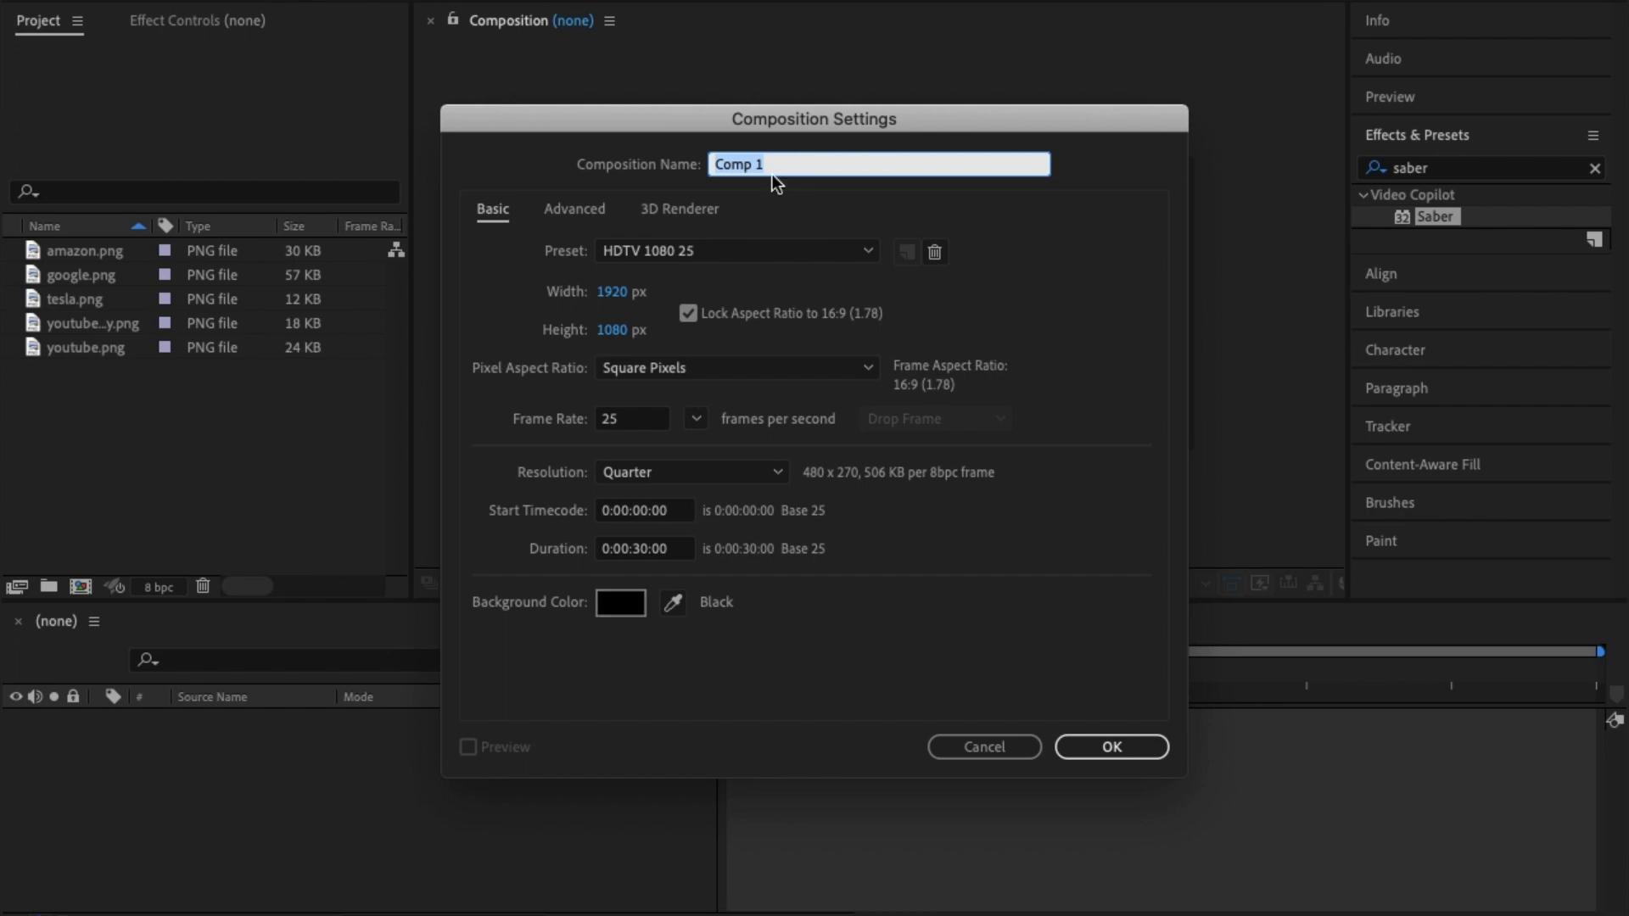
pyautogui.click(1154, 747)
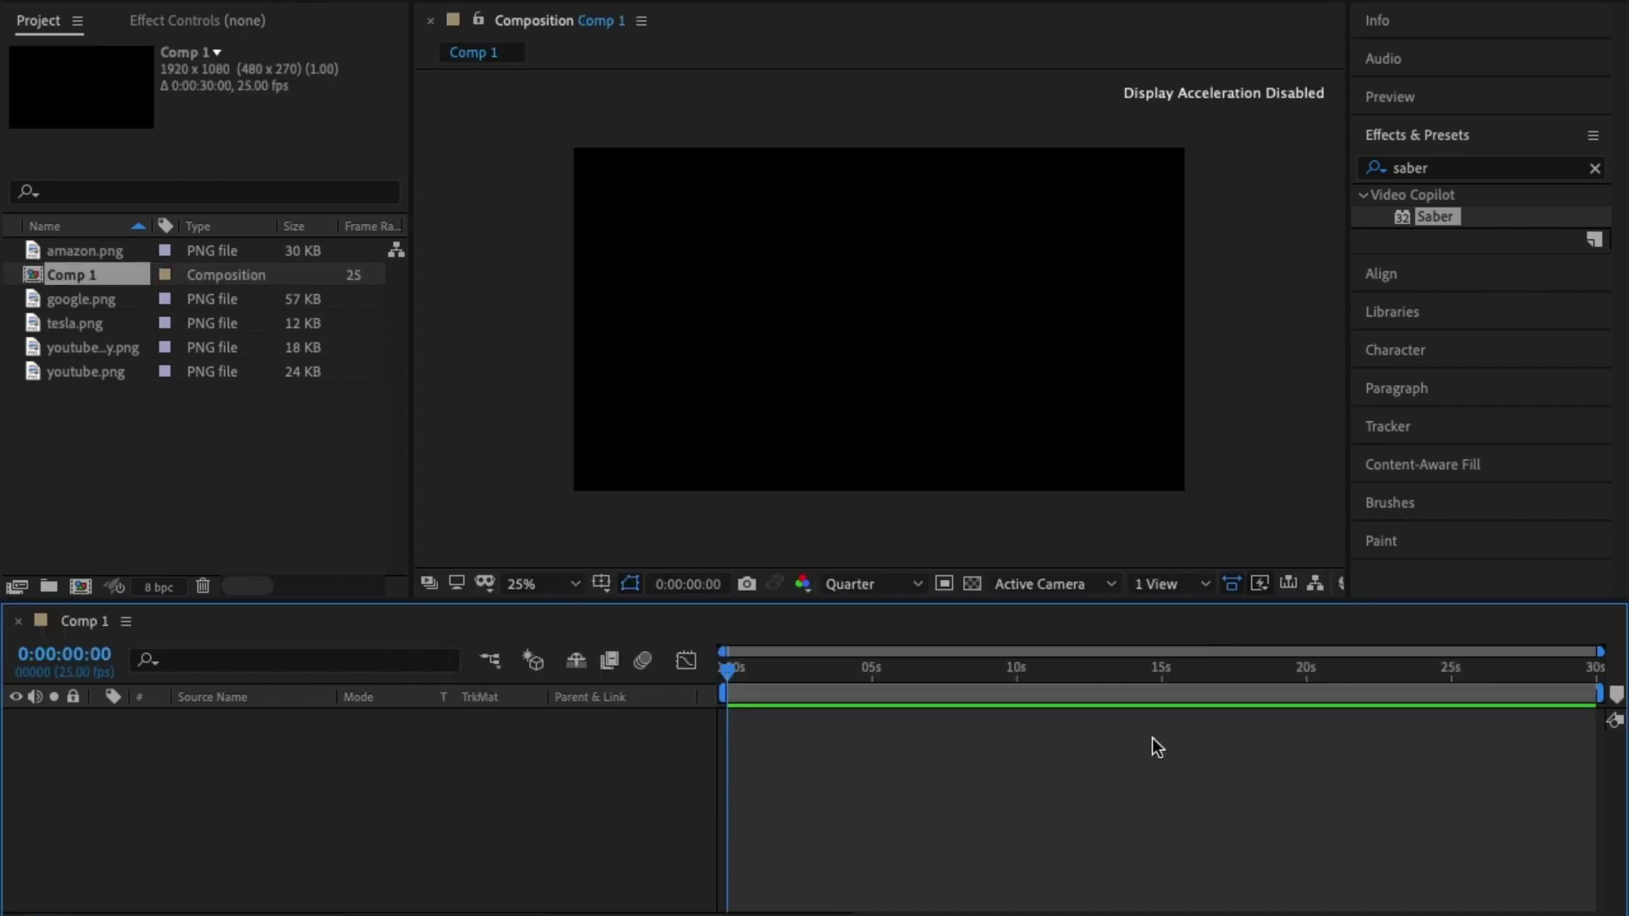
pyautogui.rightClick(515, 762)
pyautogui.moveTo(684, 653)
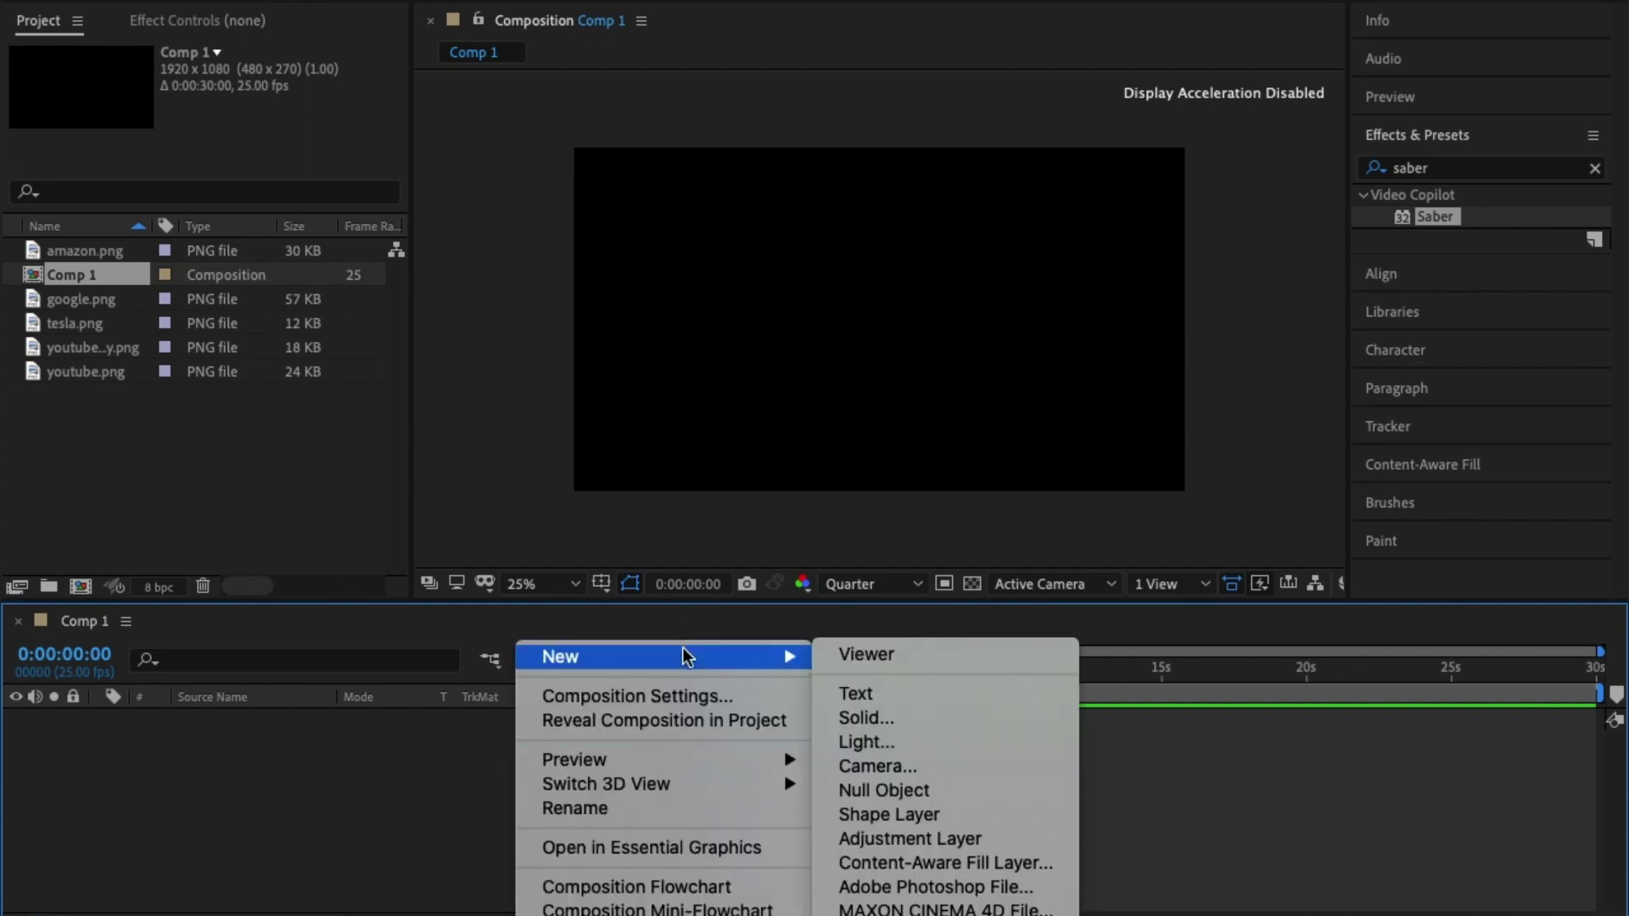
pyautogui.click(989, 725)
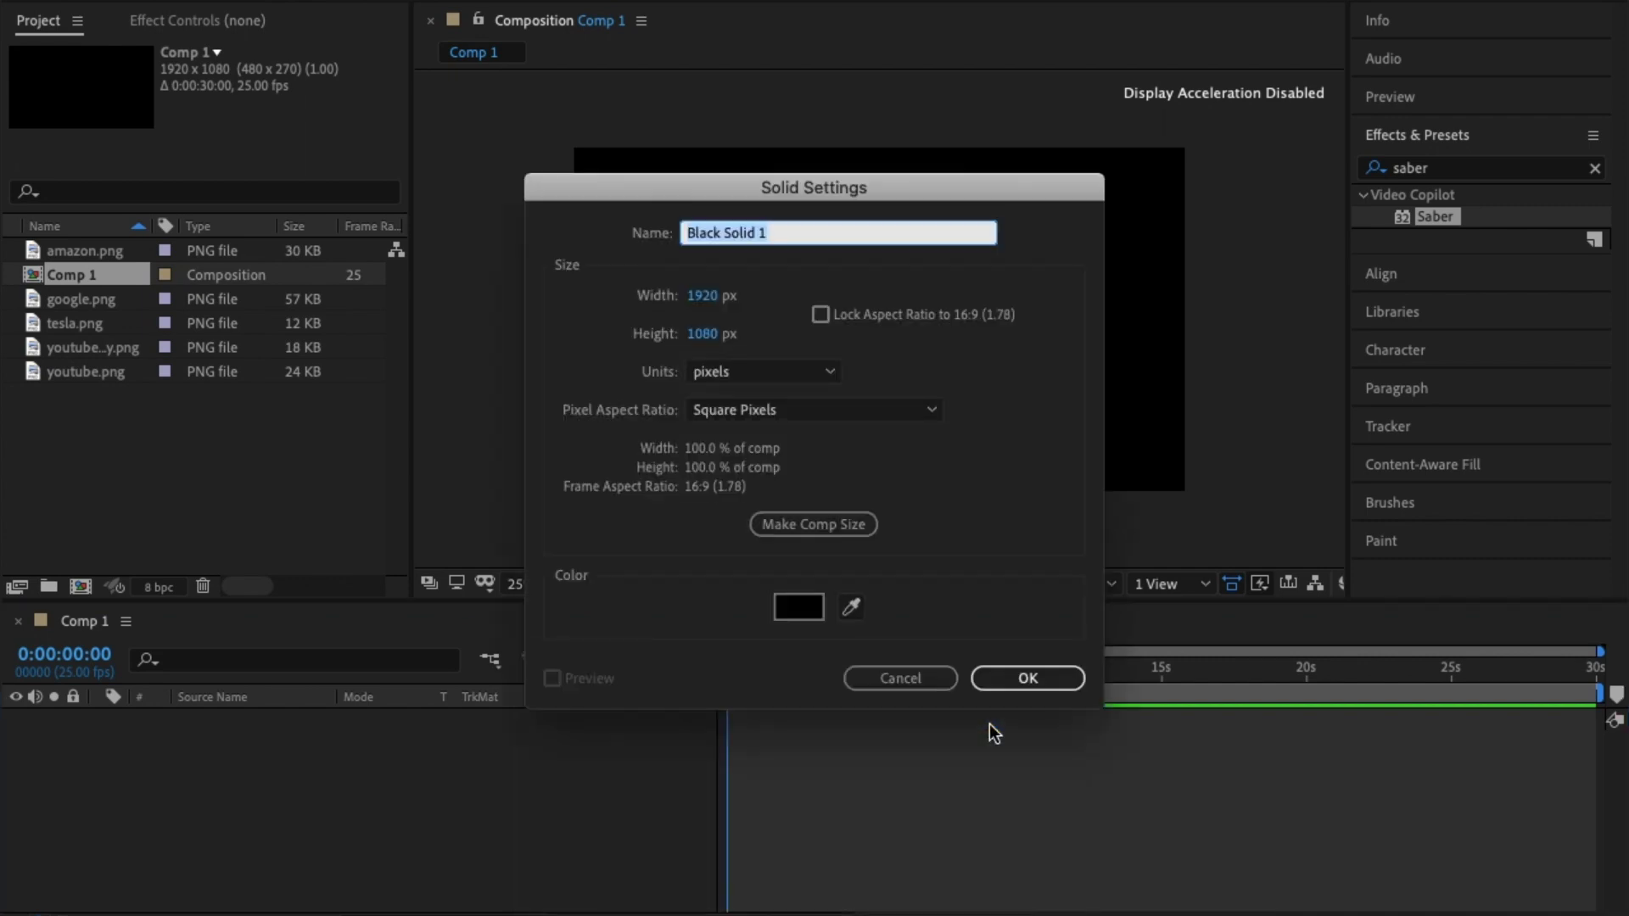
pyautogui.write('Saber')
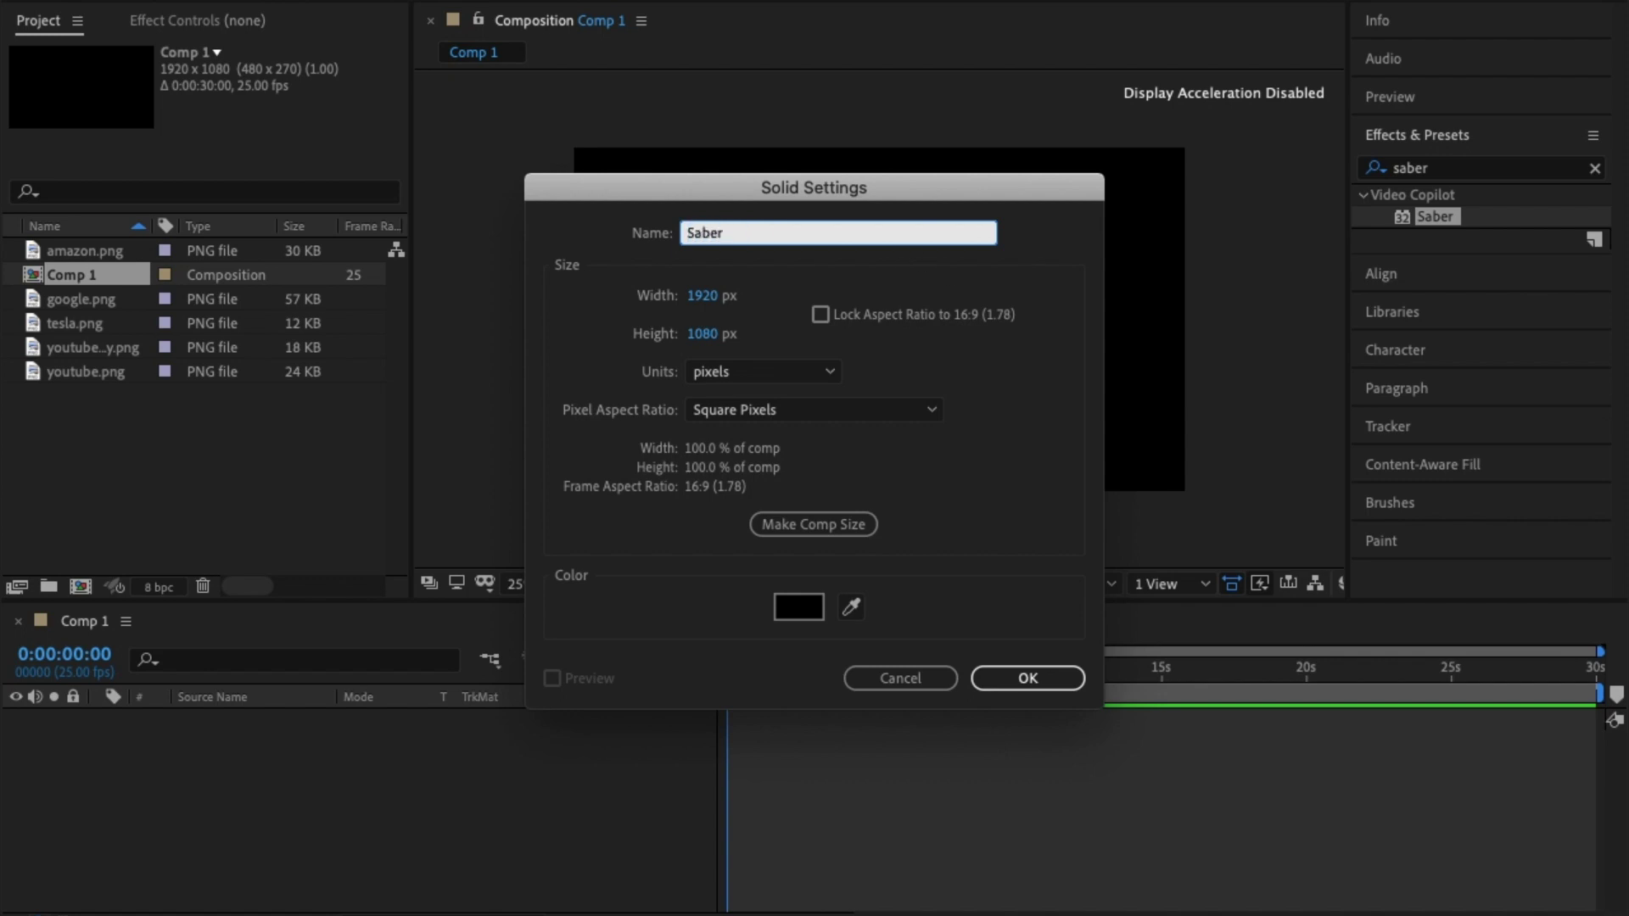
pyautogui.press('Return')
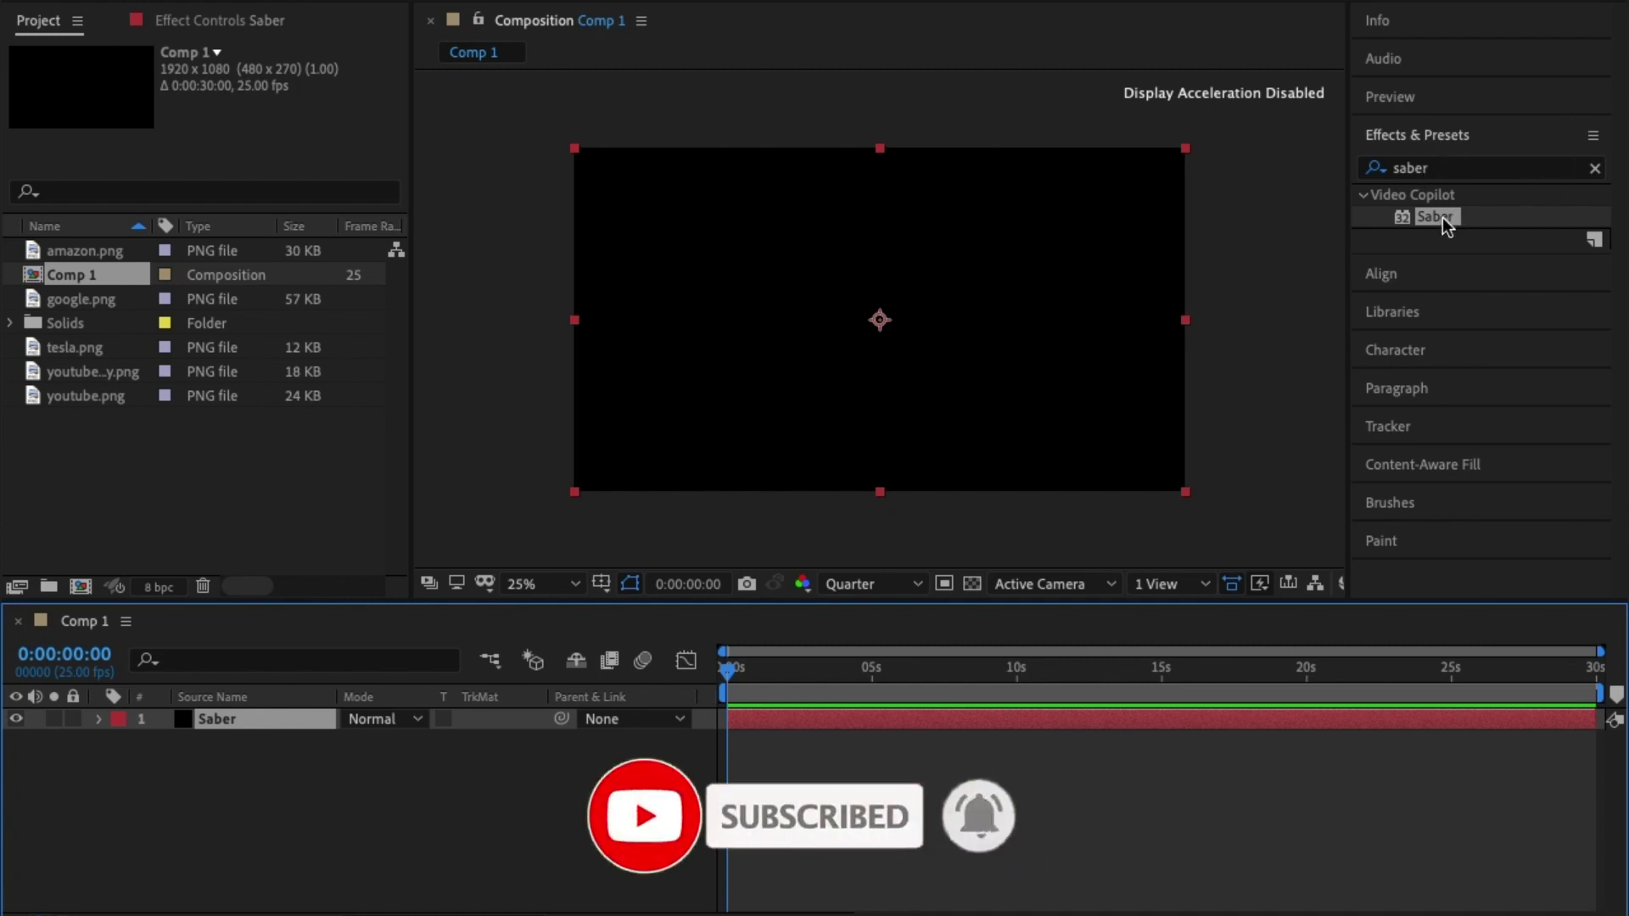
pyautogui.moveTo(1446, 223); pyautogui.dragTo(975, 724)
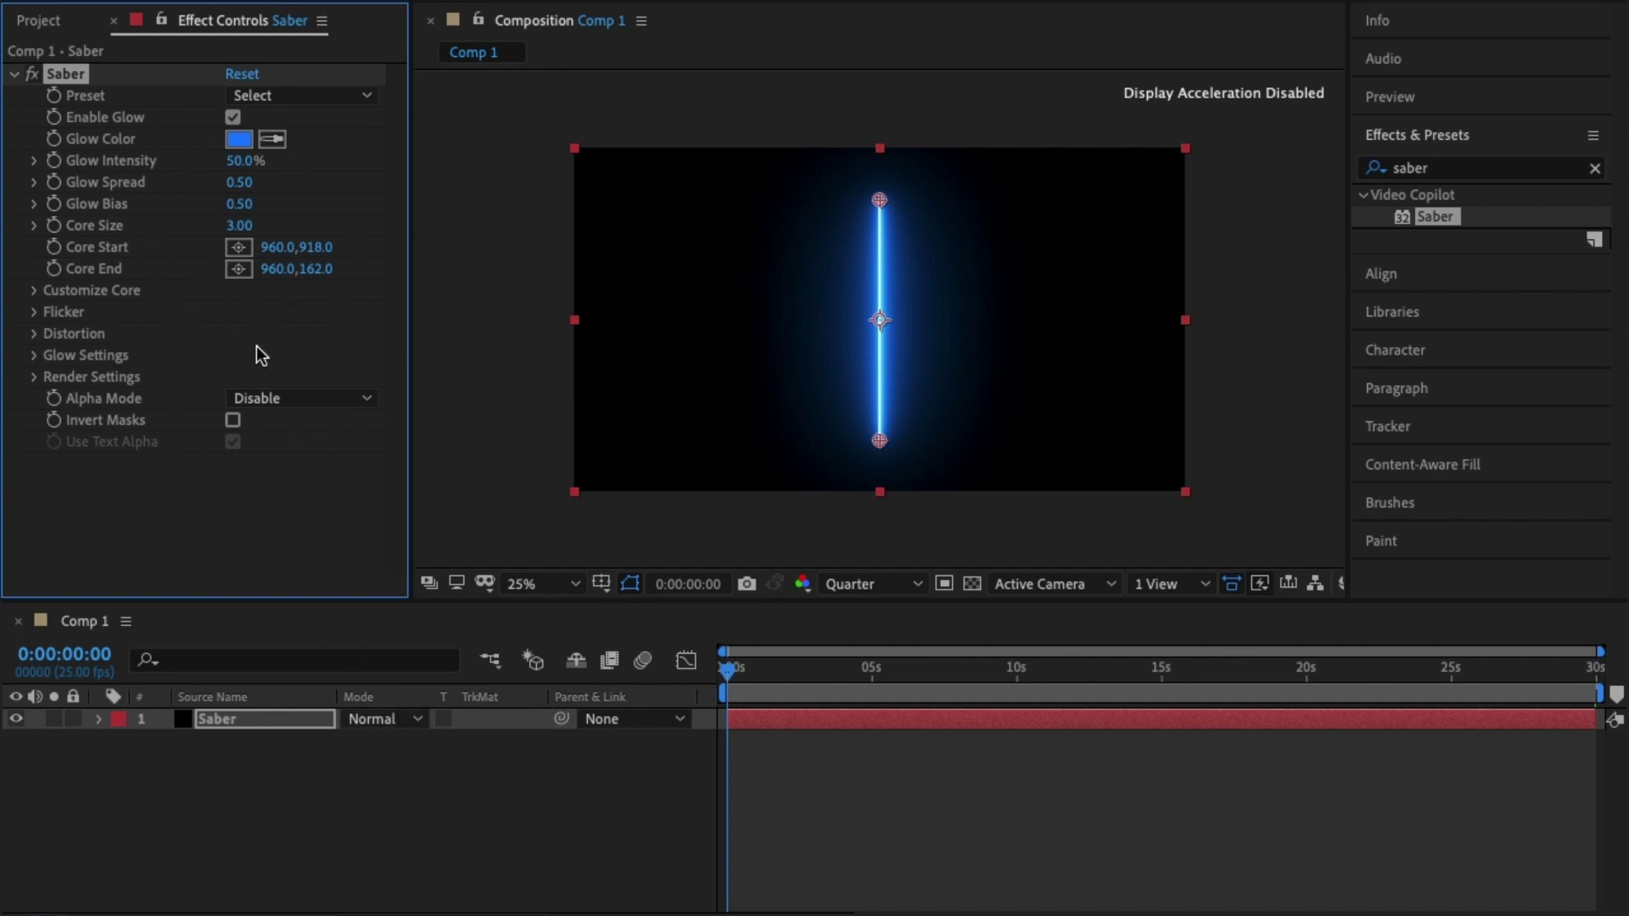
# - Preview the Yellow Smoke, Energize and Fuel Saber presets on the blade
pyautogui.click(339, 96)
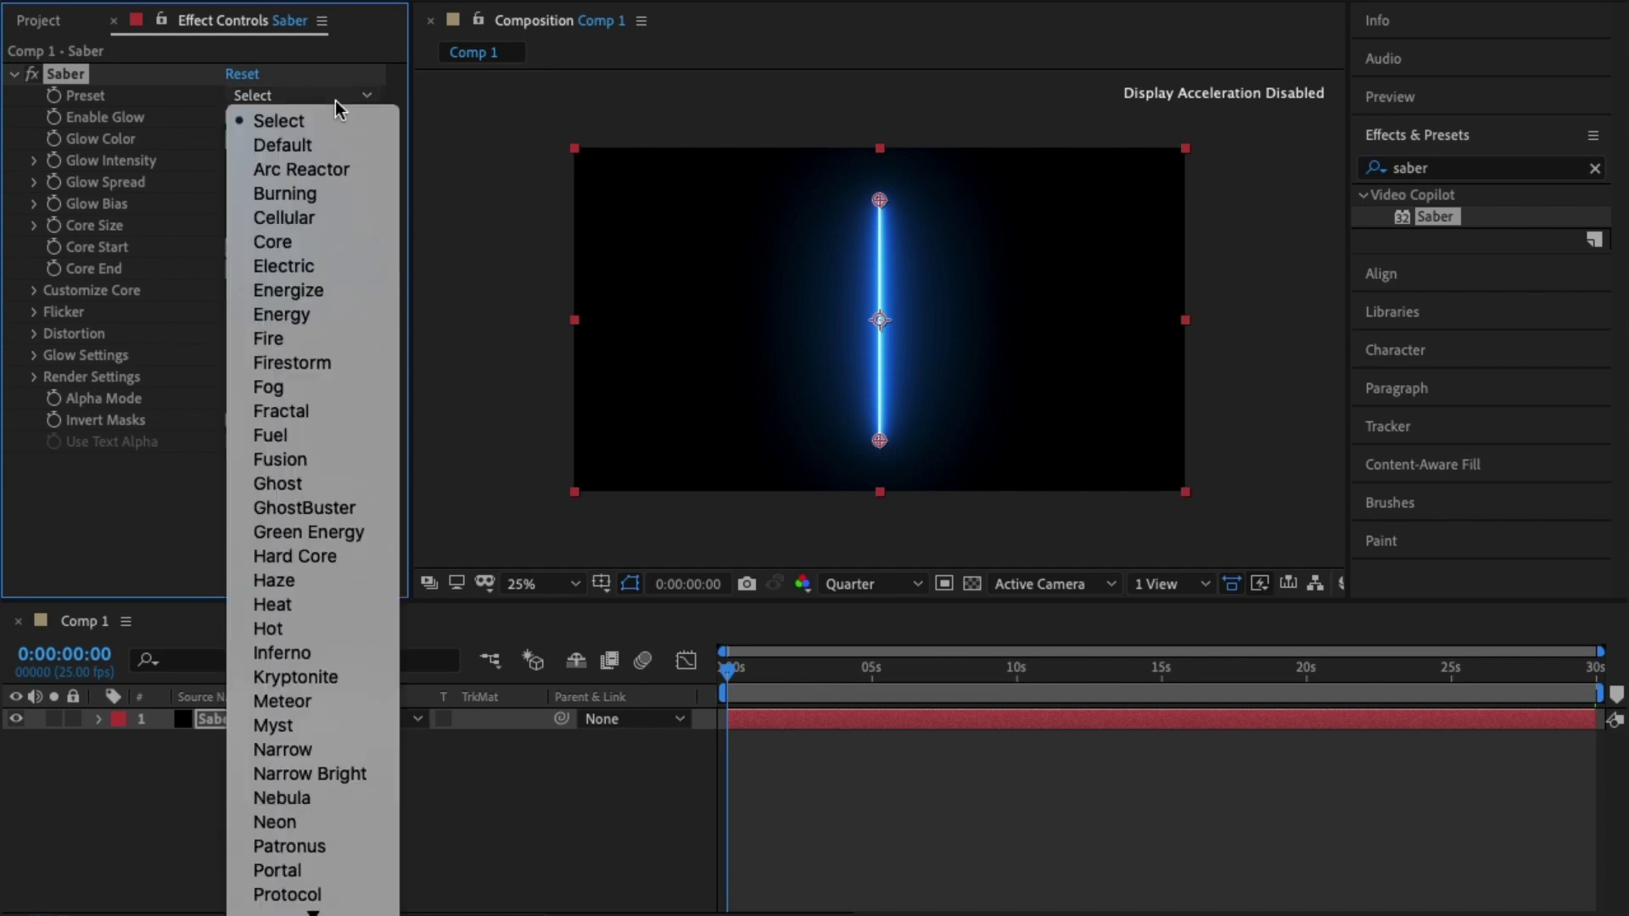
pyautogui.scroll(-5, 312, 492)
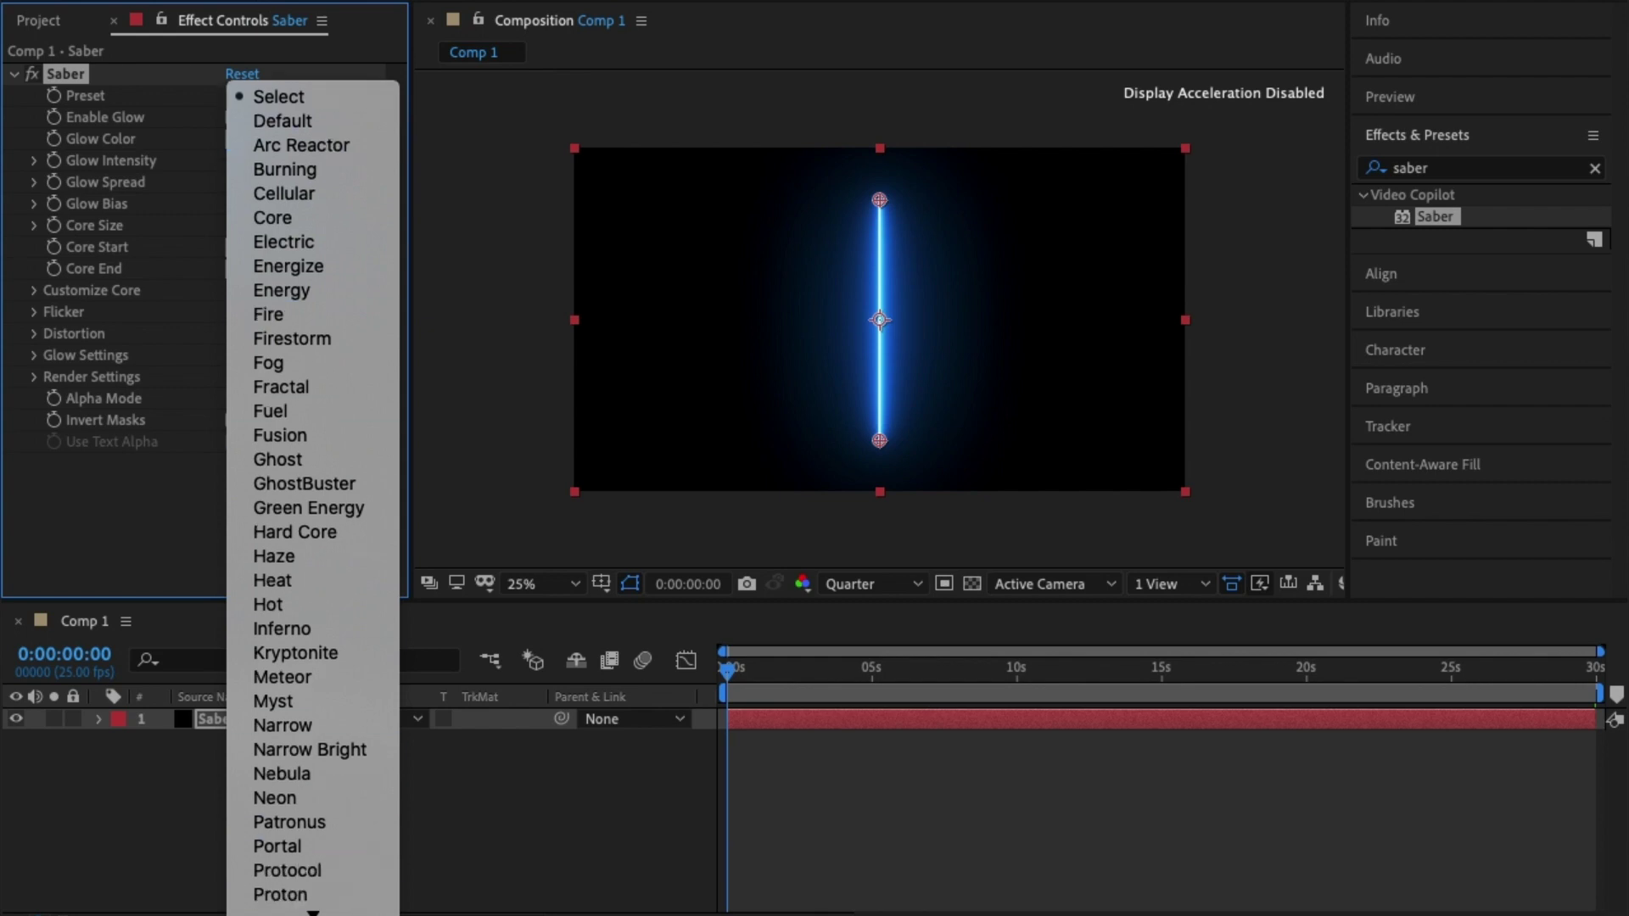
pyautogui.scroll(-3, 312, 492)
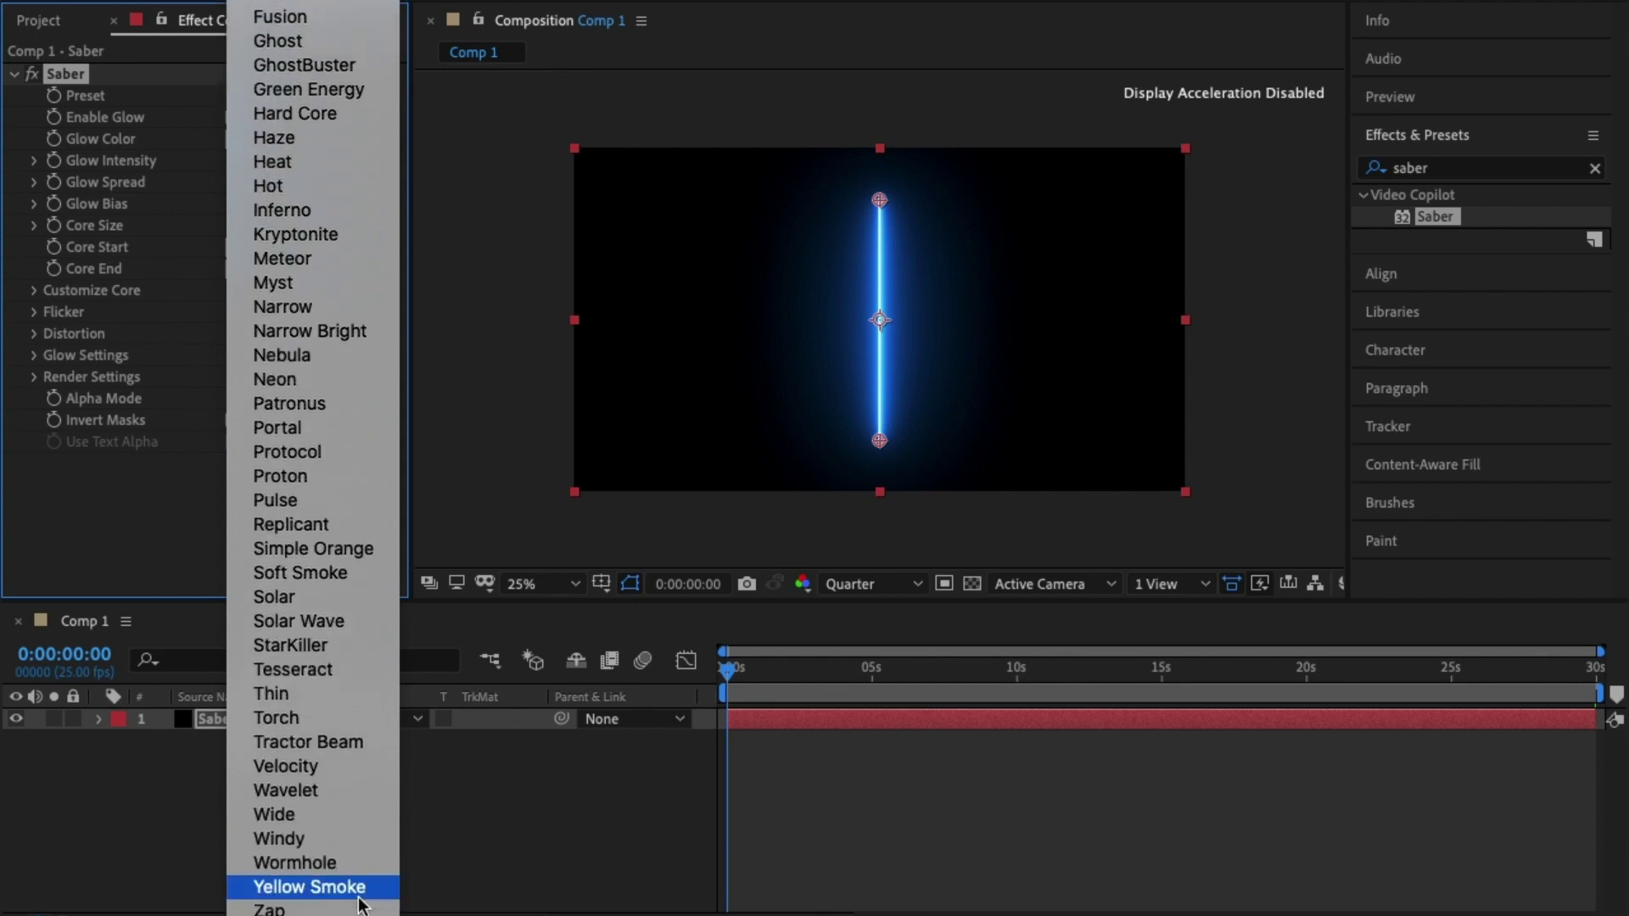
pyautogui.click(359, 896)
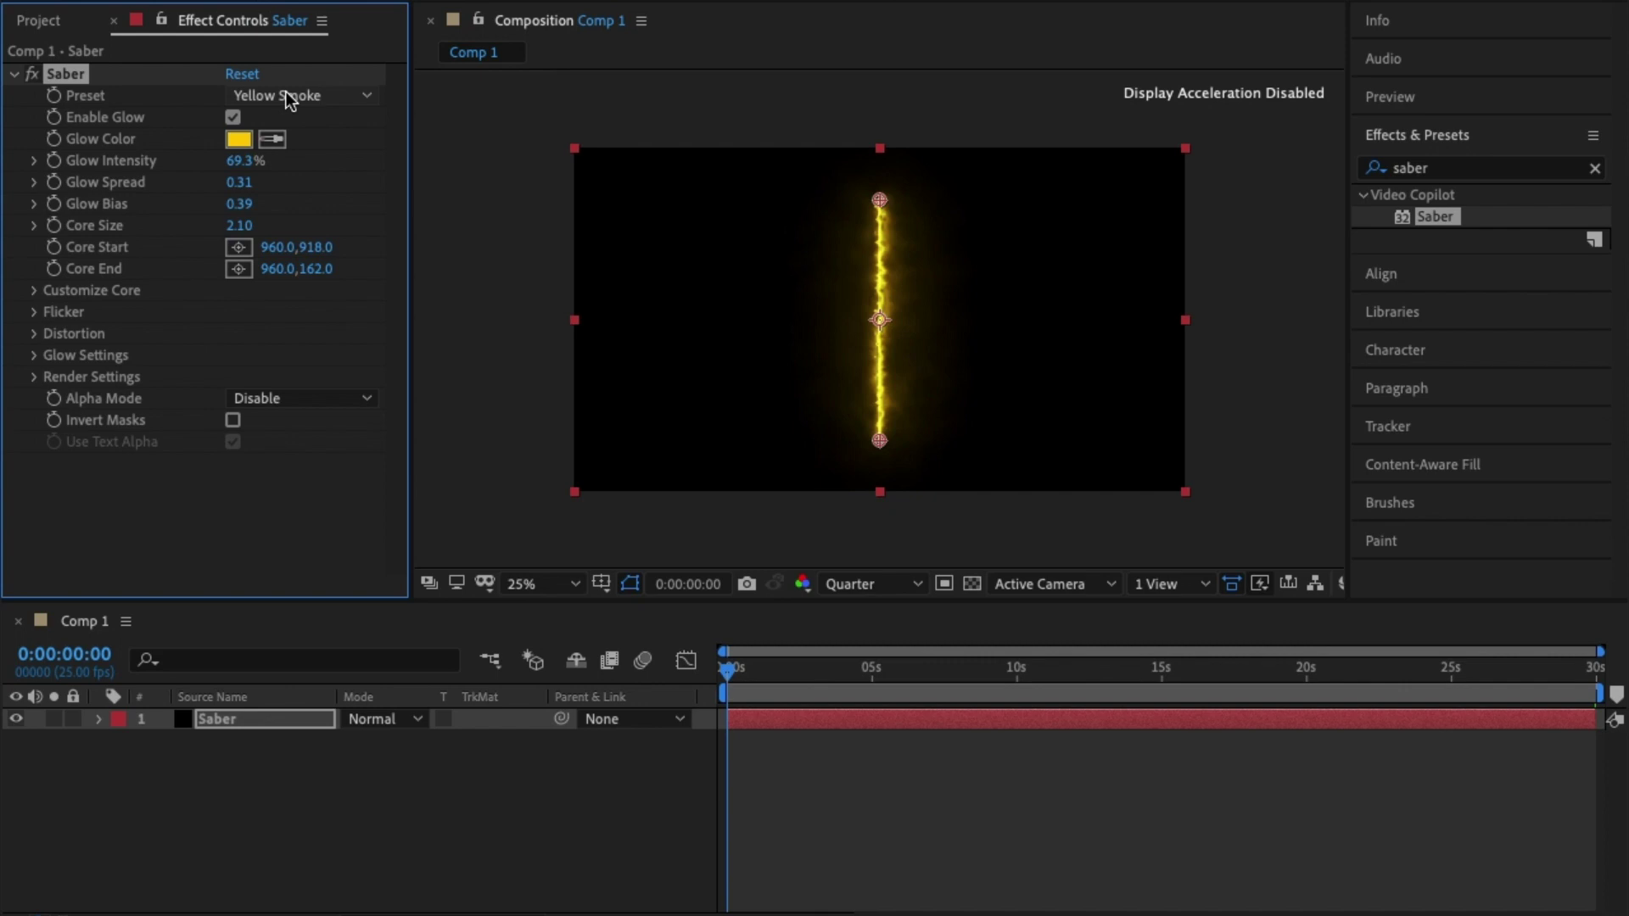
pyautogui.click(289, 100)
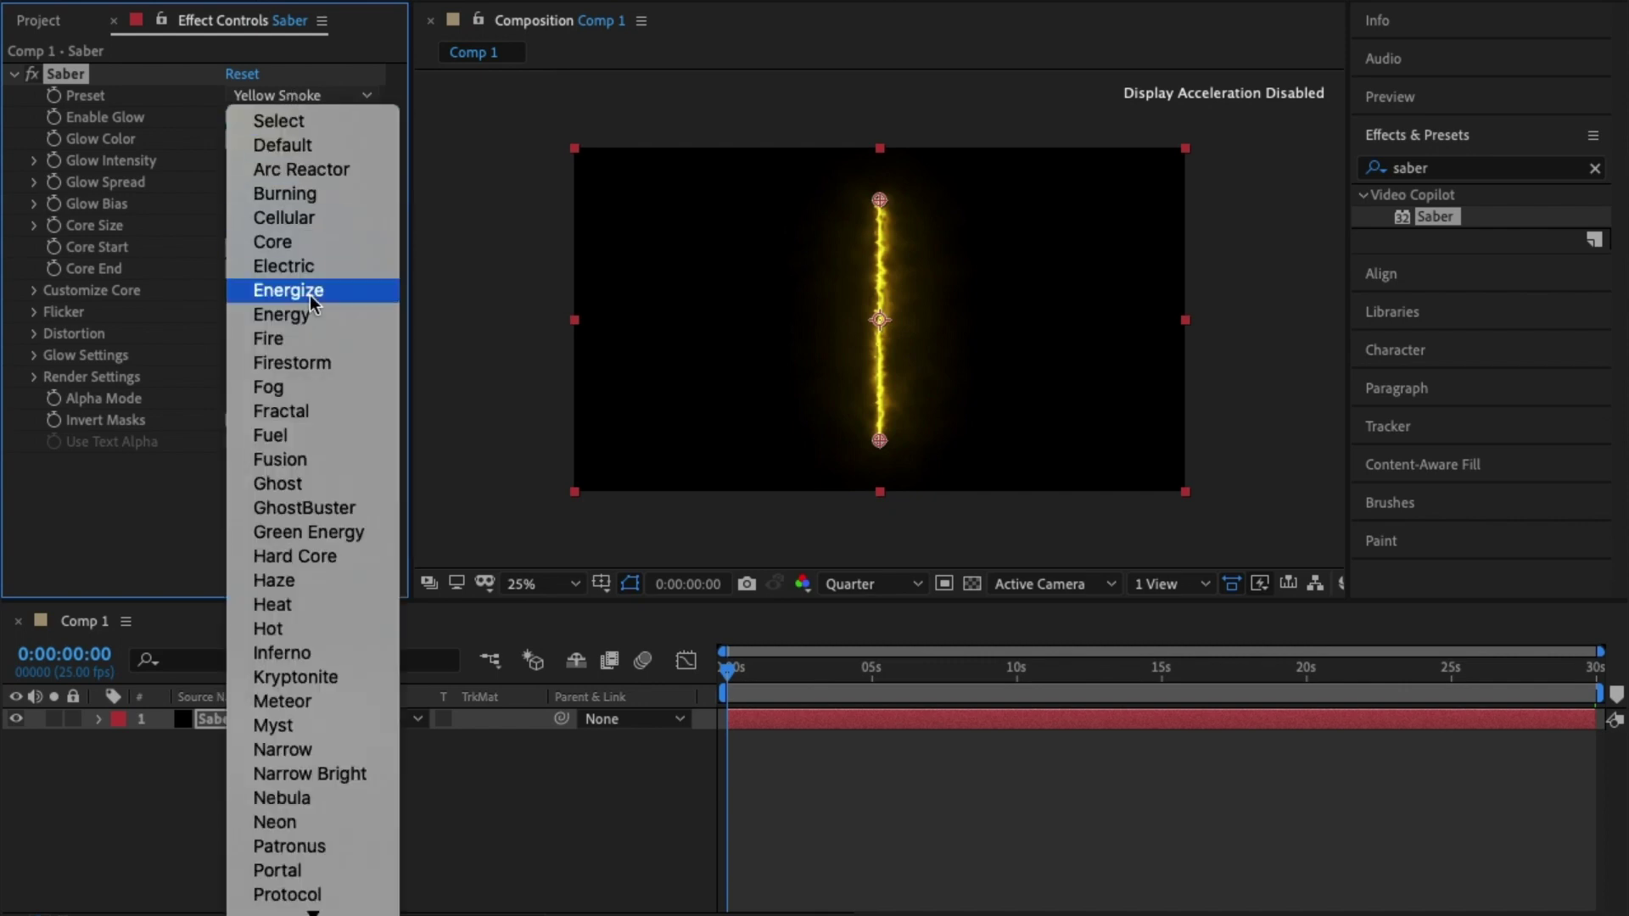
pyautogui.click(352, 93)
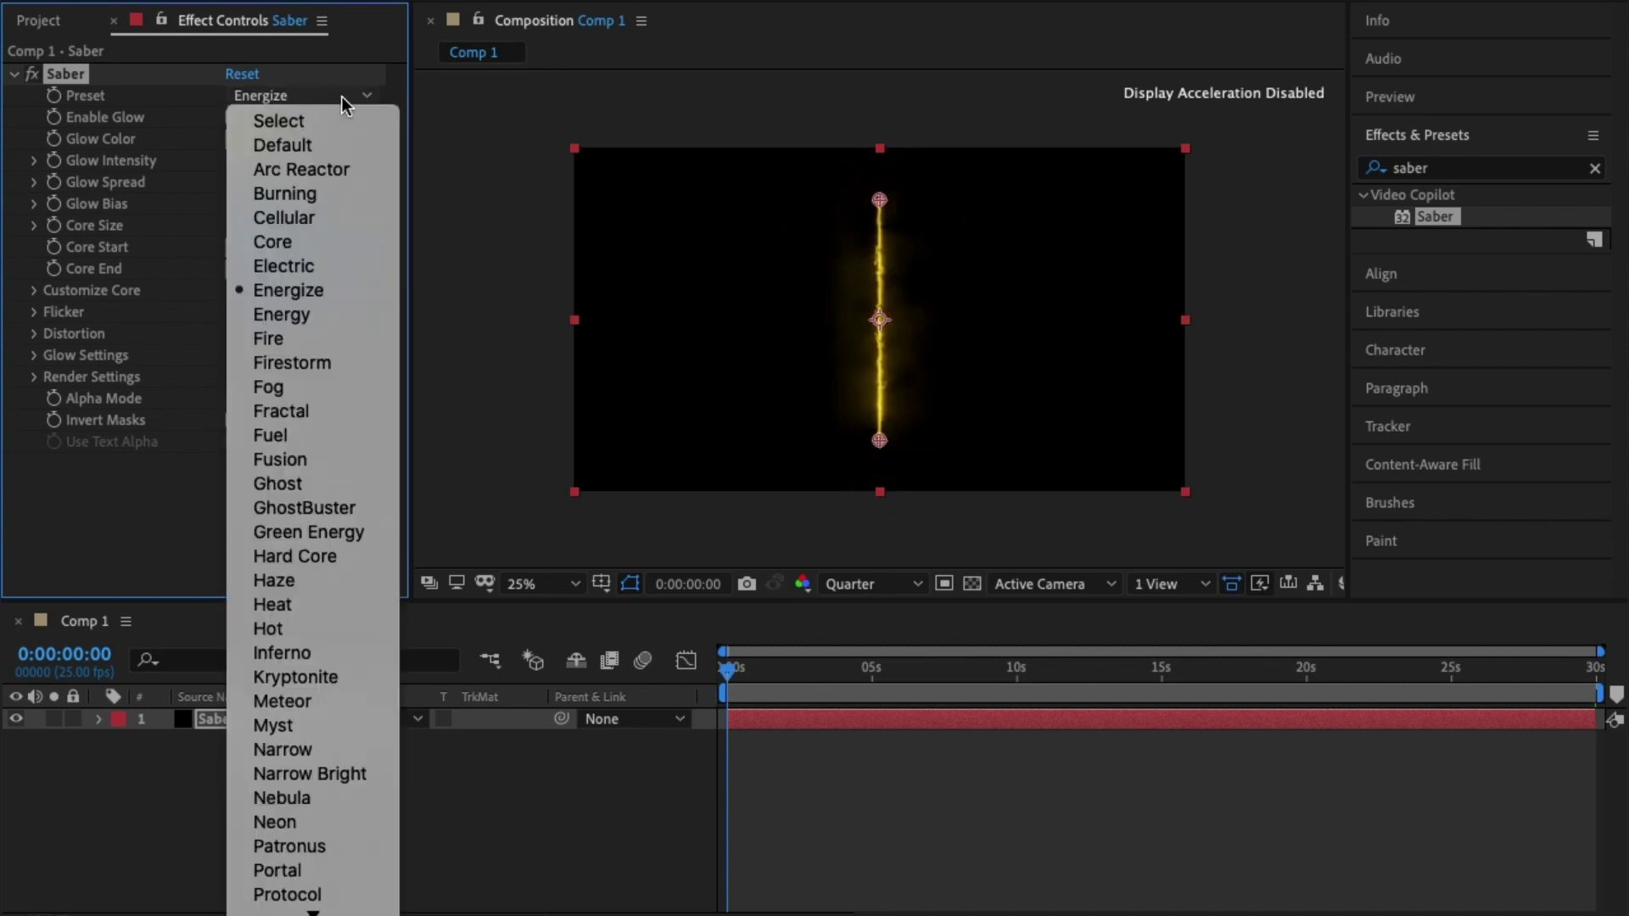
pyautogui.click(351, 95)
pyautogui.click(329, 441)
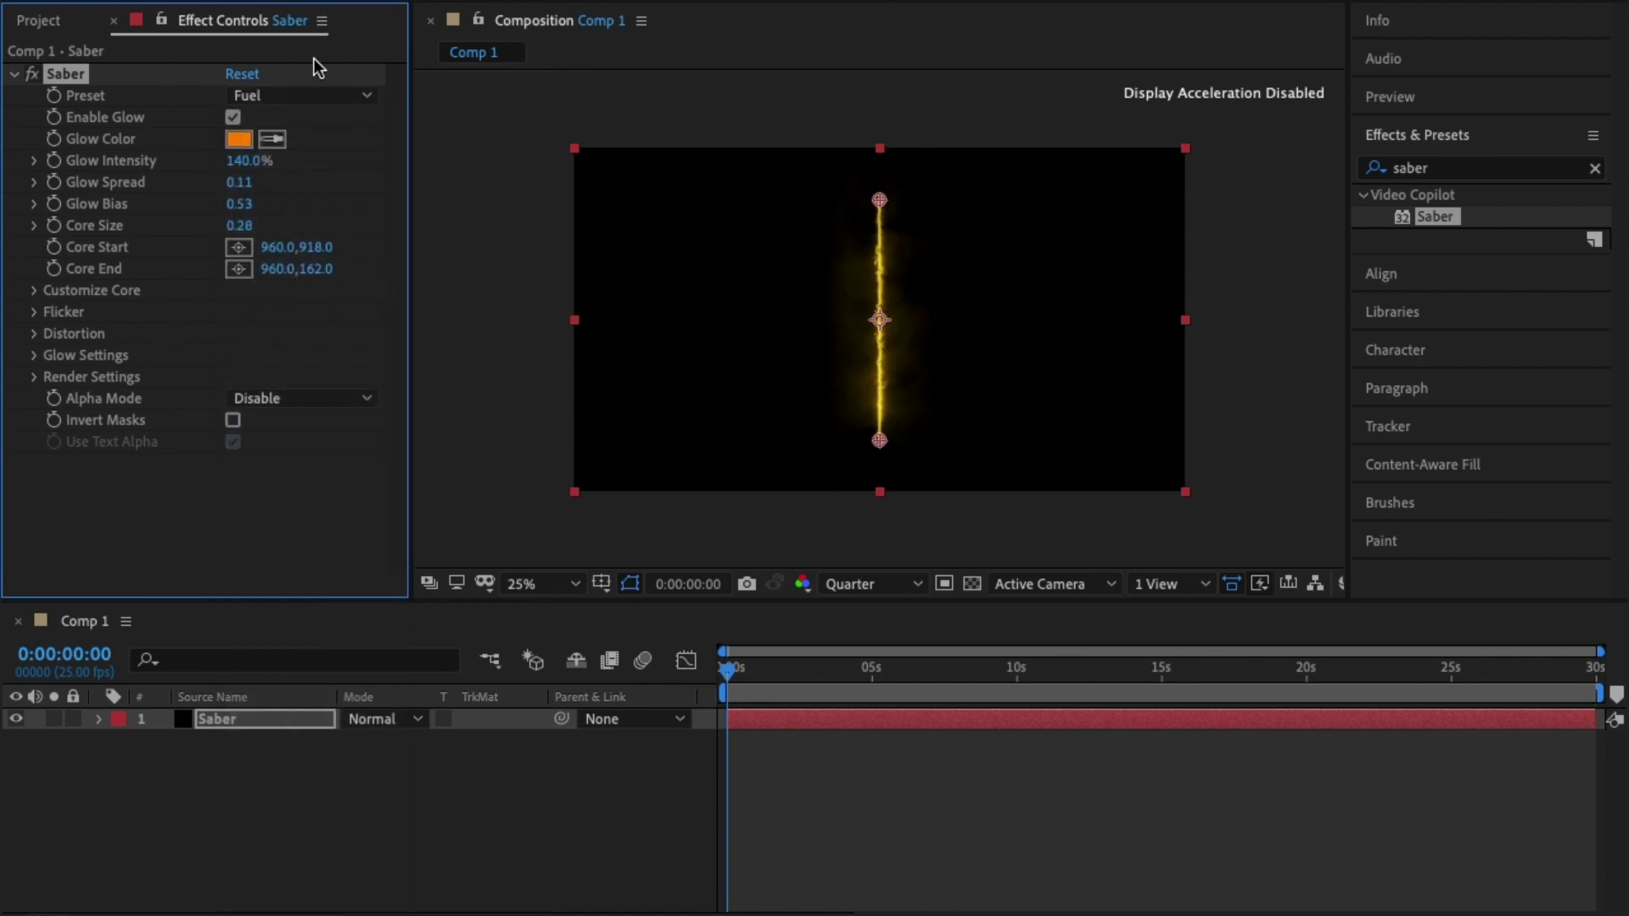
# - Try the Hard Core, Heat and Fog presets, then return Saber to Default
pyautogui.click(318, 98)
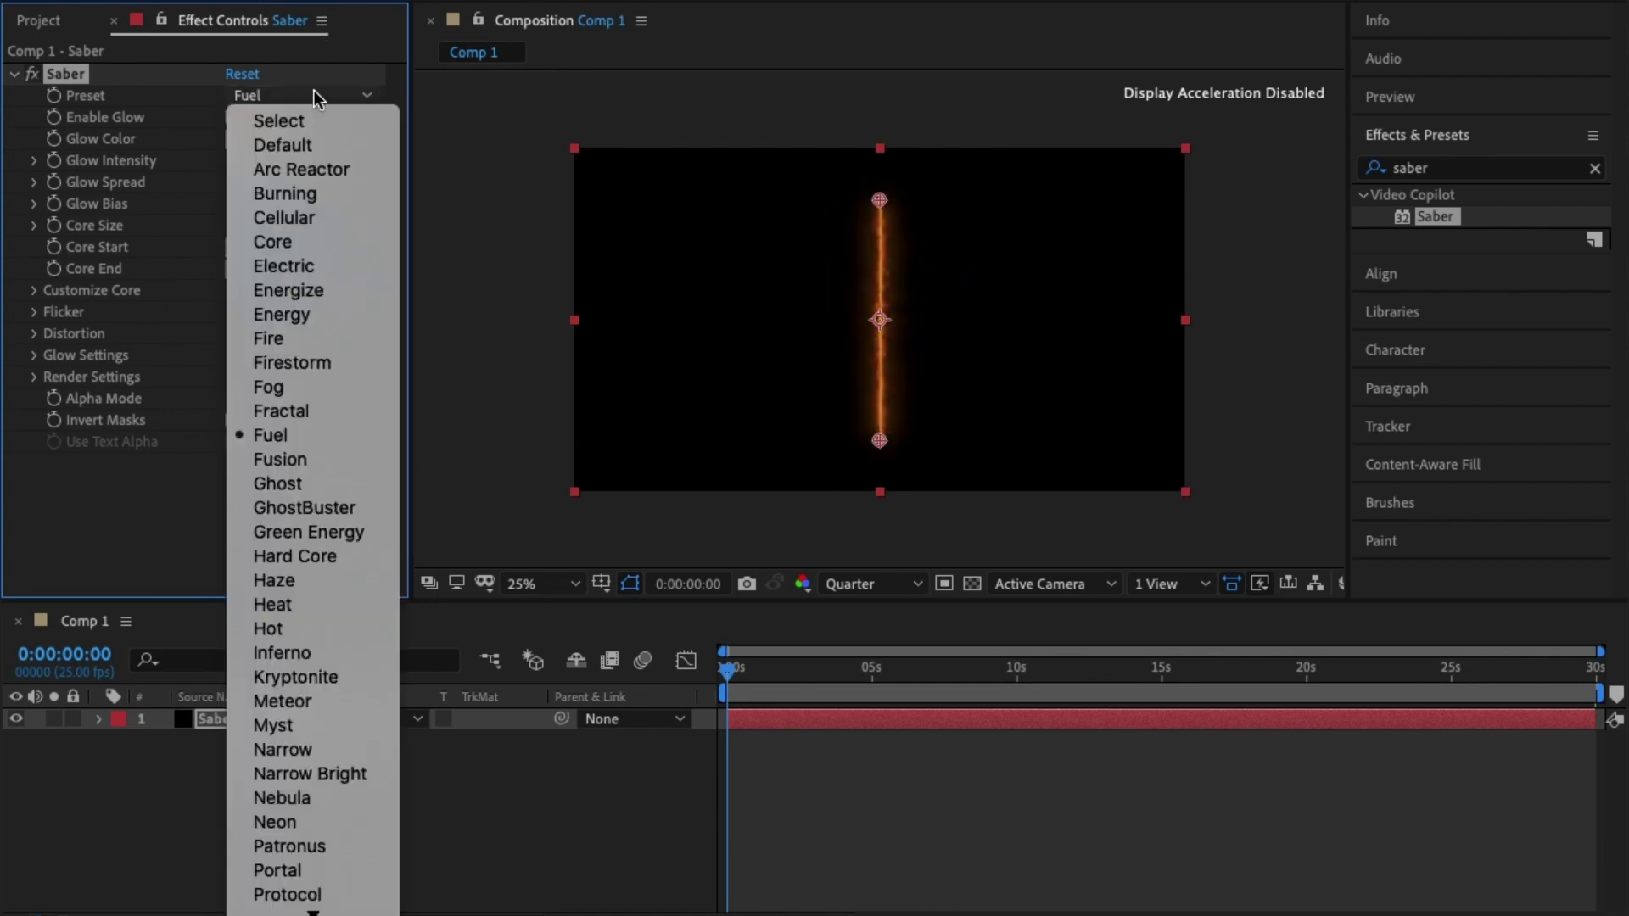
pyautogui.click(307, 559)
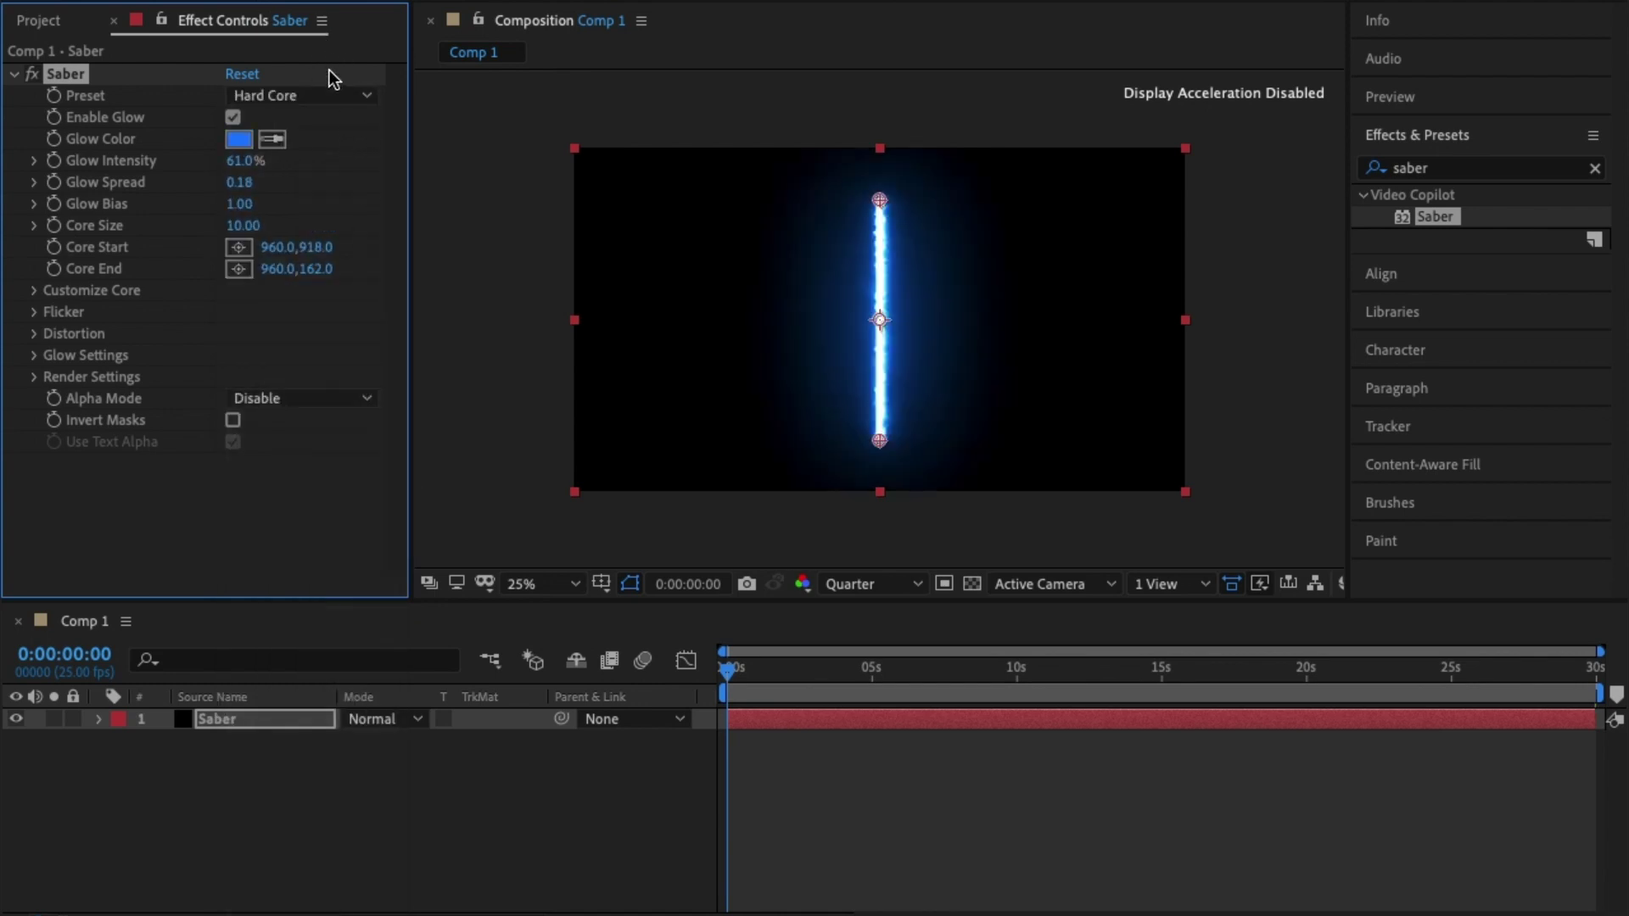
pyautogui.click(330, 99)
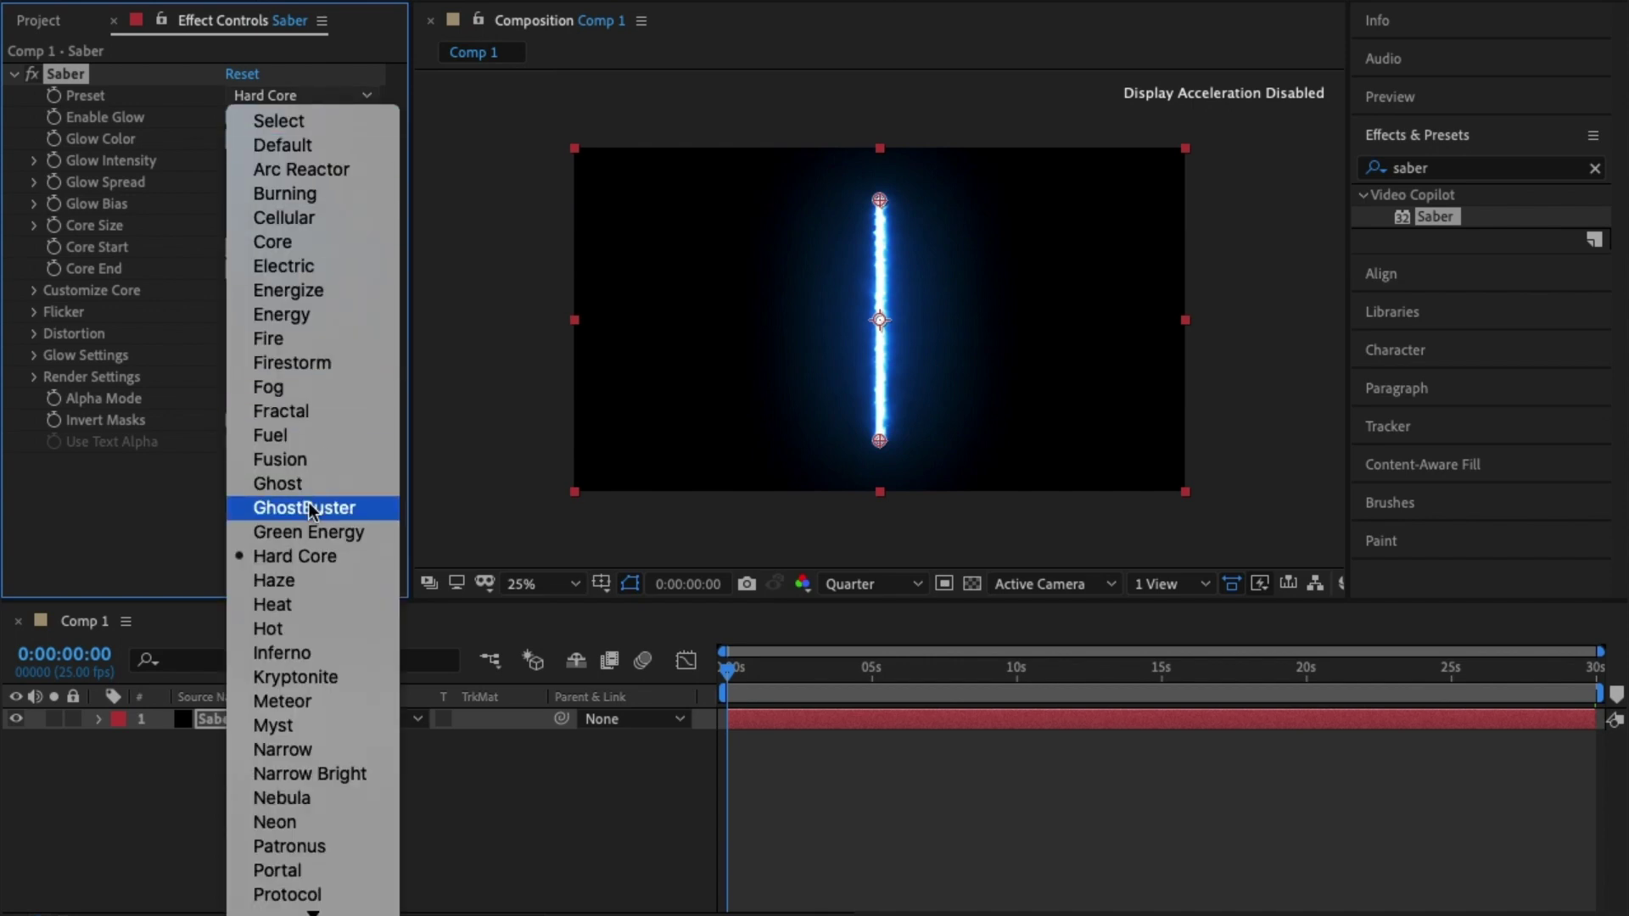
pyautogui.click(308, 608)
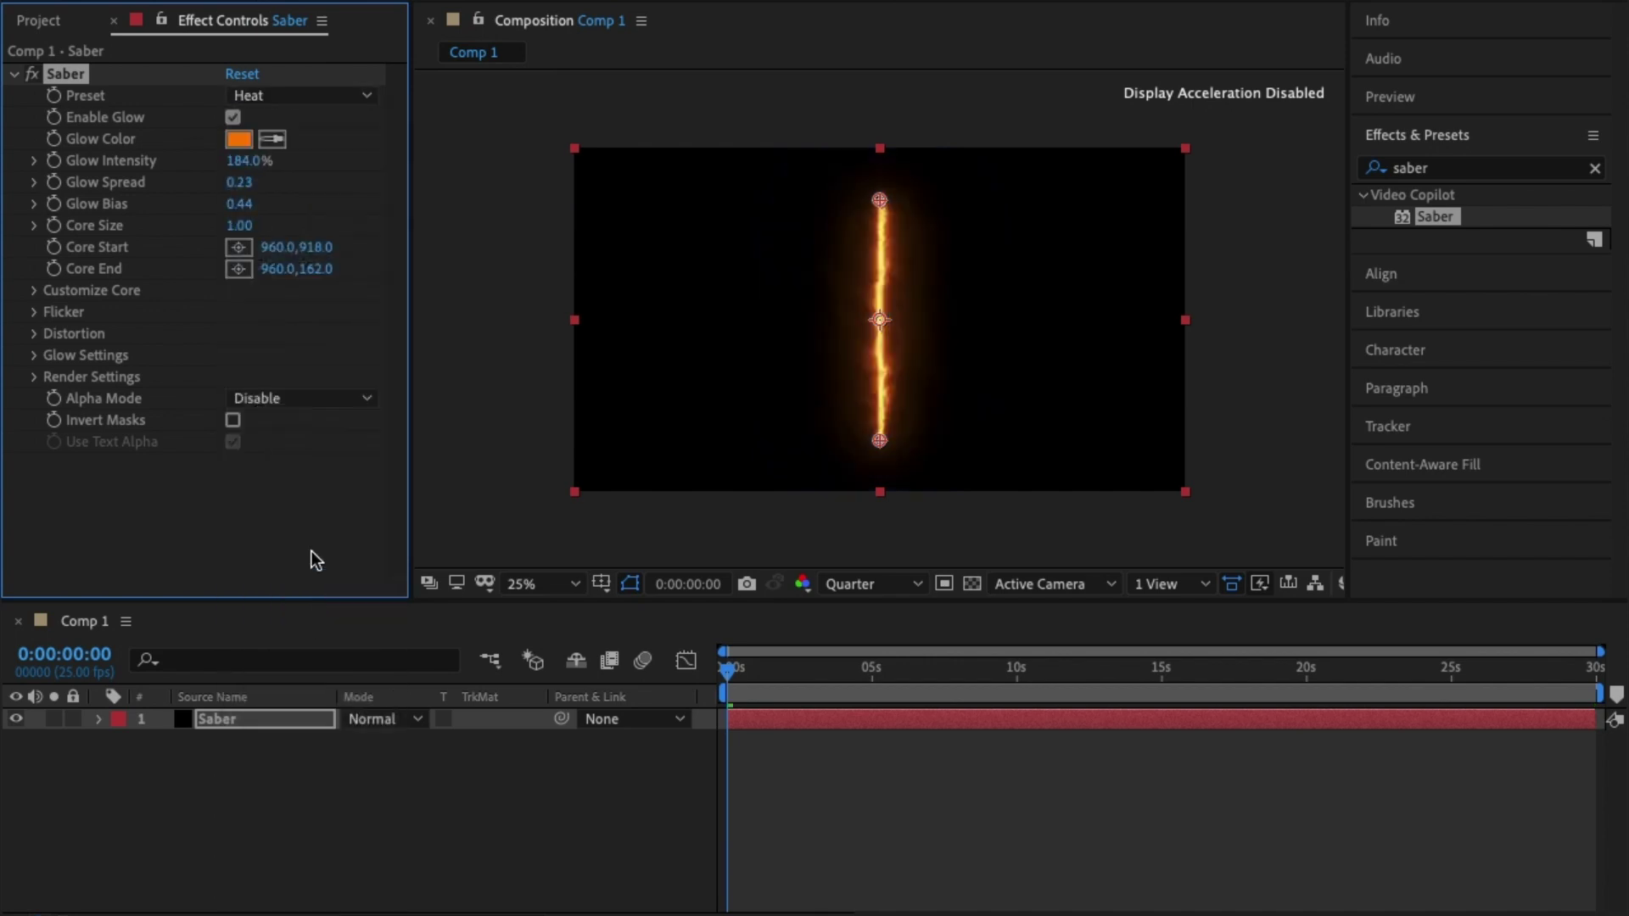
pyautogui.click(312, 98)
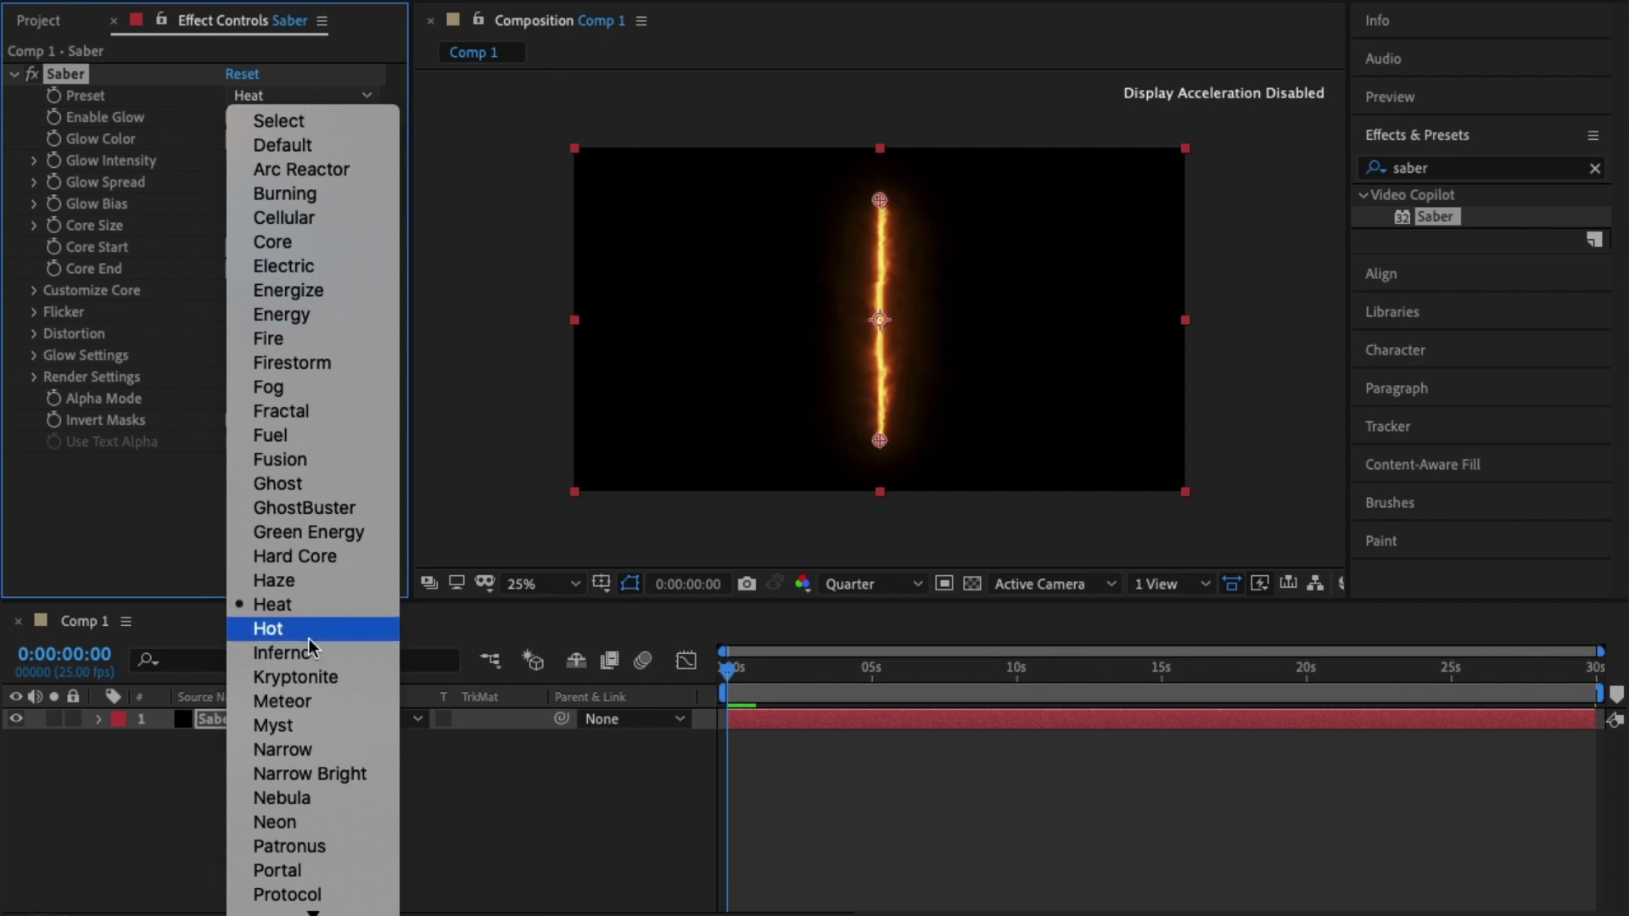
pyautogui.click(297, 381)
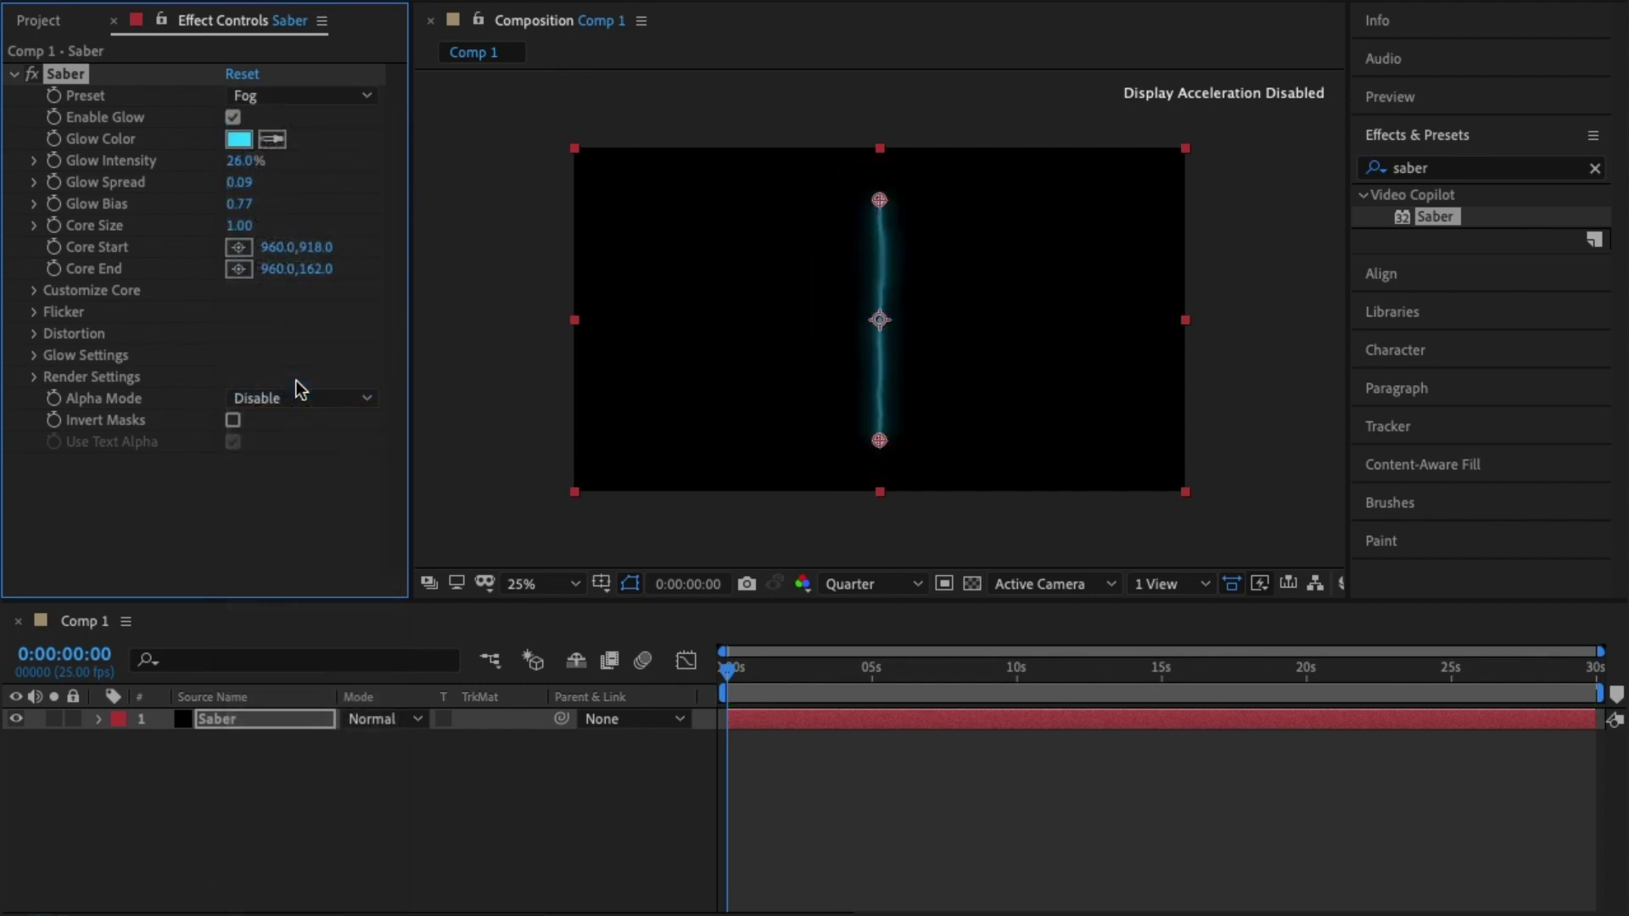
pyautogui.click(335, 96)
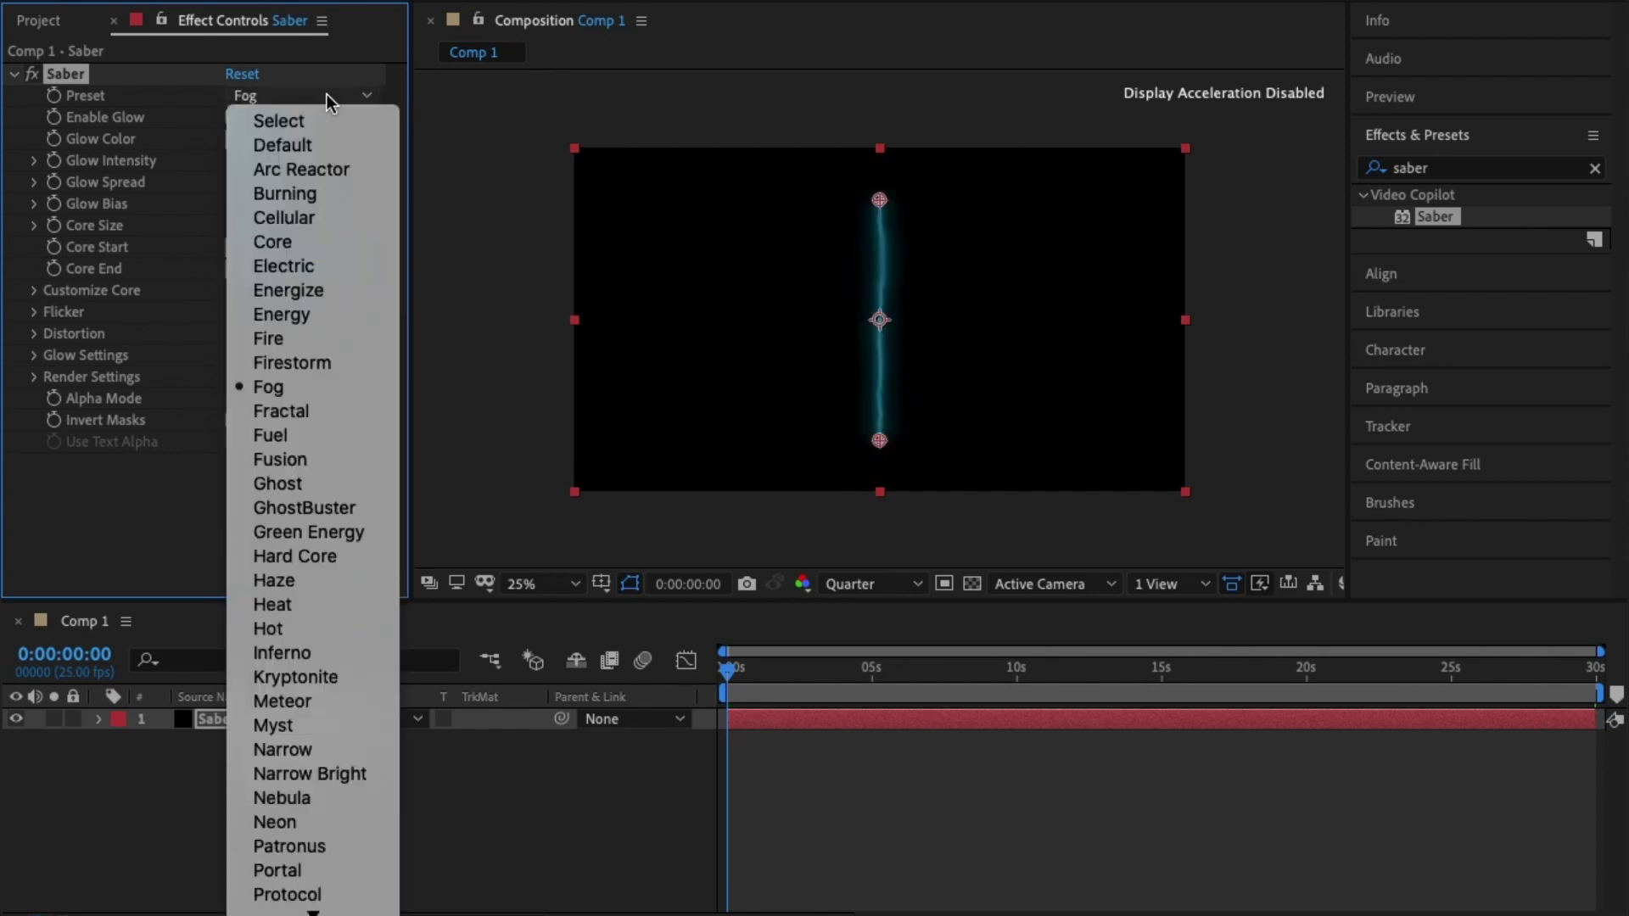
pyautogui.click(292, 141)
pyautogui.click(473, 789)
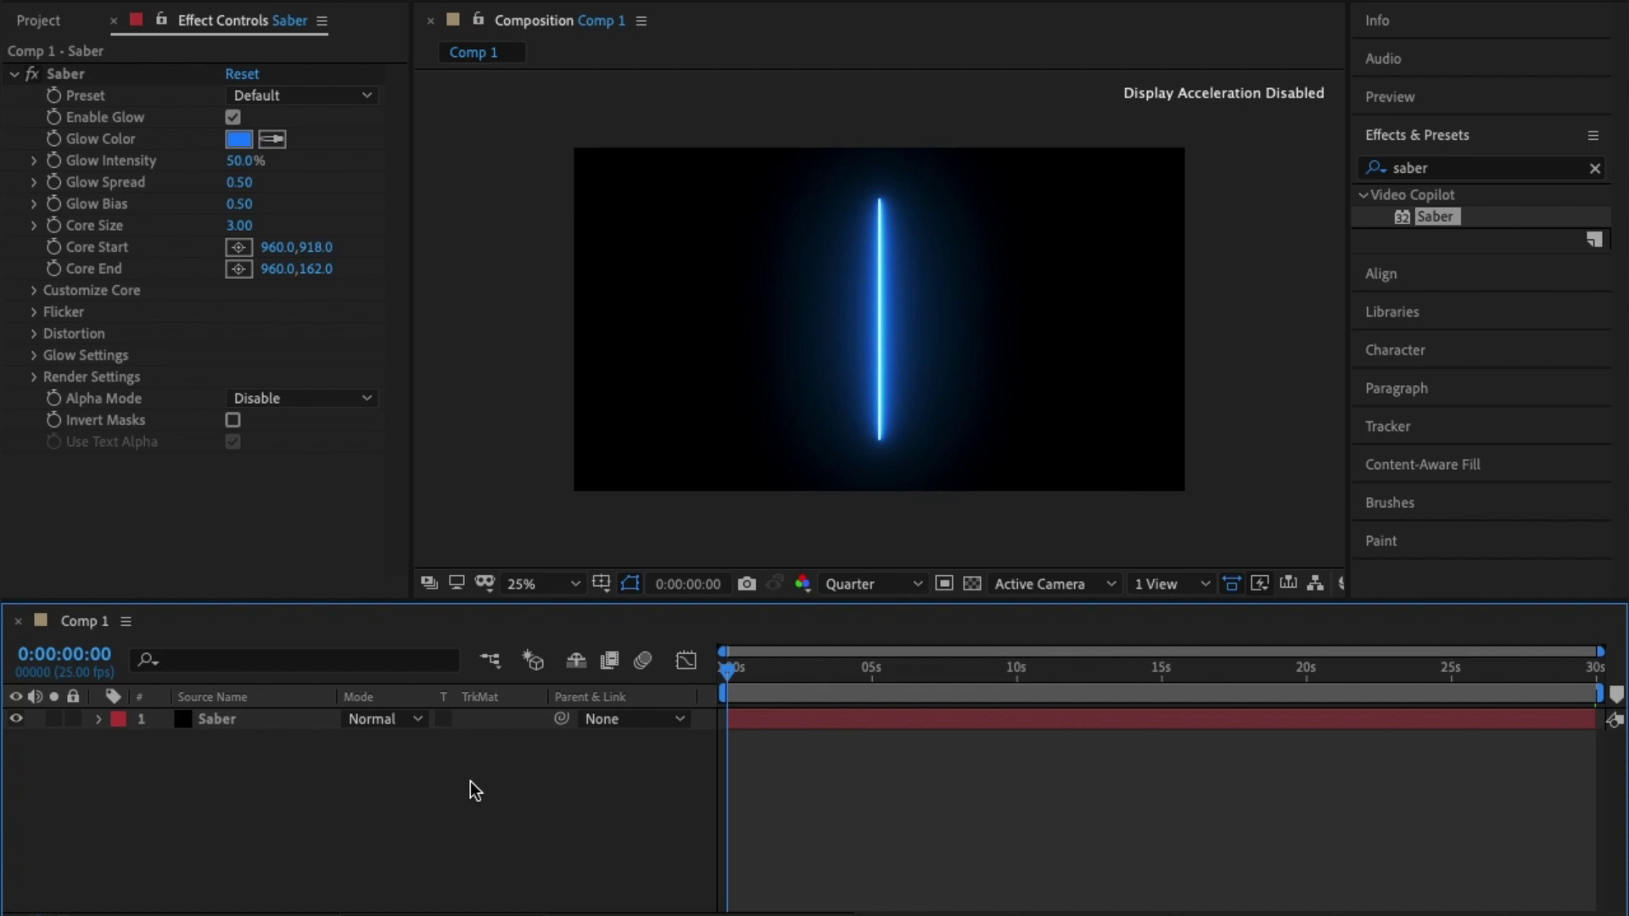
pyautogui.rightClick(472, 782)
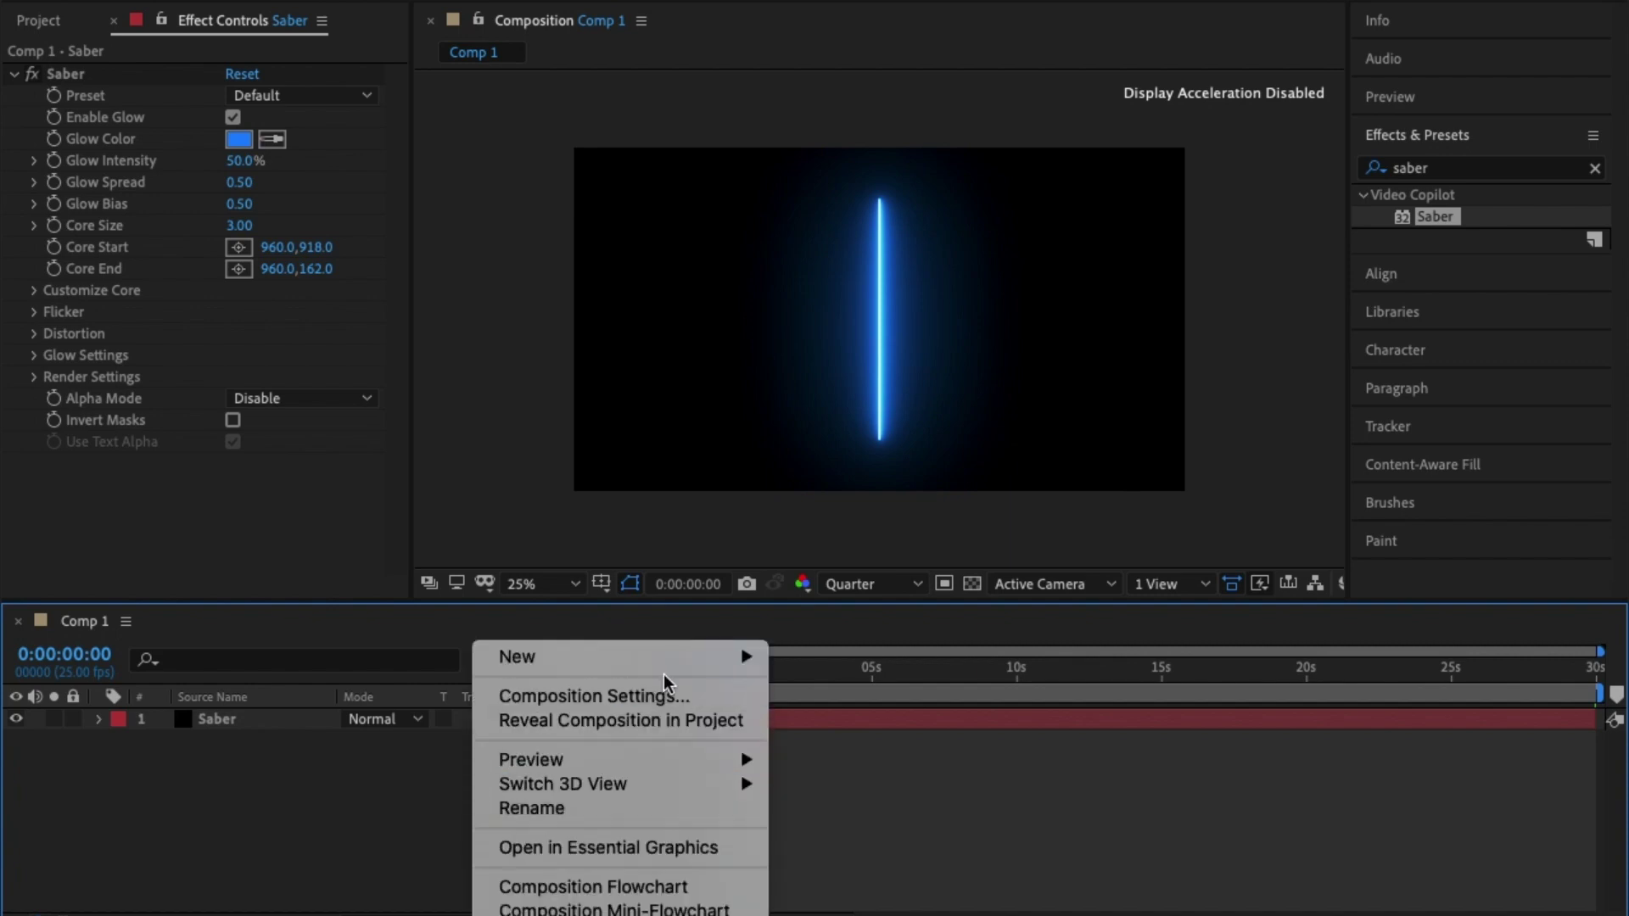
# - Add an 'Omm Cardiff' text layer and enlarge its font to 245 px
pyautogui.moveTo(679, 670)
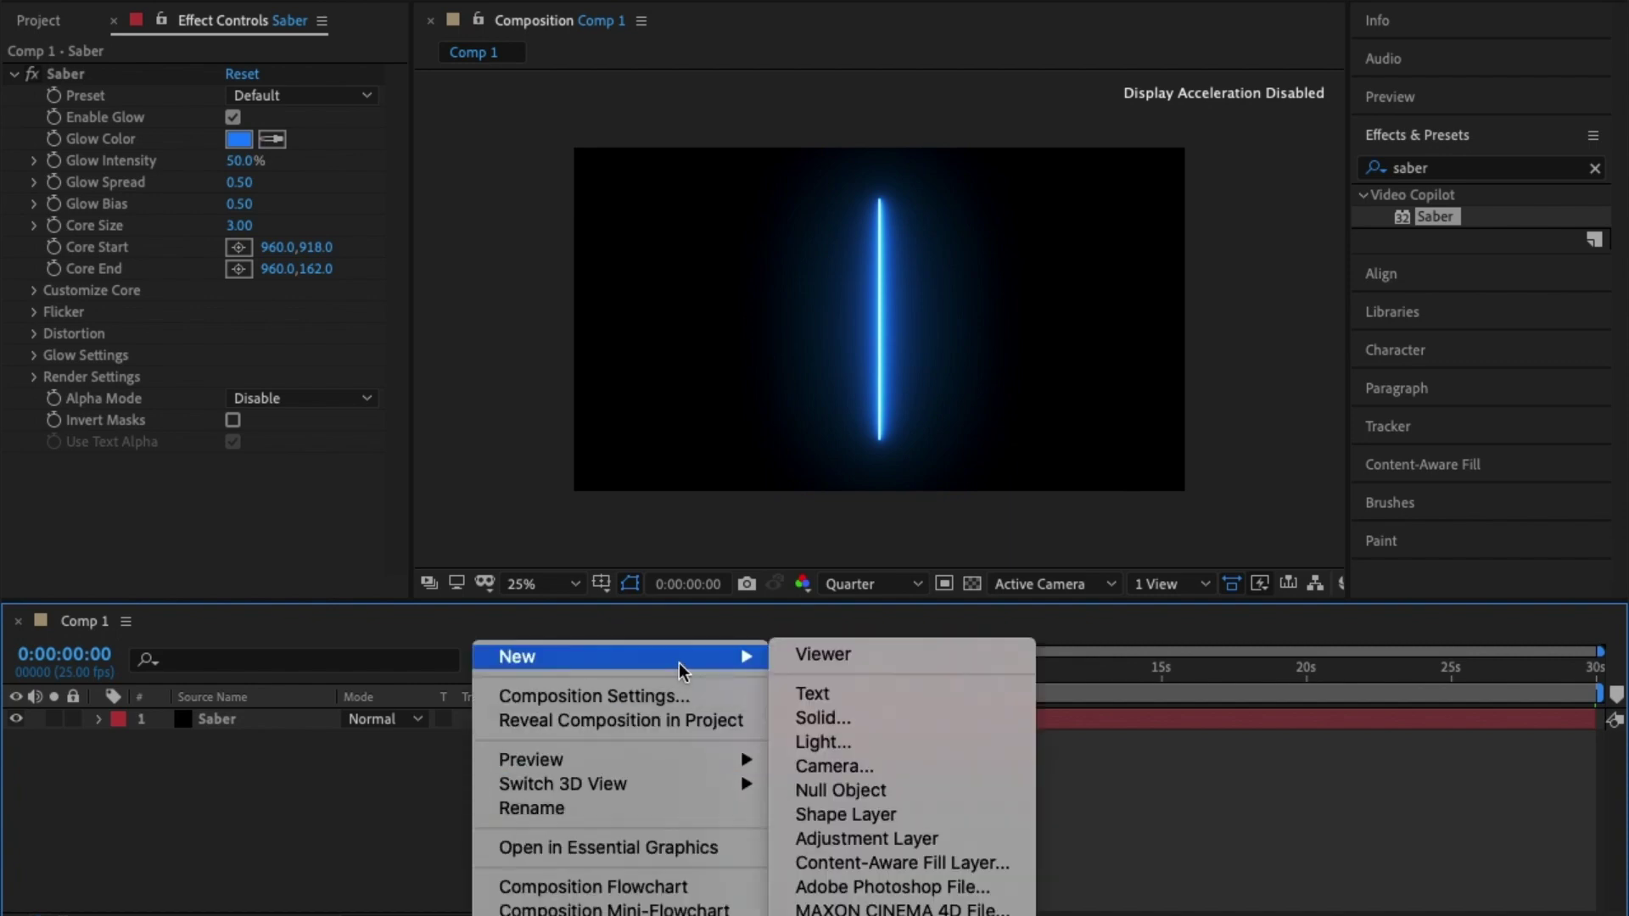
pyautogui.click(945, 700)
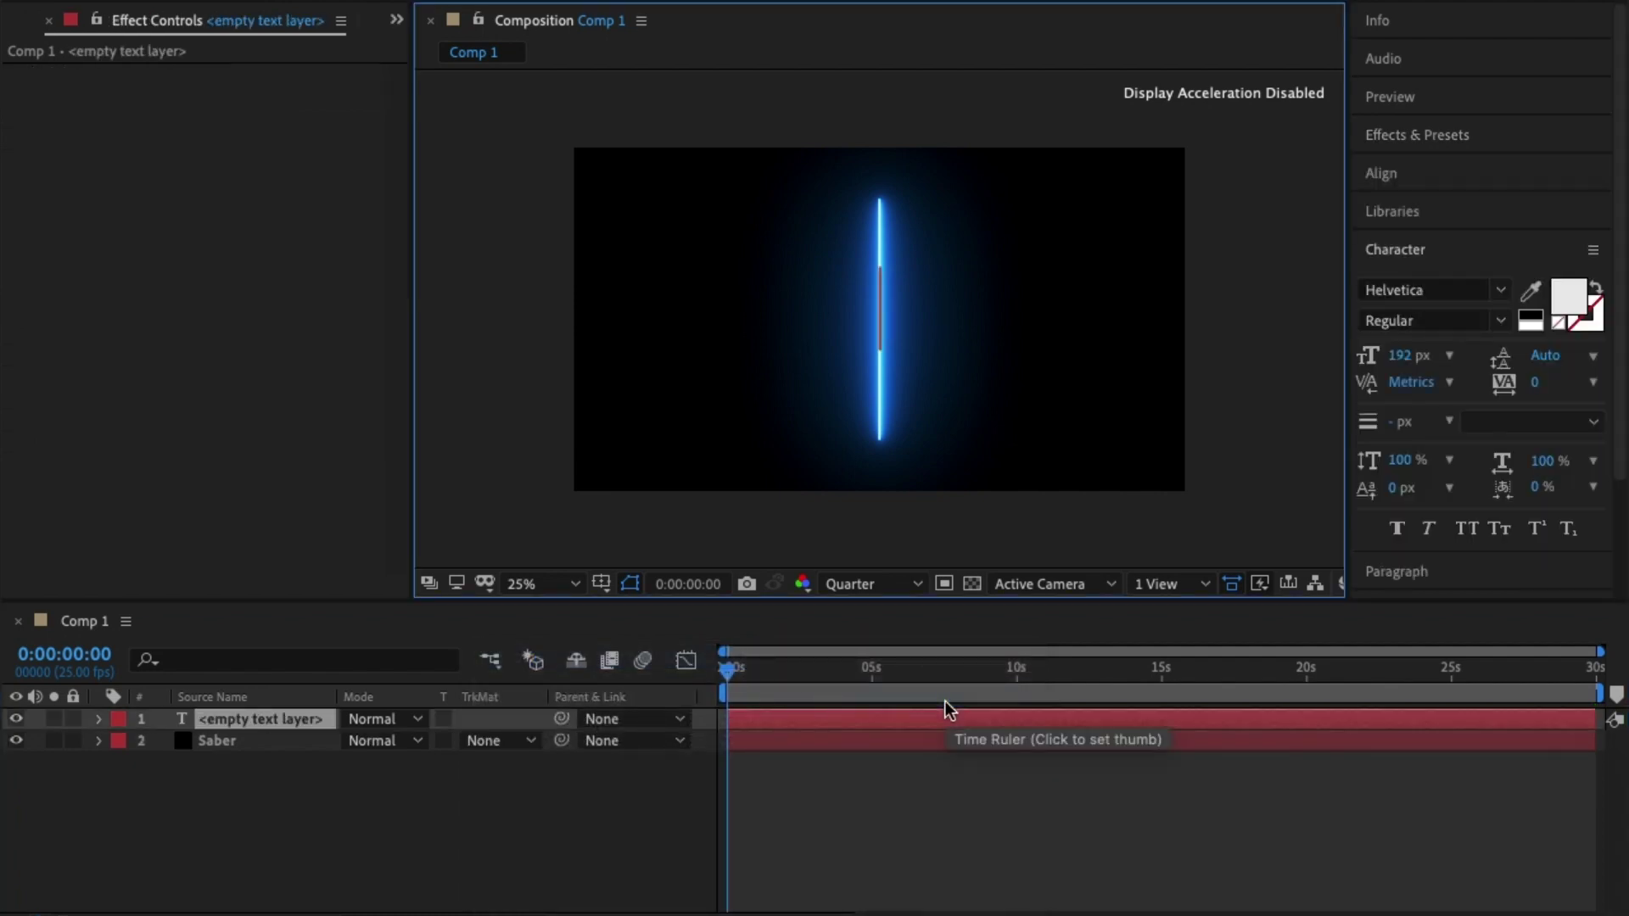
pyautogui.write('Omm Cardiff')
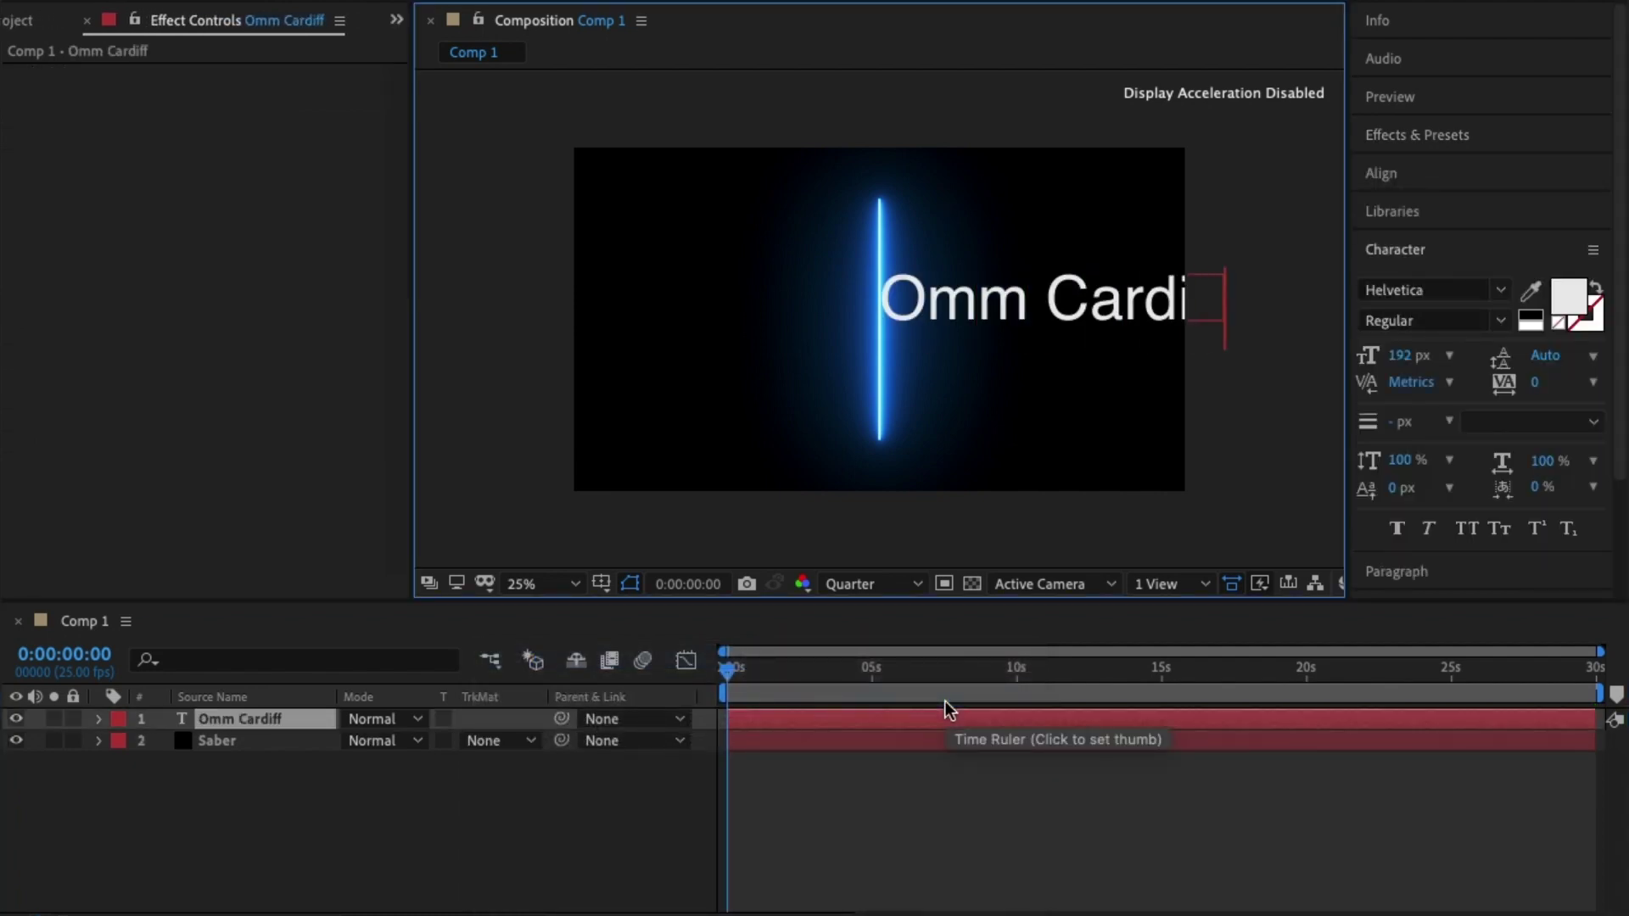
pyautogui.hotkey('ctrl', 'a')
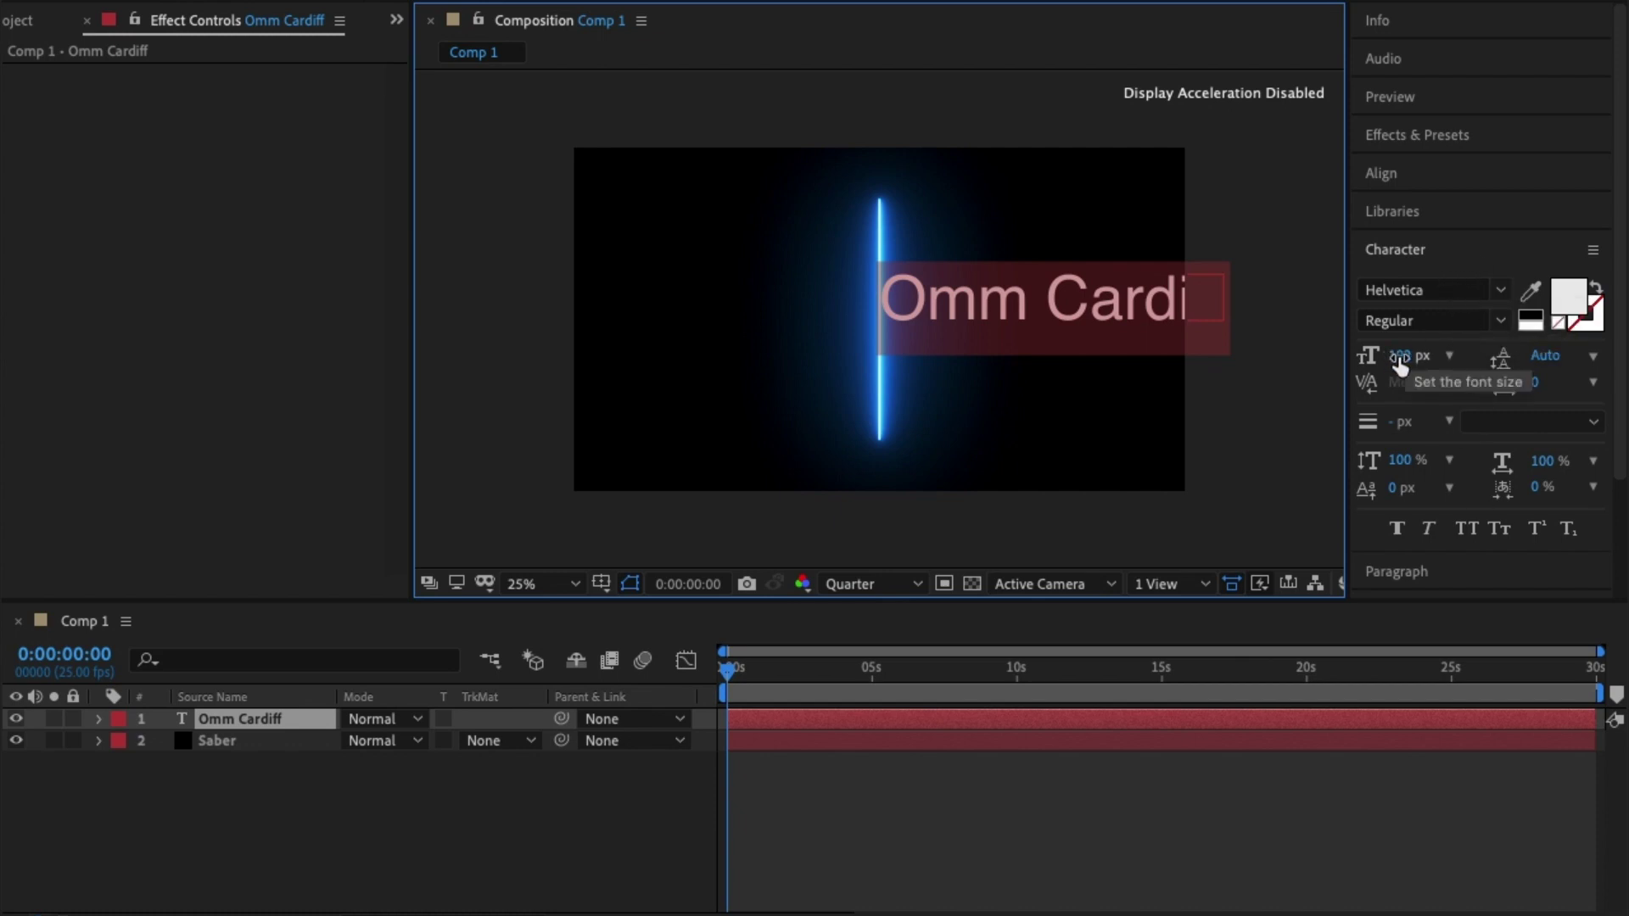
pyautogui.moveTo(1400, 363); pyautogui.dragTo(1480, 370)
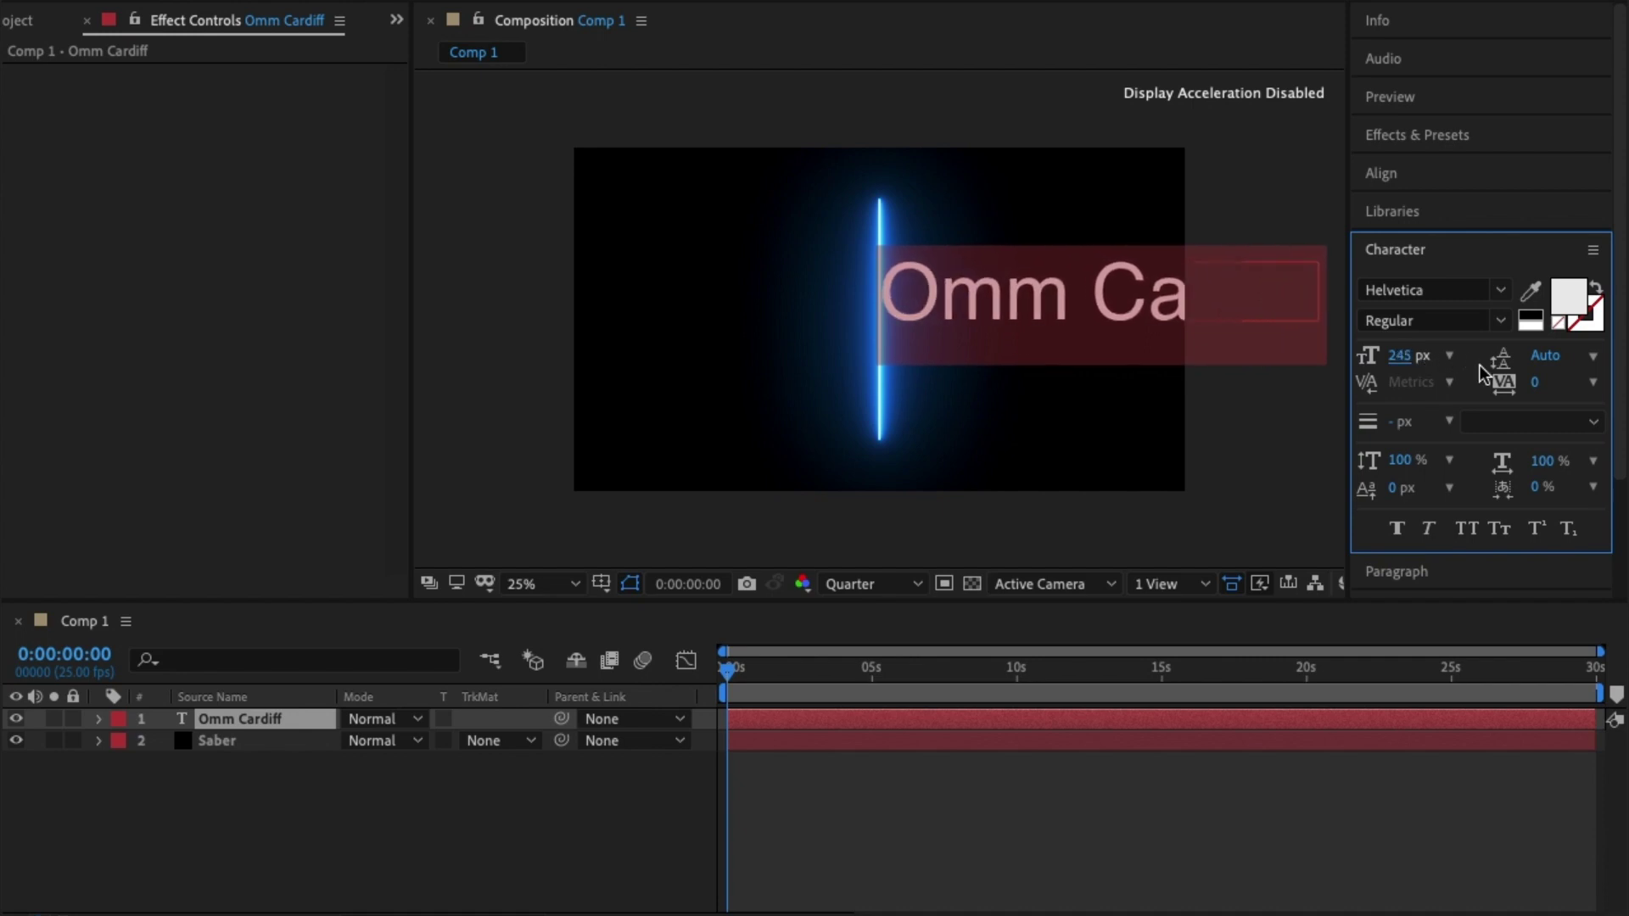
# - Align the Omm Cardiff text horizontally to the centre of the composition
pyautogui.click(1442, 173)
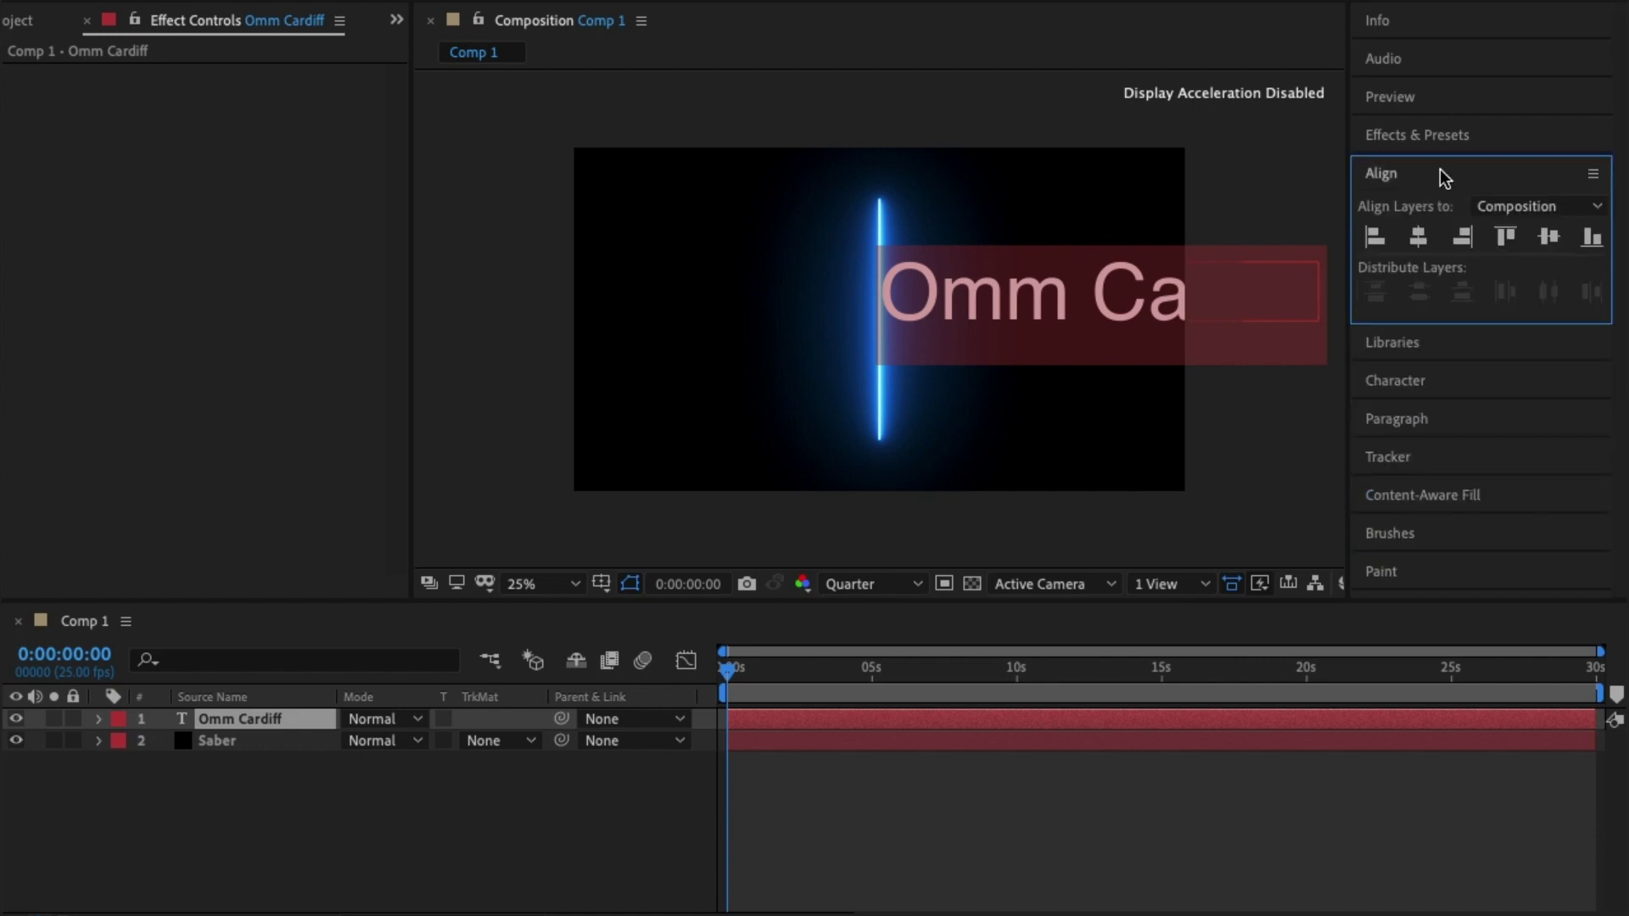
pyautogui.click(1417, 238)
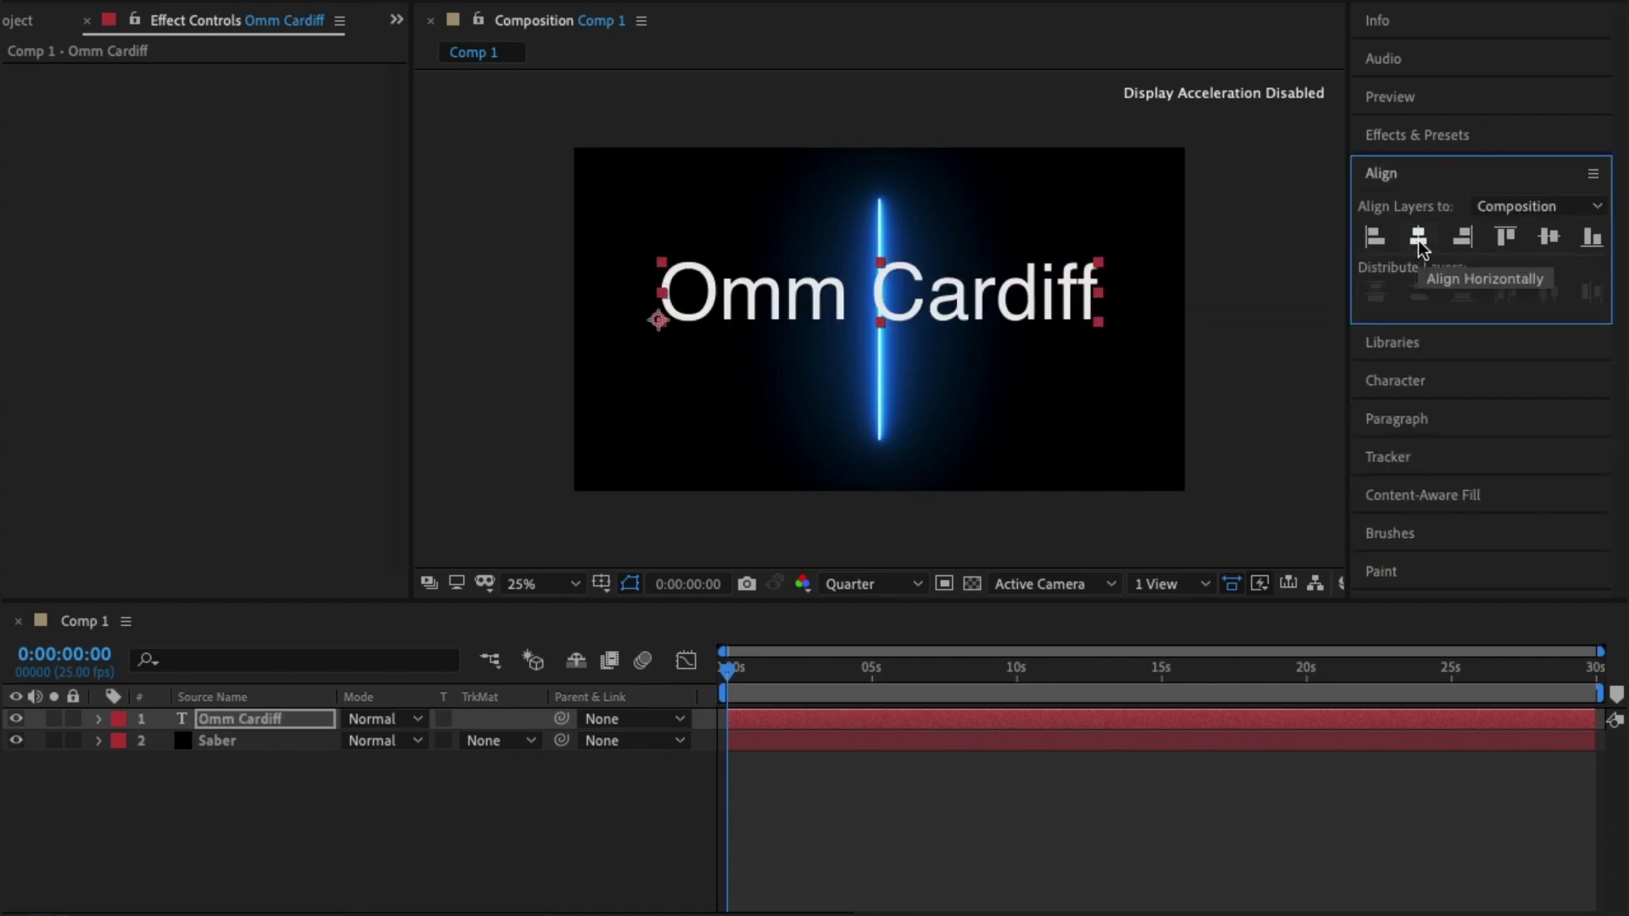
pyautogui.click(389, 847)
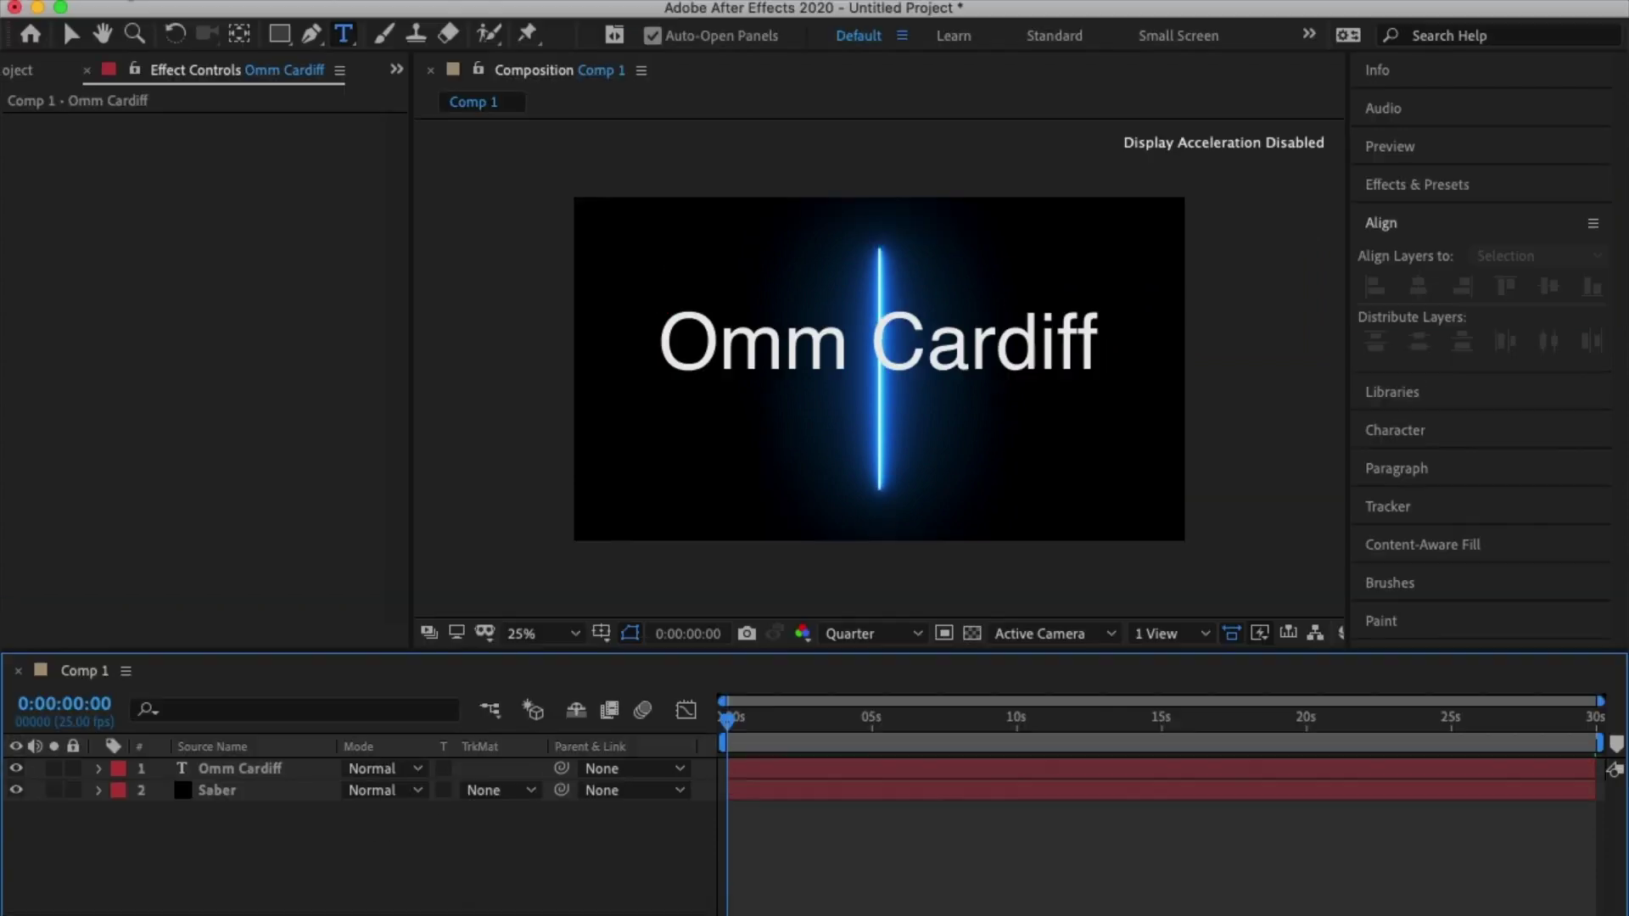
pyautogui.click(238, 769)
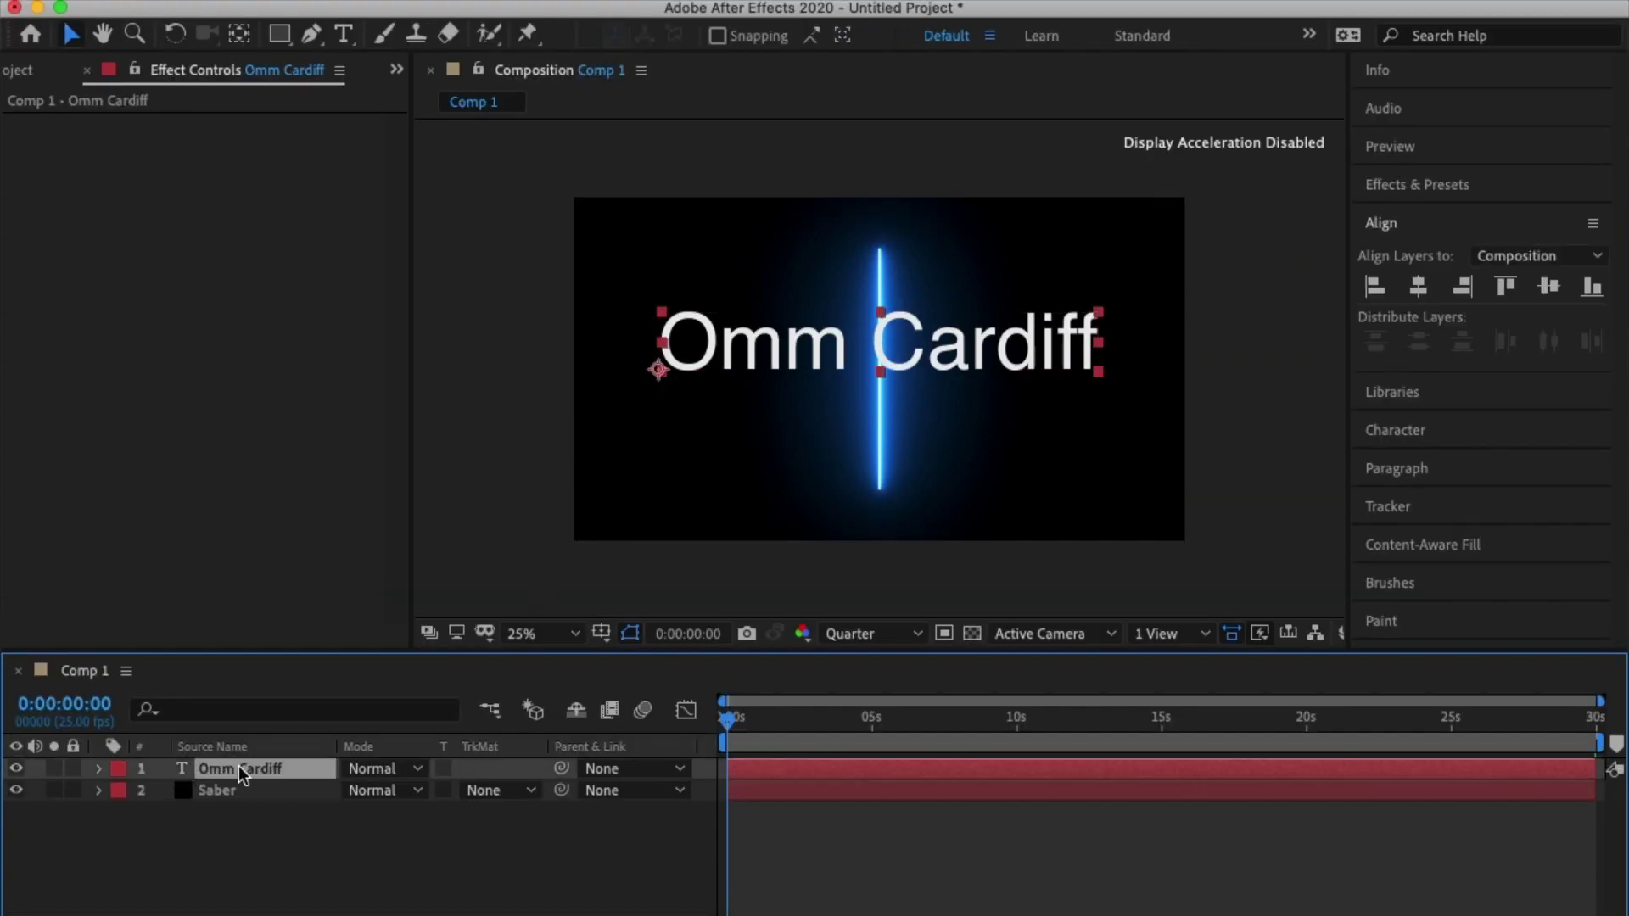
pyautogui.click(460, 0)
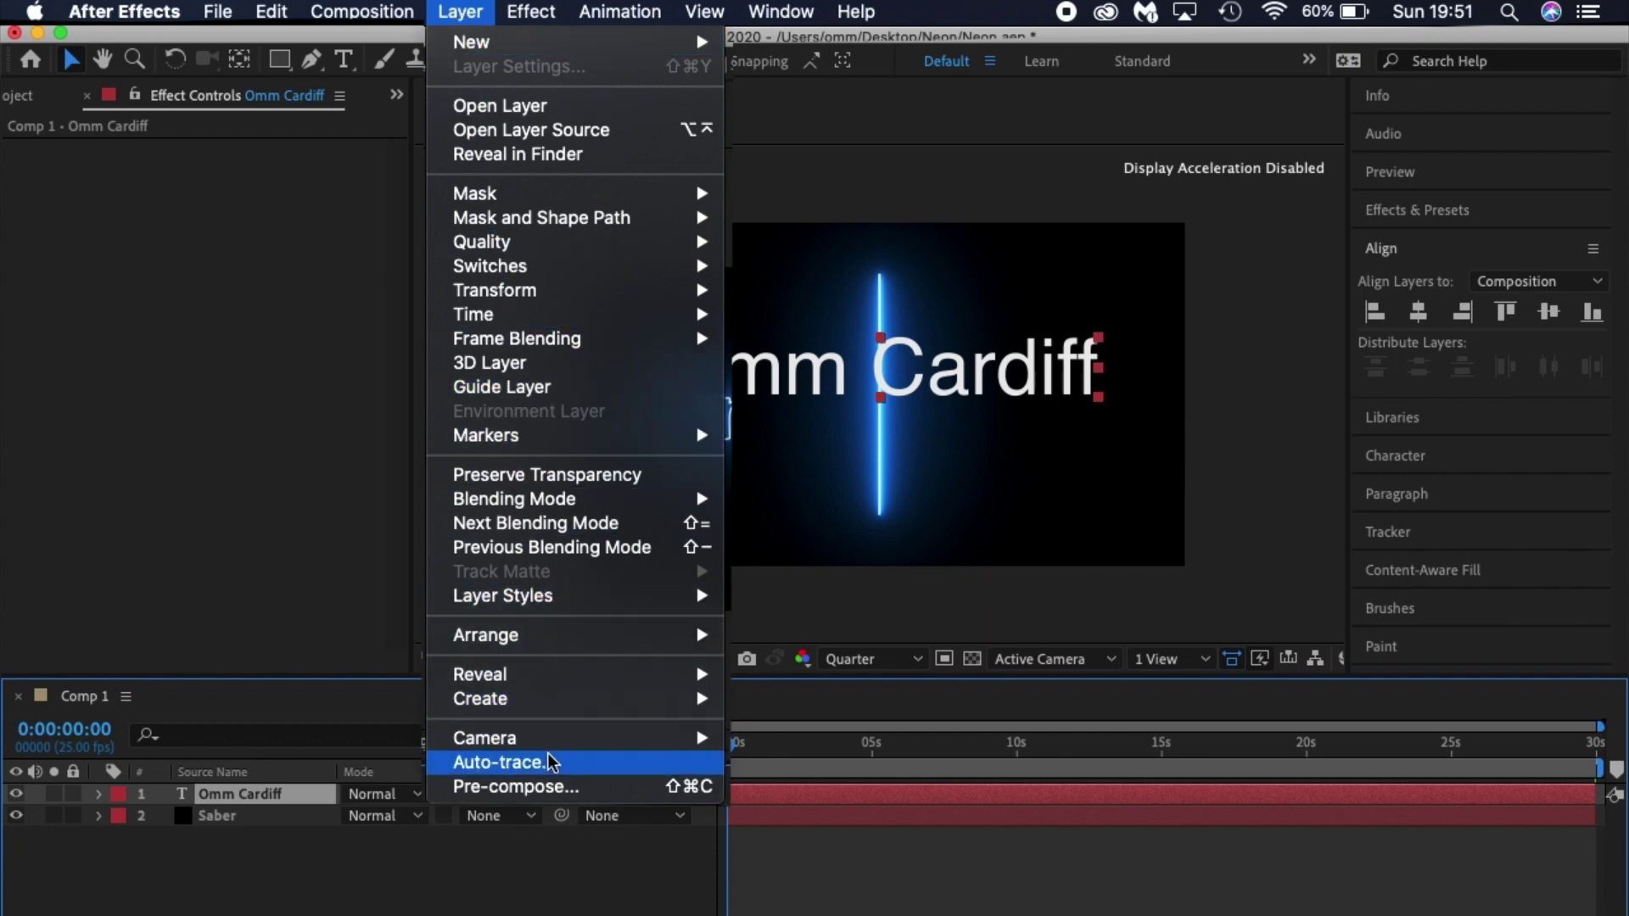
# - Auto-trace the Omm Cardiff text with Current Frame and Alpha channel, then zoom in on the masks
pyautogui.click(501, 761)
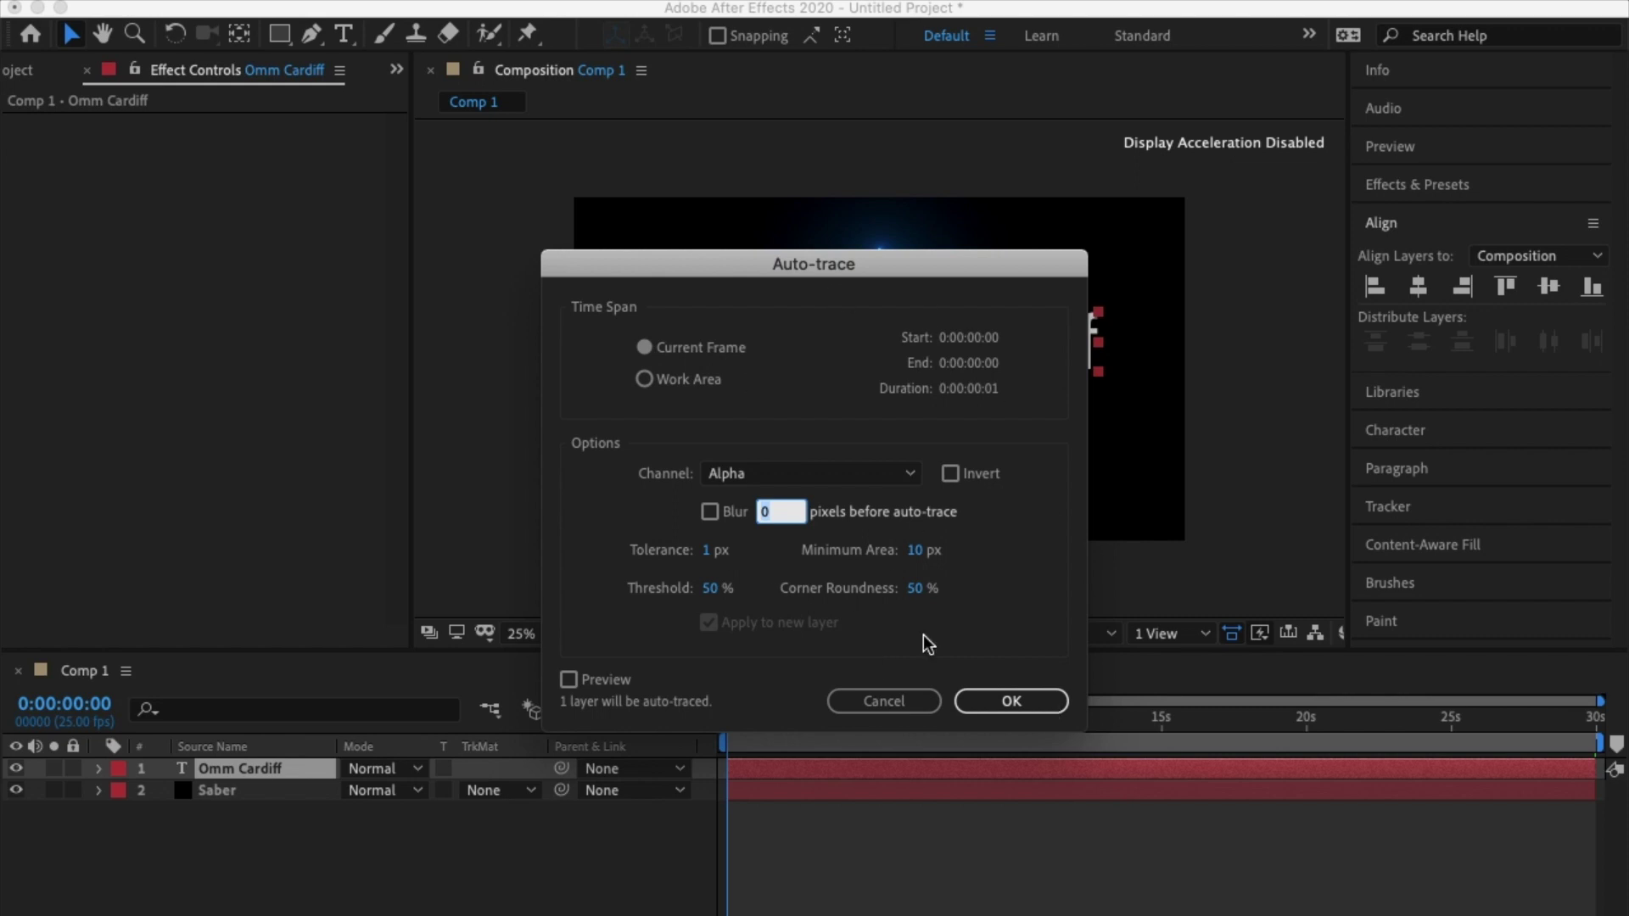
pyautogui.click(1012, 700)
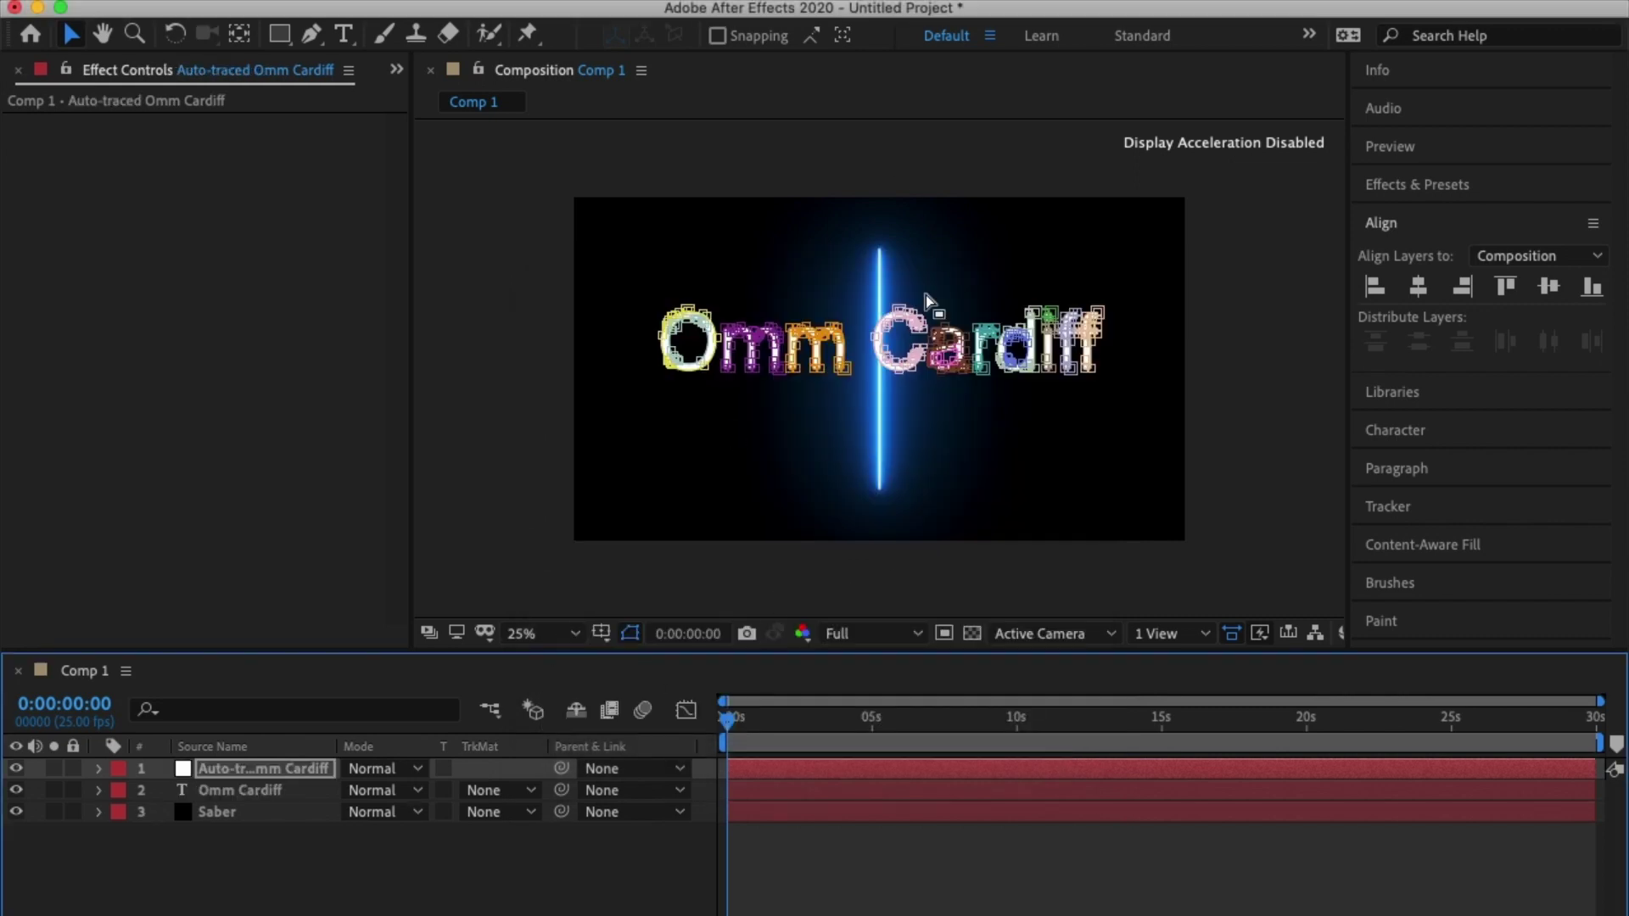
pyautogui.press('.')
pyautogui.press('.')
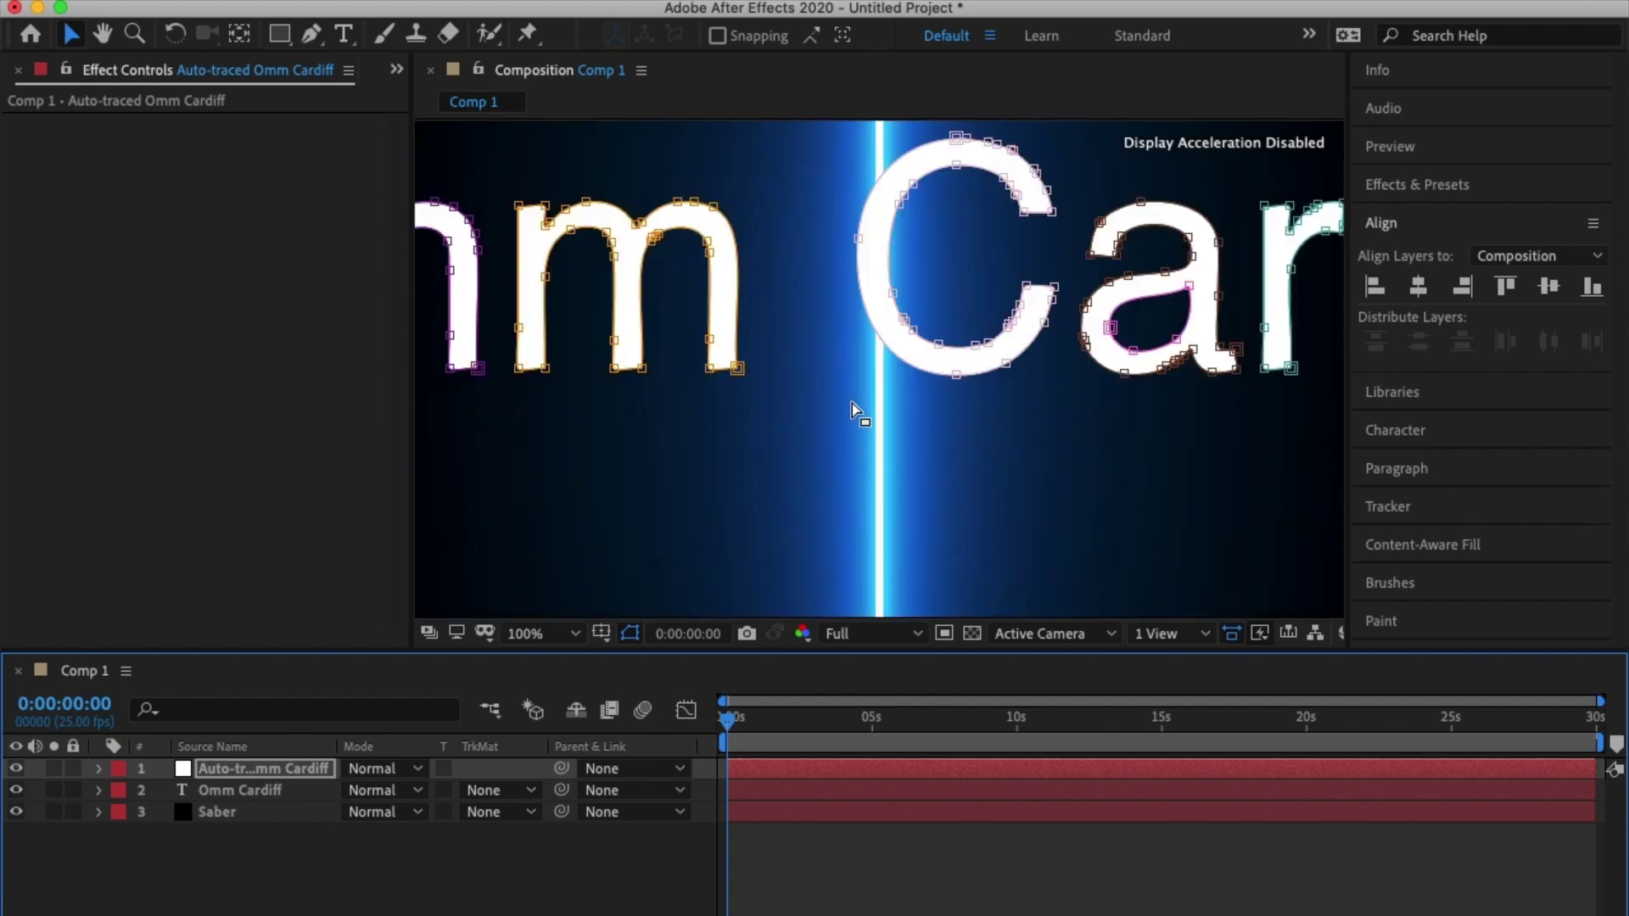
pyautogui.press(',')
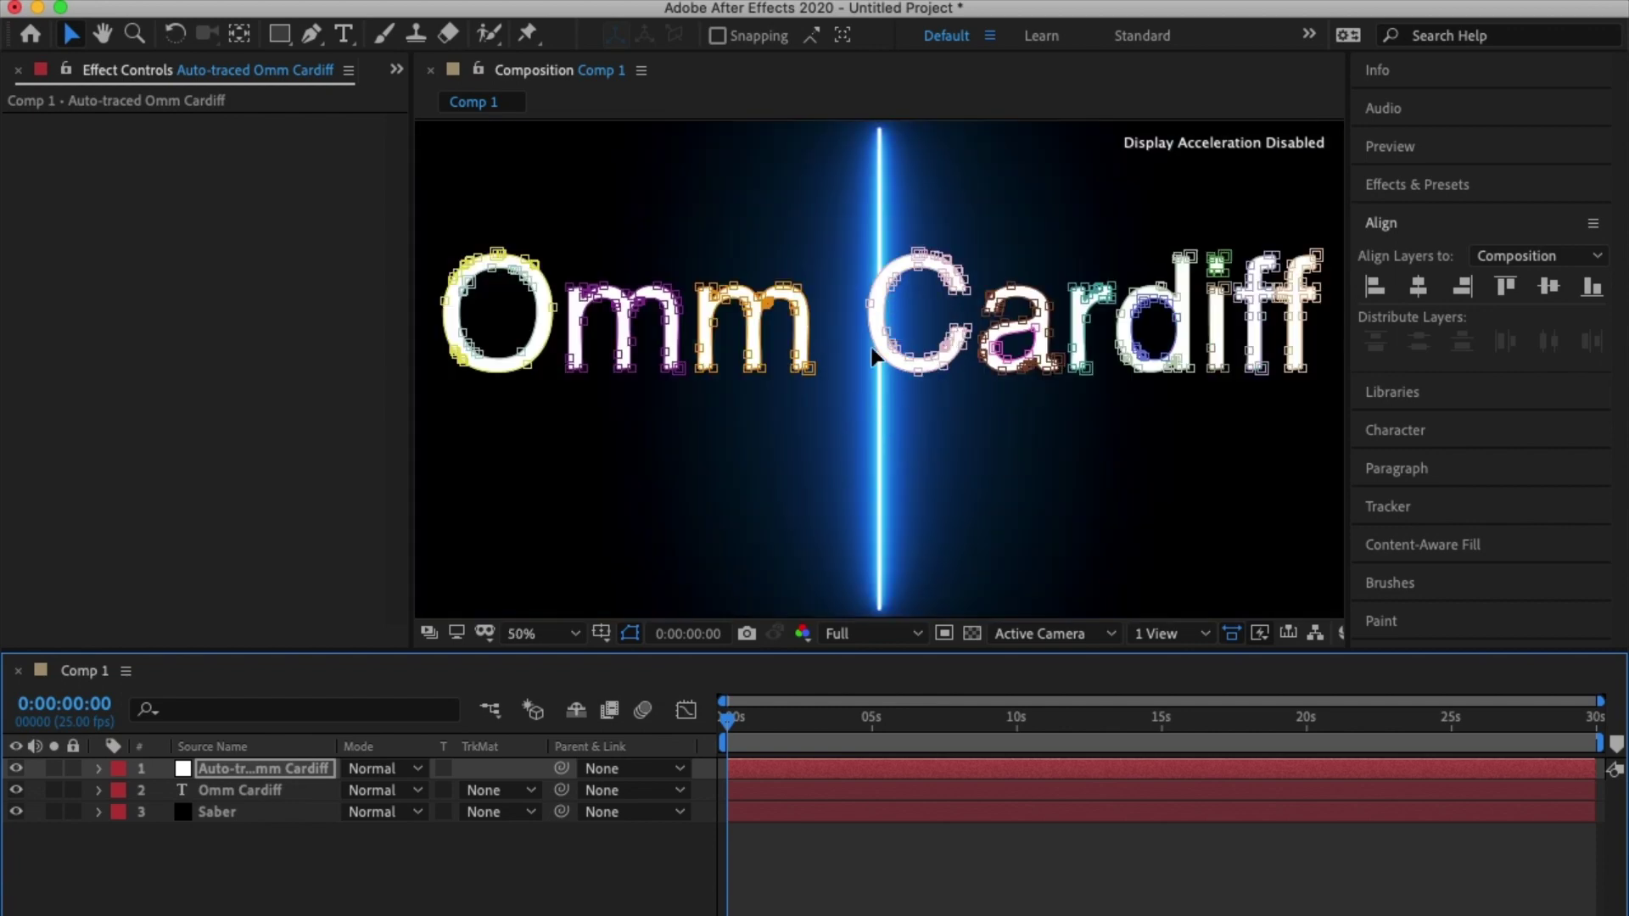
# - Zoom back out and delete the original Omm Cardiff text layer
pyautogui.press(',')
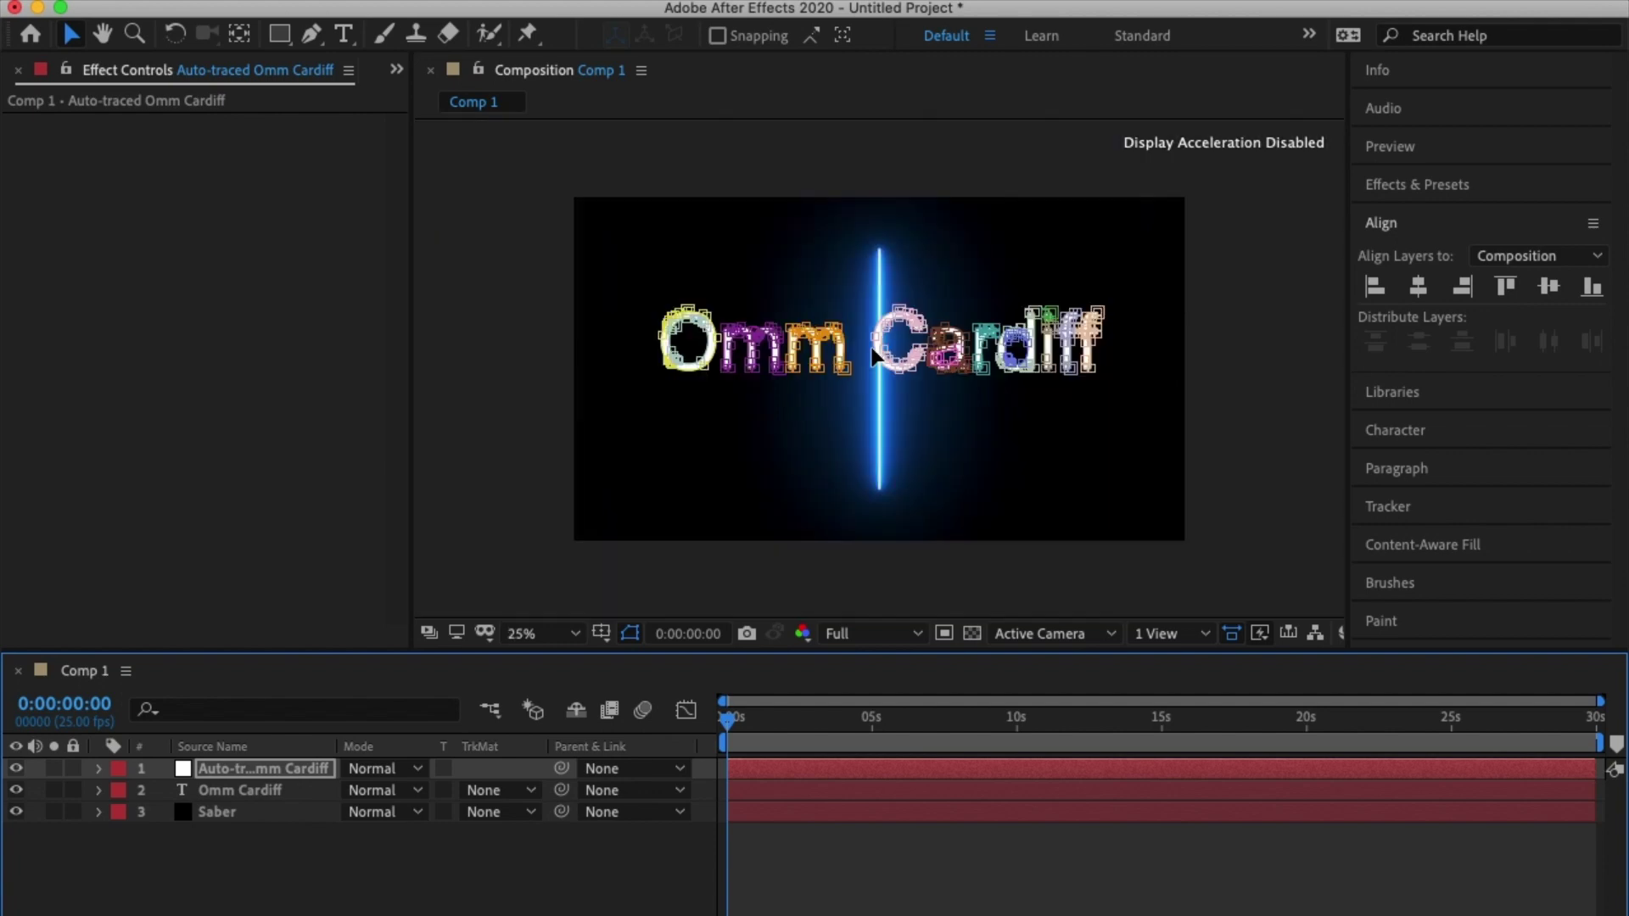
pyautogui.click(238, 789)
pyautogui.press('Delete')
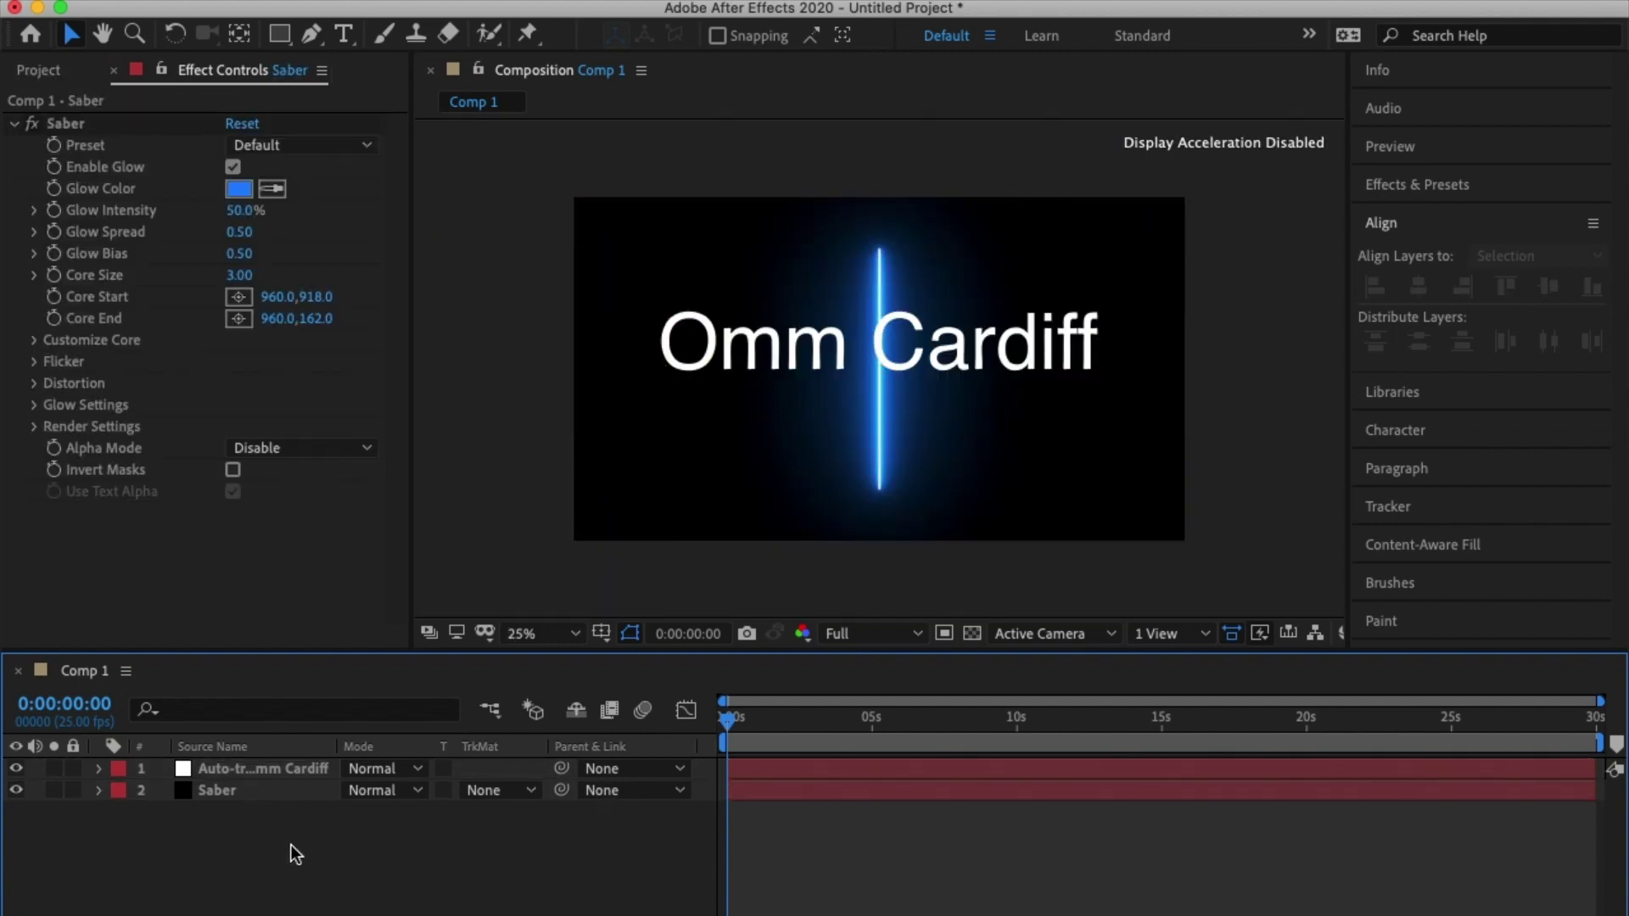
# - Select Mask 1 through Mask 14 on the Auto-traced Omm Cardiff layer
pyautogui.click(223, 773)
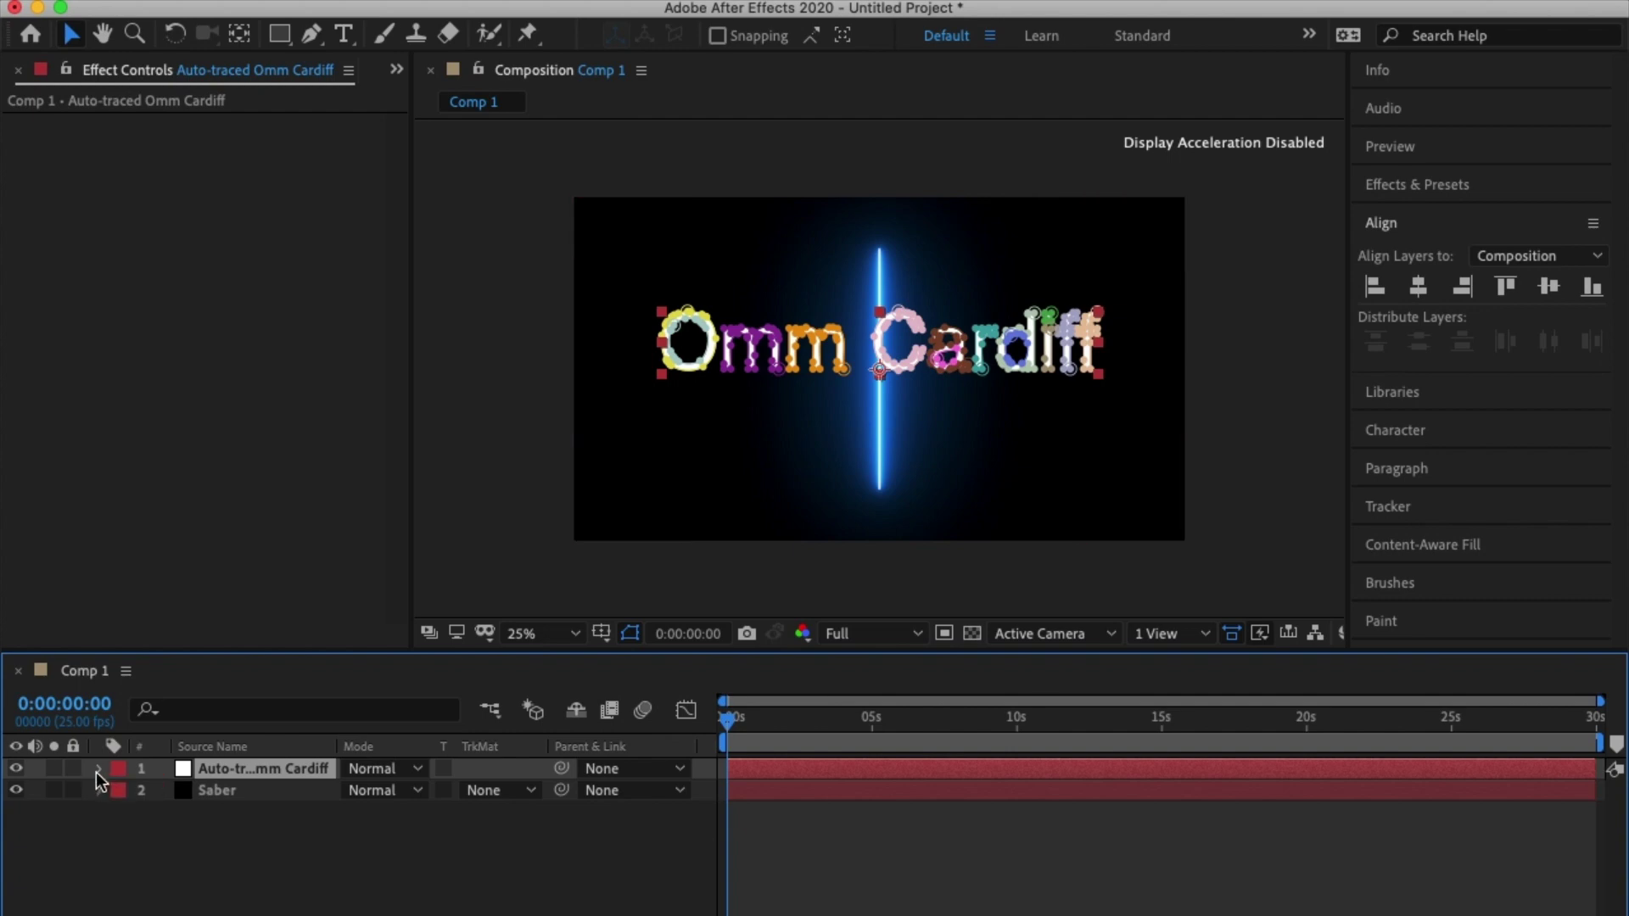
pyautogui.click(97, 770)
pyautogui.click(121, 790)
pyautogui.scroll(-1, 124, 792)
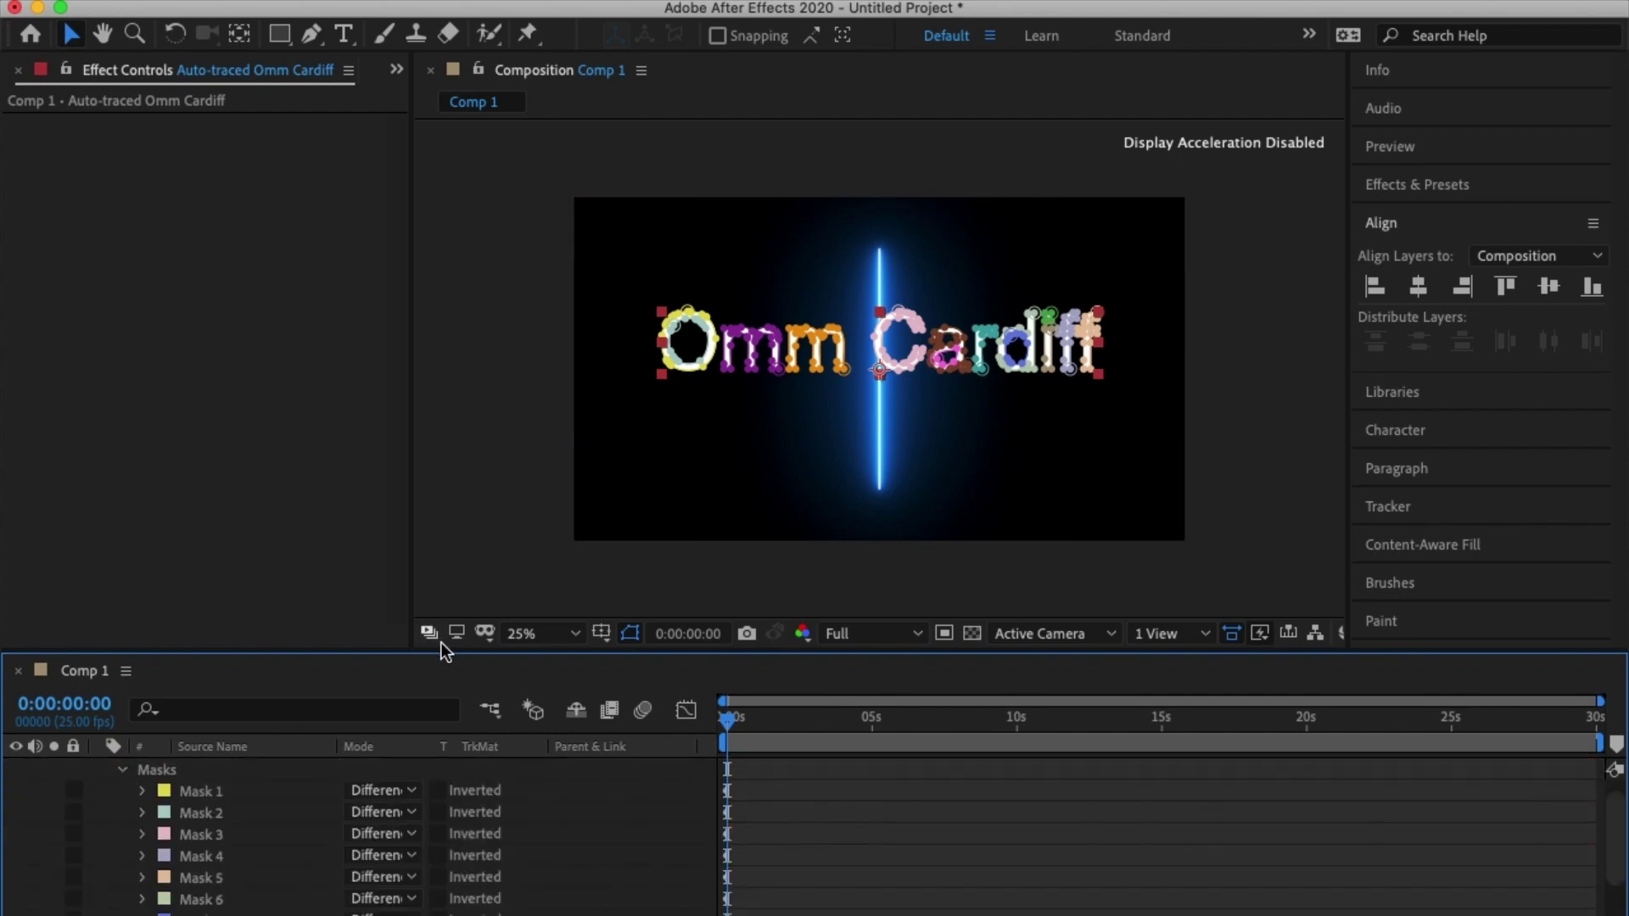
pyautogui.press('`')
pyautogui.click(206, 217)
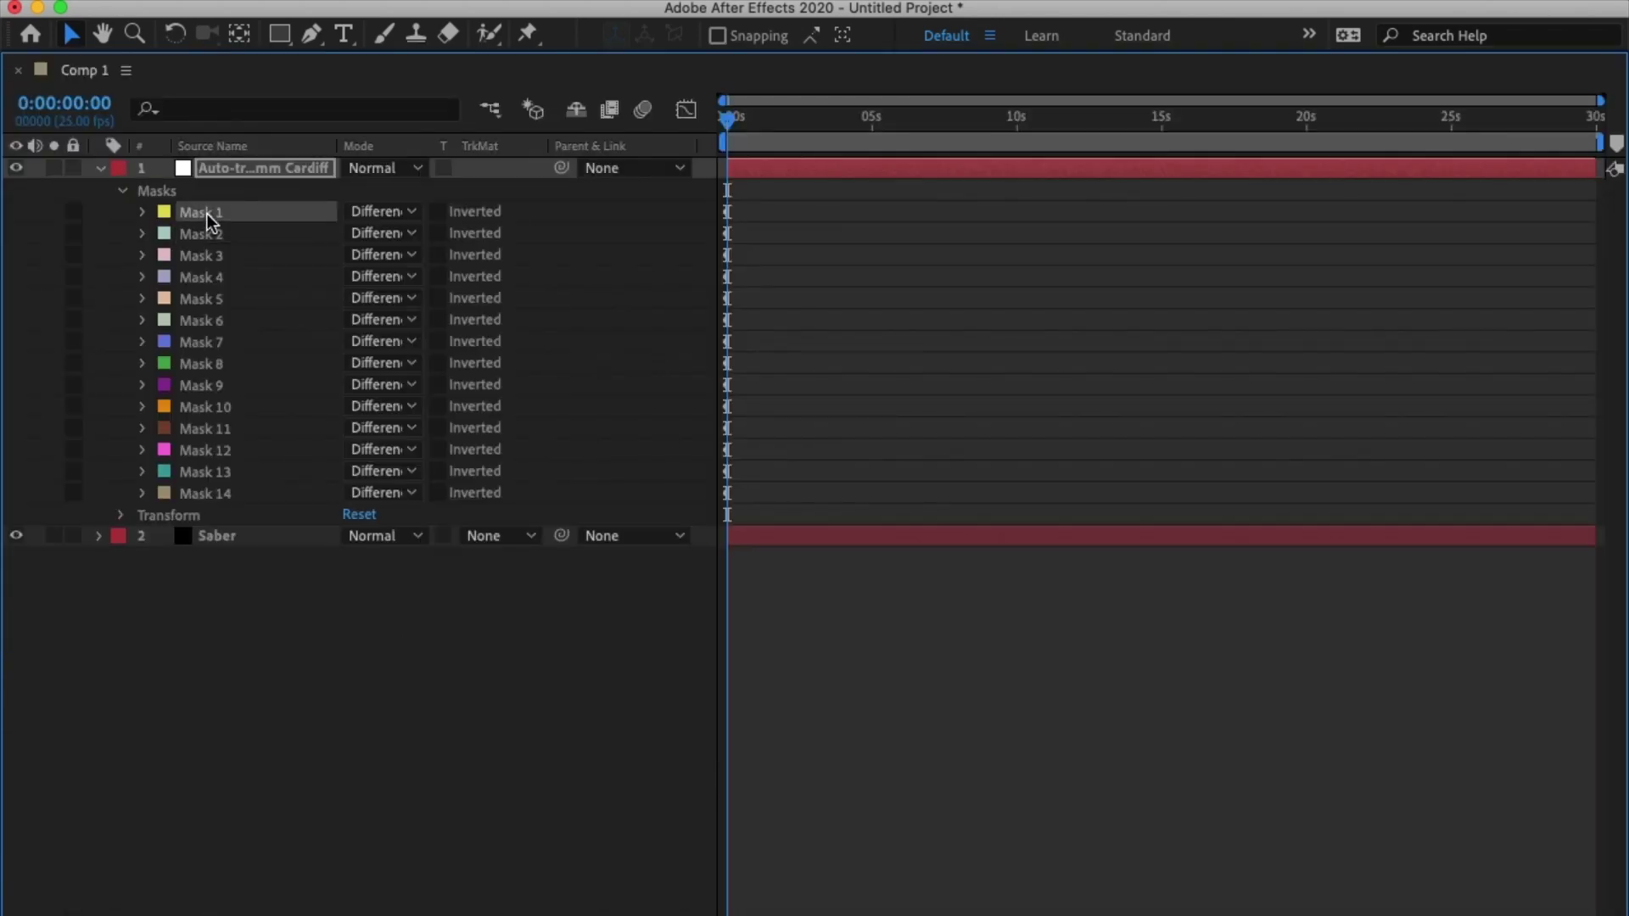
pyautogui.keyDown('shift'); pyautogui.click(237, 490); pyautogui.keyUp('shift')
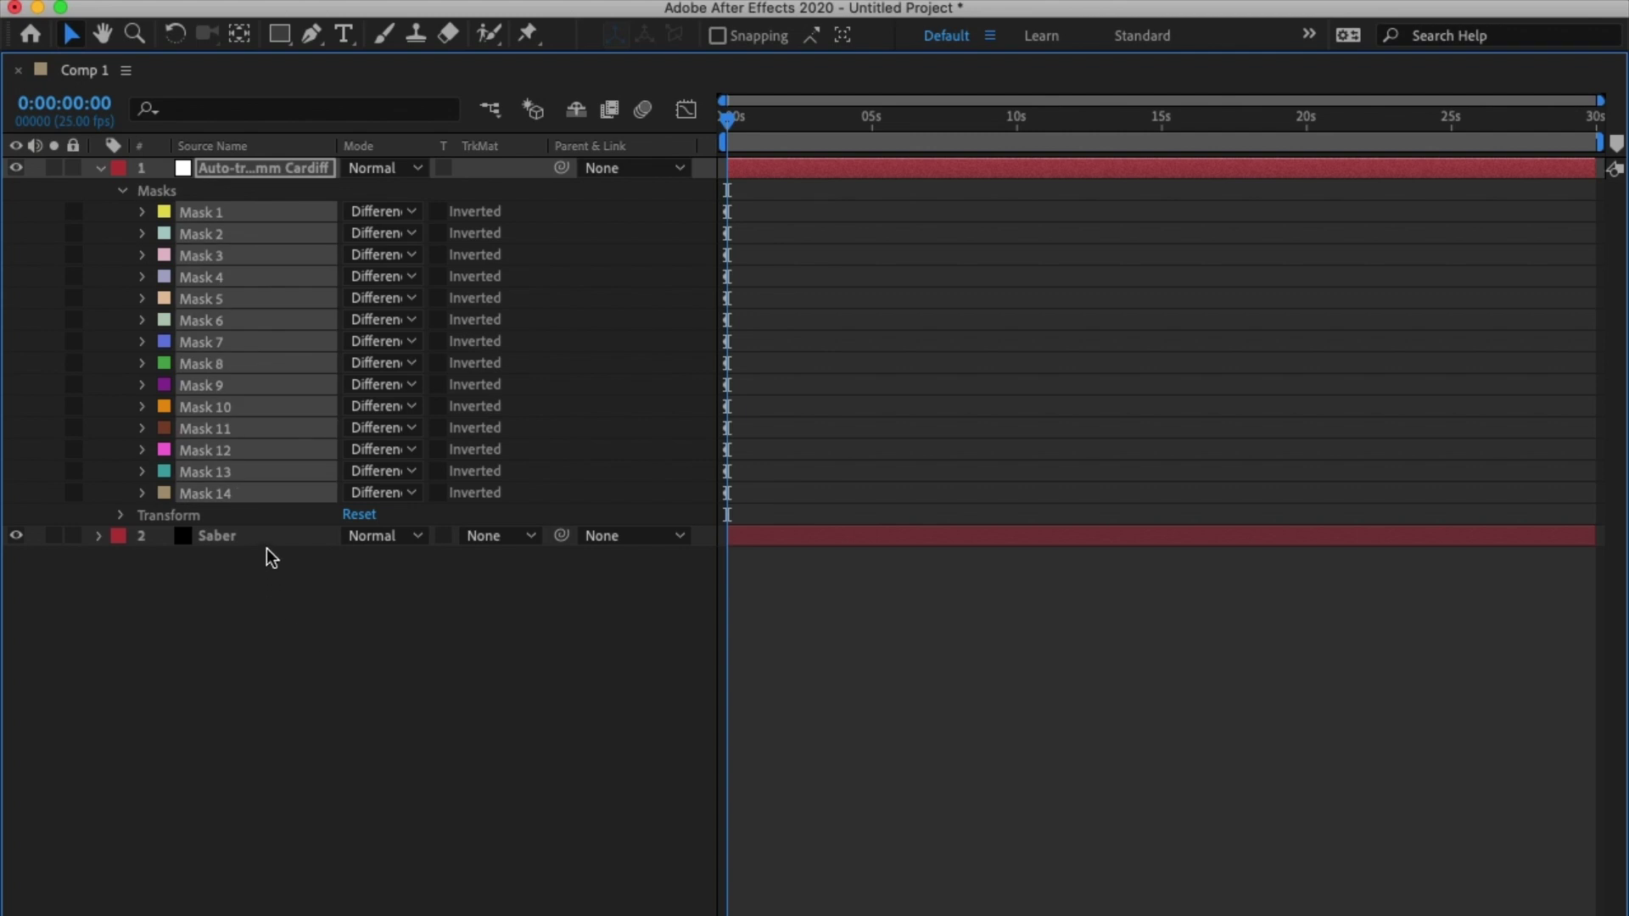
# - Paste the fourteen masks onto the Saber layer and hide the auto-traced layer
pyautogui.click(161, 540)
pyautogui.click(99, 535)
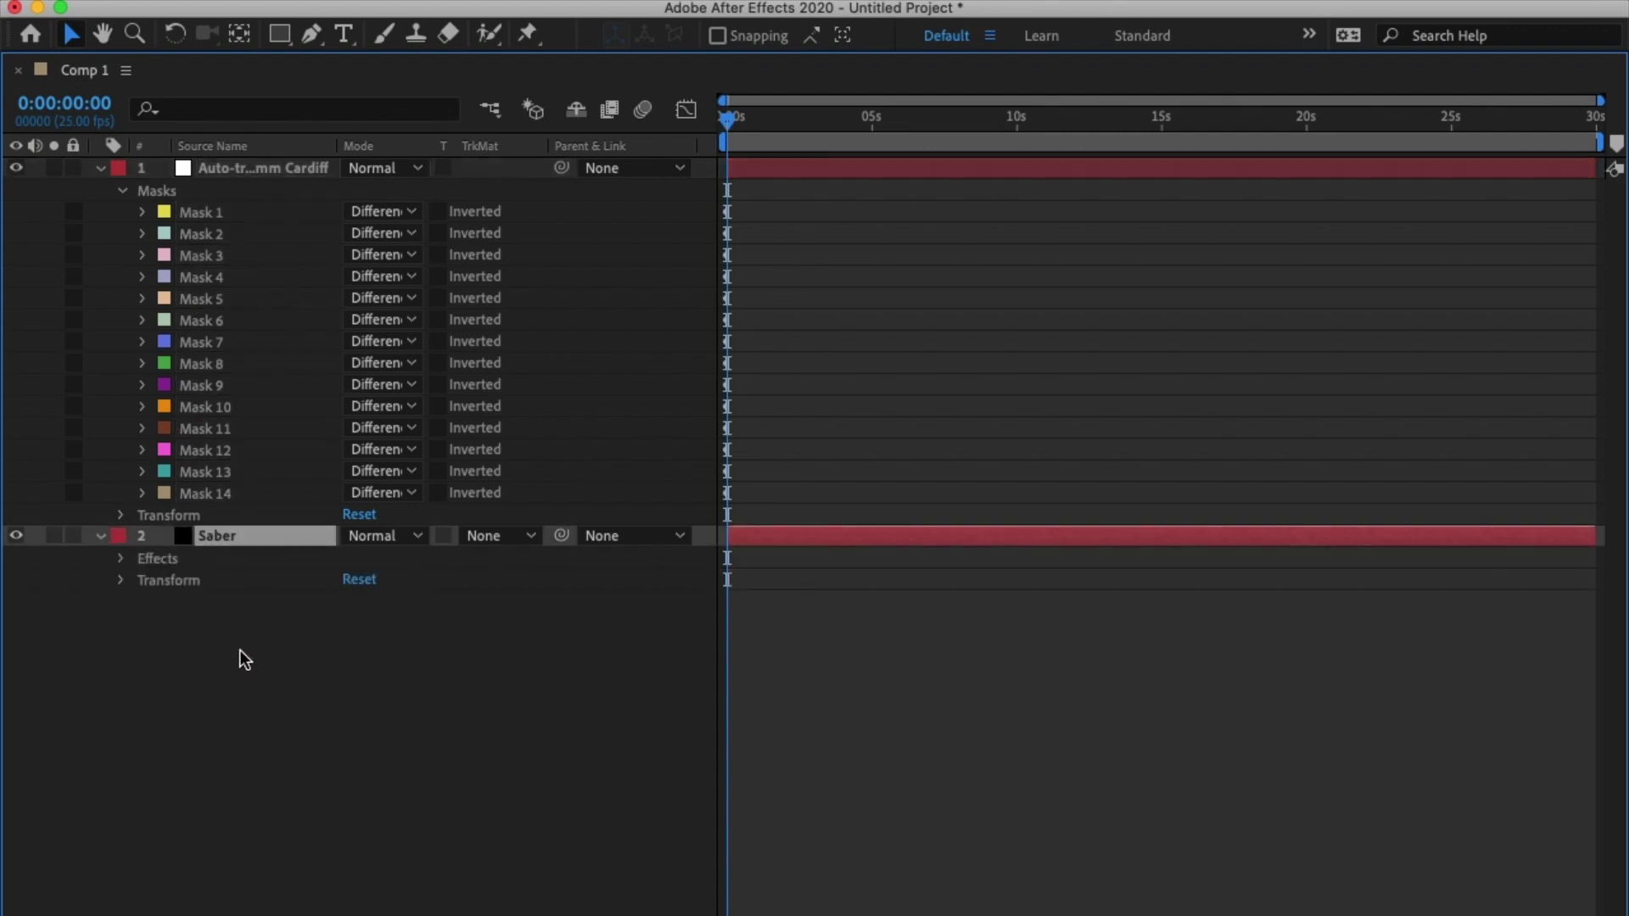
pyautogui.hotkey('ctrl', 'v')
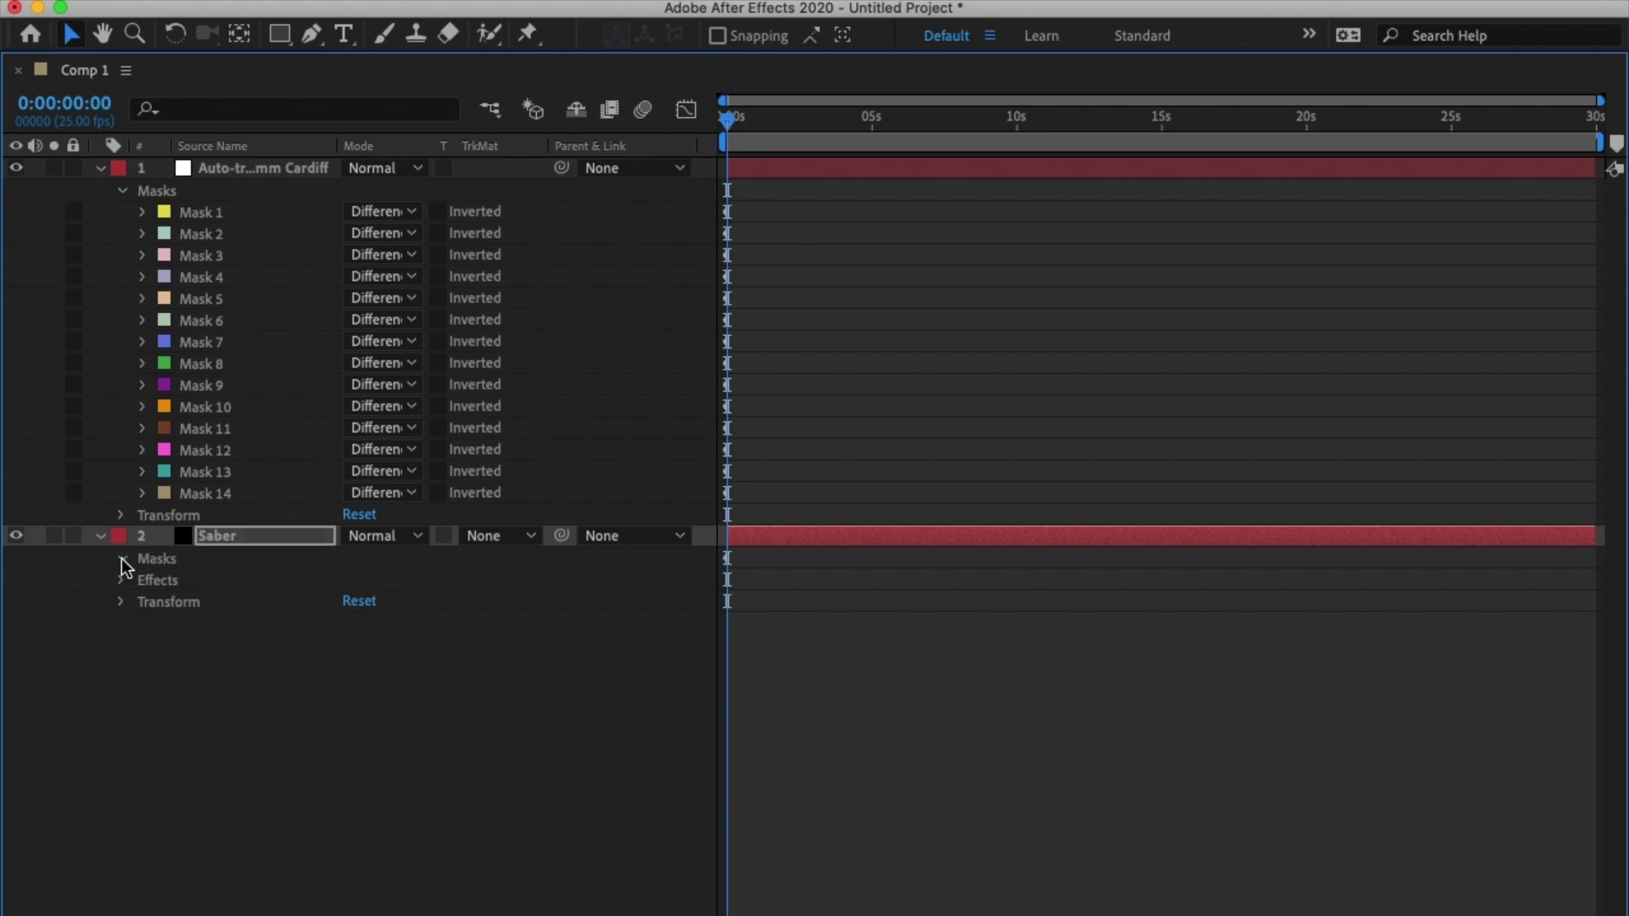
pyautogui.click(122, 559)
pyautogui.click(15, 168)
pyautogui.click(98, 167)
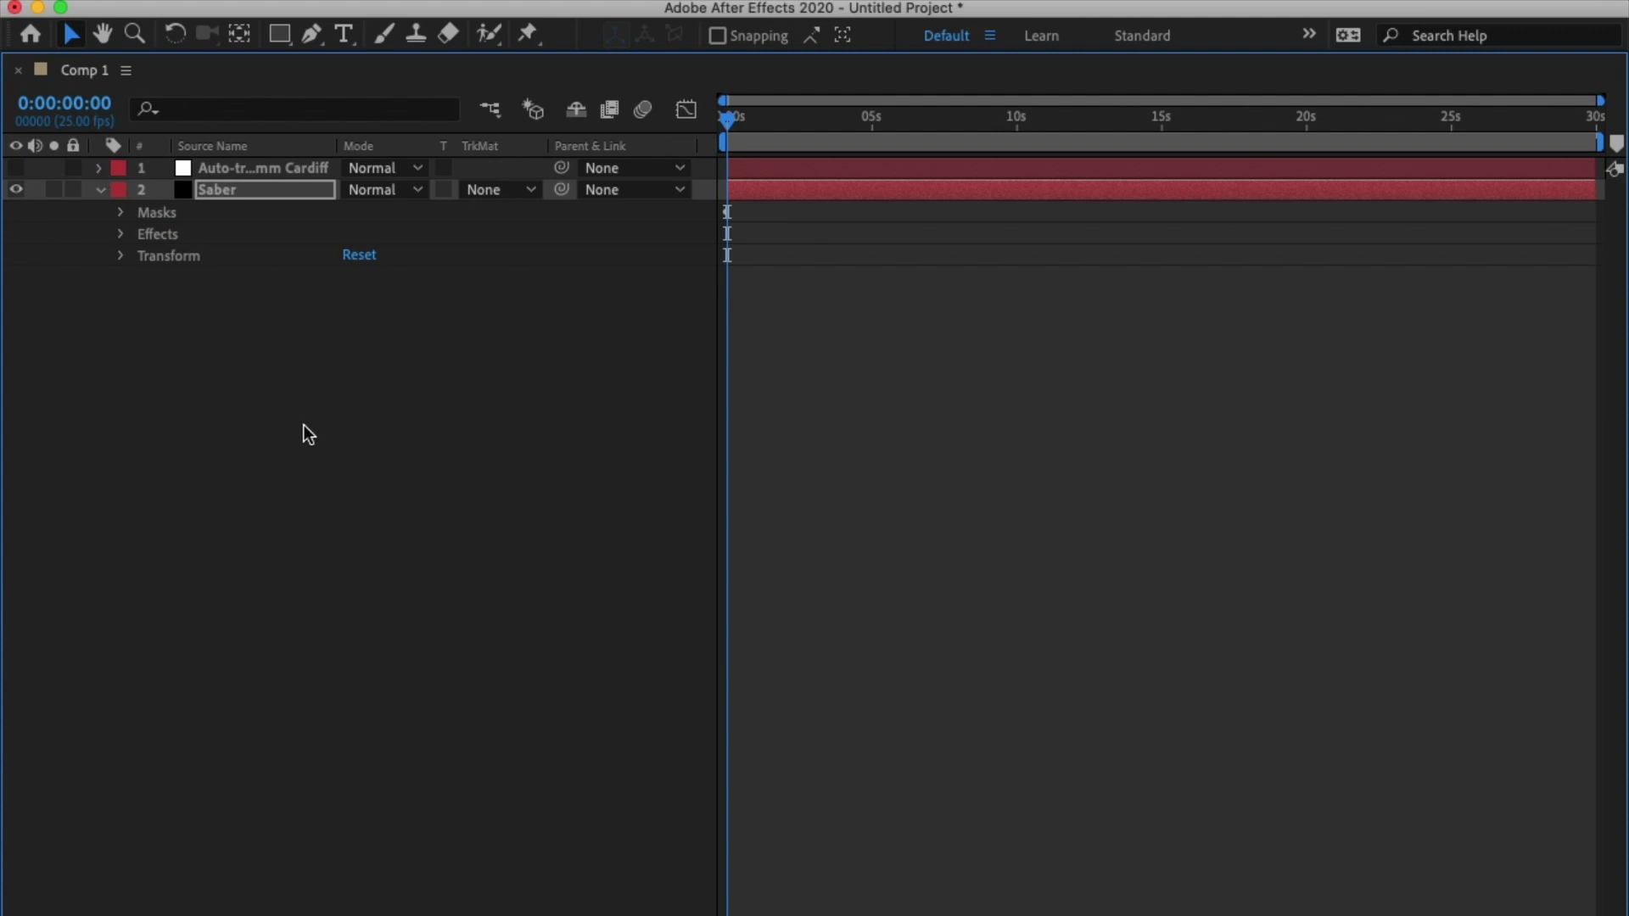
pyautogui.click(99, 189)
# - Change Saber's Render Settings Composite Settings from Black to Transparent
pyautogui.click(324, 446)
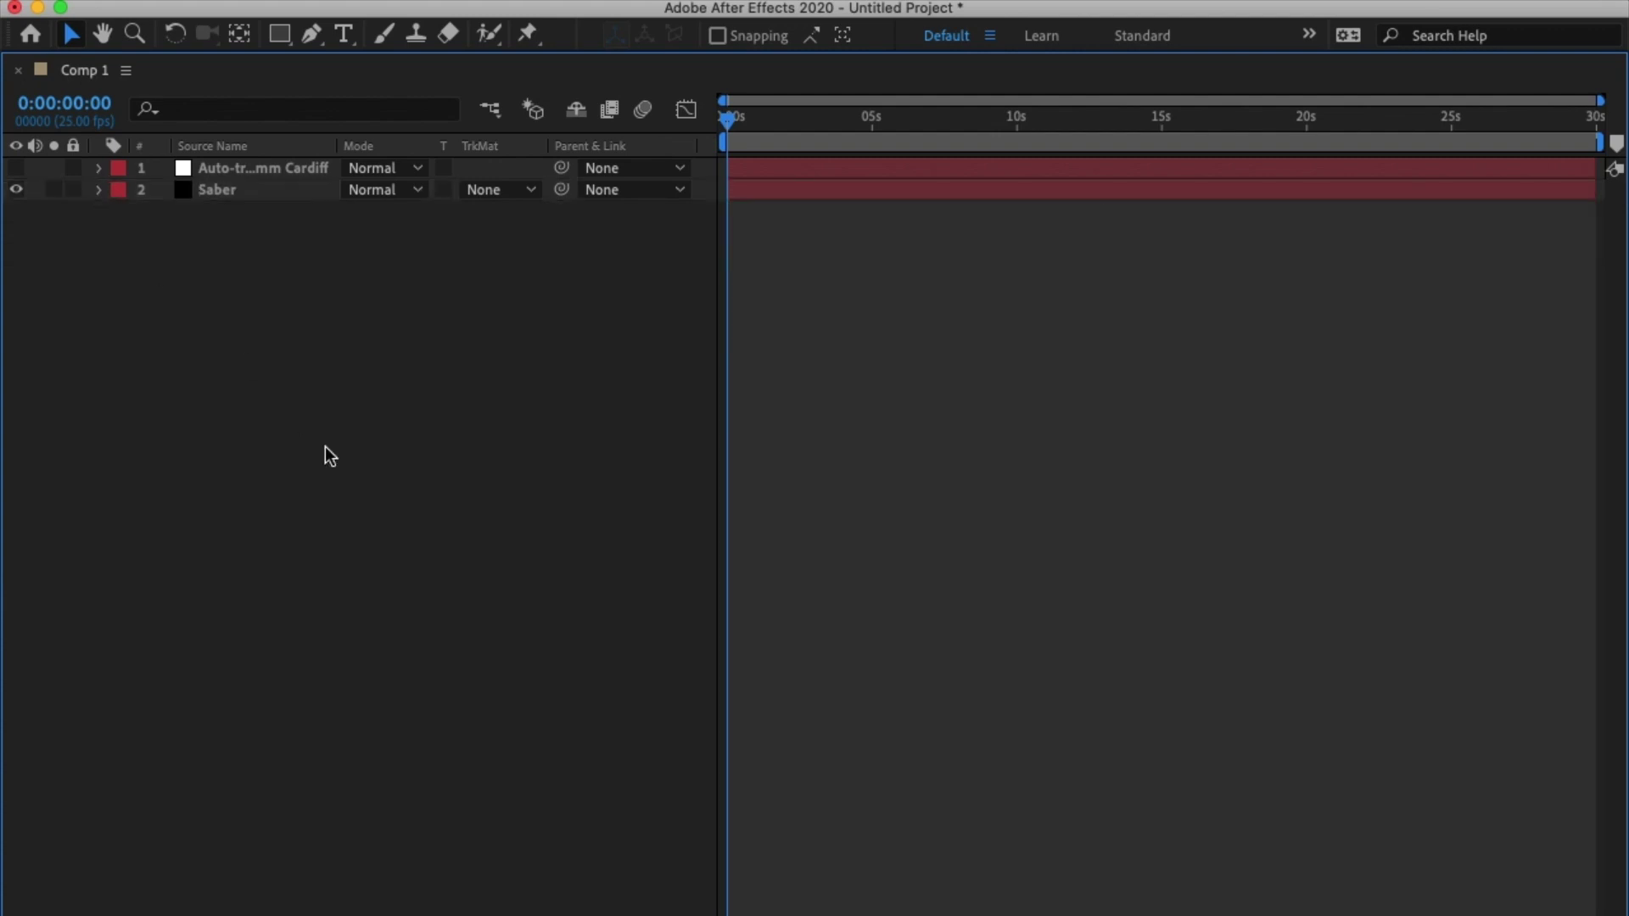
pyautogui.press('`')
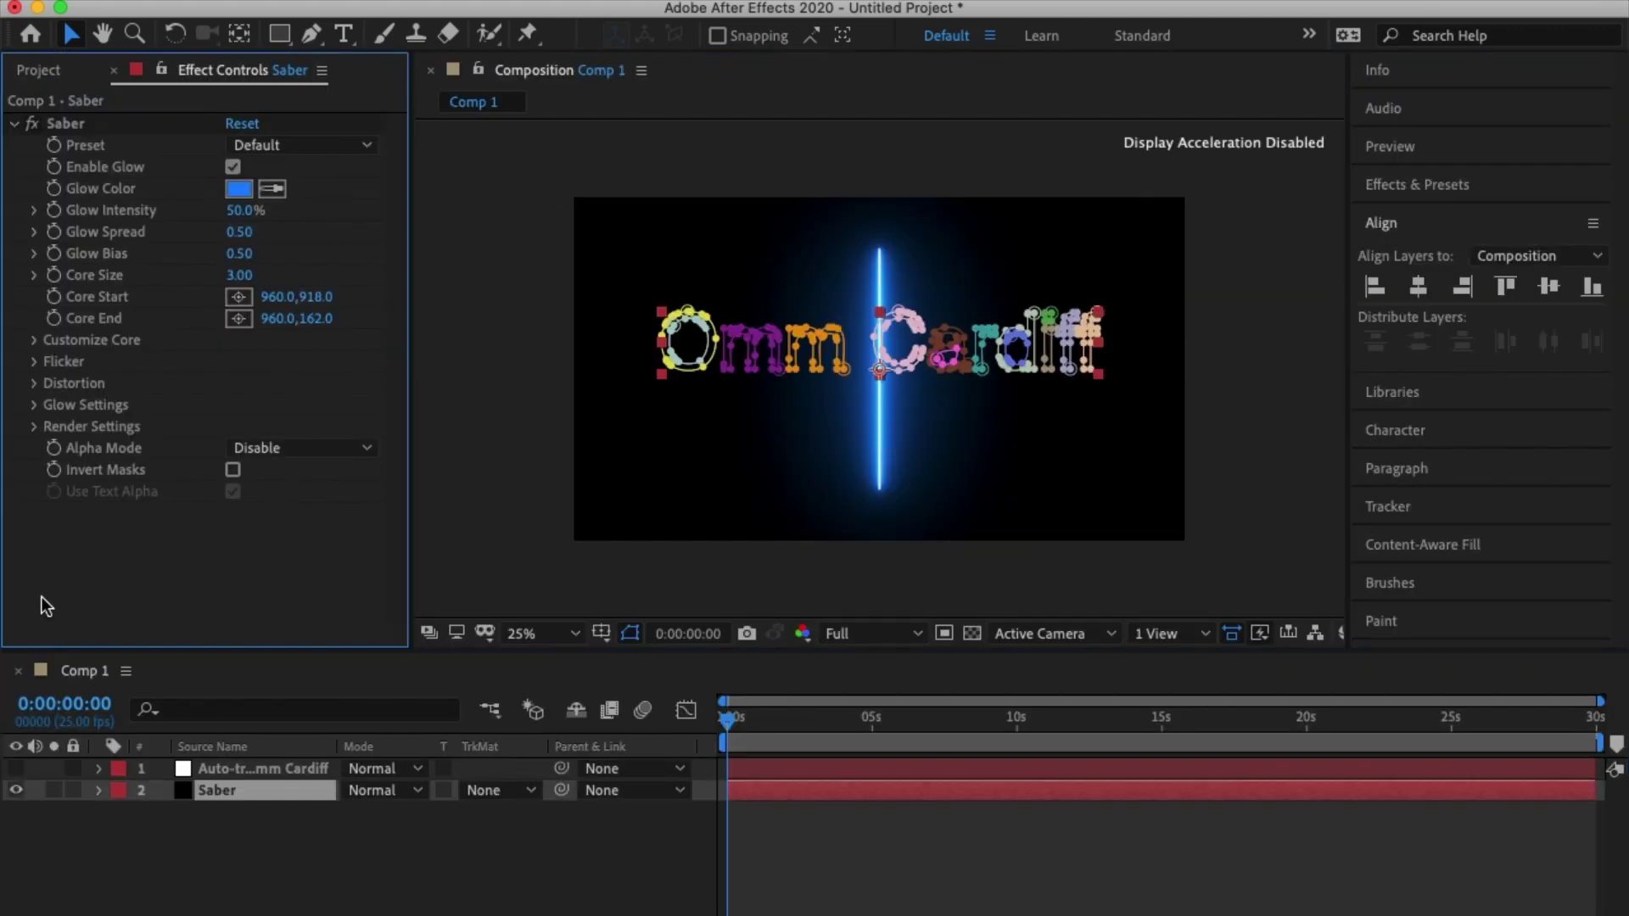
pyautogui.click(34, 425)
pyautogui.scroll(-2, 53, 394)
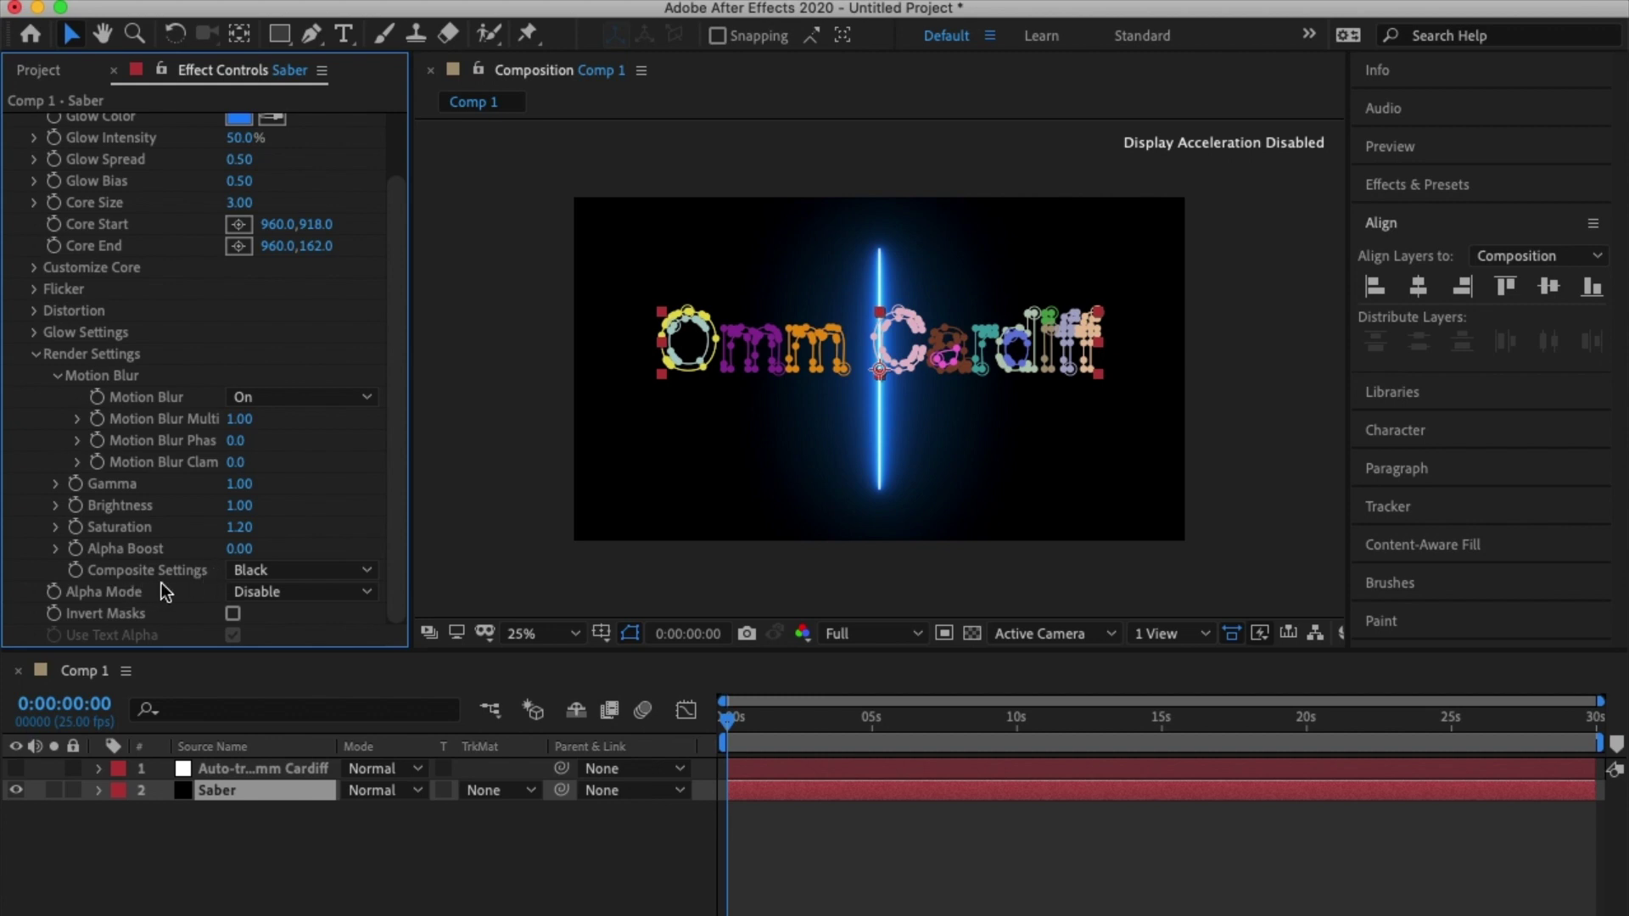
pyautogui.click(343, 571)
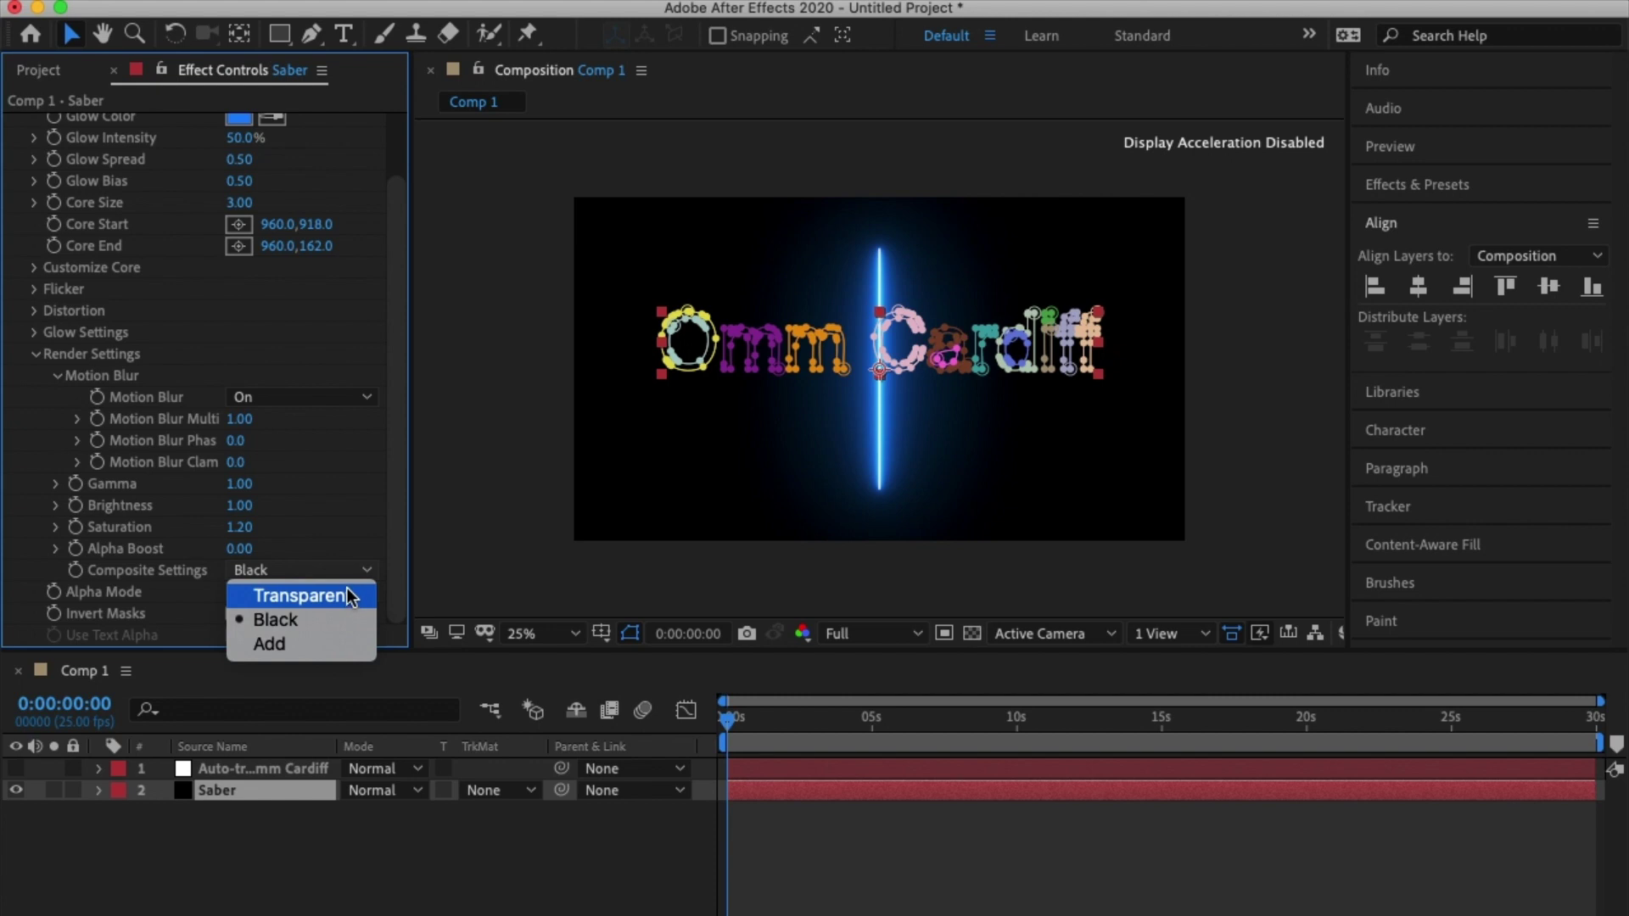
pyautogui.click(349, 596)
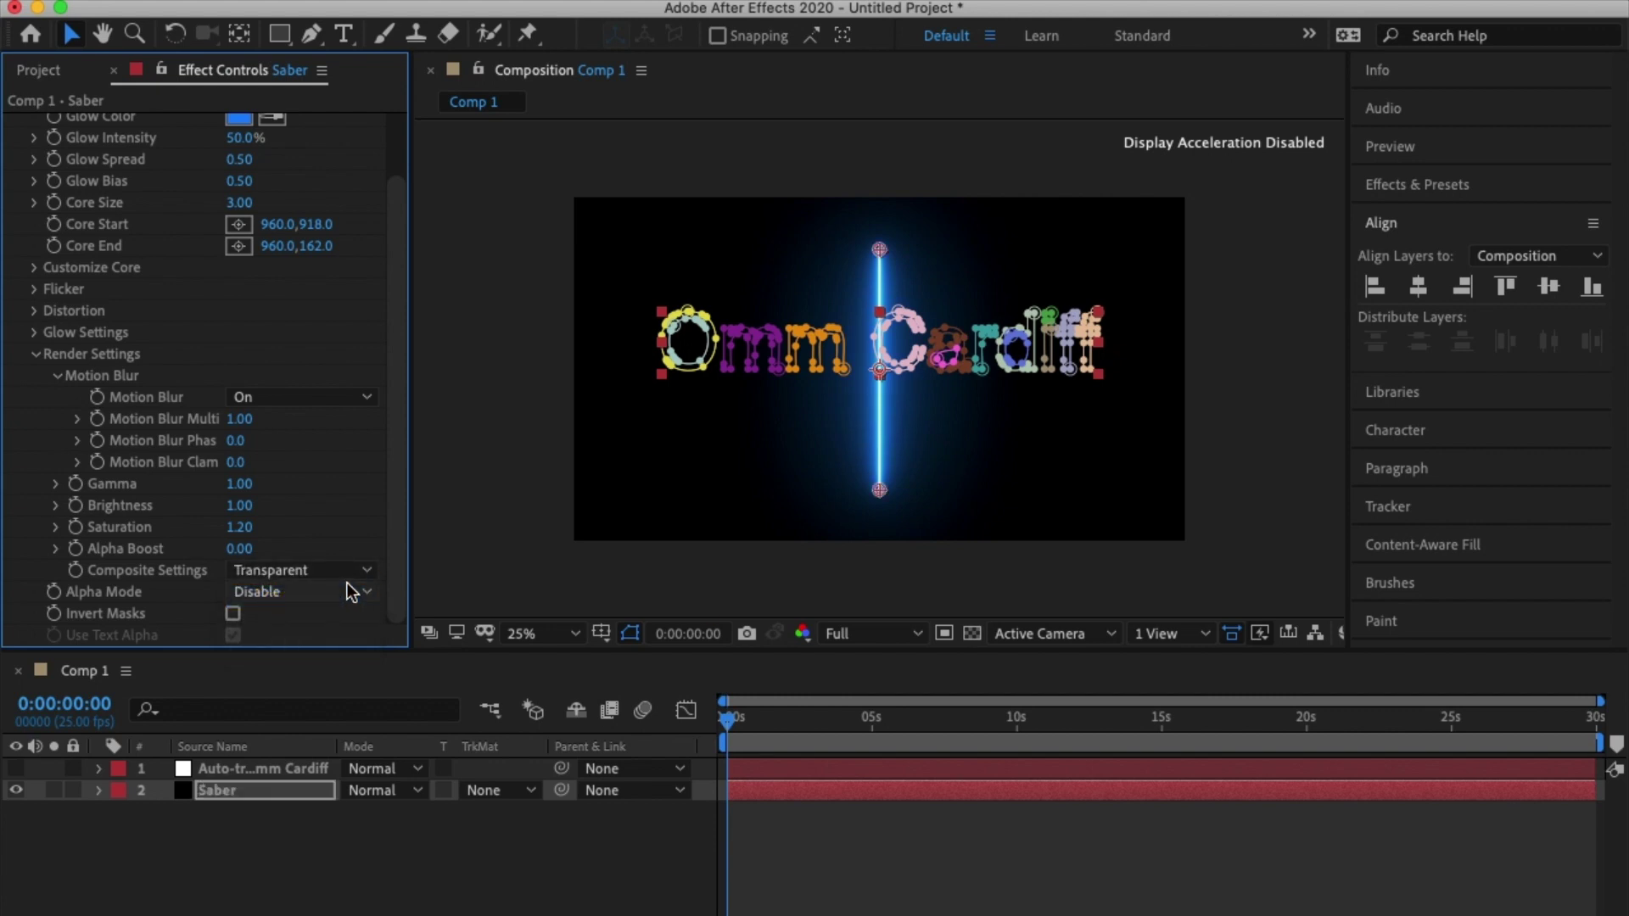
pyautogui.click(36, 354)
pyautogui.click(101, 331)
# - Set Saber's Core Type to Layer Masks so the glow wraps the traced letters
pyautogui.click(301, 363)
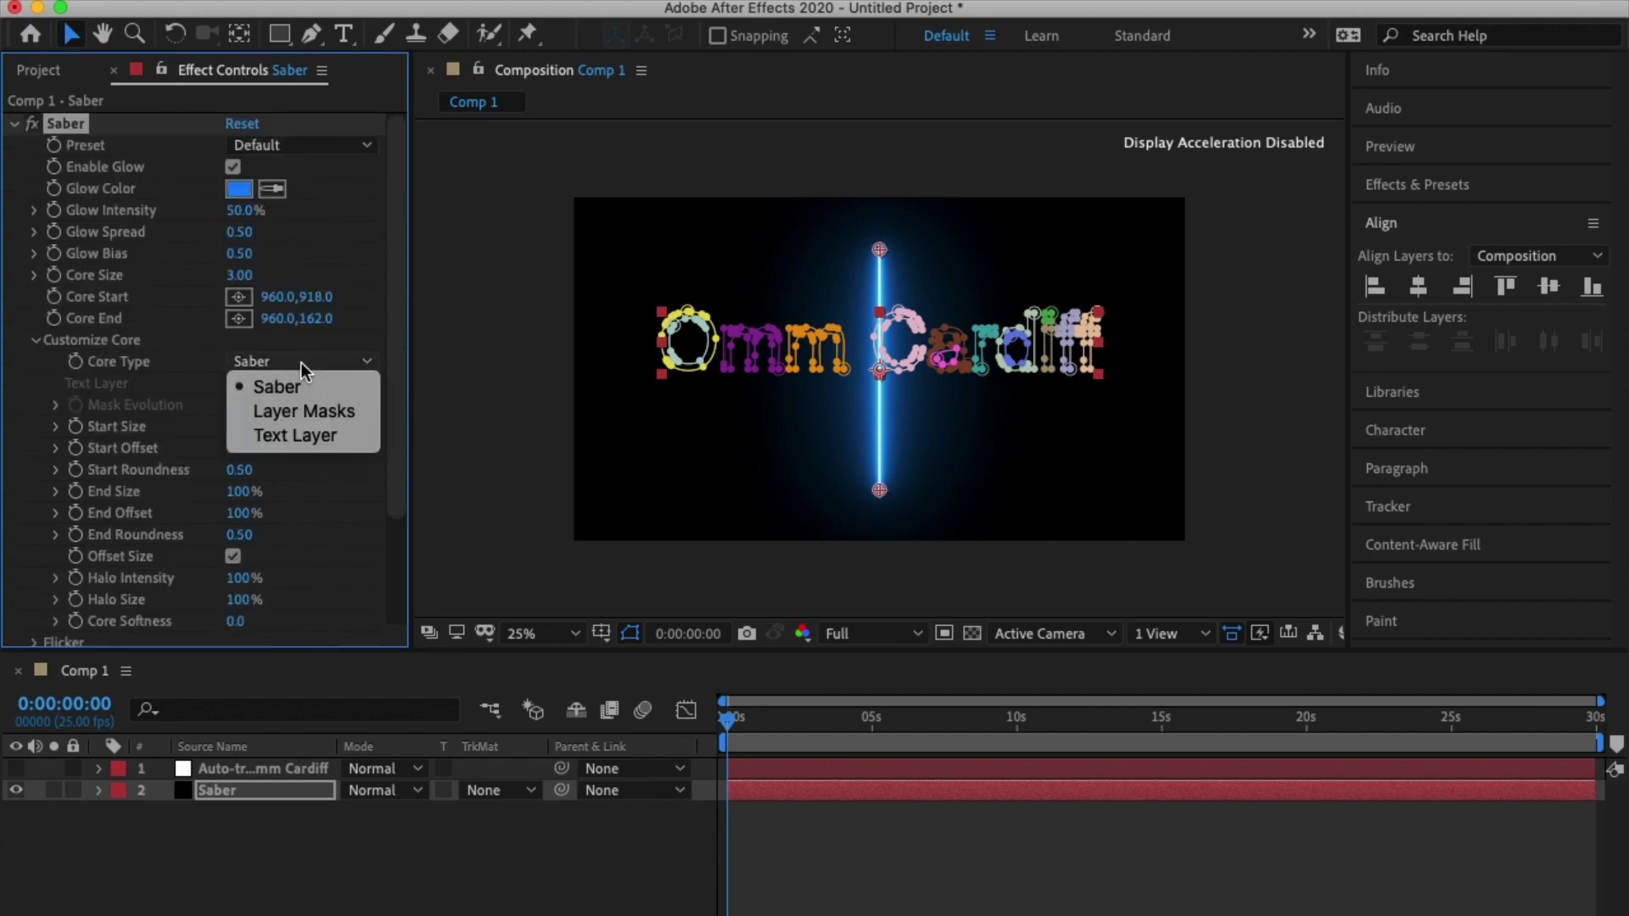
pyautogui.click(370, 407)
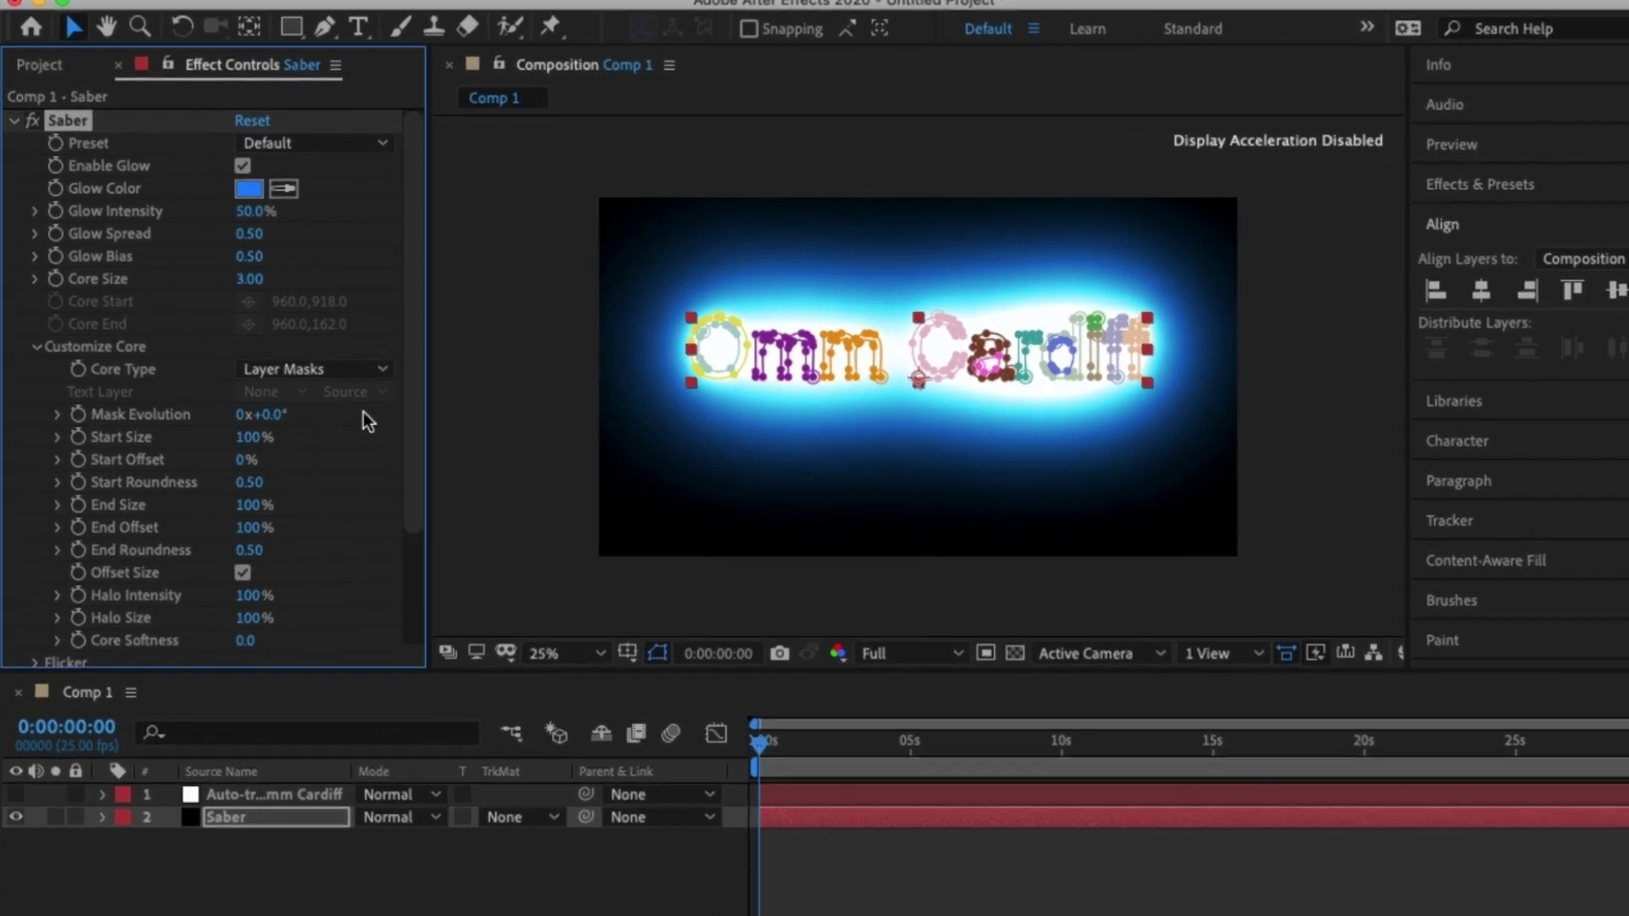
pyautogui.click(38, 360)
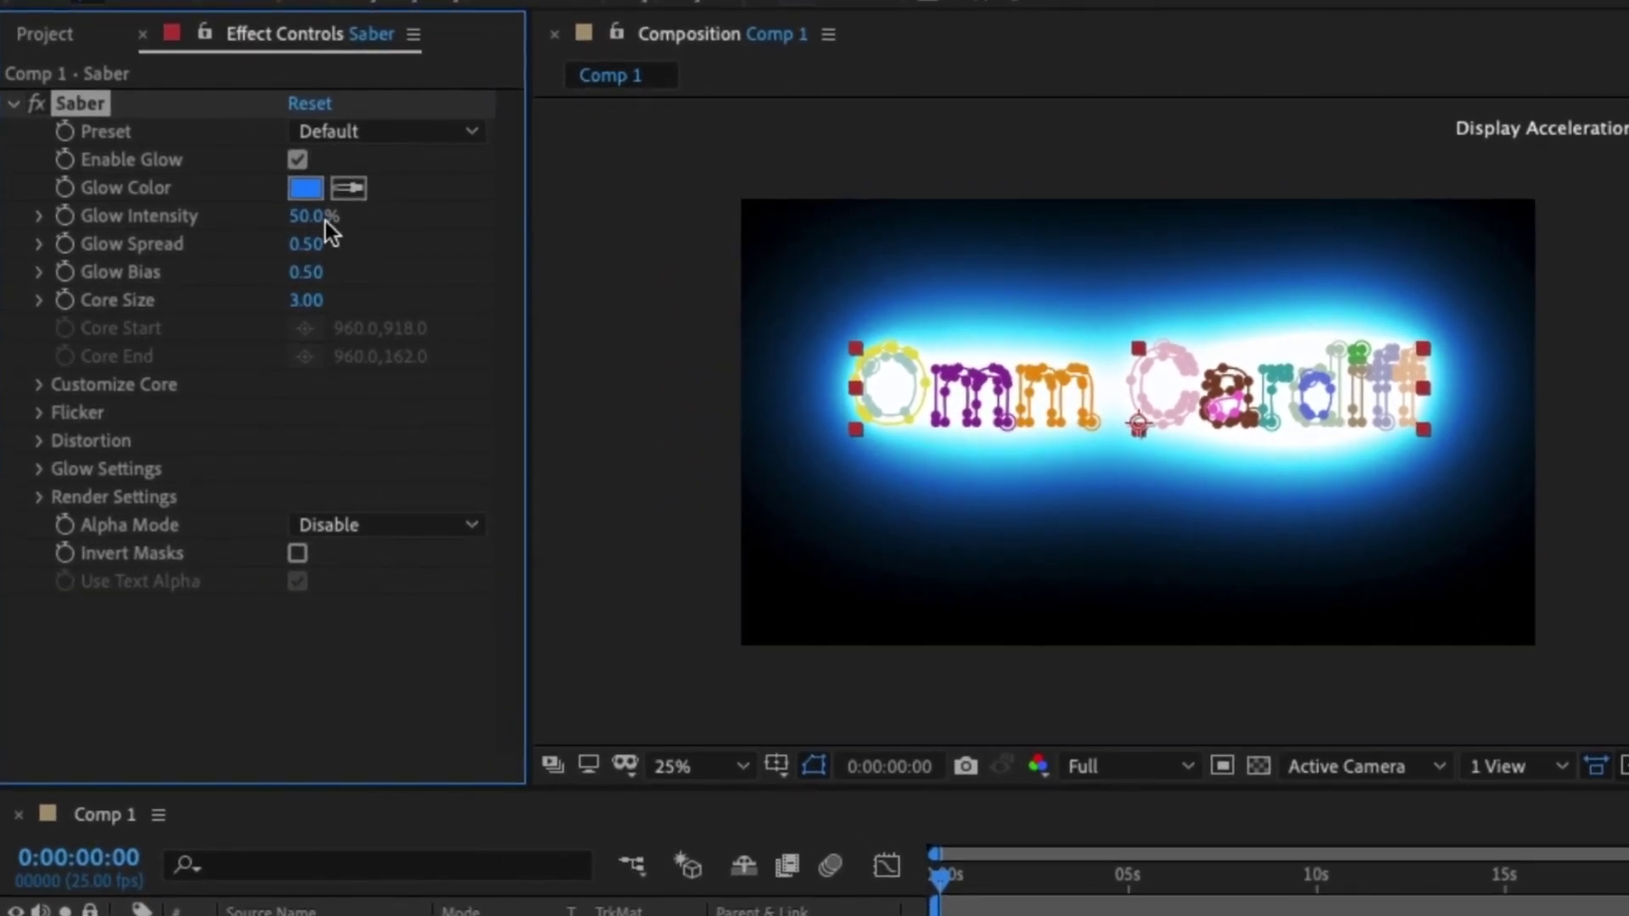
pyautogui.click(435, 276)
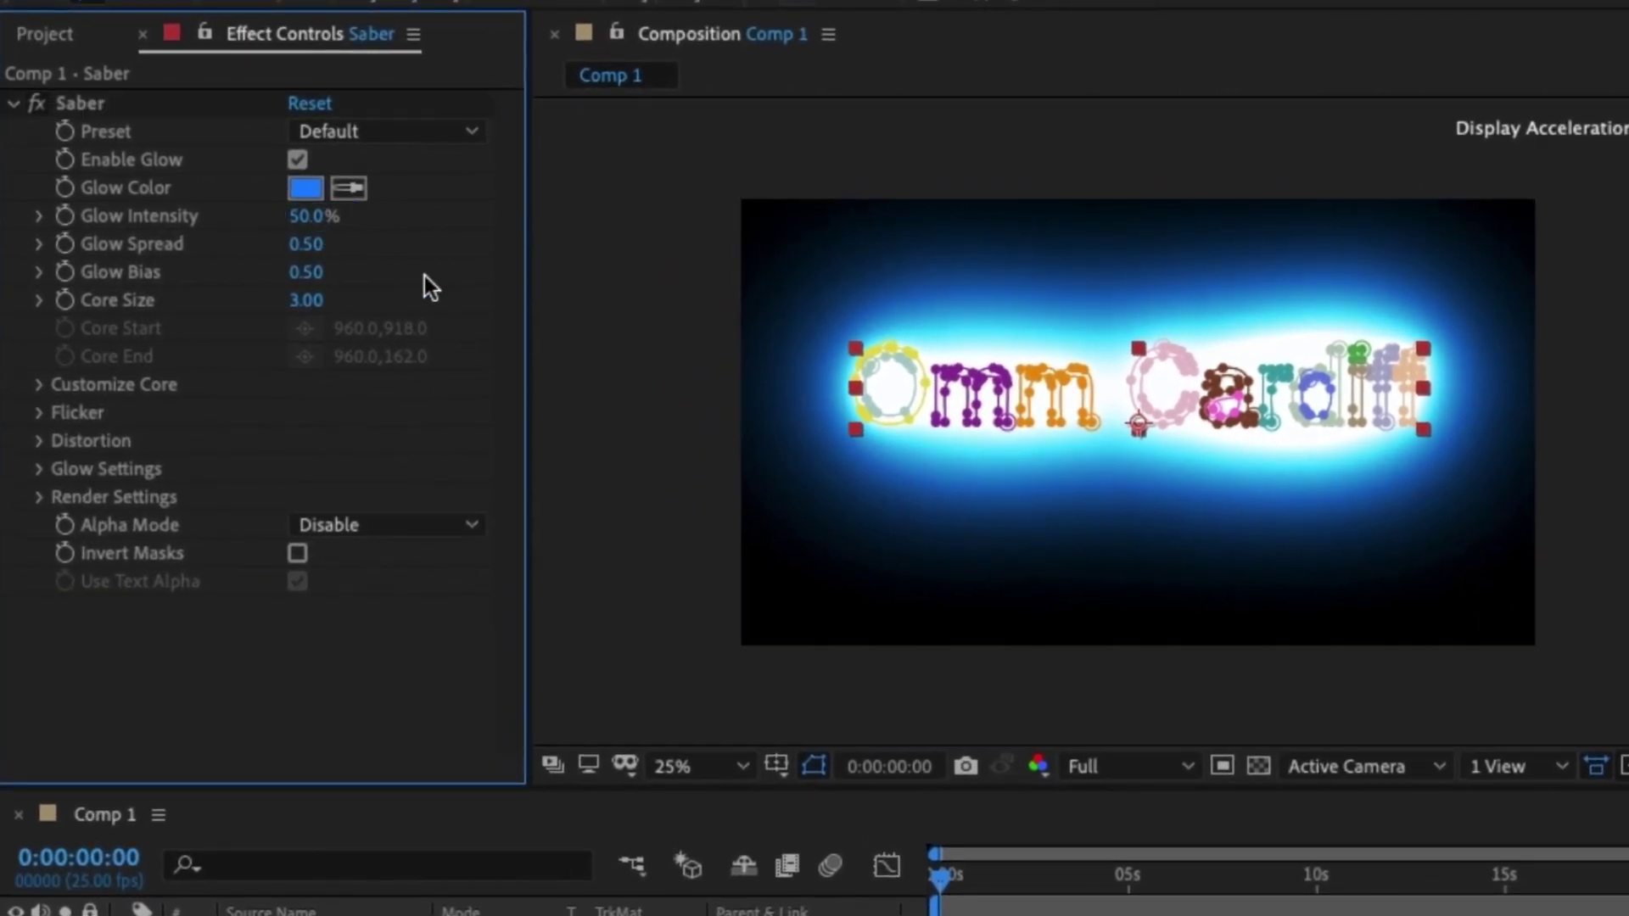
pyautogui.click(307, 216)
# - Set Saber Glow Intensity to 15% and Glow Spread to 0.26, hiding mask outlines
pyautogui.write('15')
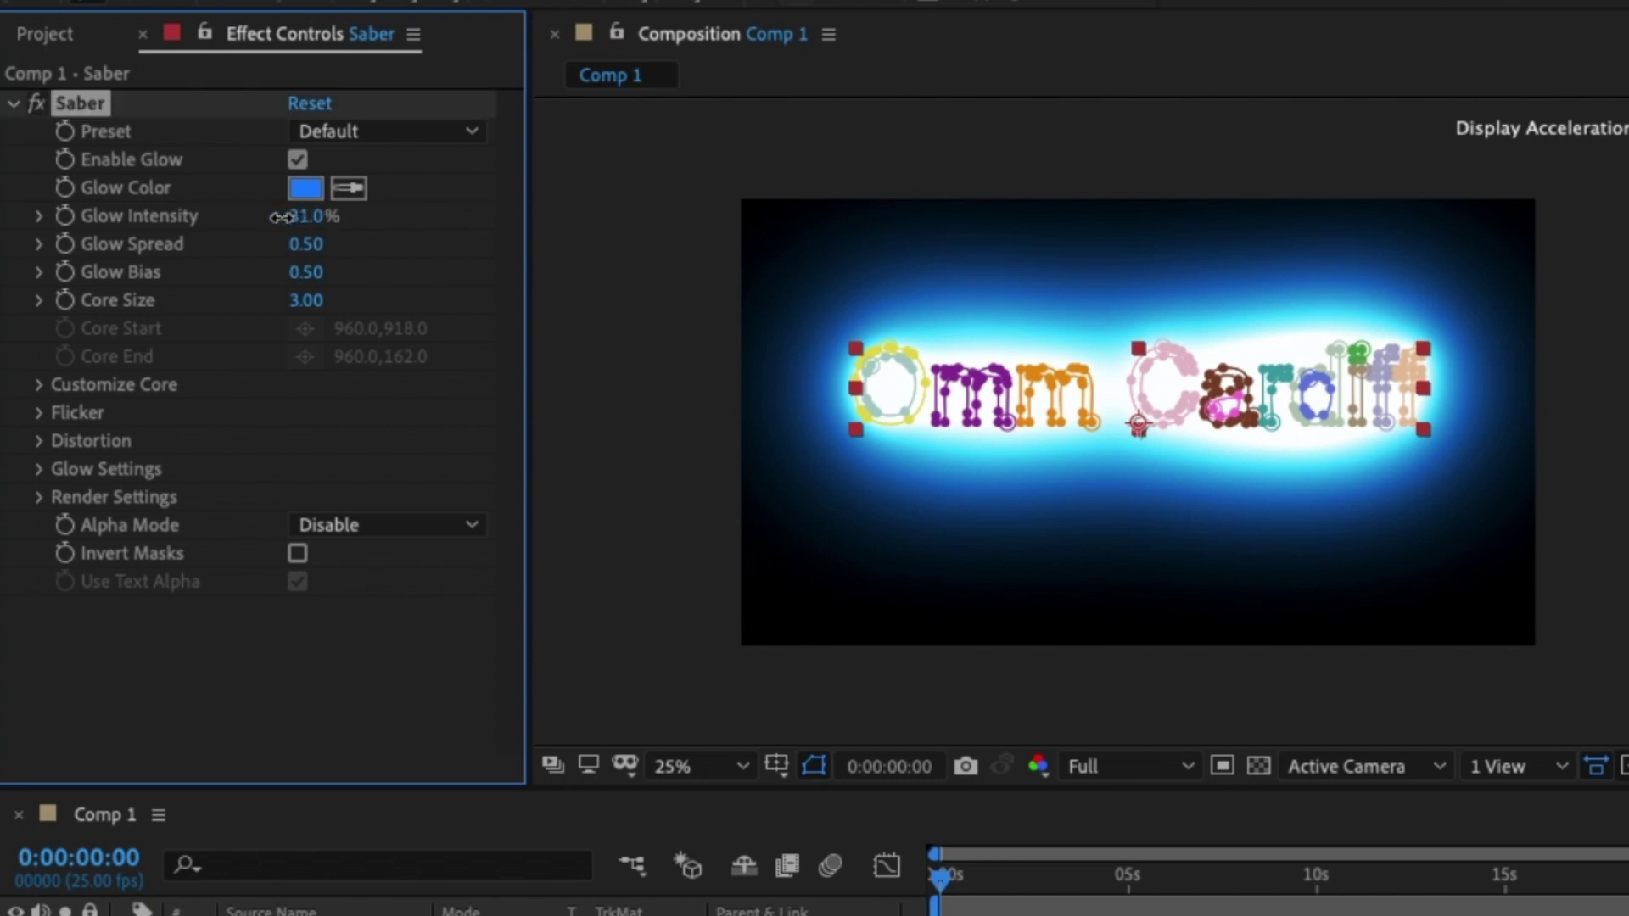
pyautogui.press('Return')
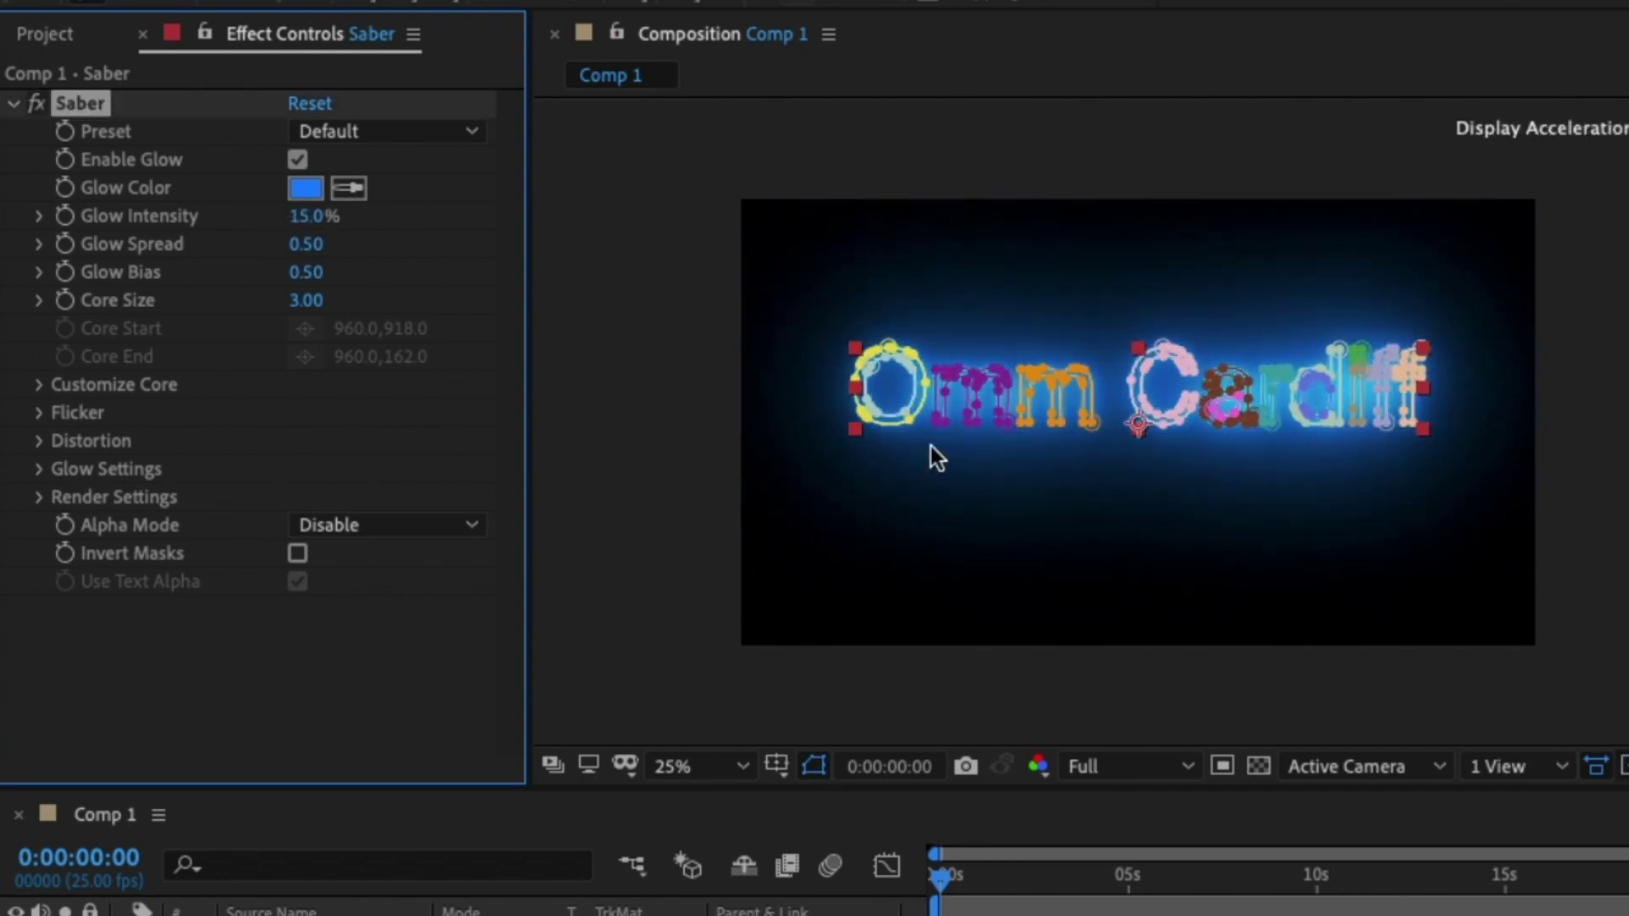
pyautogui.click(817, 772)
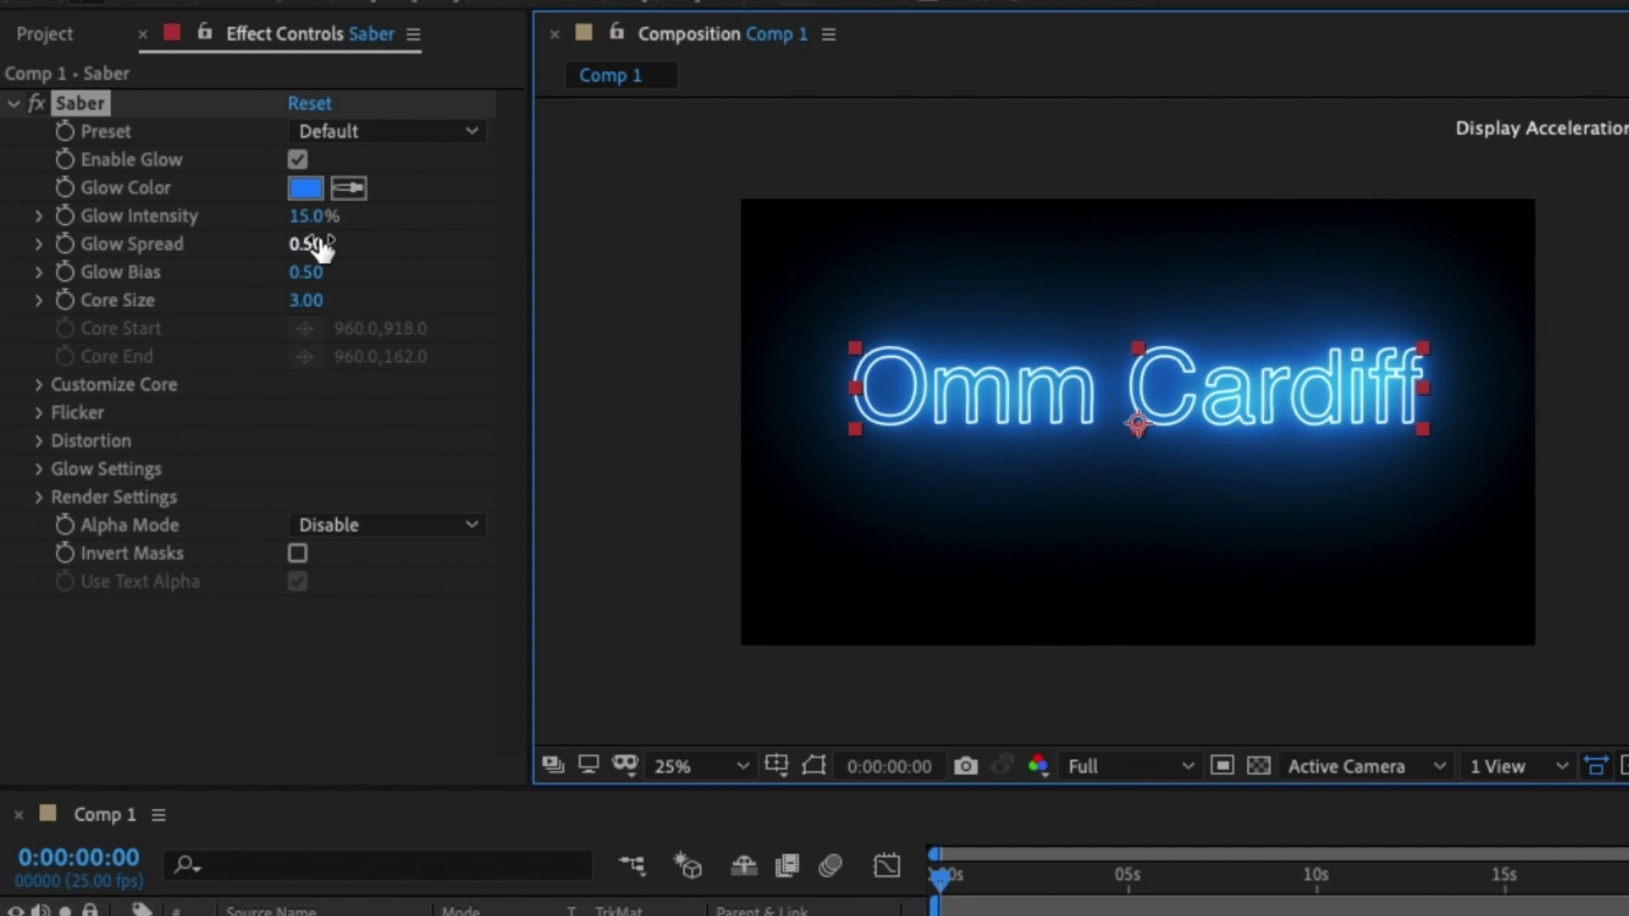
pyautogui.moveTo(321, 246); pyautogui.dragTo(285, 243)
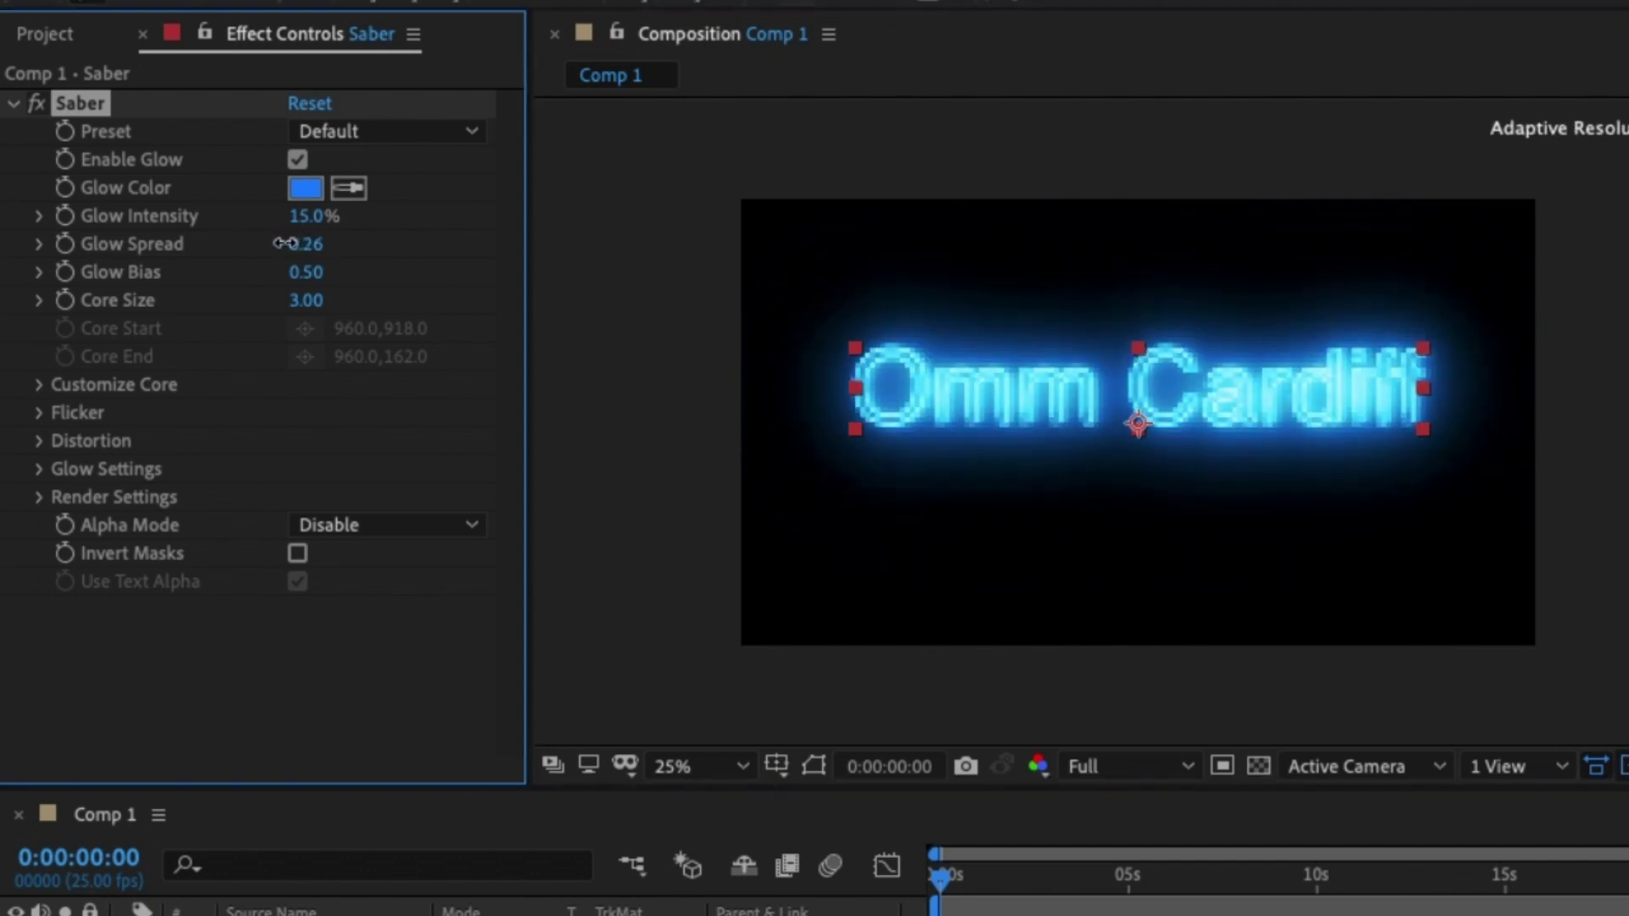
# - Set the Saber Core Size to 2.00 and check the thin lines up close
pyautogui.moveTo(316, 300); pyautogui.dragTo(409, 303)
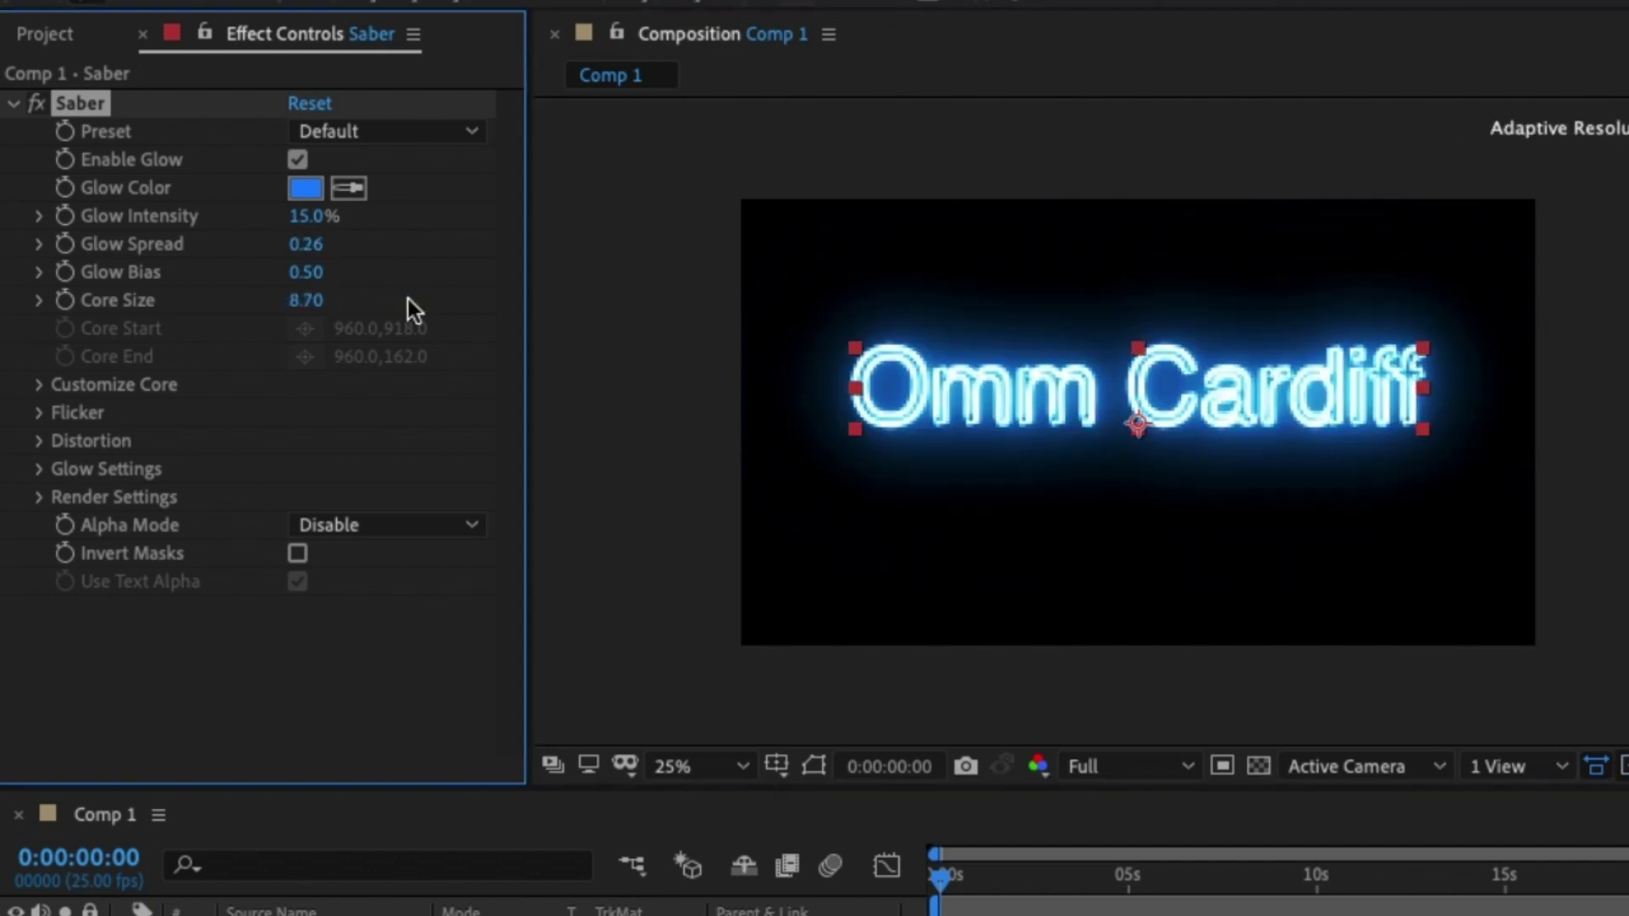
pyautogui.click(324, 302)
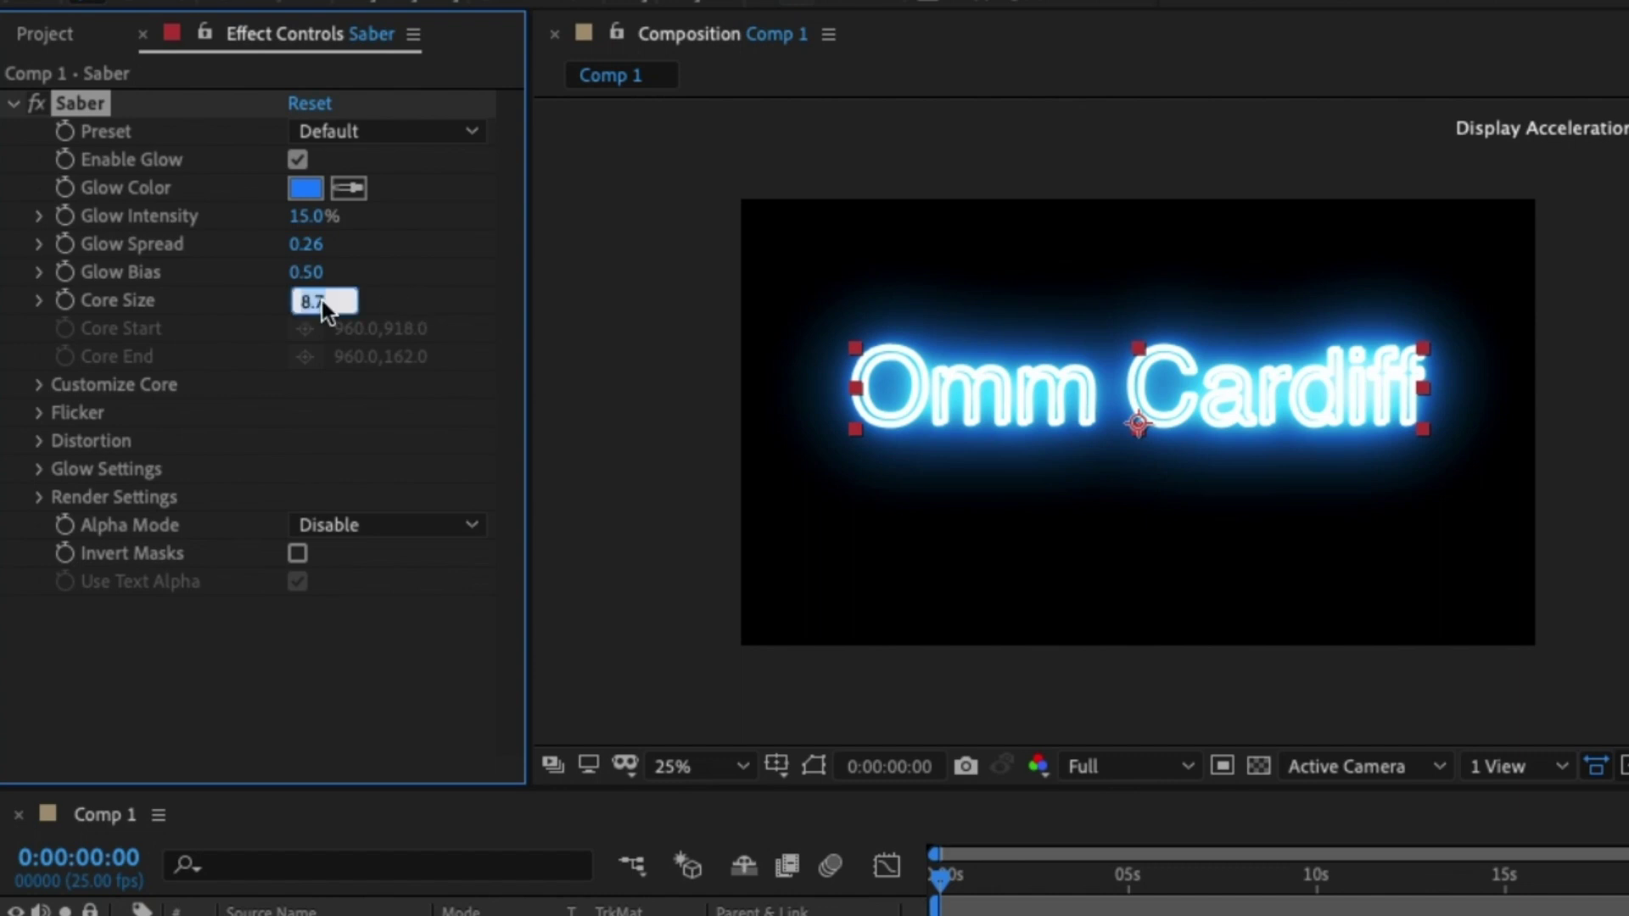
pyautogui.write('2')
pyautogui.press('Return')
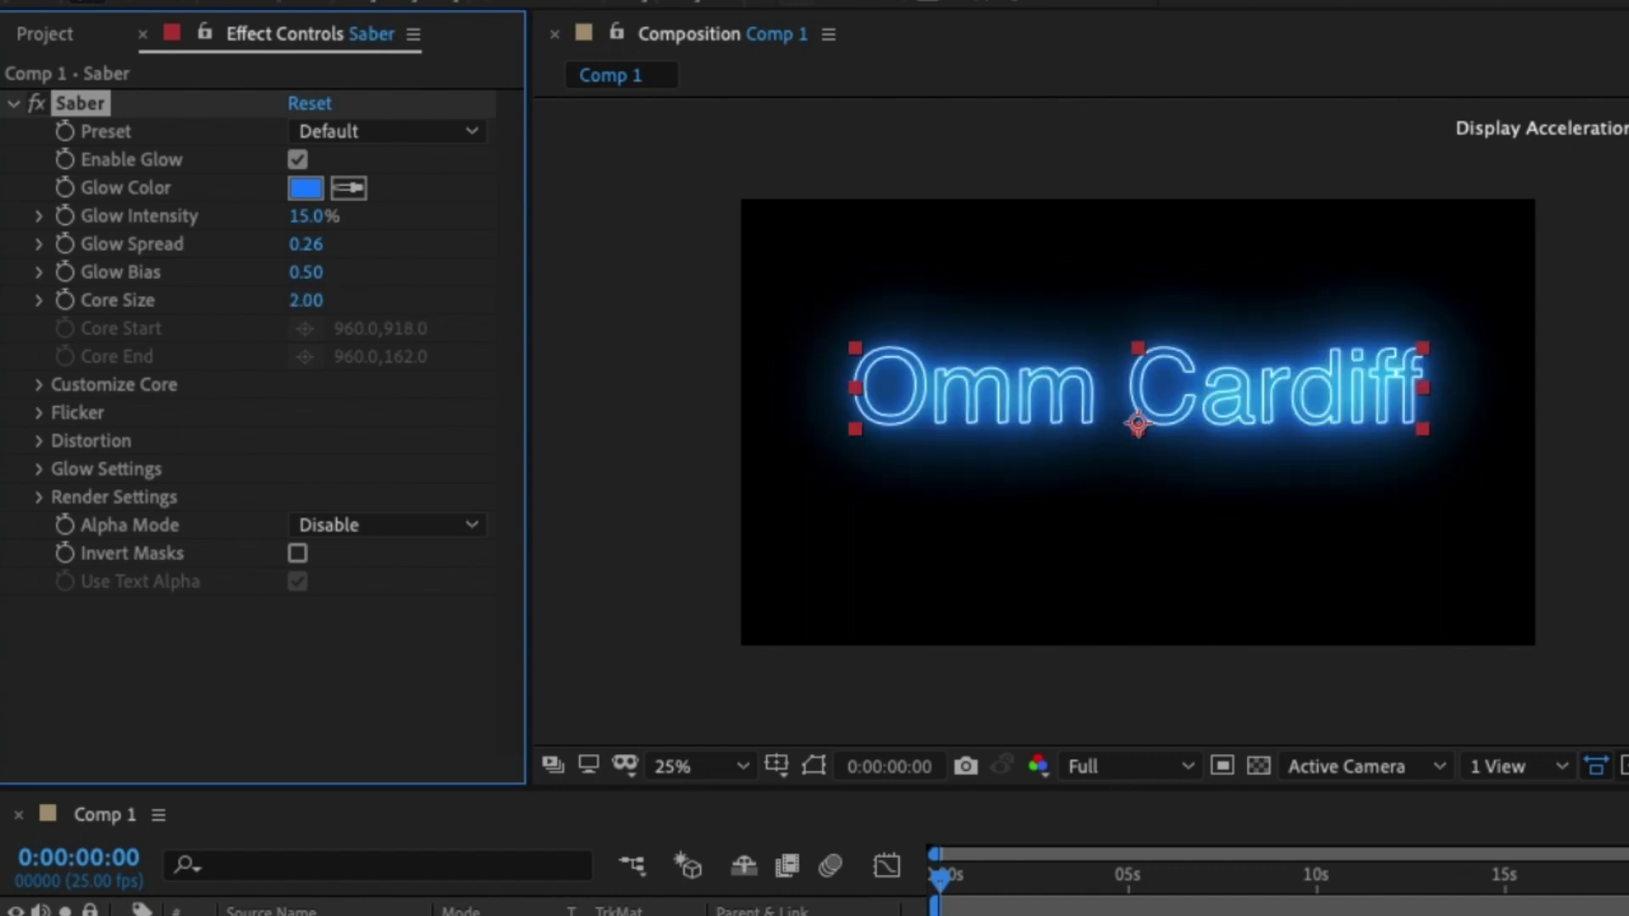
pyautogui.press('.')
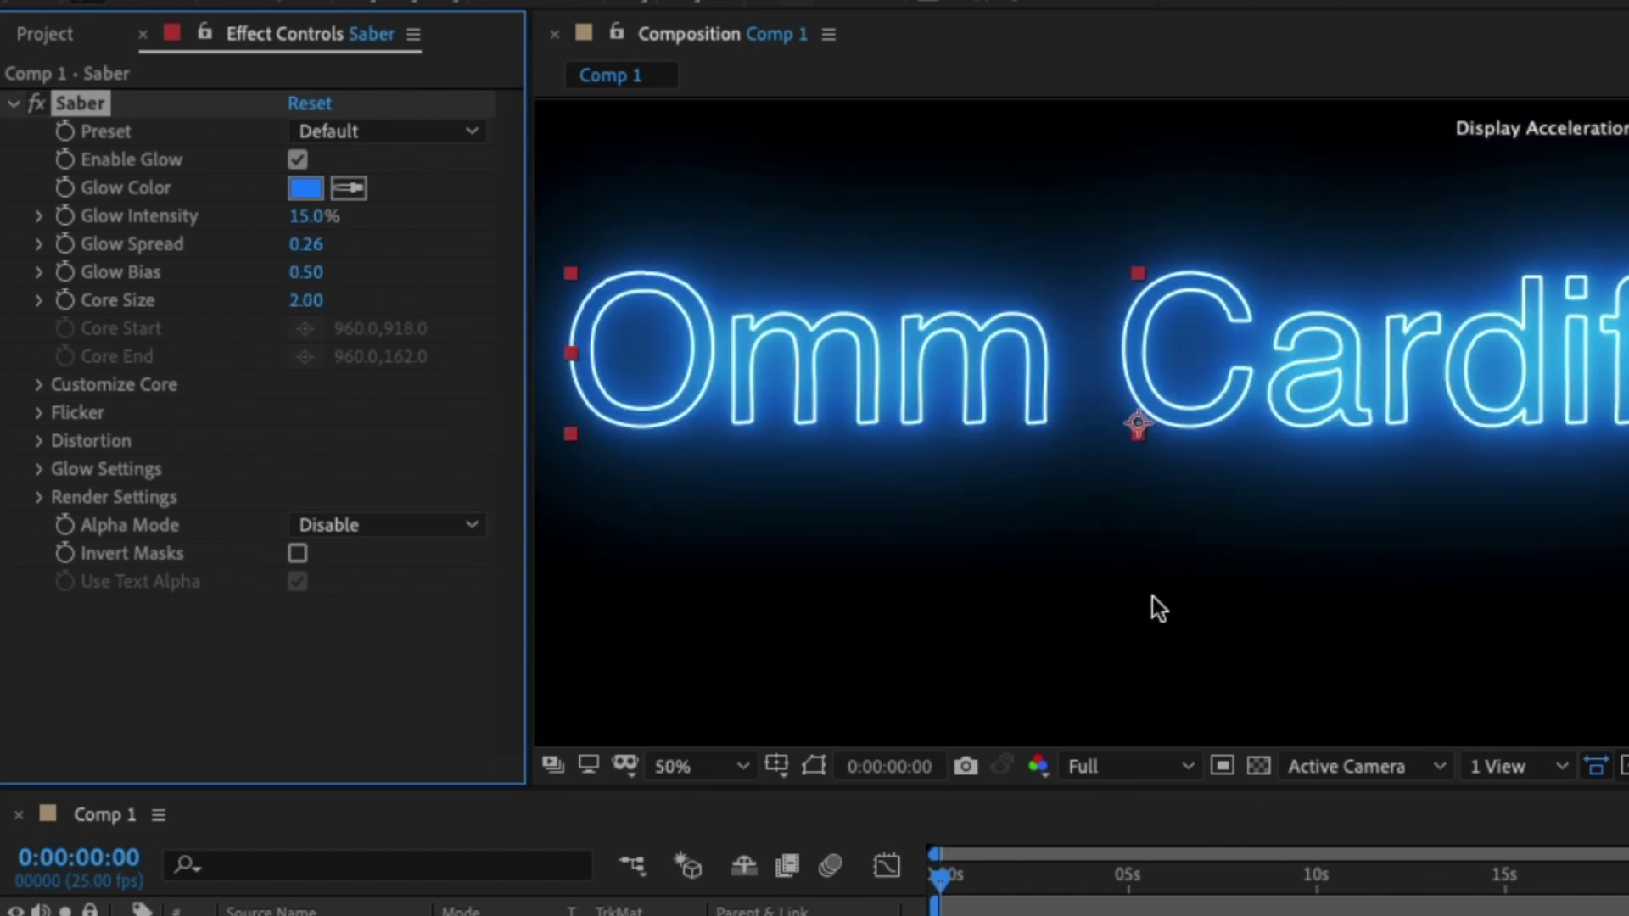
pyautogui.press(',')
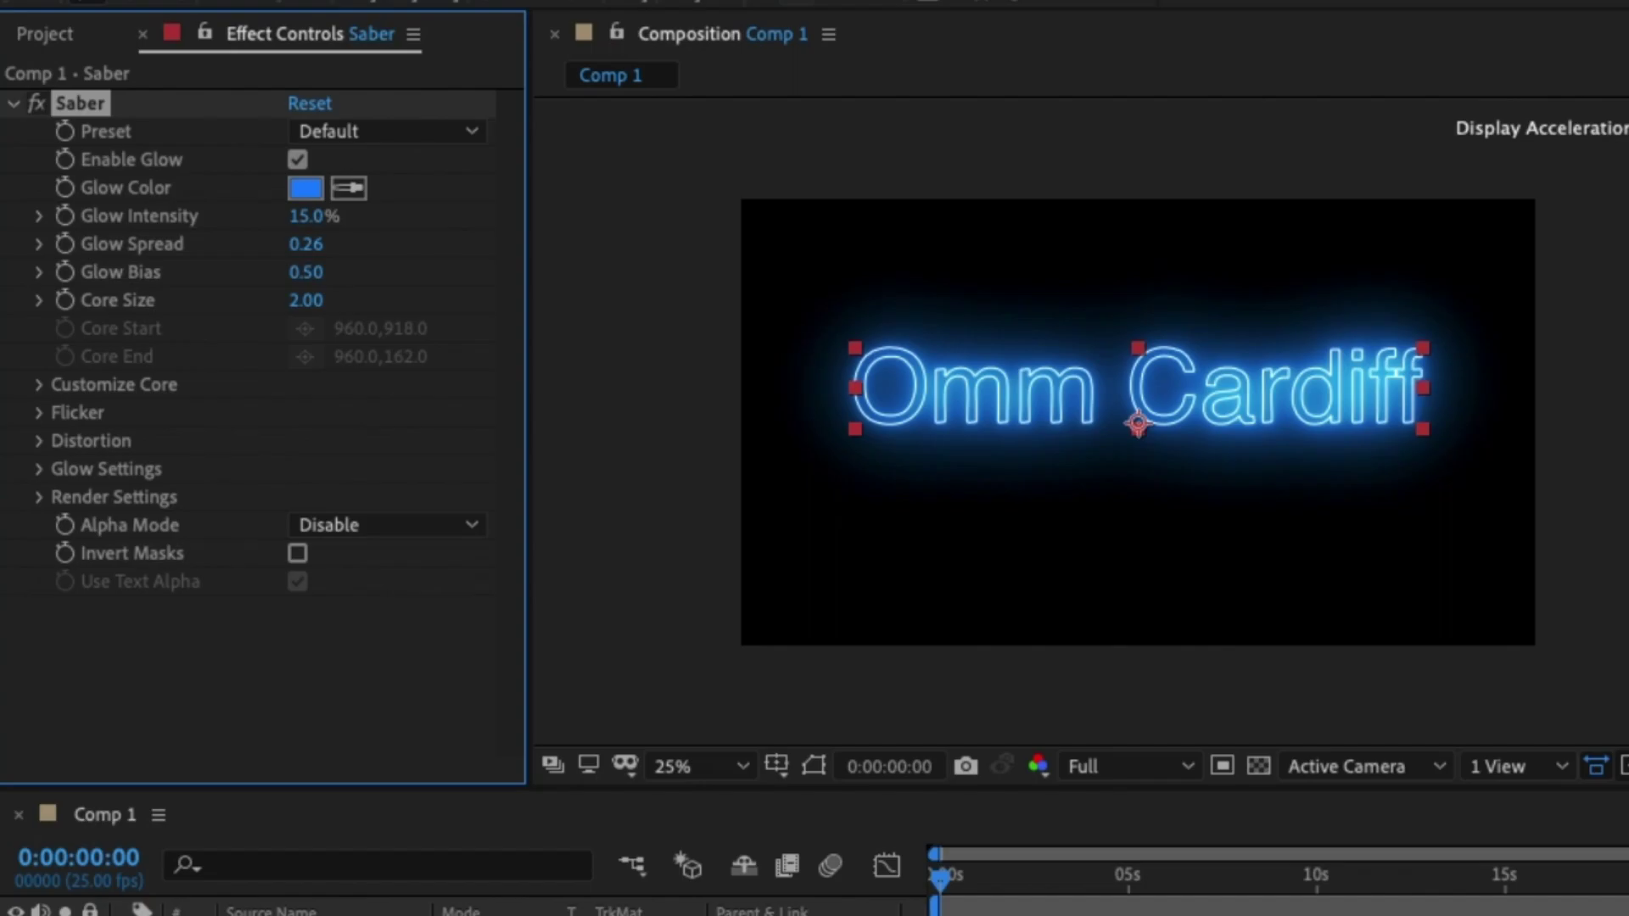
pyautogui.click(45, 34)
# - Create Comp 2 and add a new solid layer named Saber
pyautogui.click(81, 609)
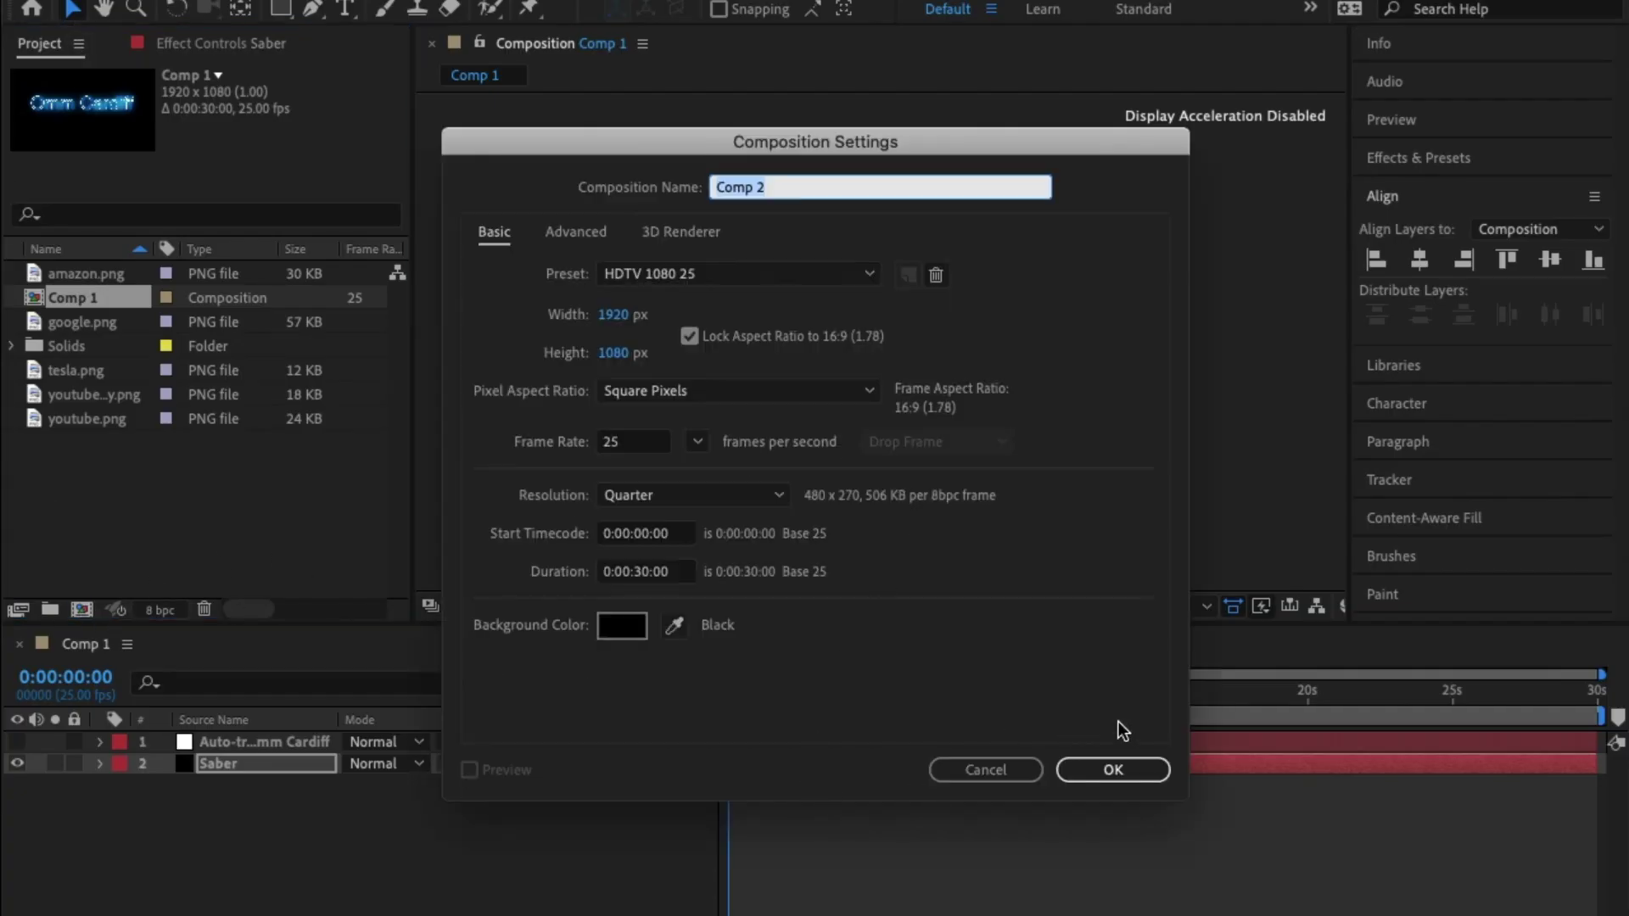
pyautogui.click(1121, 769)
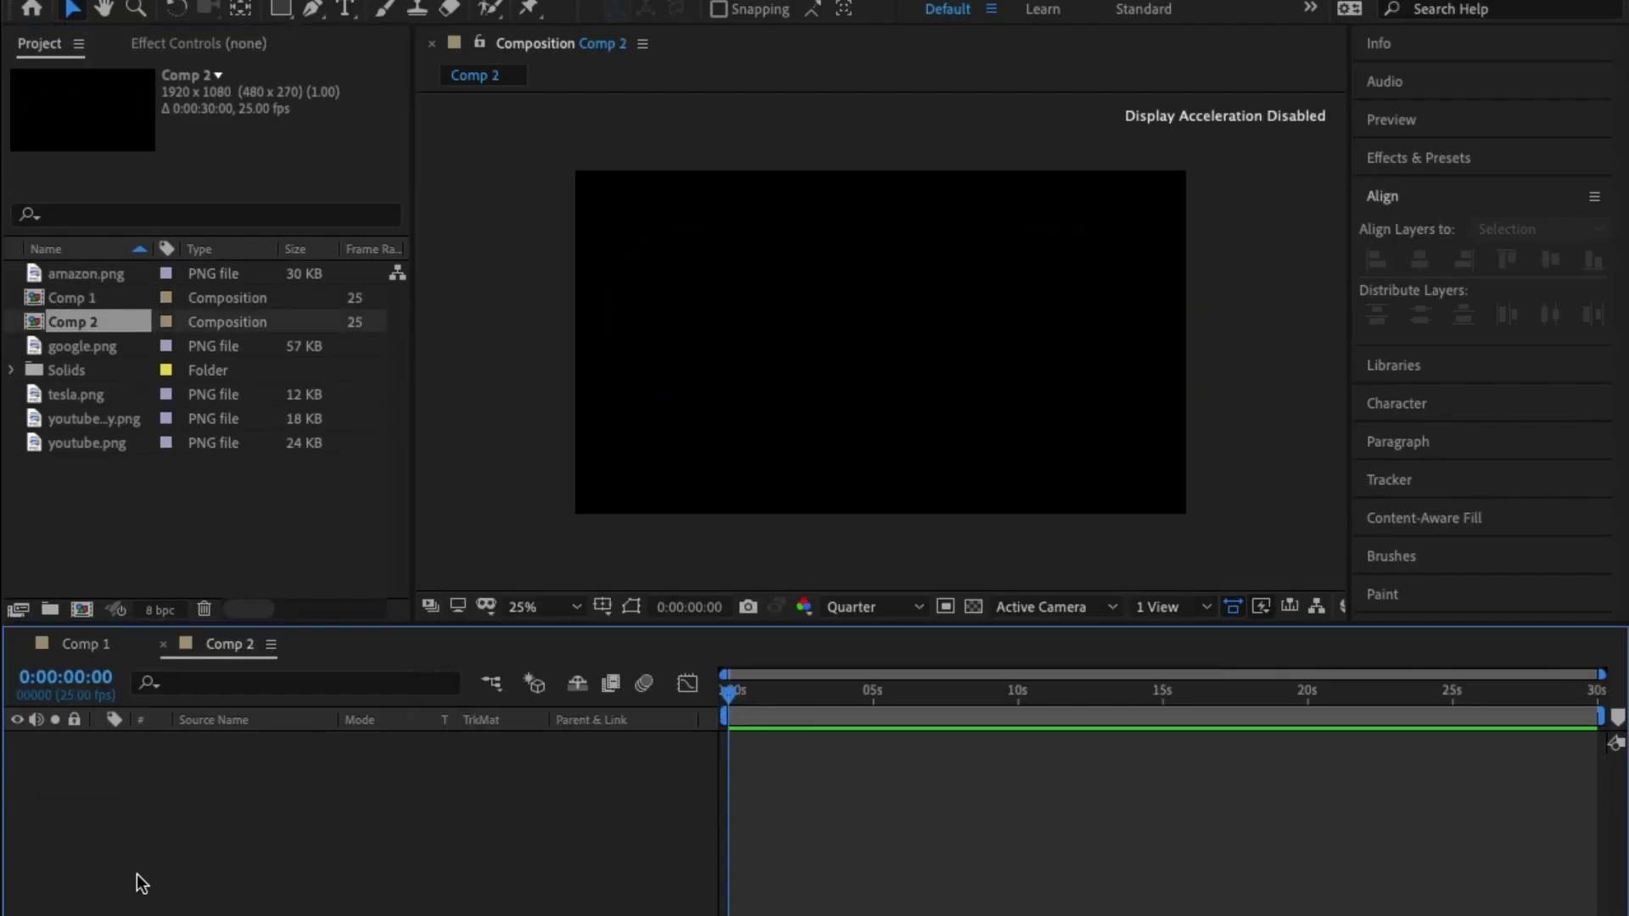
pyautogui.rightClick(227, 782)
pyautogui.moveTo(366, 681)
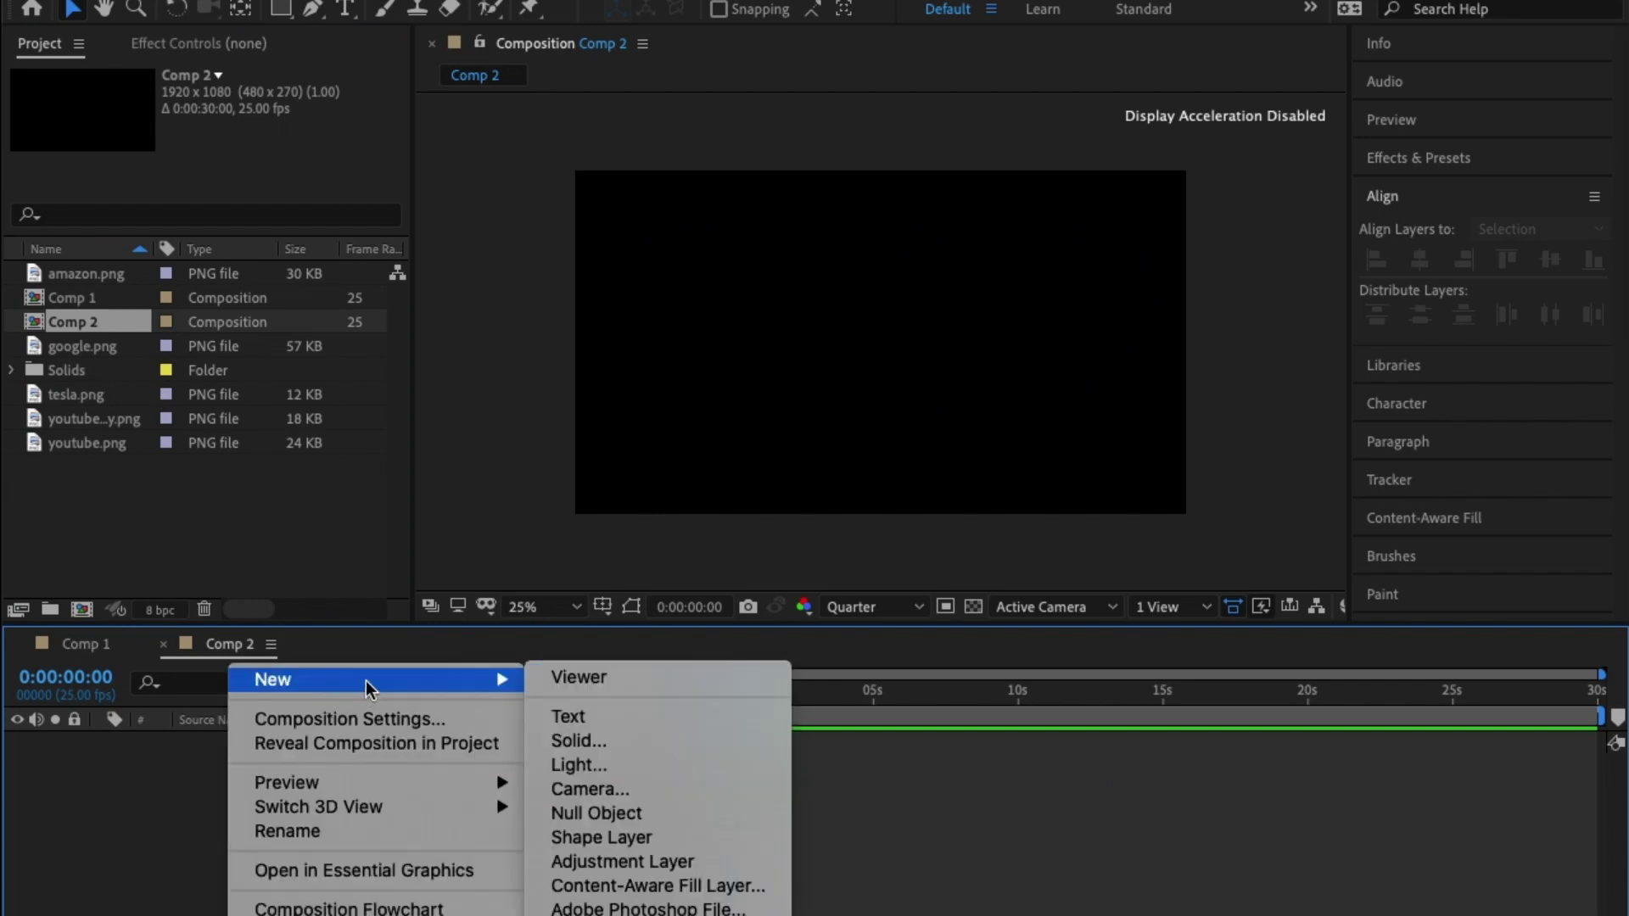
pyautogui.click(627, 743)
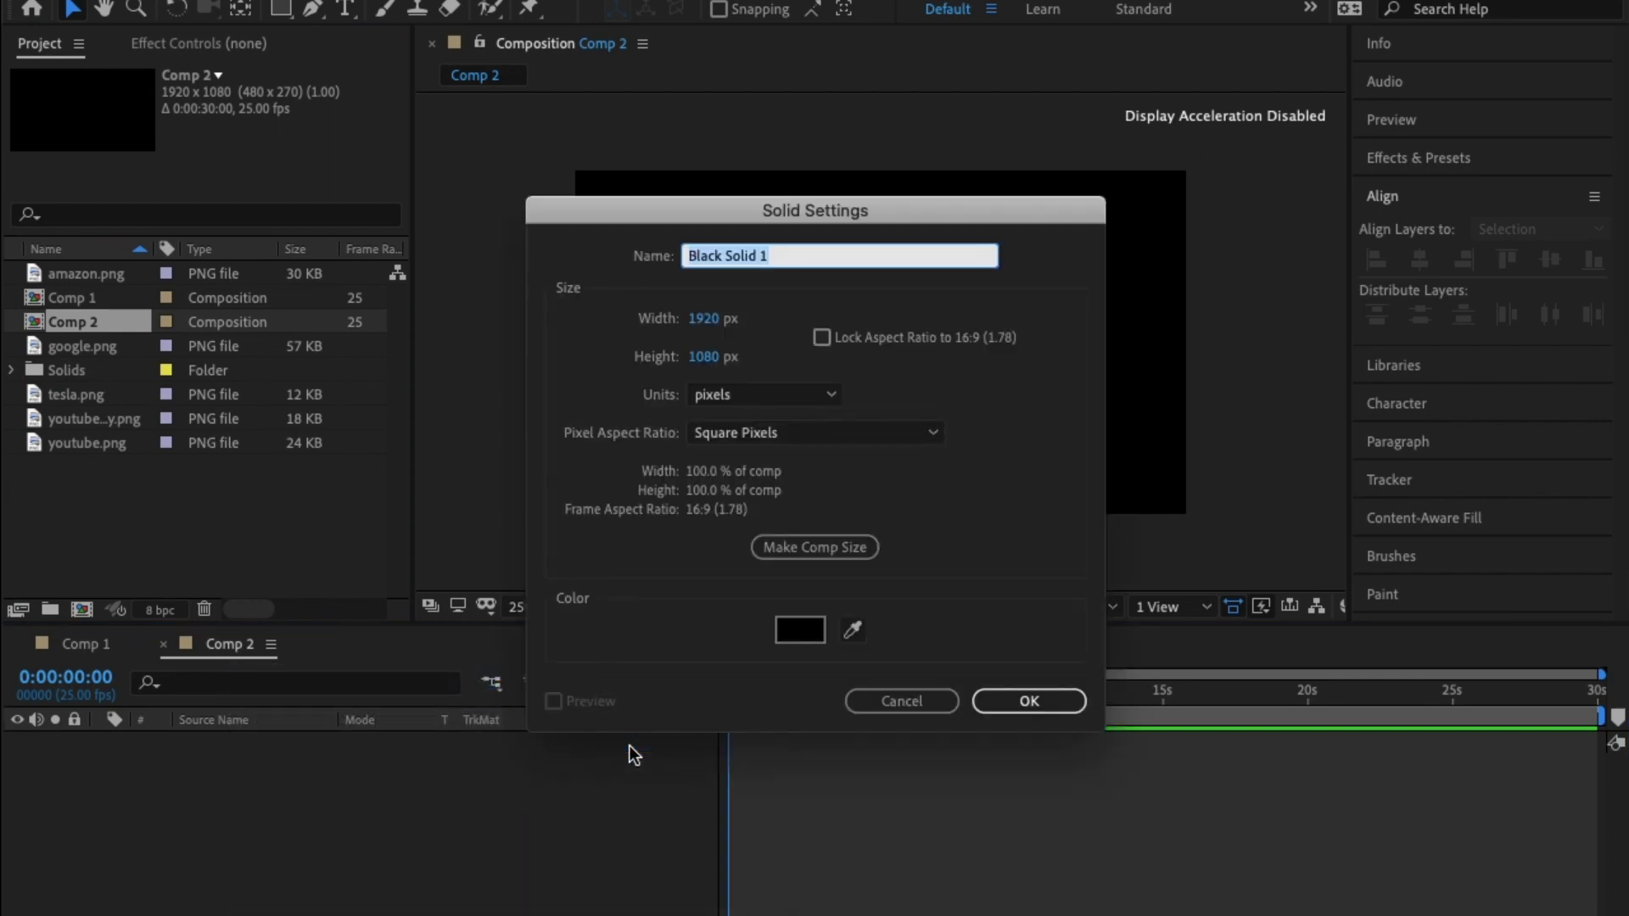
pyautogui.write('Saber')
pyautogui.press('Return')
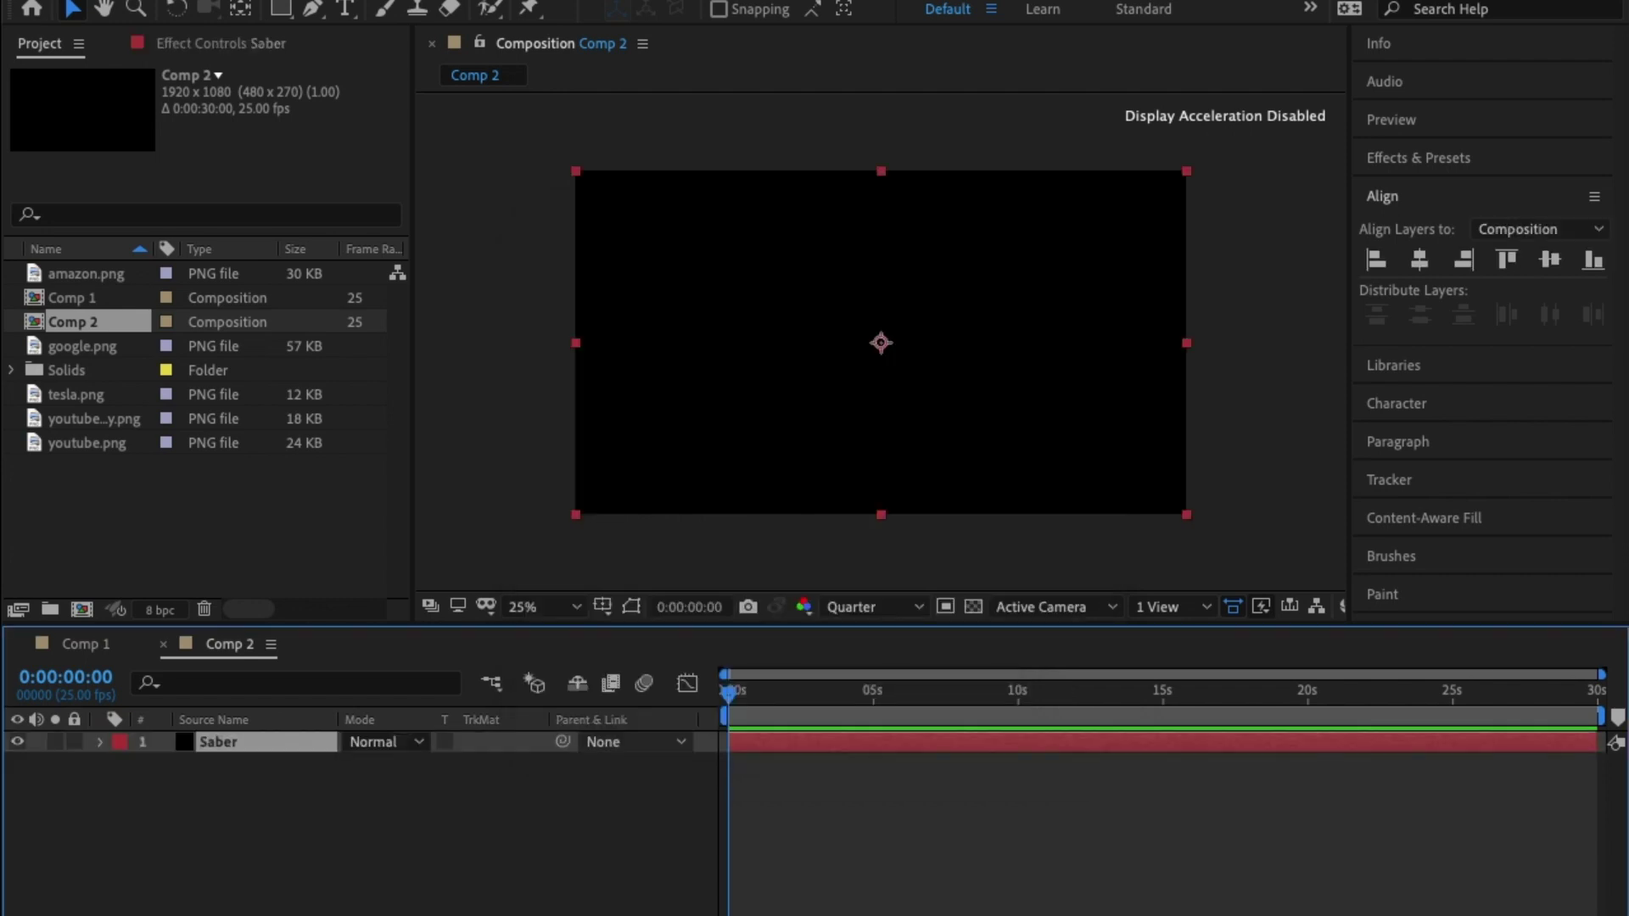
# - Apply the Saber effect from Effects & Presets to the Saber solid
pyautogui.click(1426, 161)
pyautogui.moveTo(1439, 238); pyautogui.dragTo(991, 740)
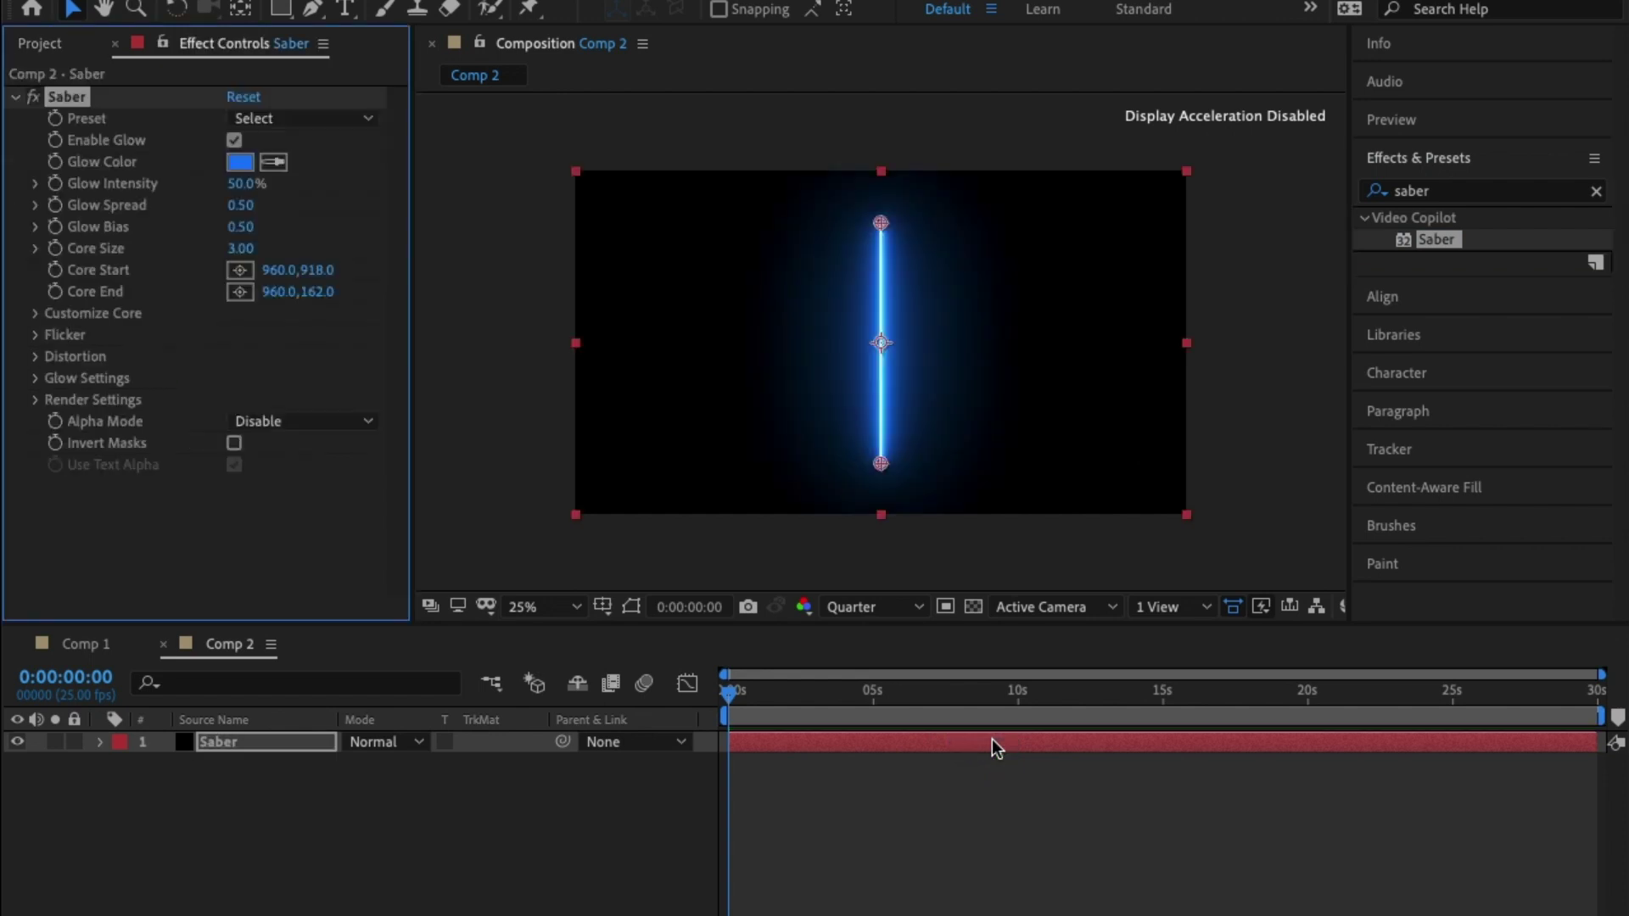
pyautogui.click(54, 41)
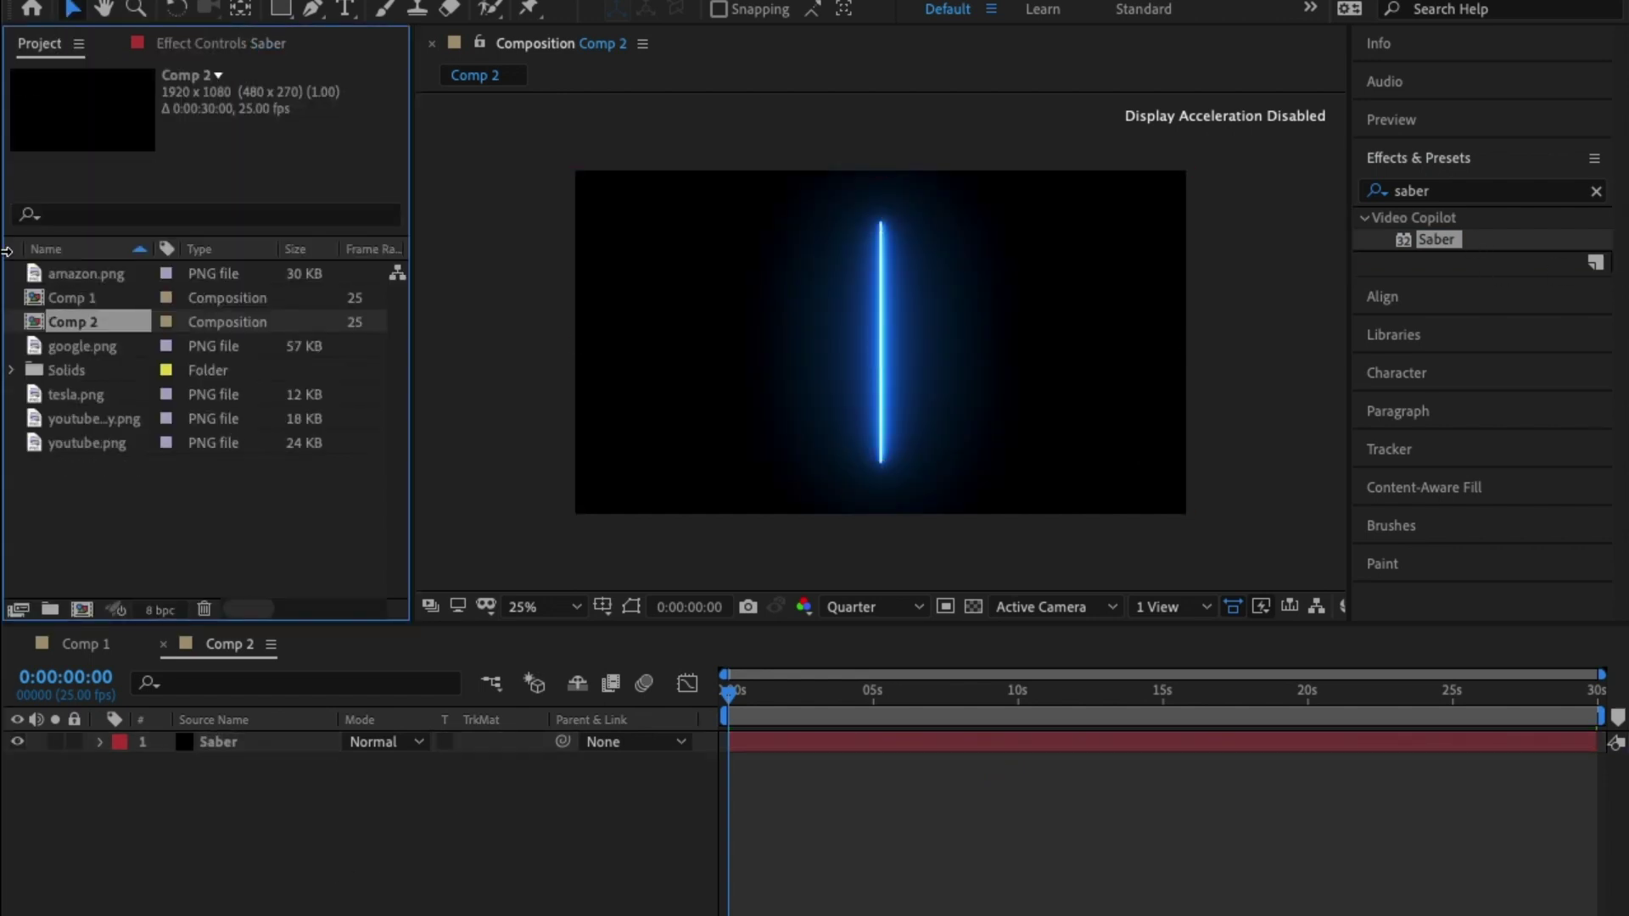
# - Place tesla.png above Saber in Comp 2 and scale it to 410%
pyautogui.click(80, 392)
pyautogui.moveTo(78, 389); pyautogui.dragTo(227, 731)
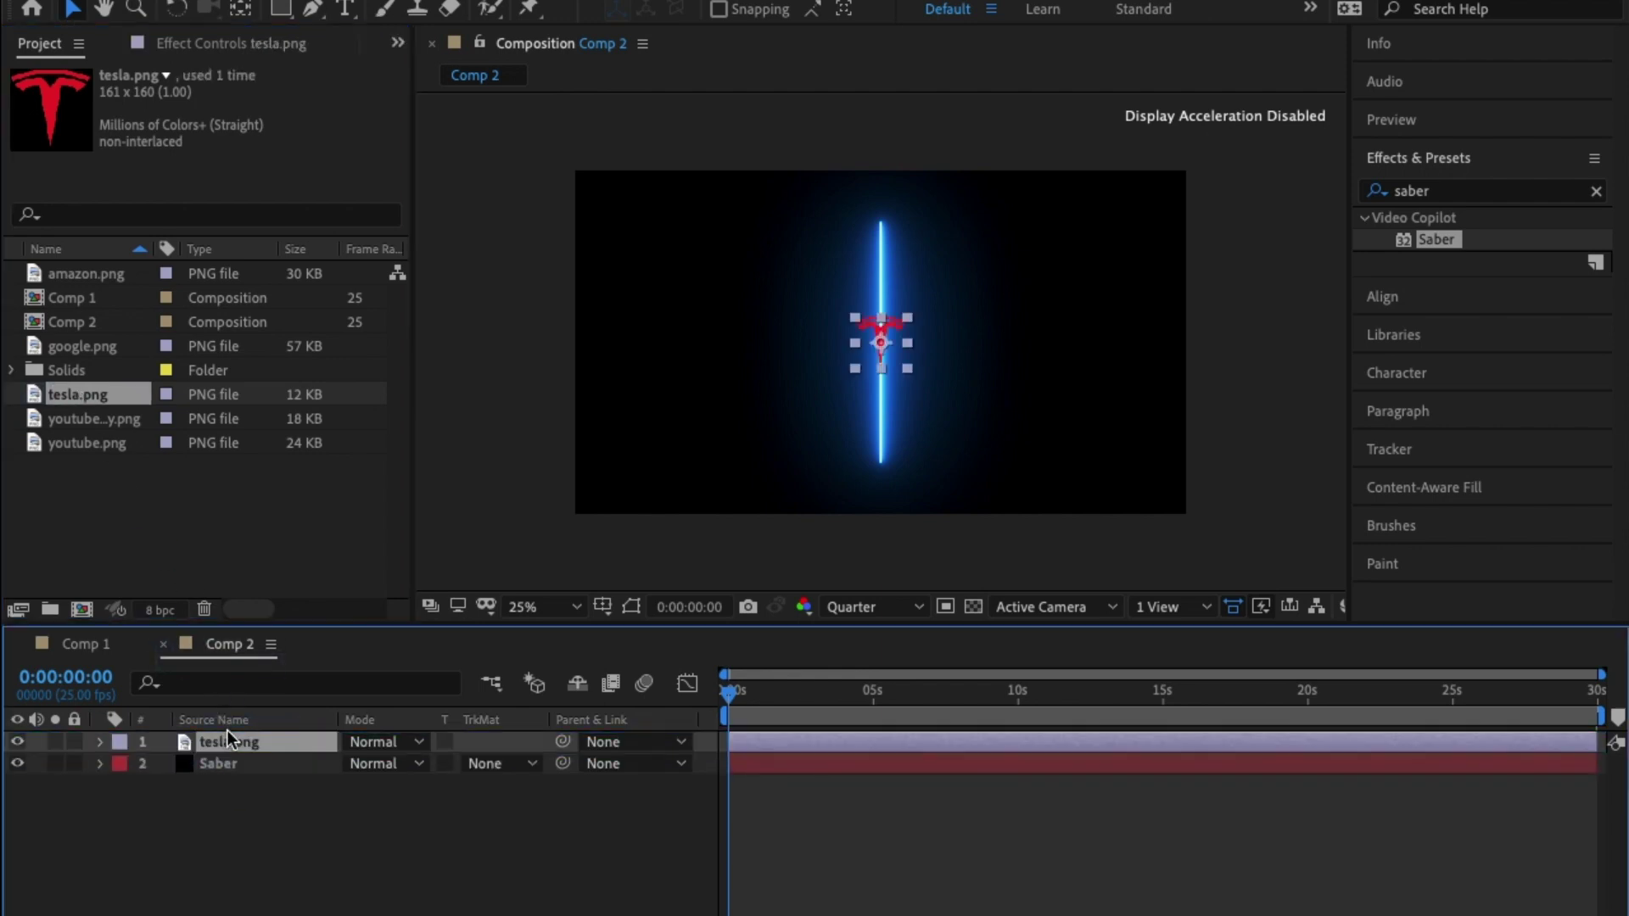
pyautogui.press('s')
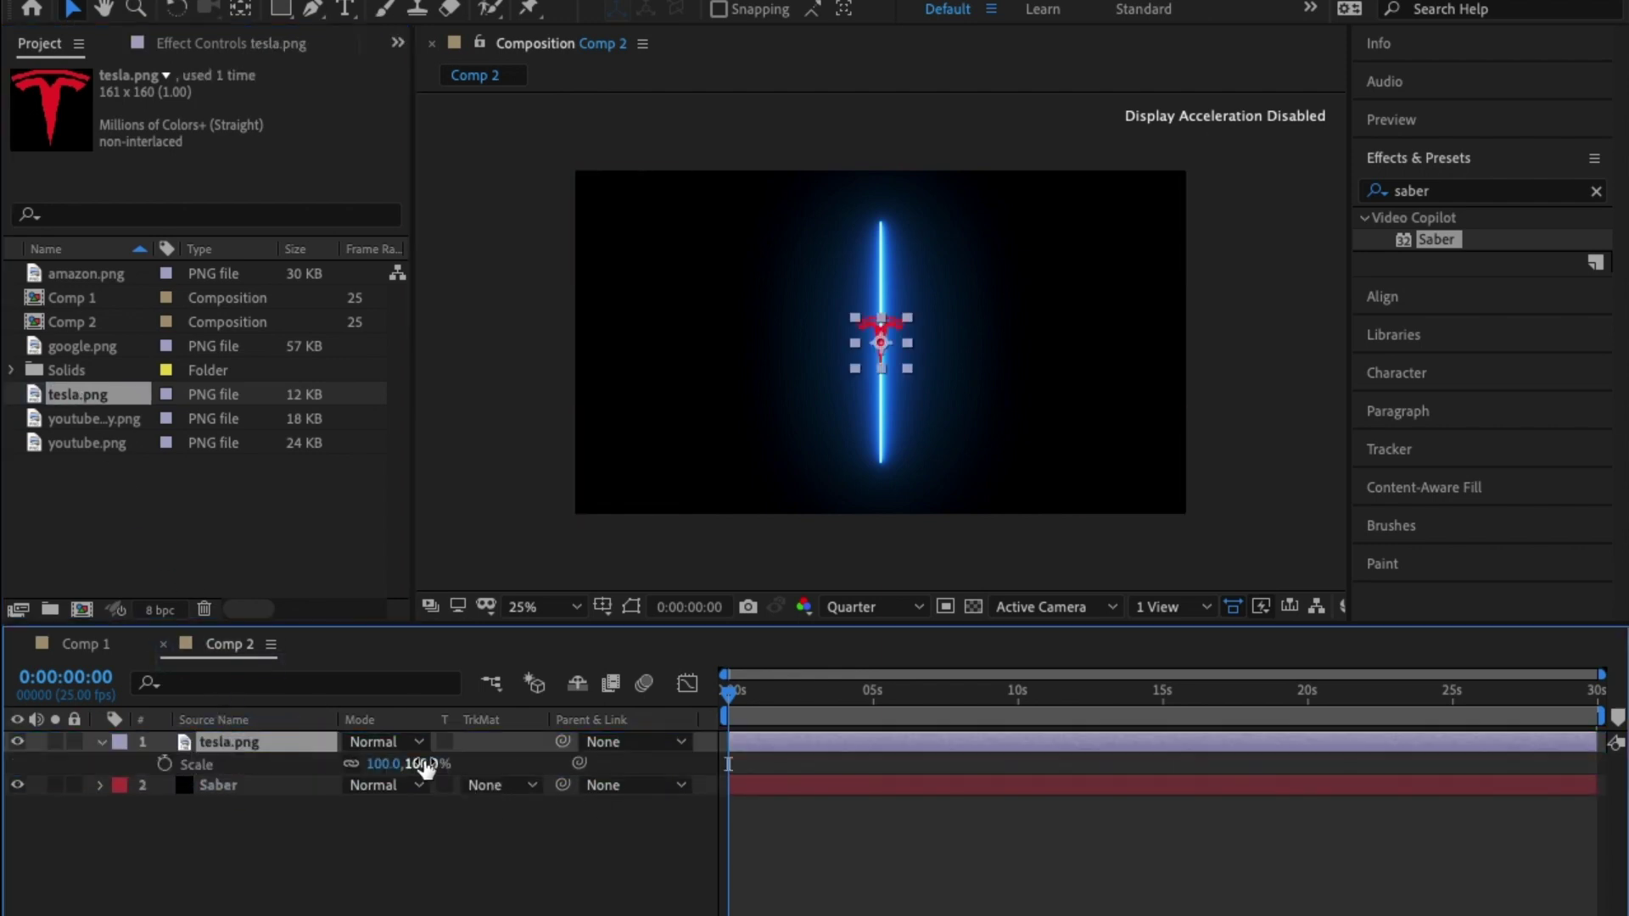
pyautogui.moveTo(408, 764); pyautogui.dragTo(822, 762)
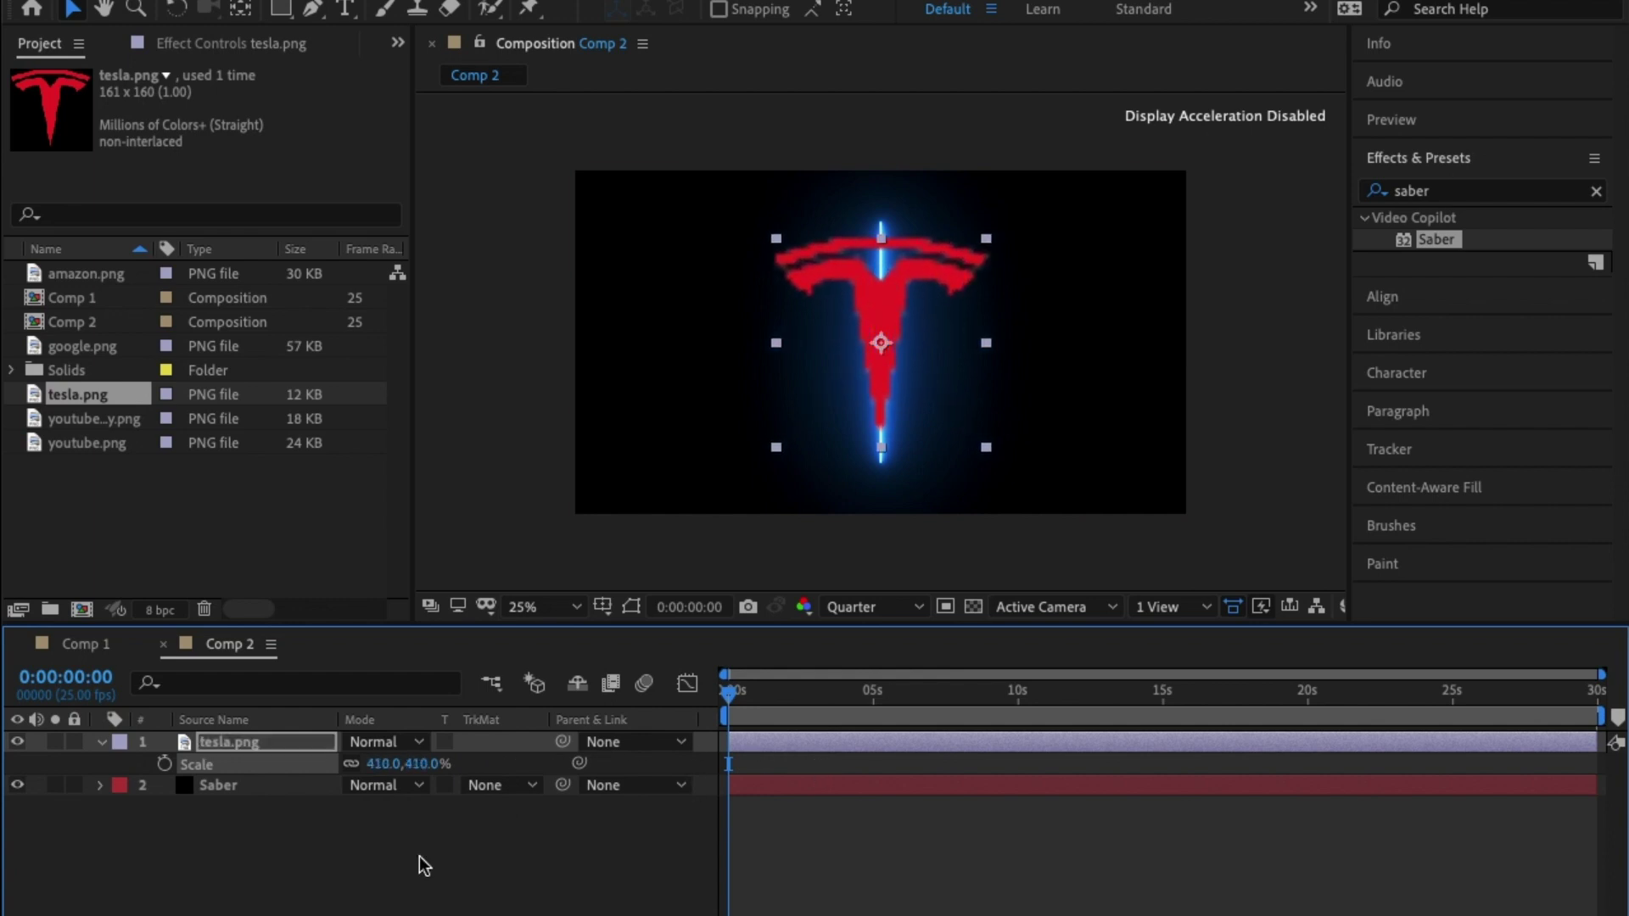
# - Set the viewer preview resolution to Full and reselect the tesla.png layer
pyautogui.click(500, 887)
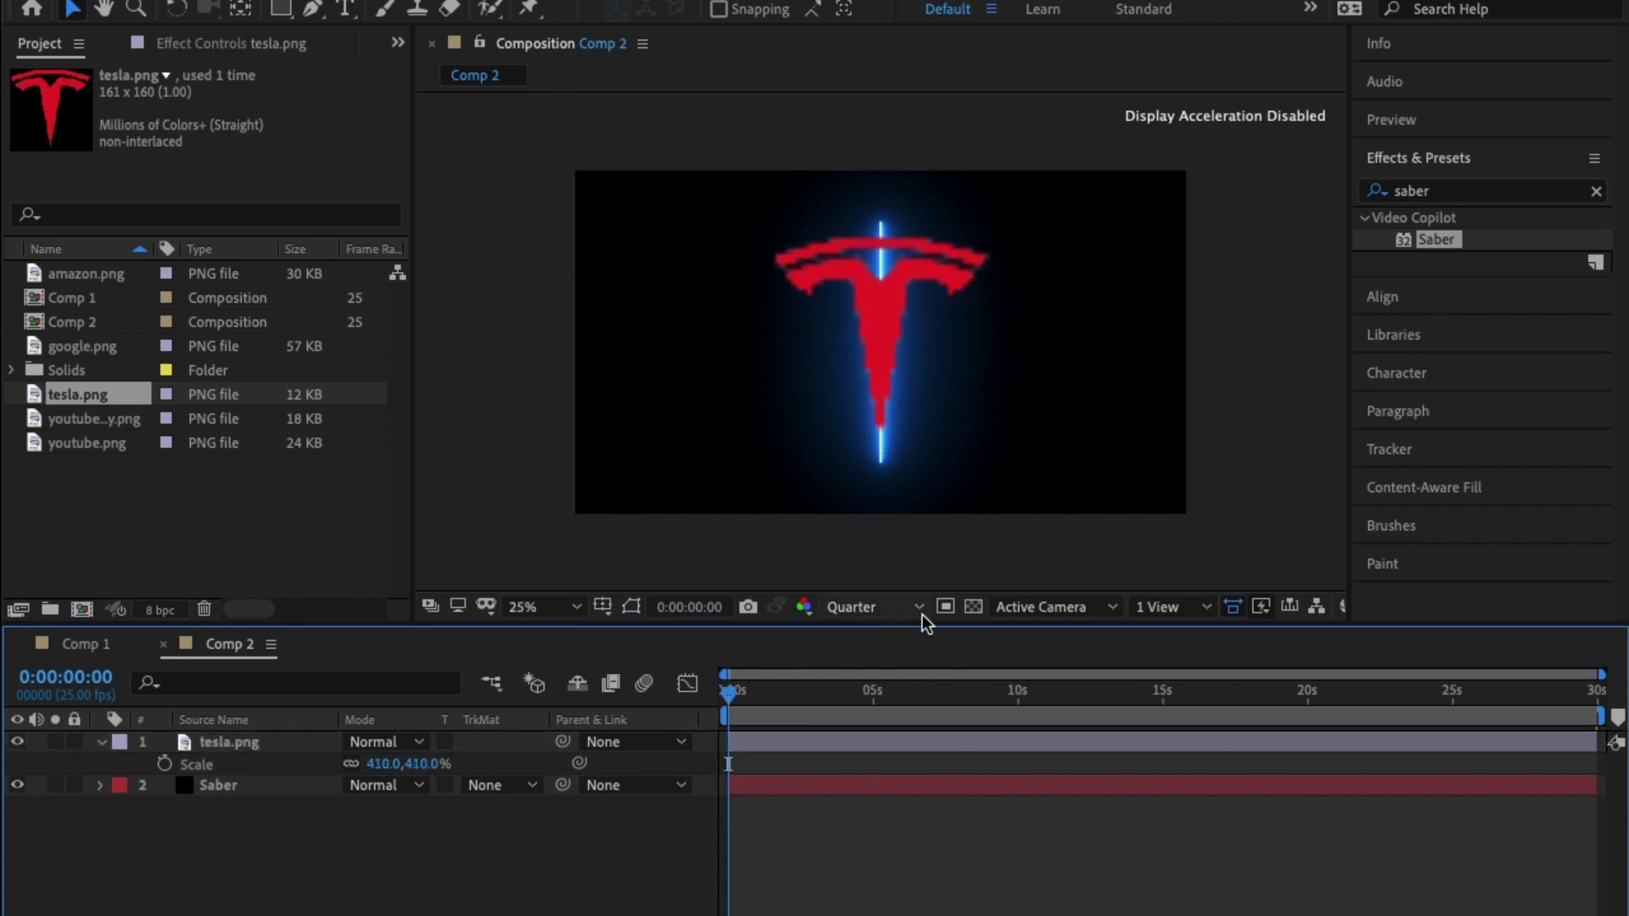
pyautogui.click(919, 607)
pyautogui.click(887, 665)
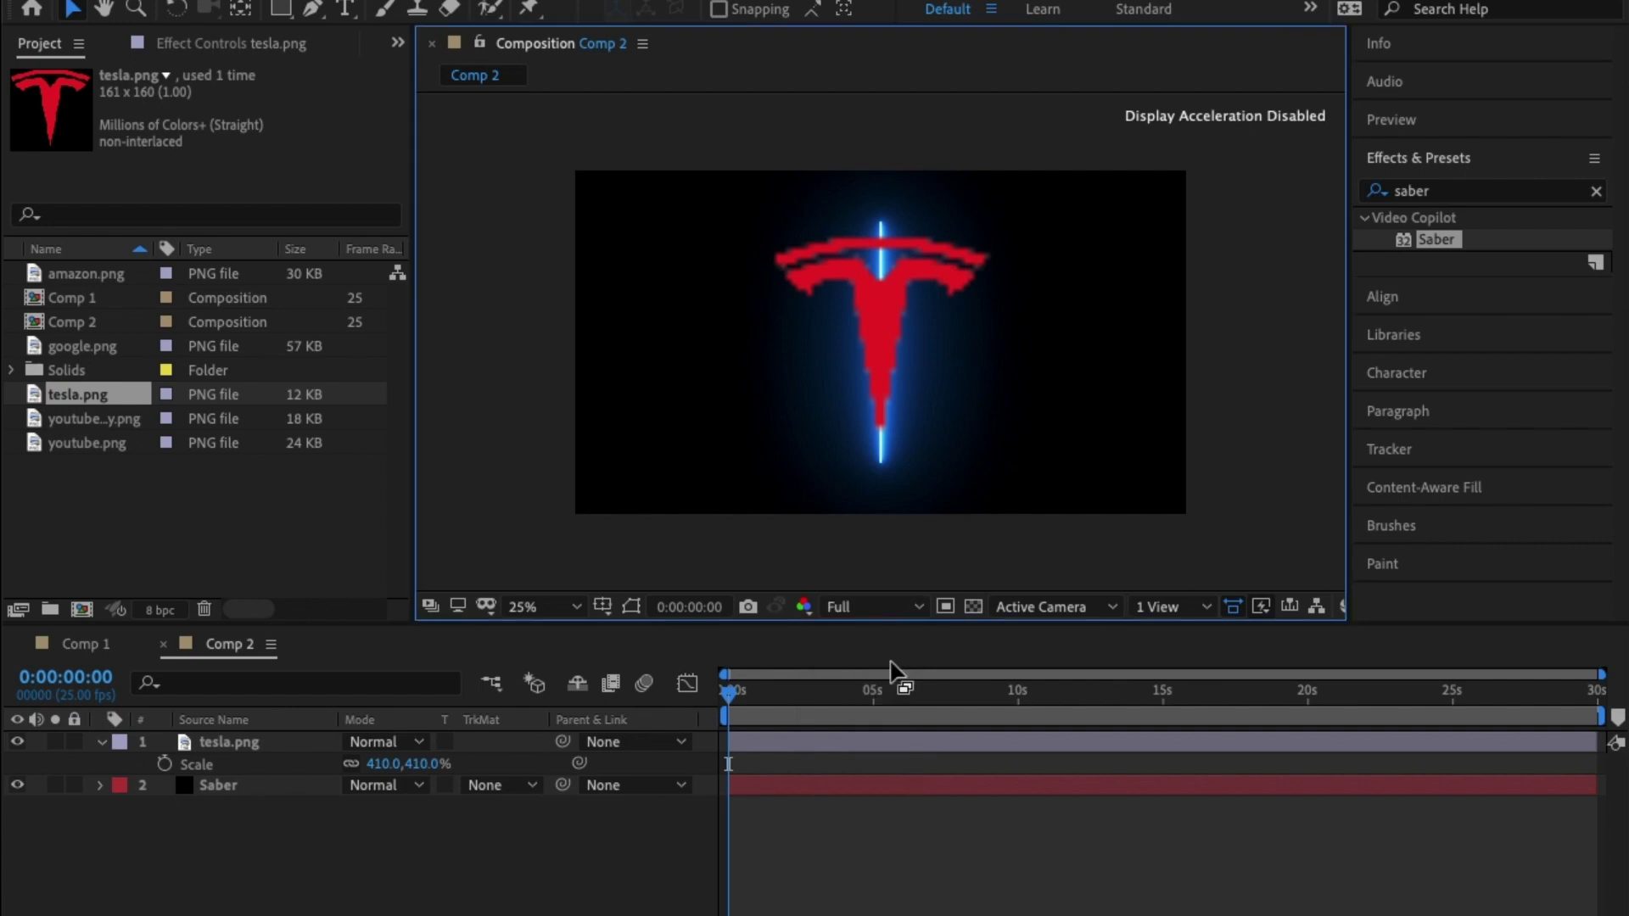
pyautogui.click(503, 883)
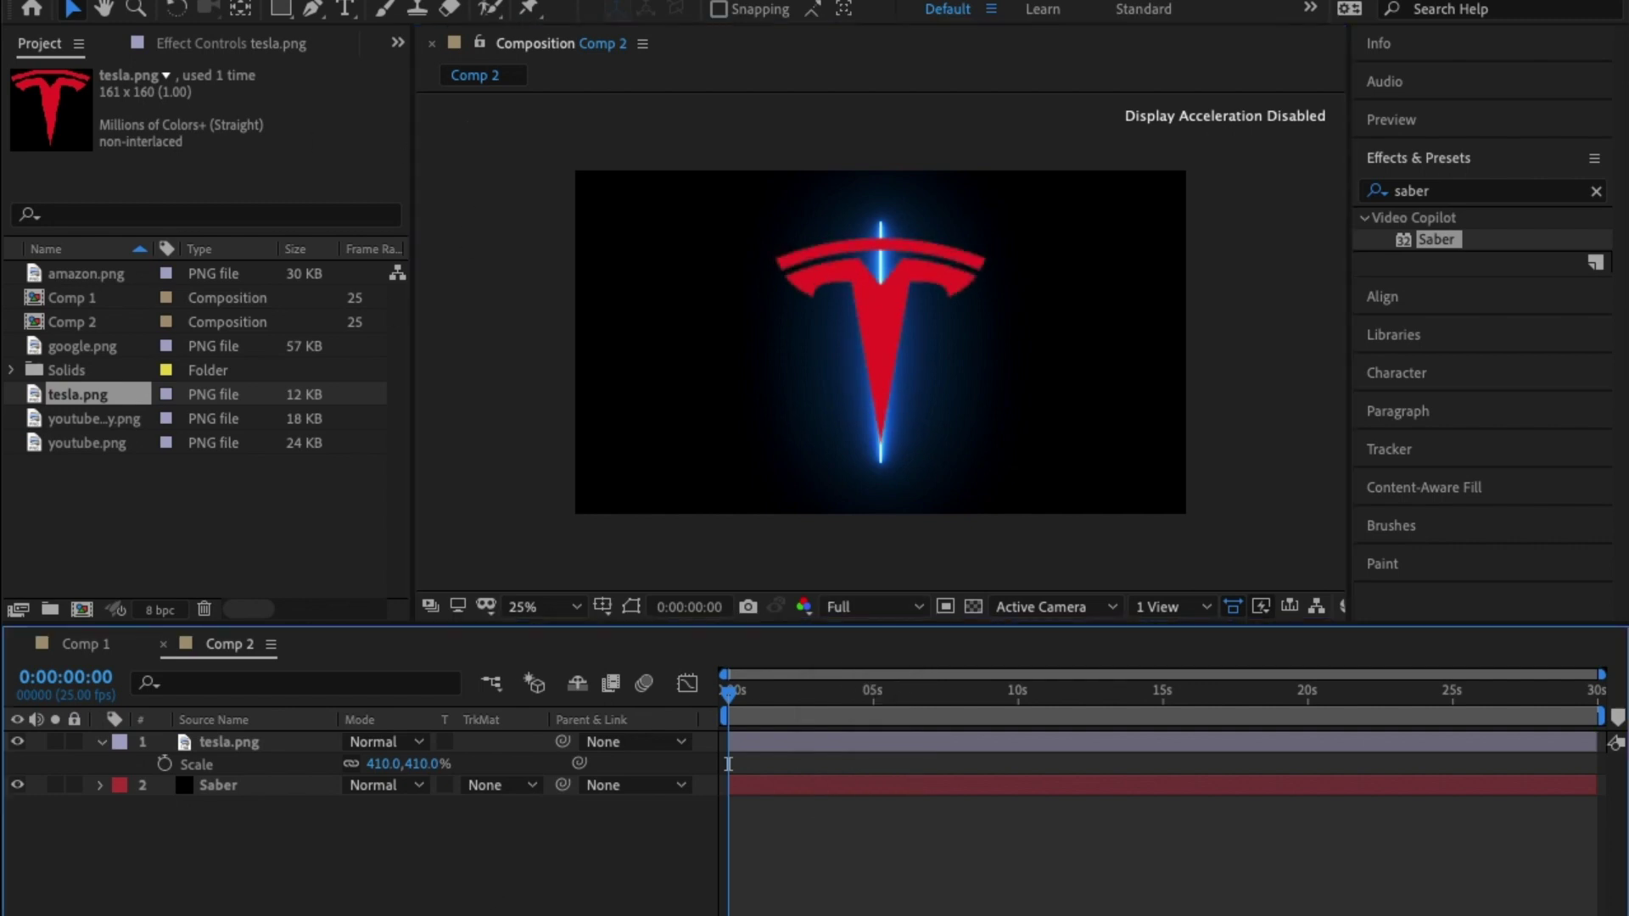
pyautogui.click(99, 741)
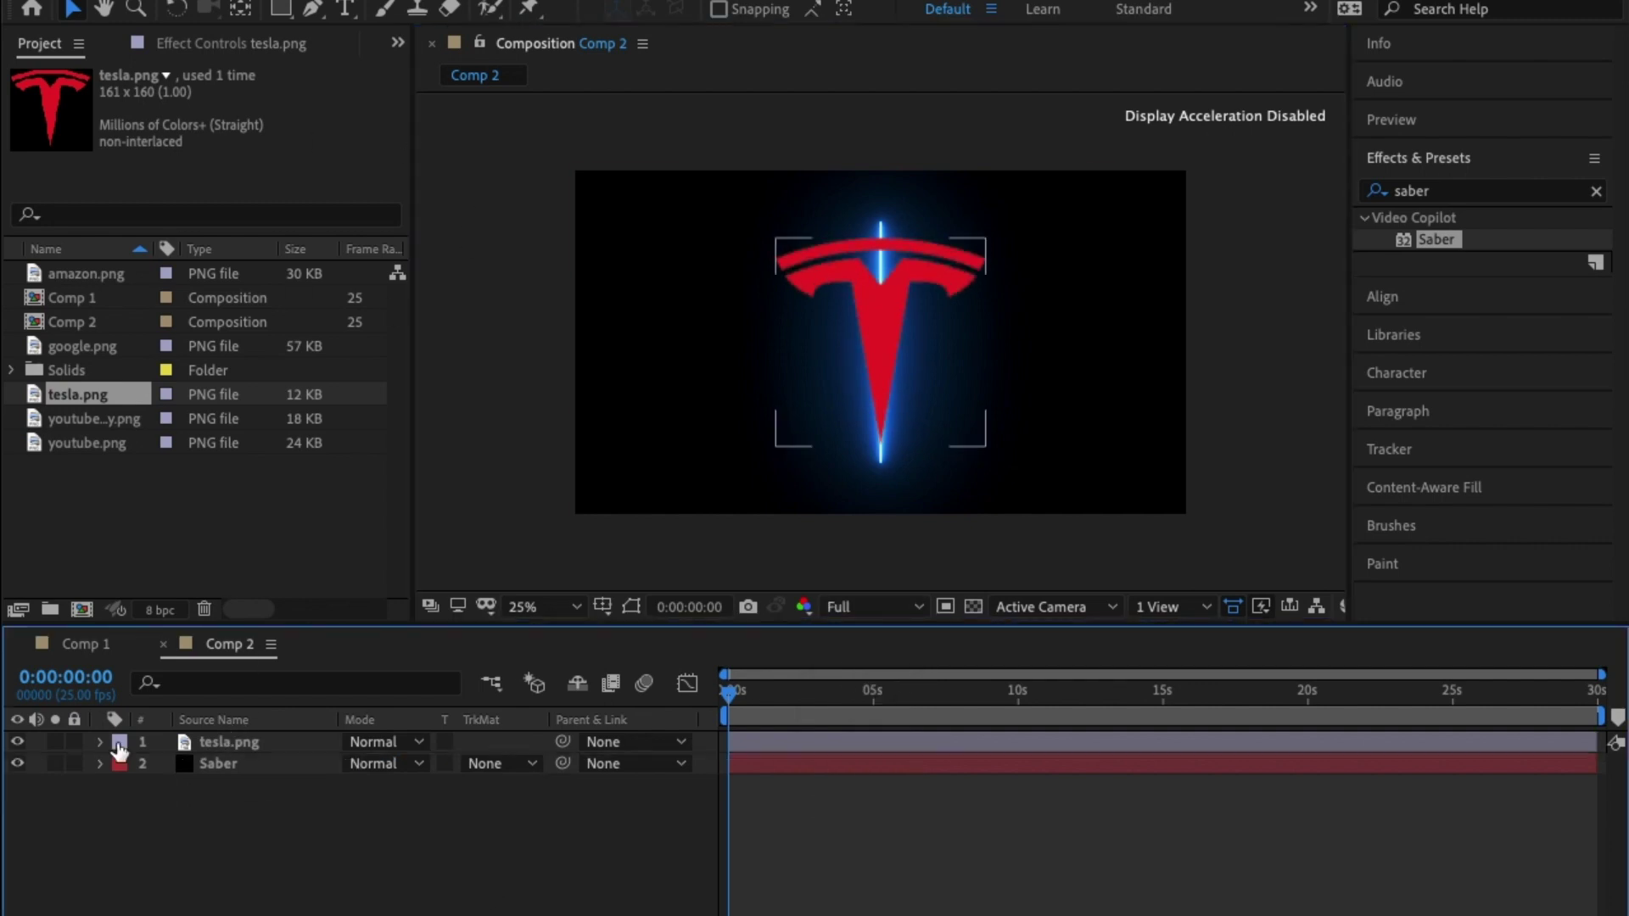
pyautogui.click(185, 741)
# - Auto-trace tesla.png into an outline layer and delete the original tesla.png layer
pyautogui.rightClick(428, 741)
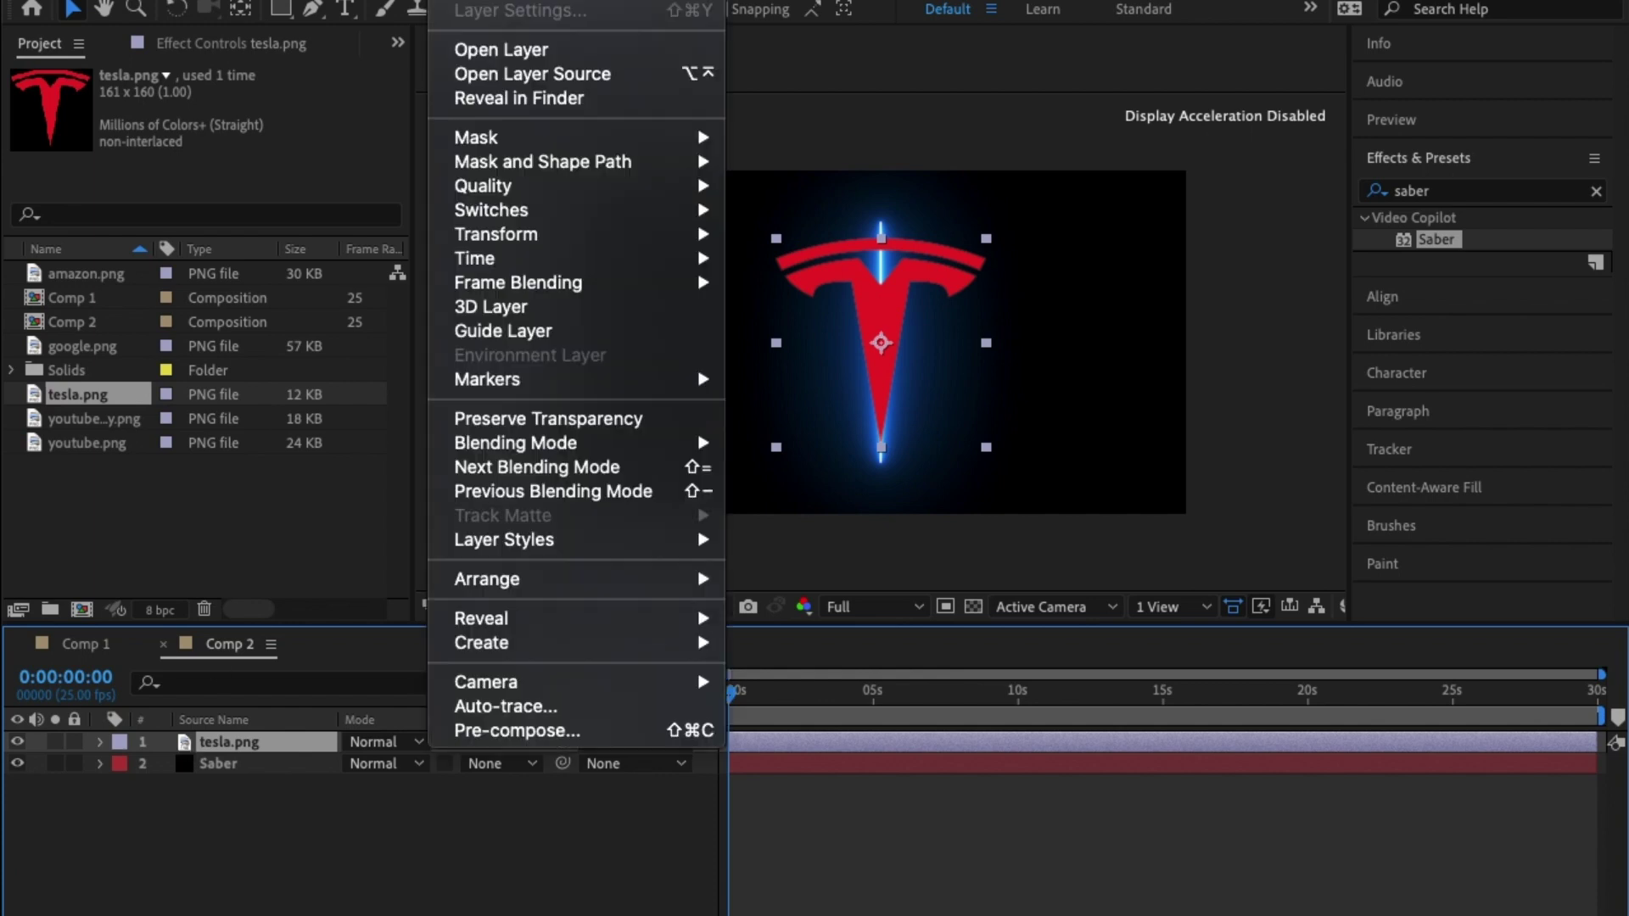
pyautogui.click(616, 715)
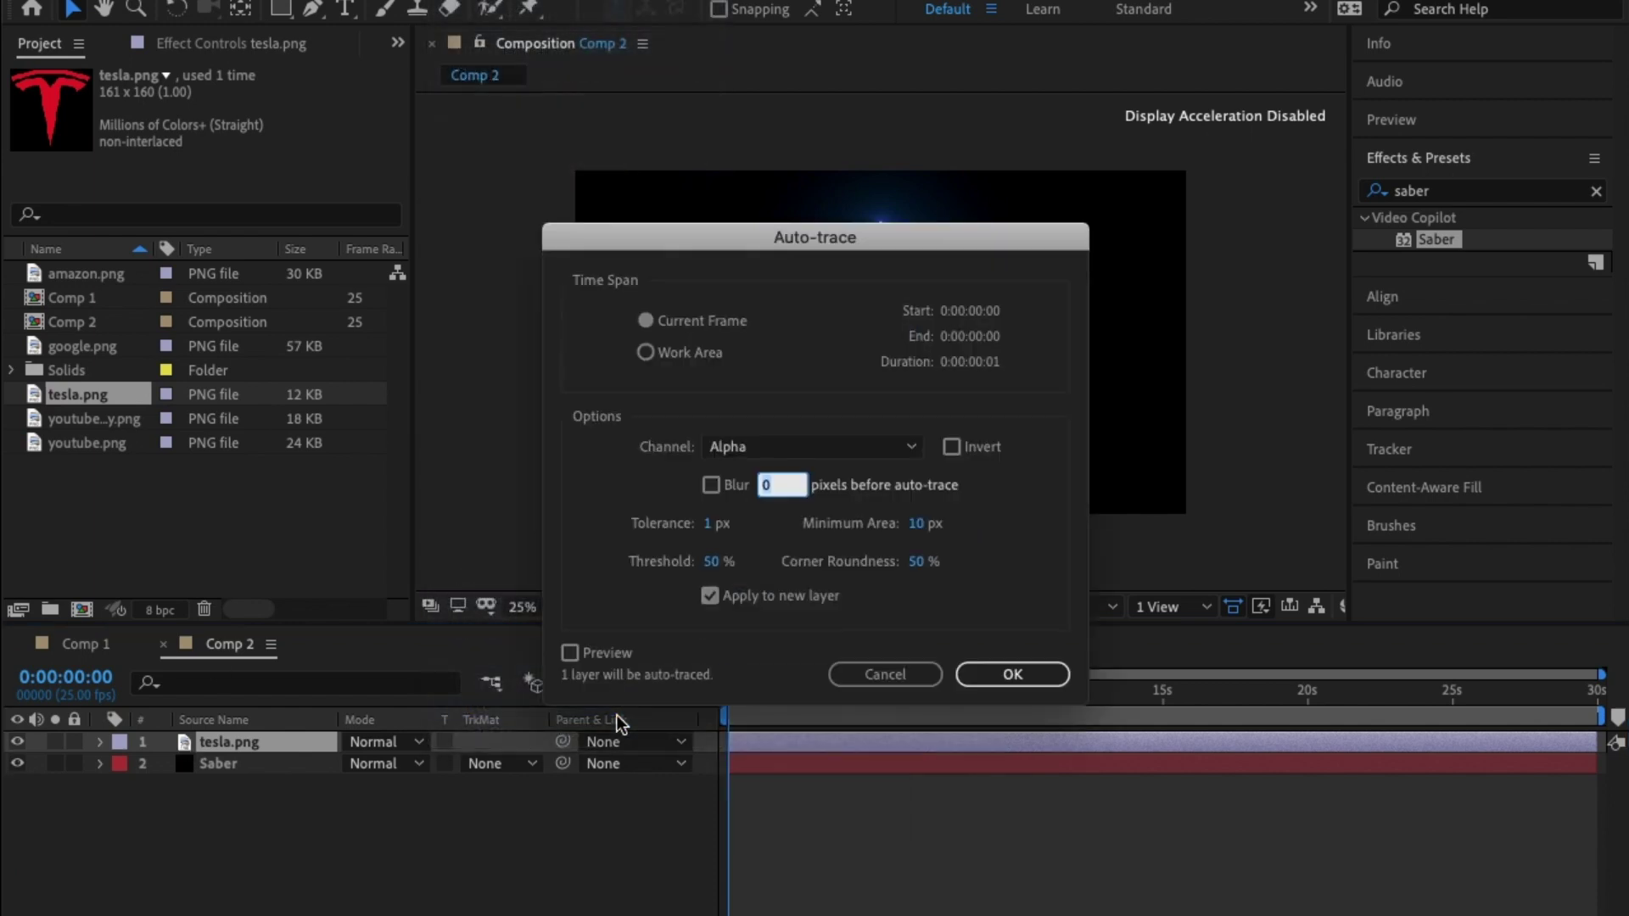
pyautogui.click(1012, 674)
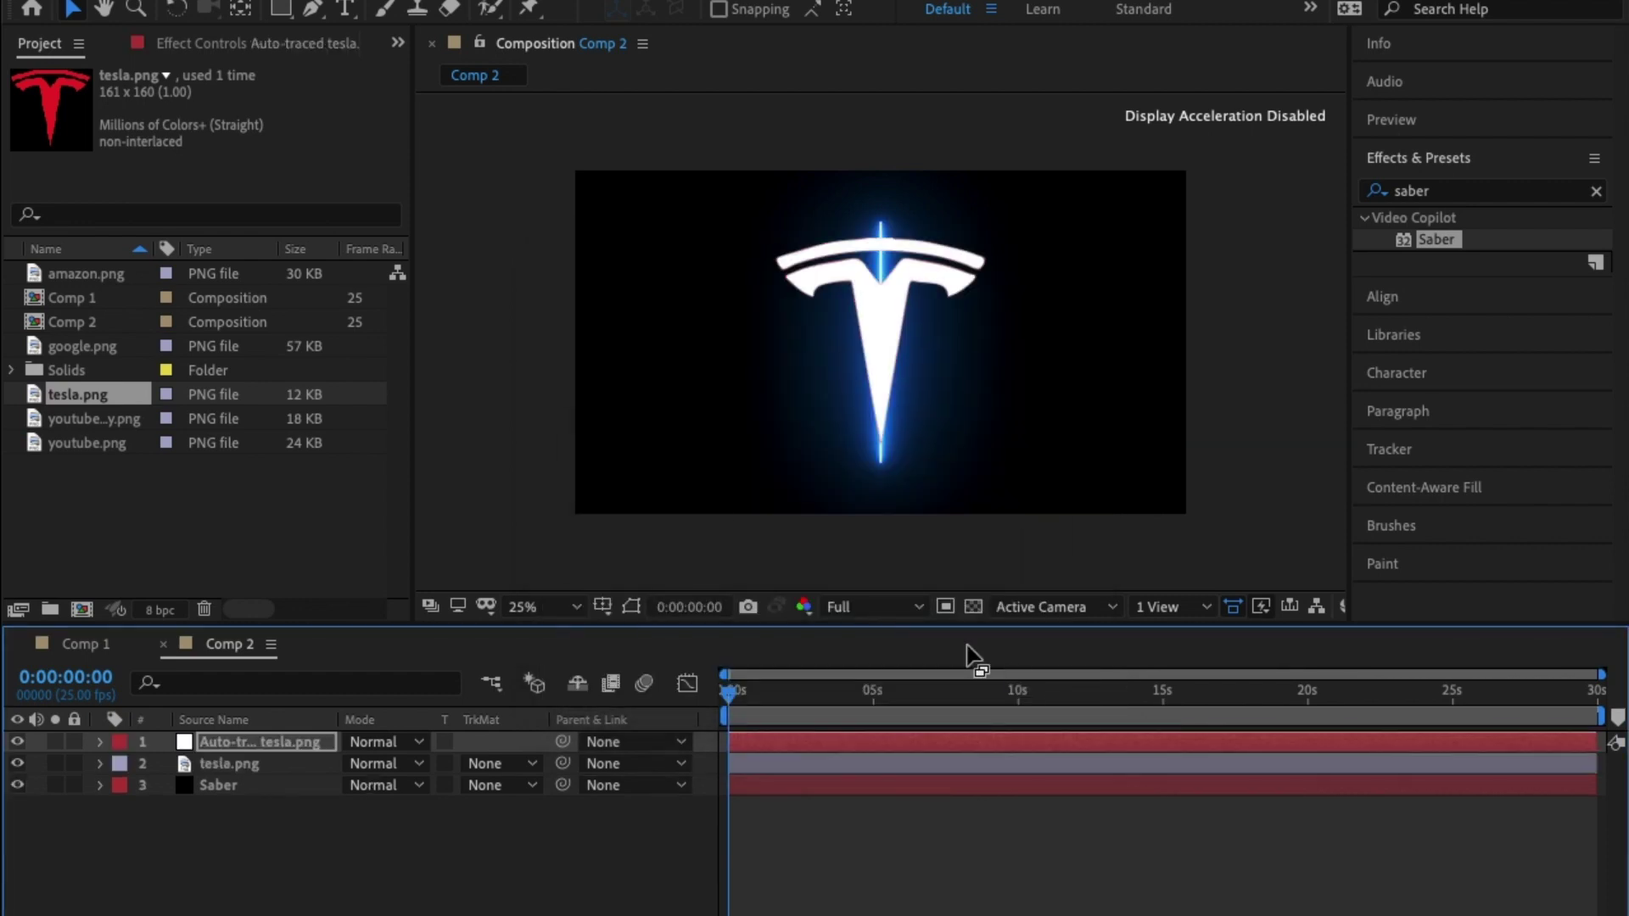
pyautogui.click(214, 763)
pyautogui.press('Delete')
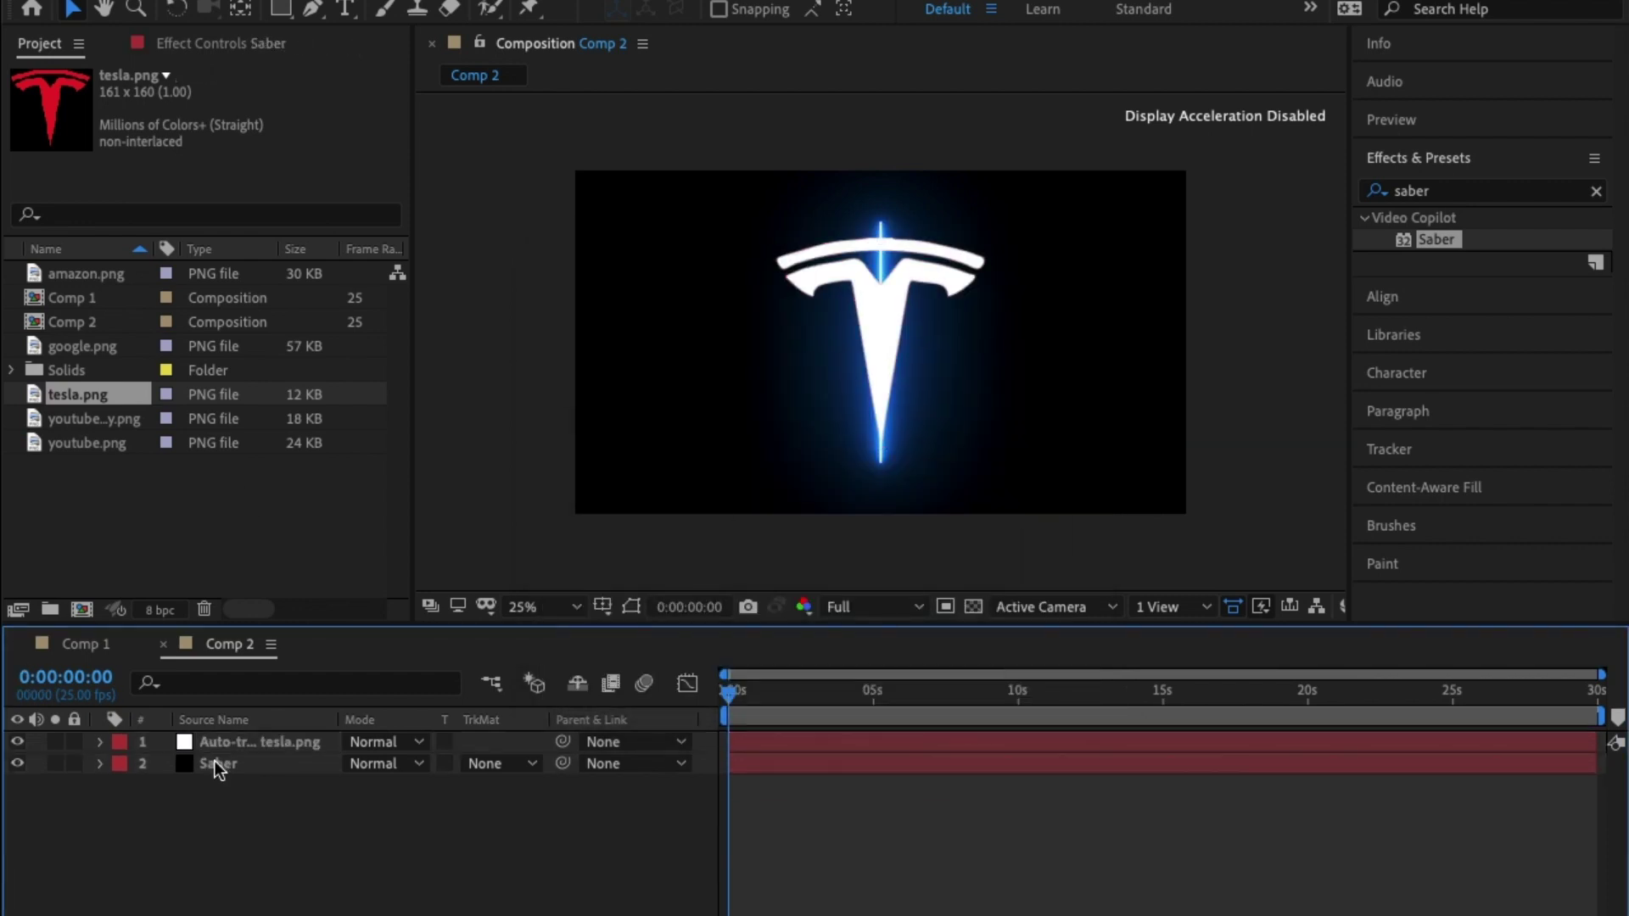
# - Copy the traced layer's Mask 1 and Mask 2 onto the Saber layer
pyautogui.click(236, 745)
pyautogui.click(95, 741)
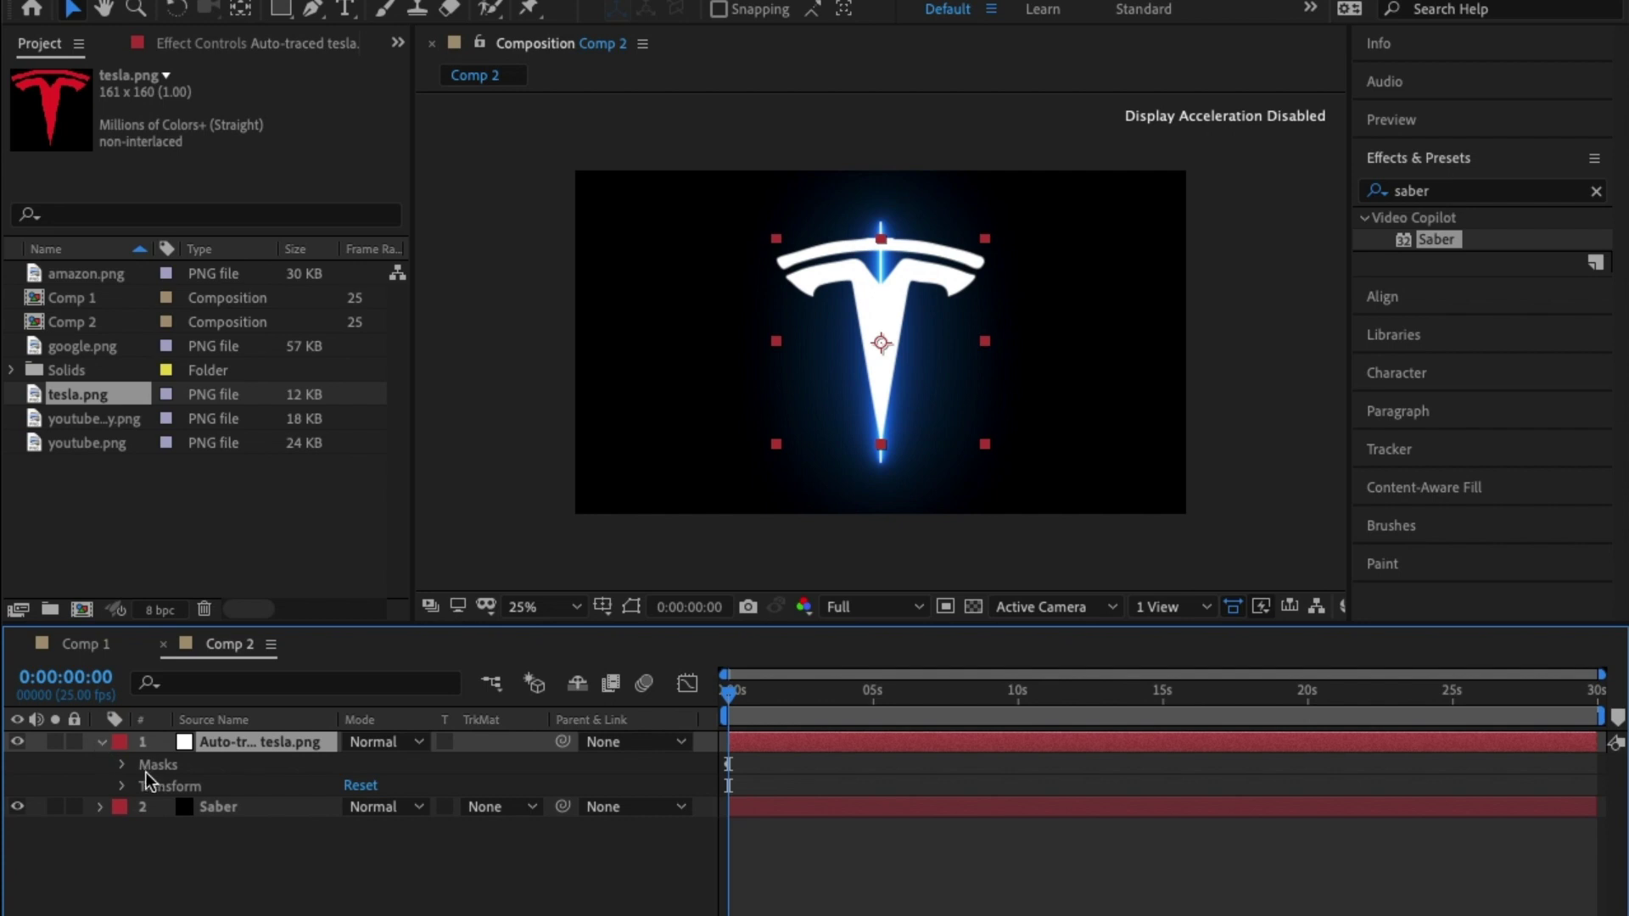
pyautogui.click(124, 764)
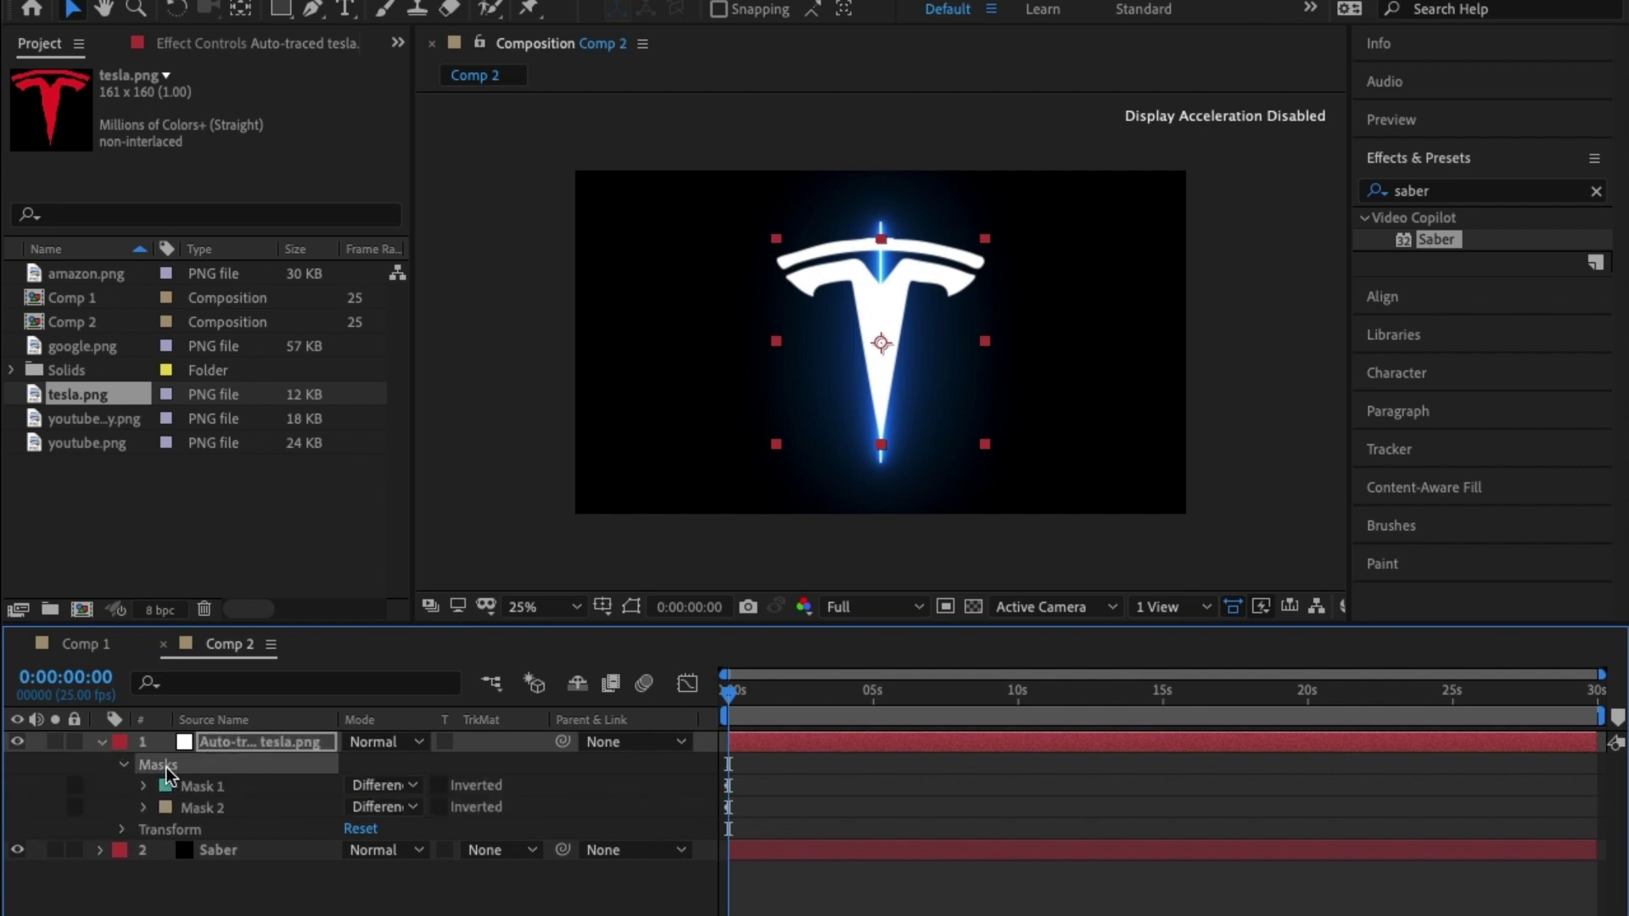
pyautogui.click(276, 850)
pyautogui.press('Return')
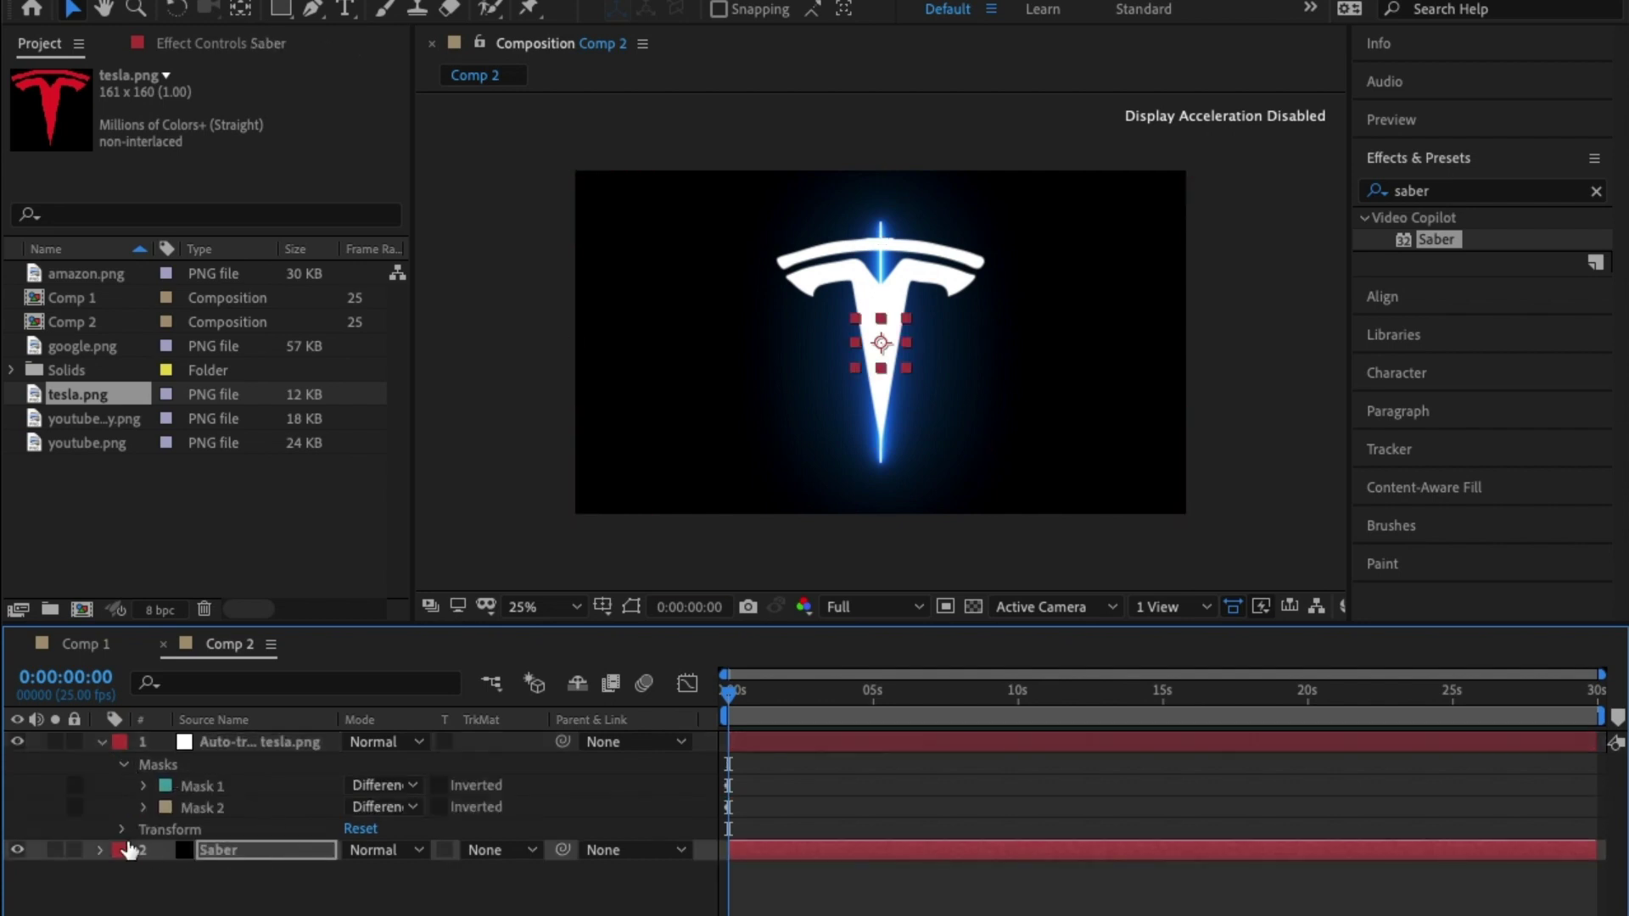
pyautogui.click(101, 741)
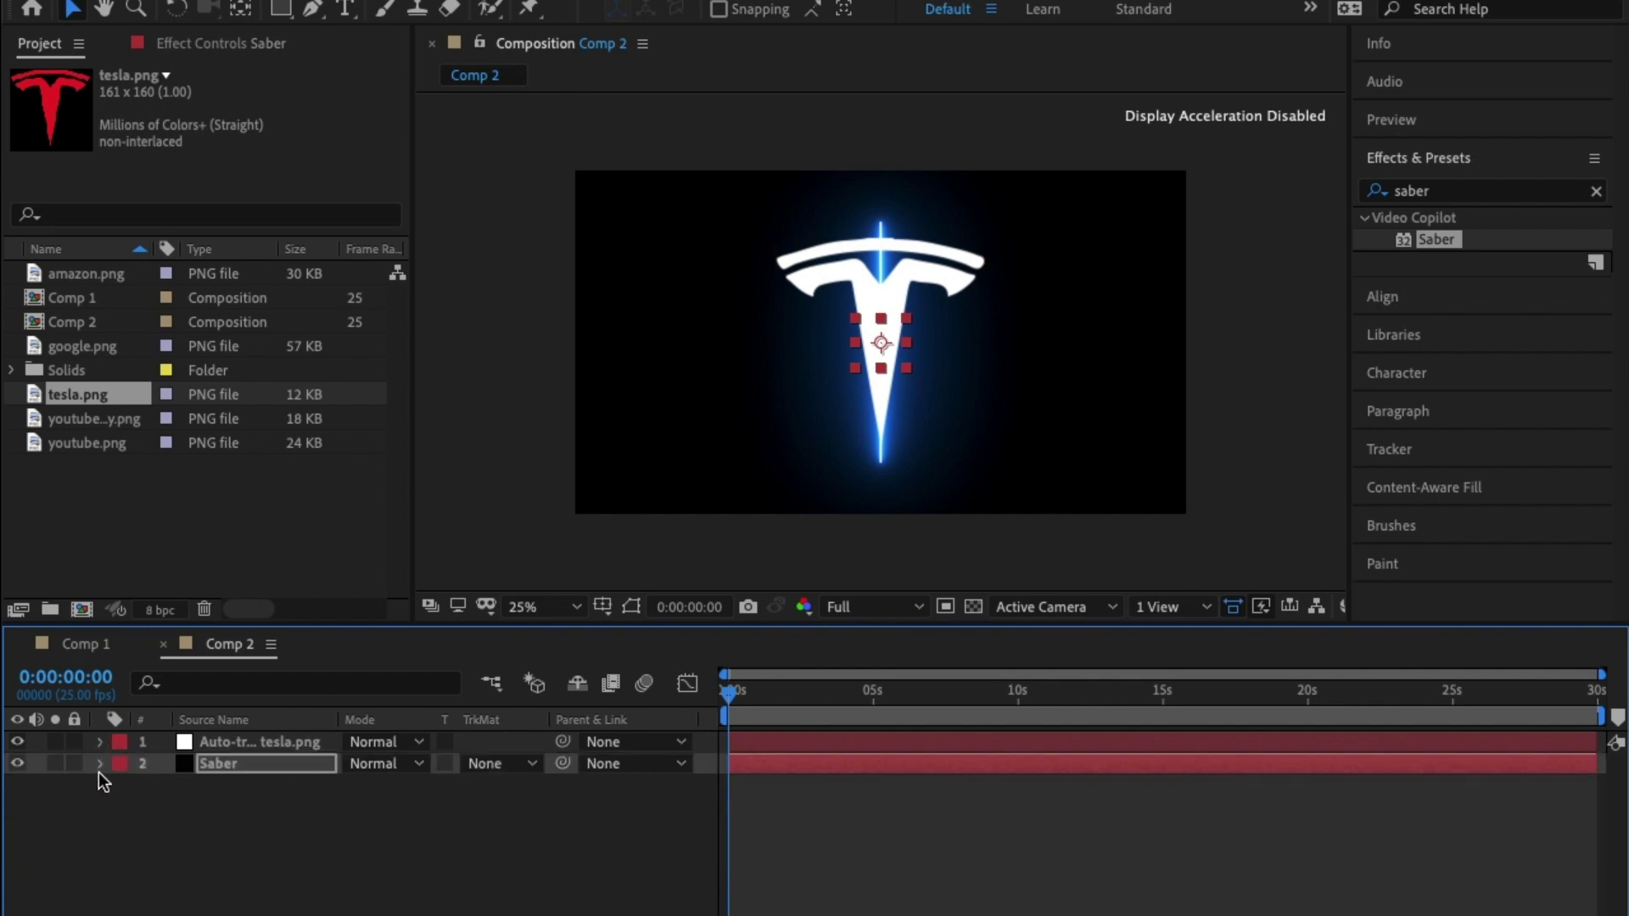
pyautogui.click(99, 763)
pyautogui.click(121, 787)
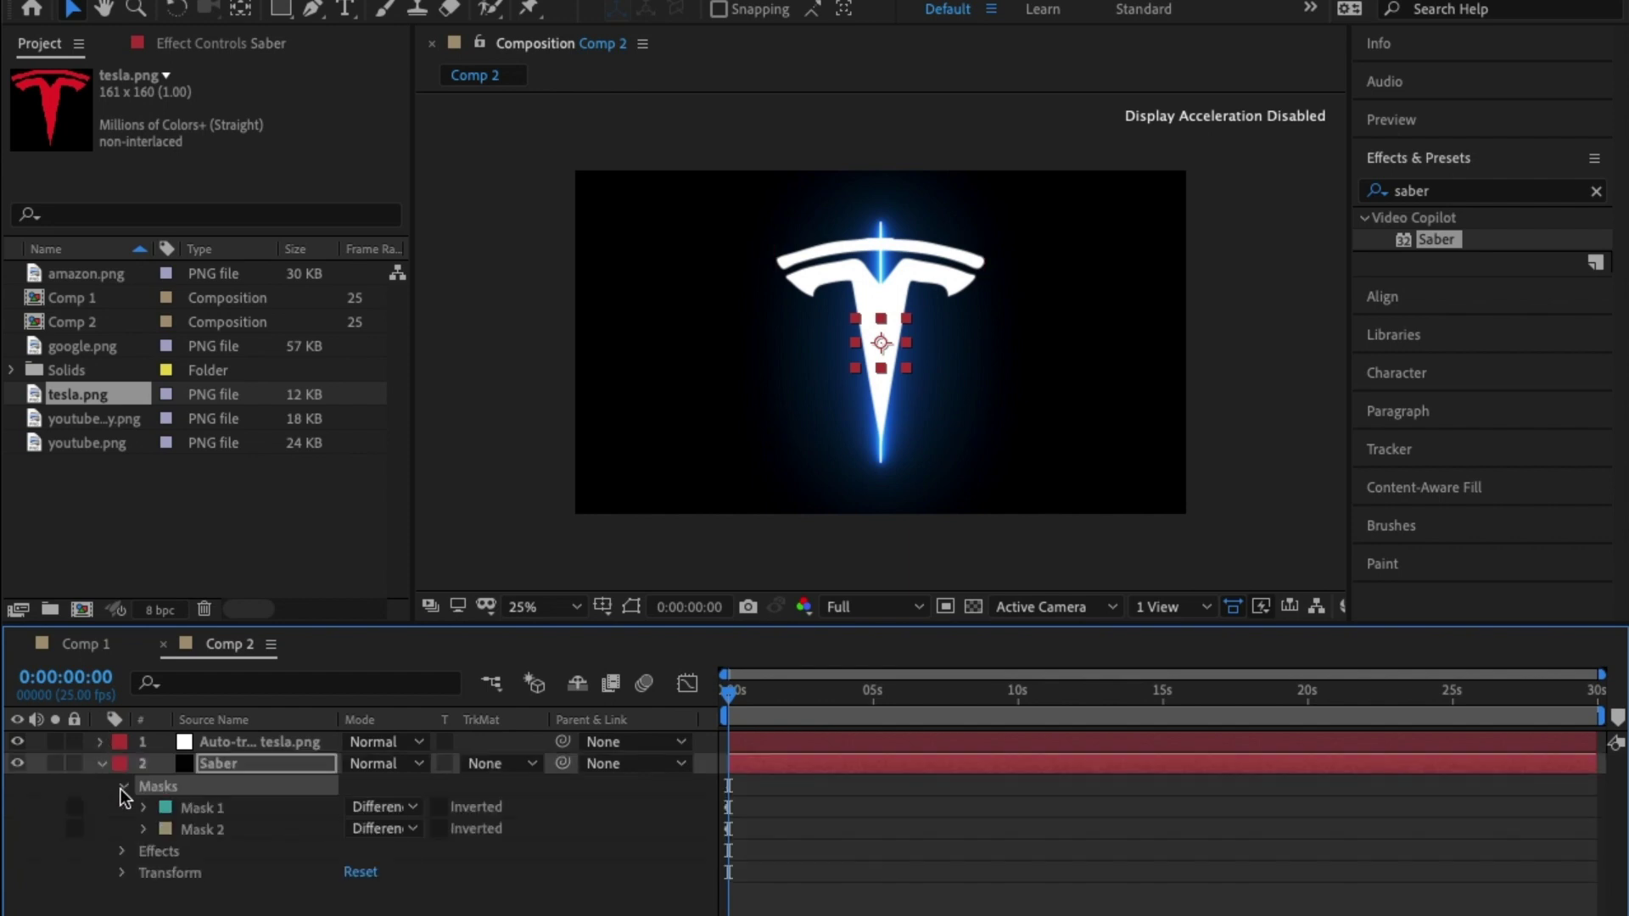
pyautogui.click(121, 787)
pyautogui.click(101, 764)
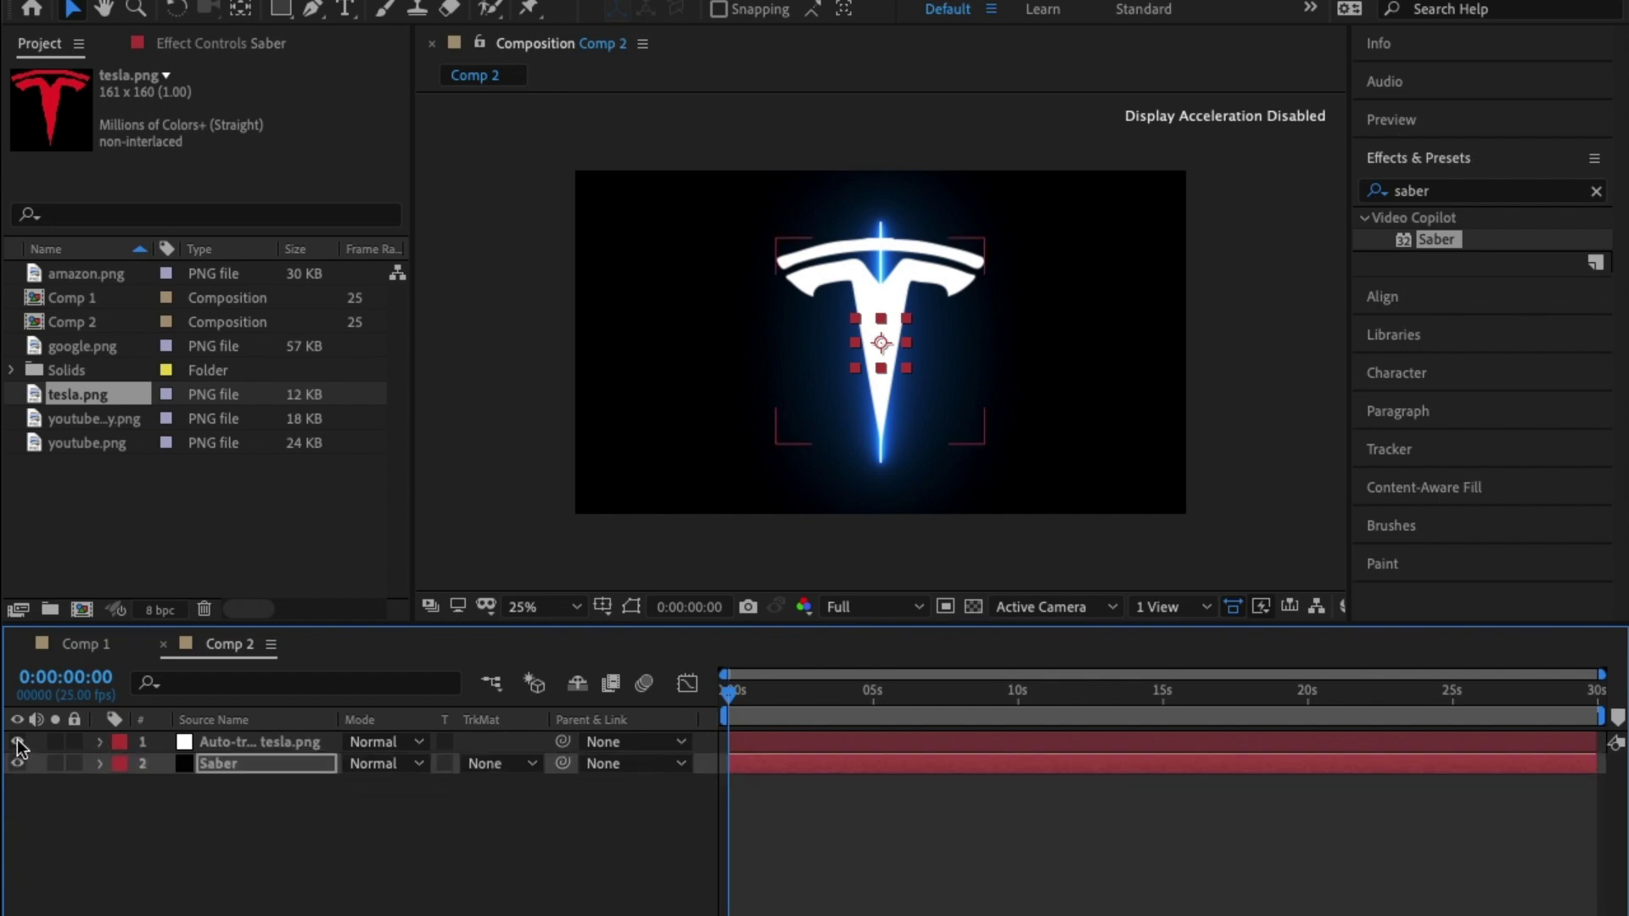
# - Hide the auto-traced Tesla layer and reselect the Saber layer
pyautogui.click(17, 742)
pyautogui.click(227, 768)
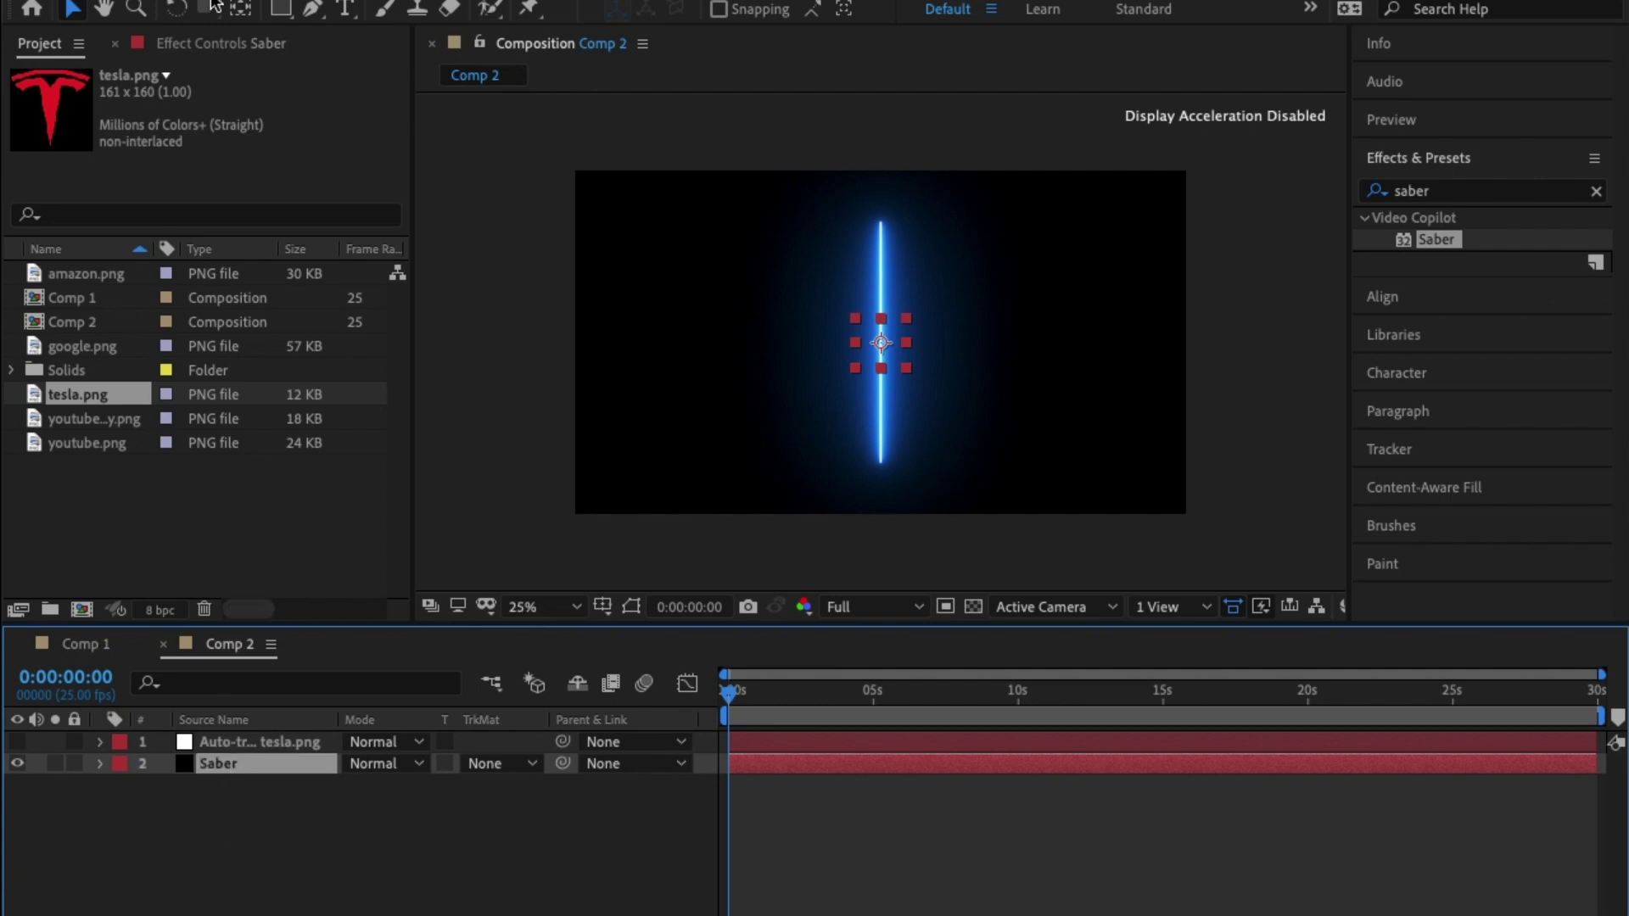
pyautogui.click(208, 43)
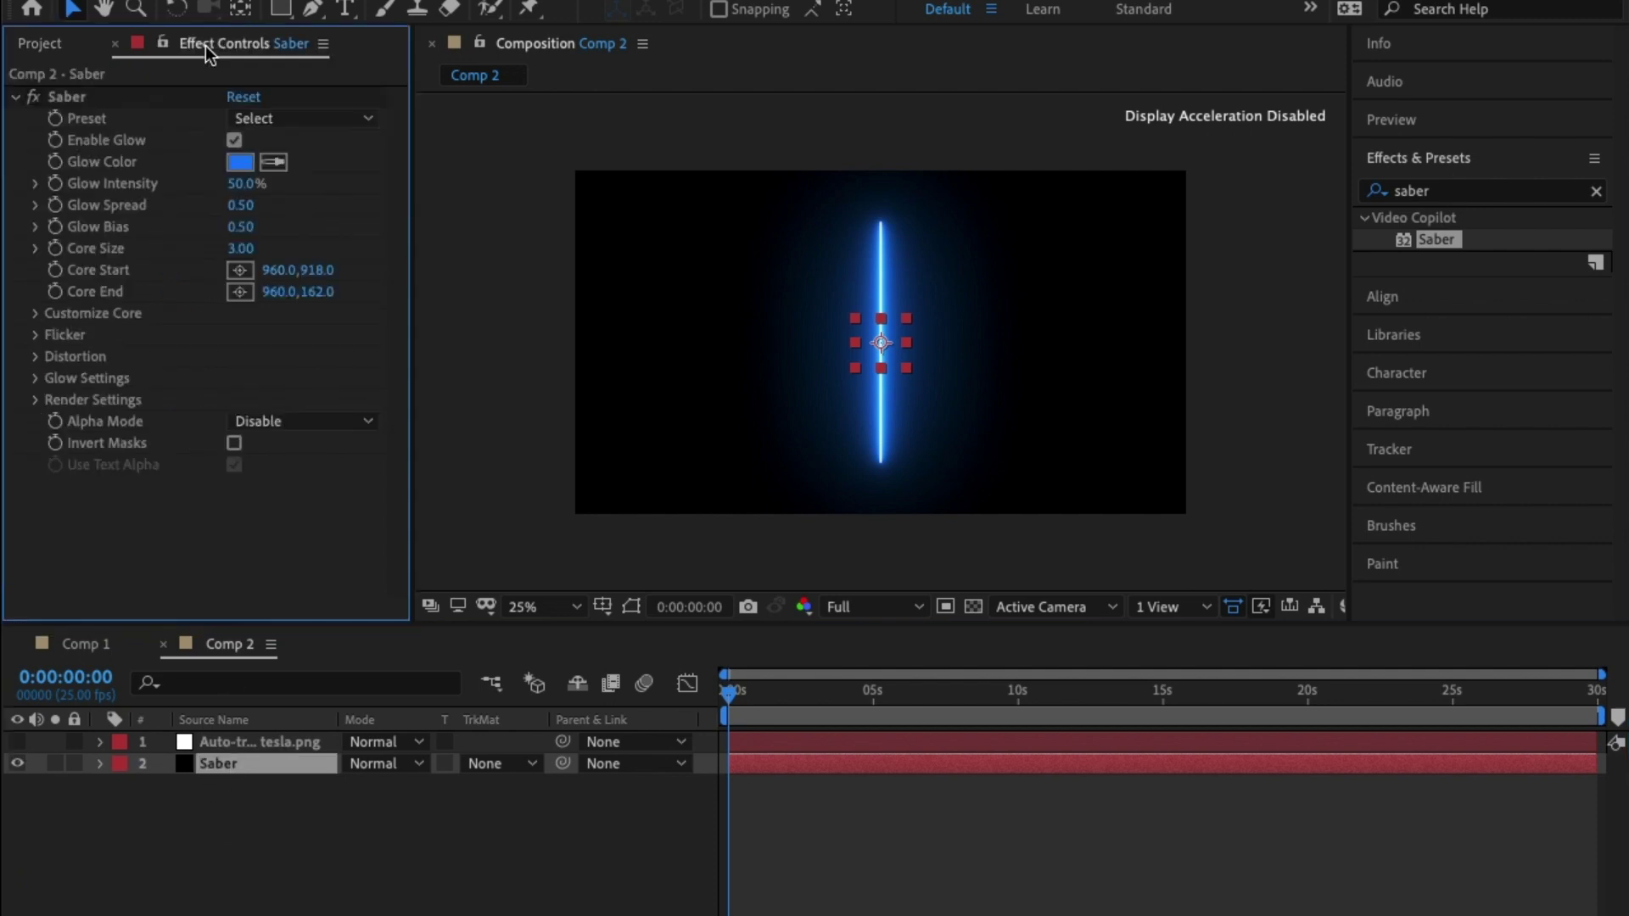
# - Set the Saber's Render Settings Composite Settings to Transparent
pyautogui.click(36, 400)
pyautogui.scroll(-3, 314, 522)
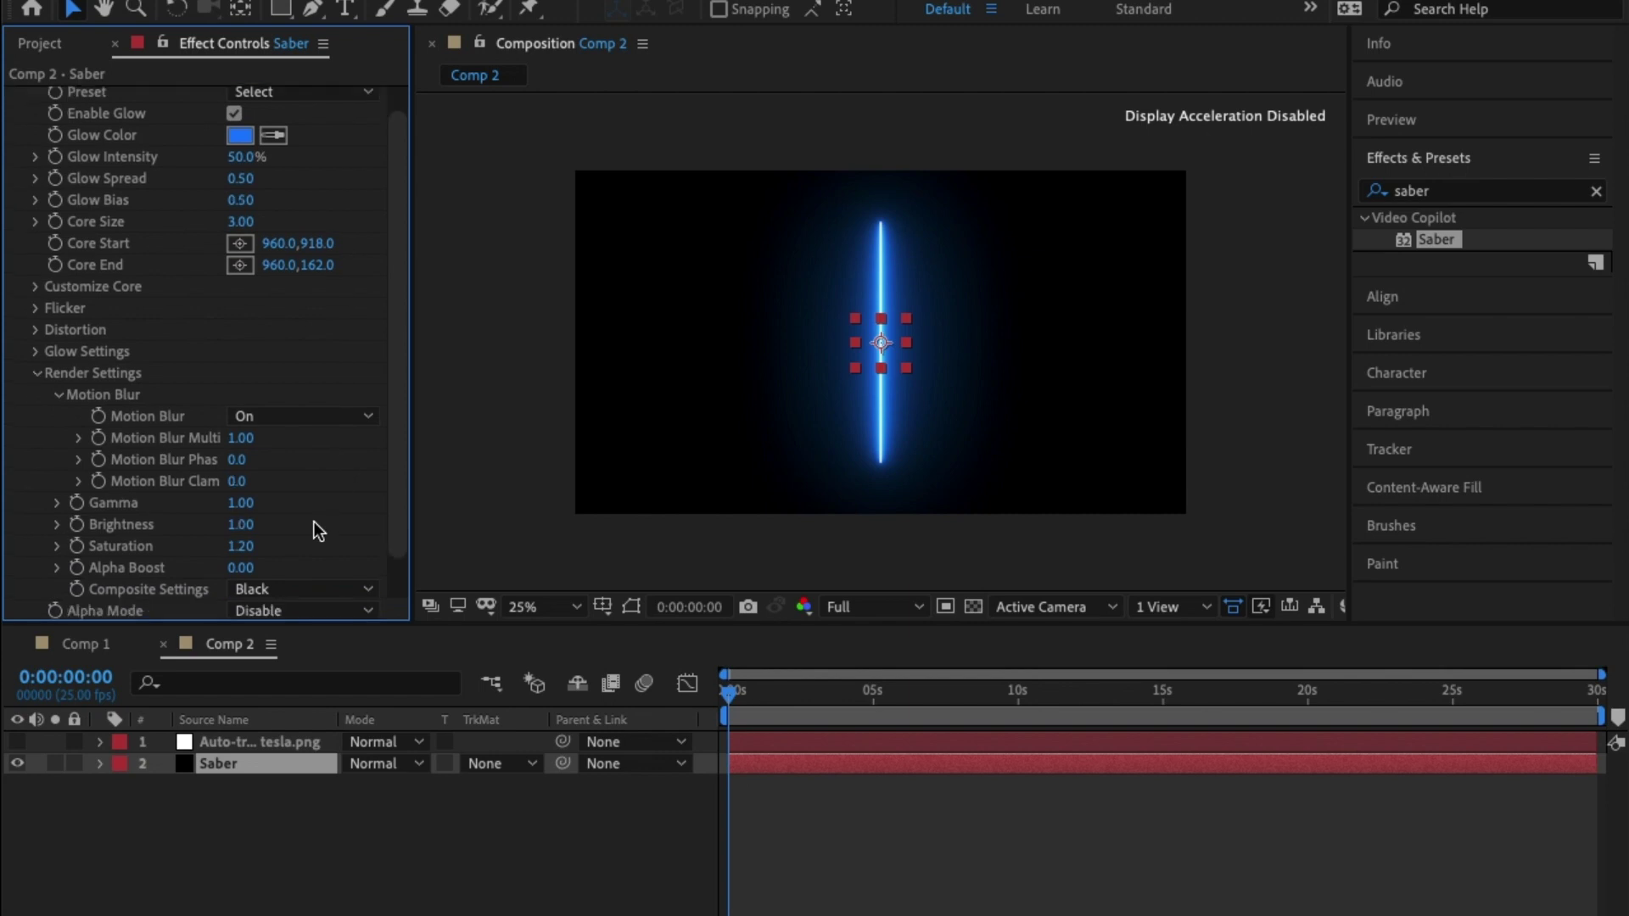
pyautogui.click(302, 540)
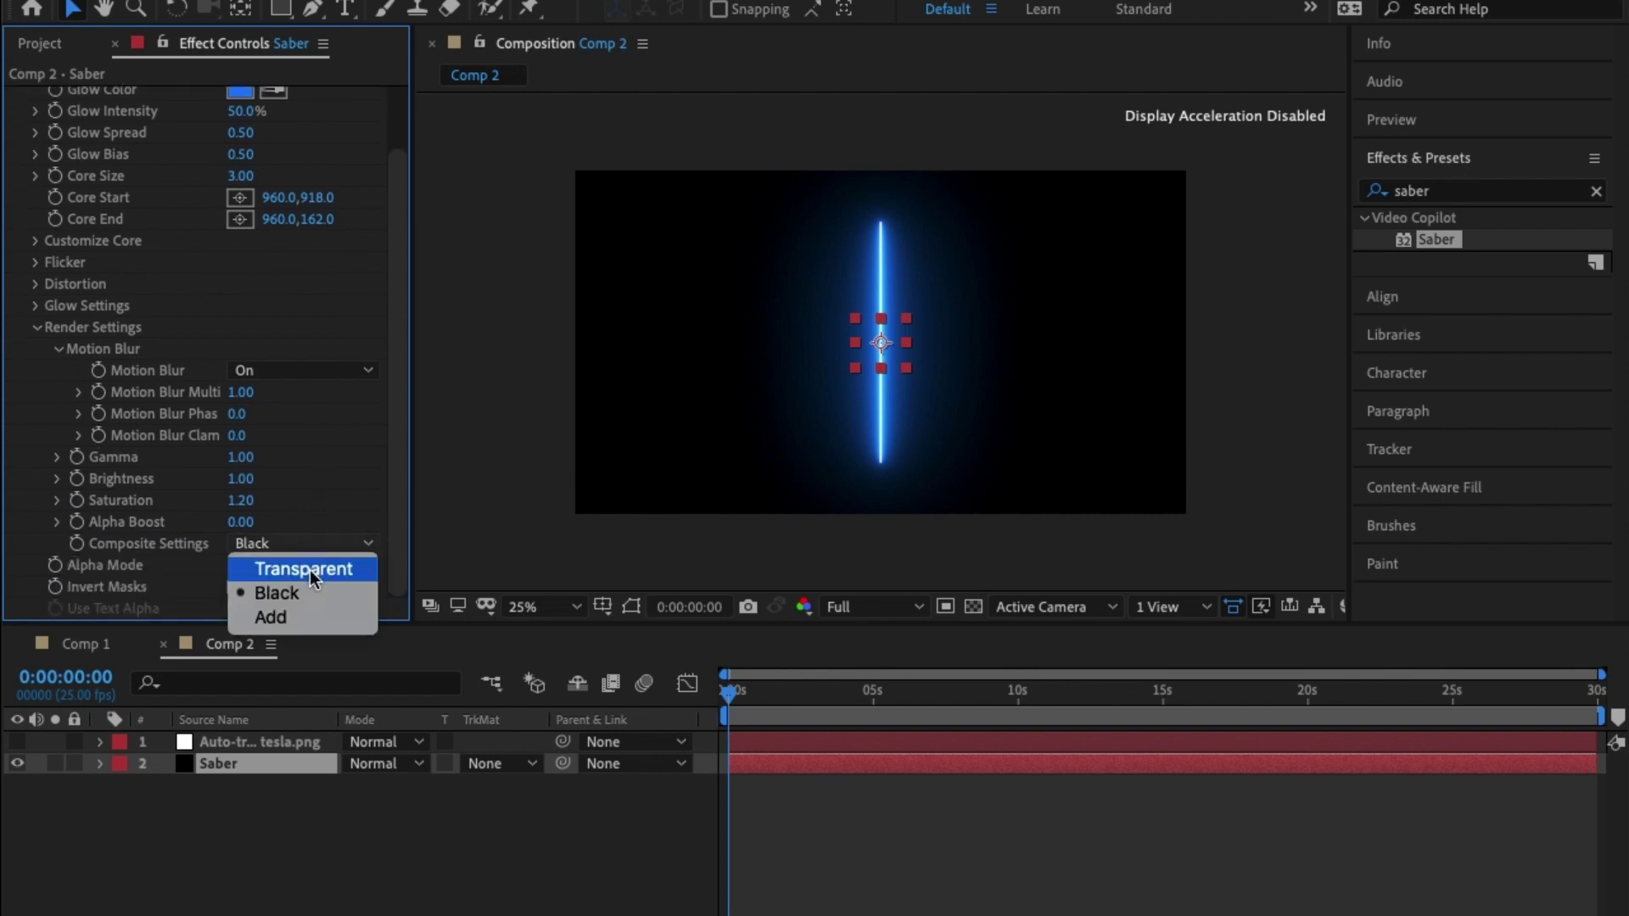
pyautogui.click(312, 568)
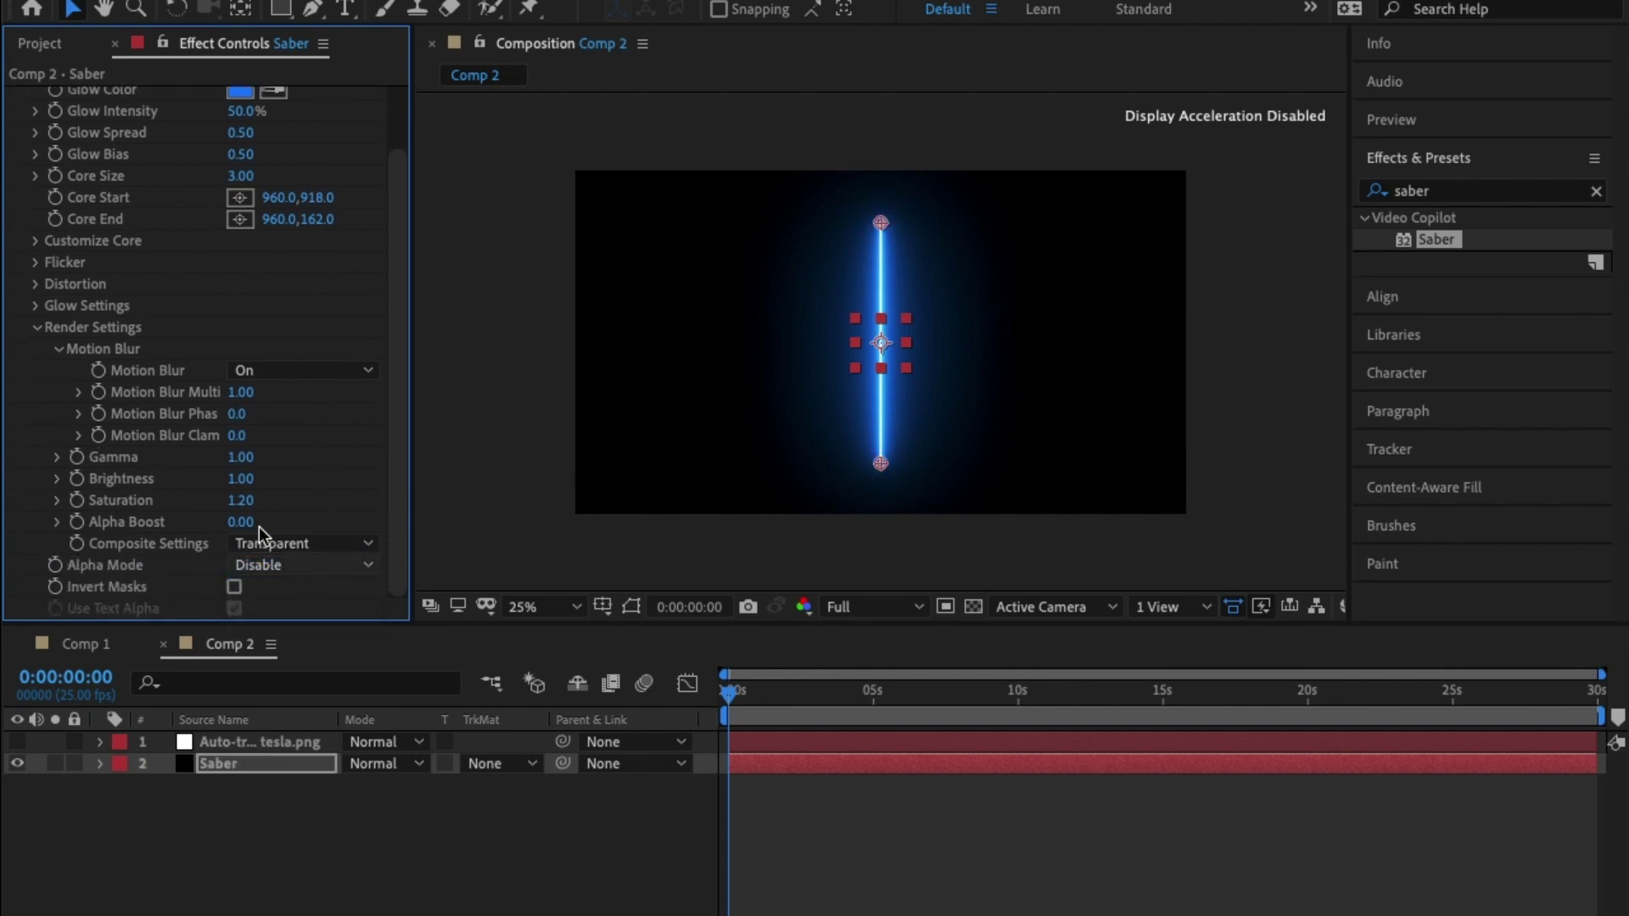
pyautogui.click(38, 327)
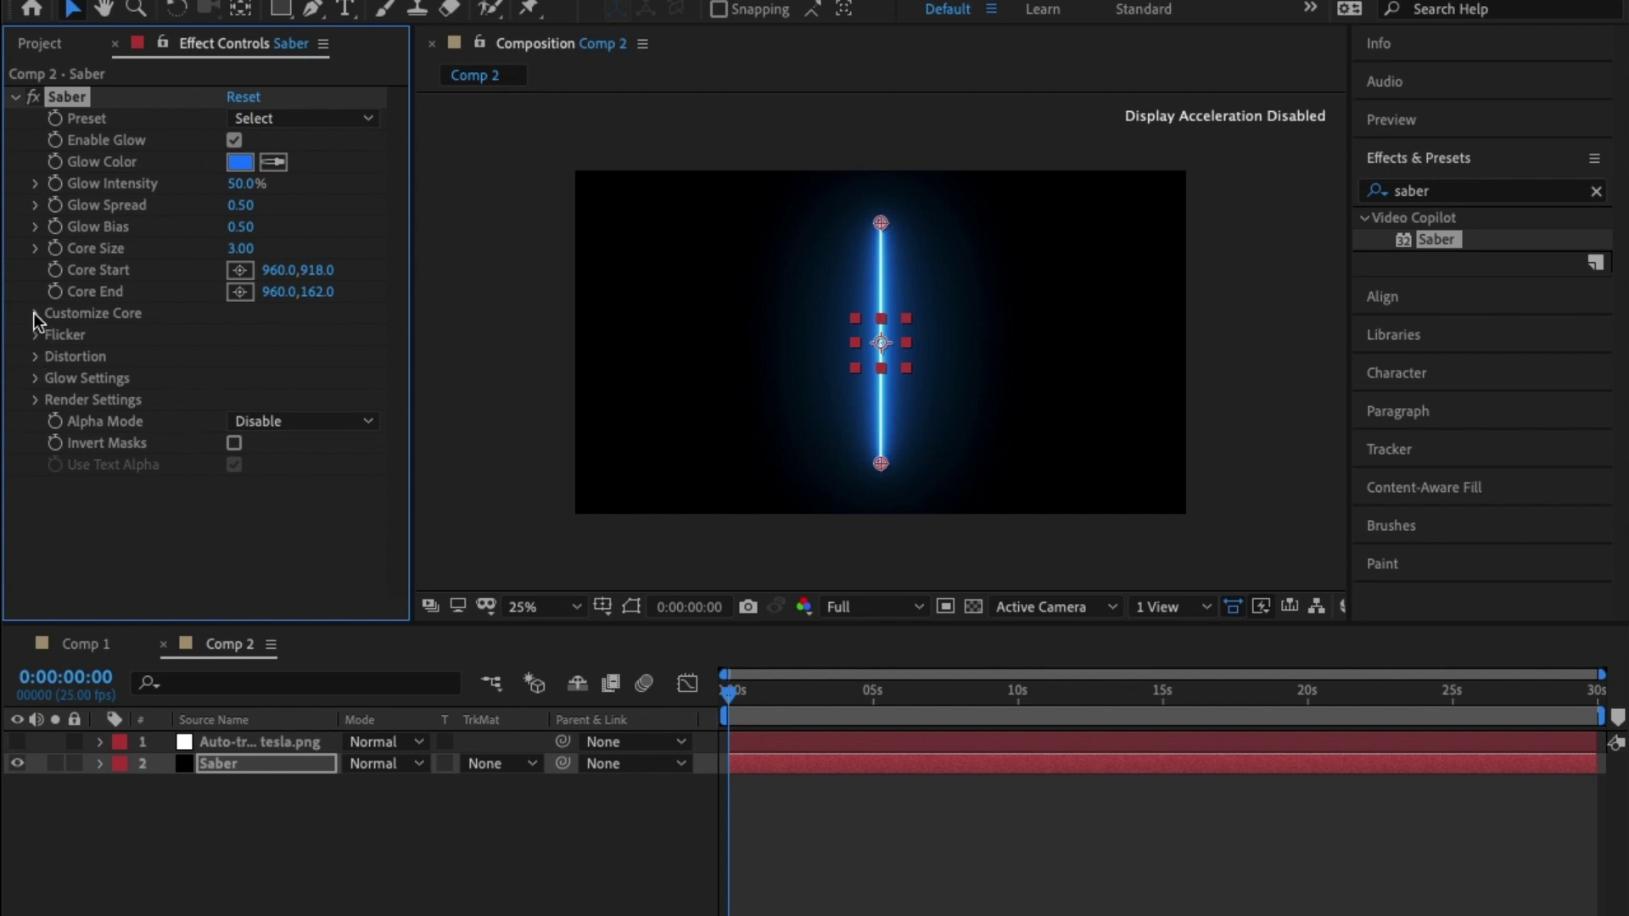
# - Set Core Type to Layer Masks and lower Glow Intensity to 6%
pyautogui.click(34, 313)
pyautogui.click(304, 336)
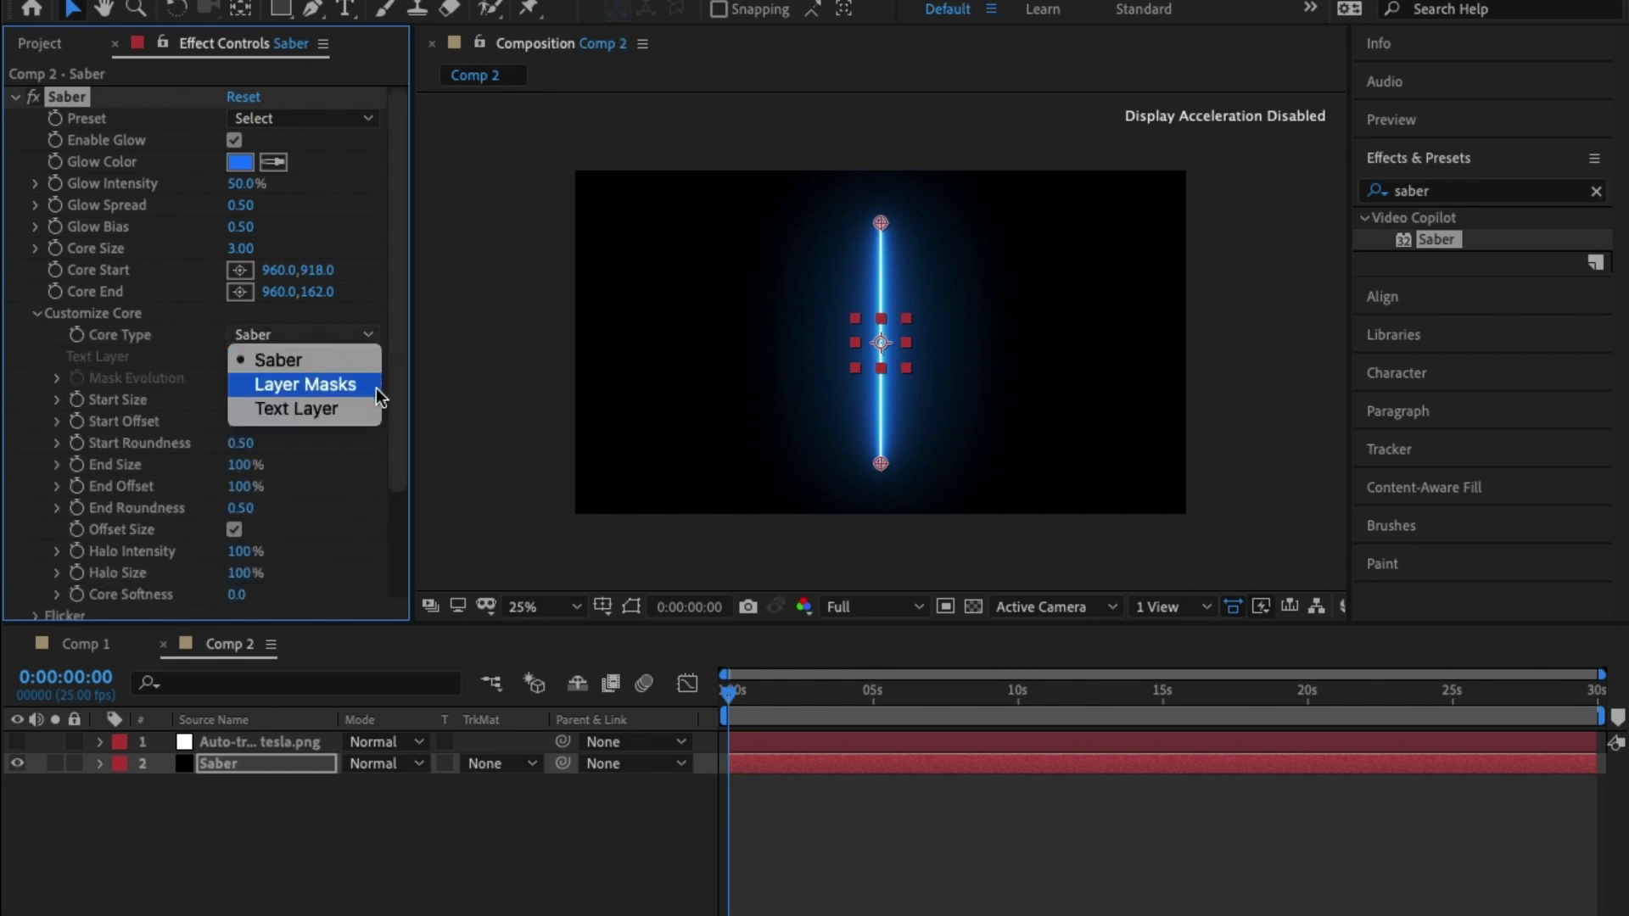
pyautogui.click(375, 389)
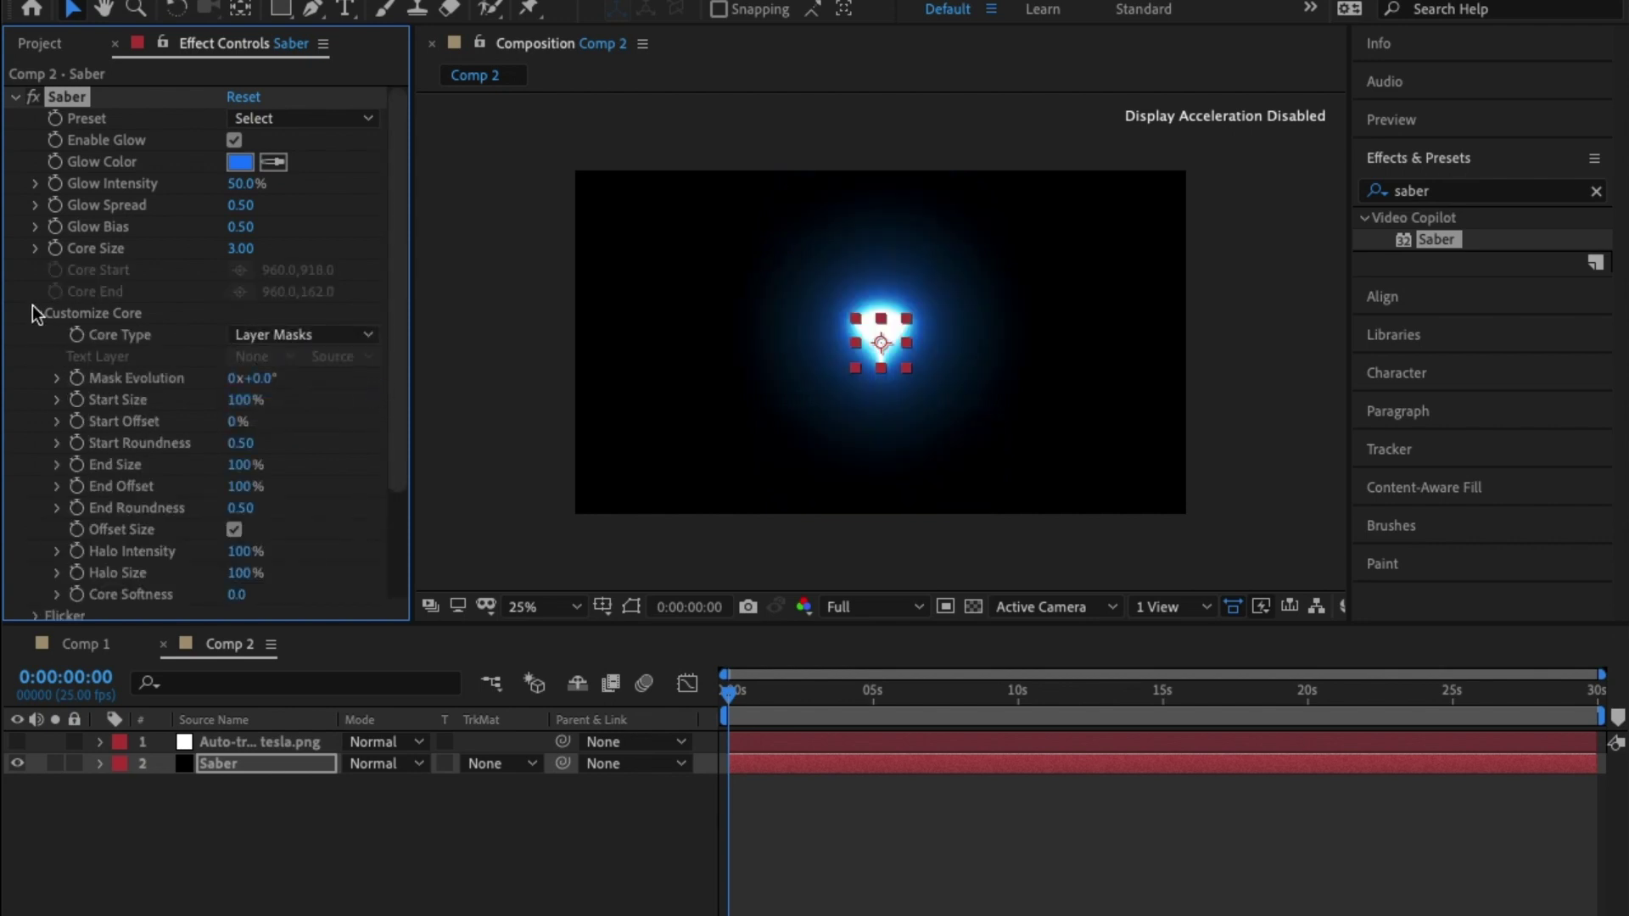
pyautogui.moveTo(240, 184); pyautogui.dragTo(188, 188)
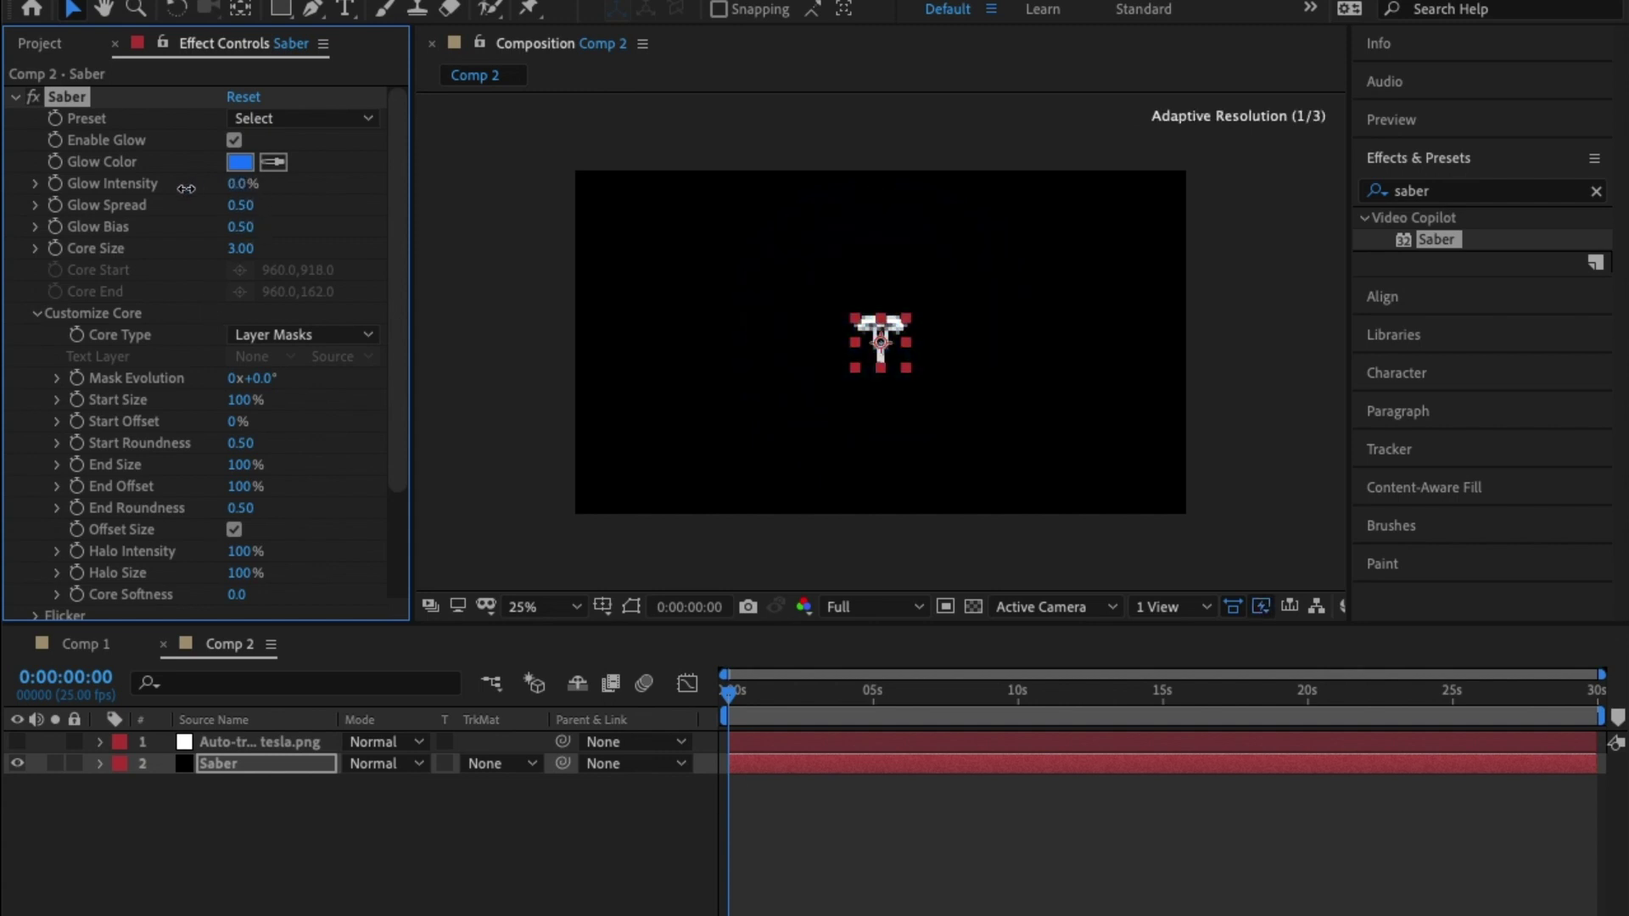
# - Scale the Saber layer up to 457%
pyautogui.click(237, 752)
pyautogui.press('s')
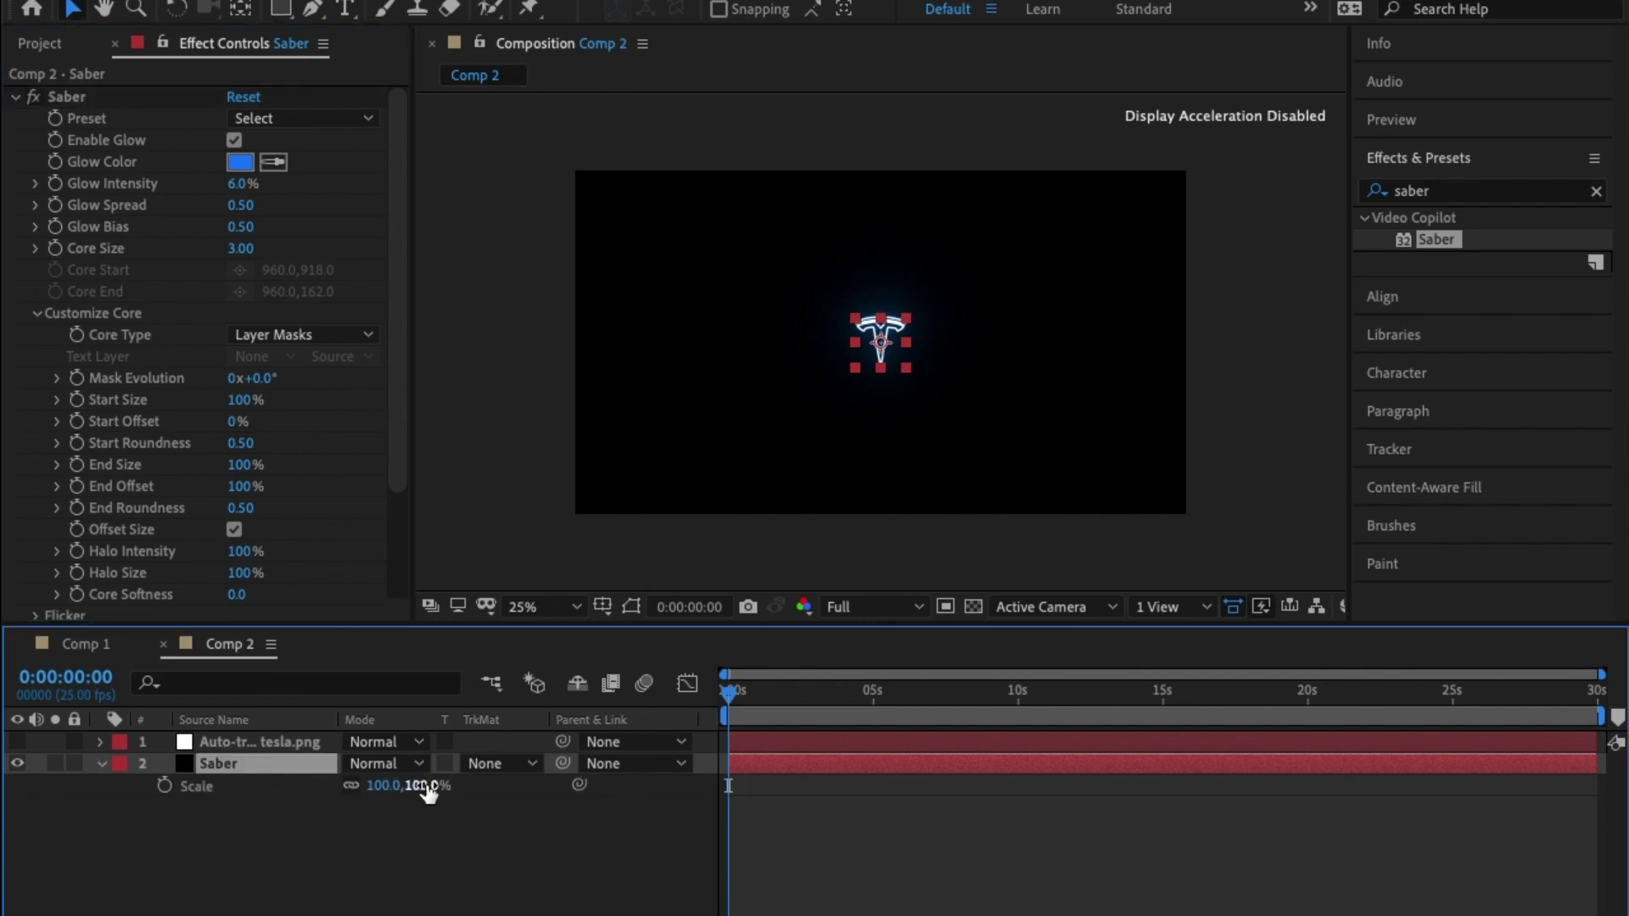
pyautogui.moveTo(429, 793); pyautogui.dragTo(896, 800)
pyautogui.click(487, 848)
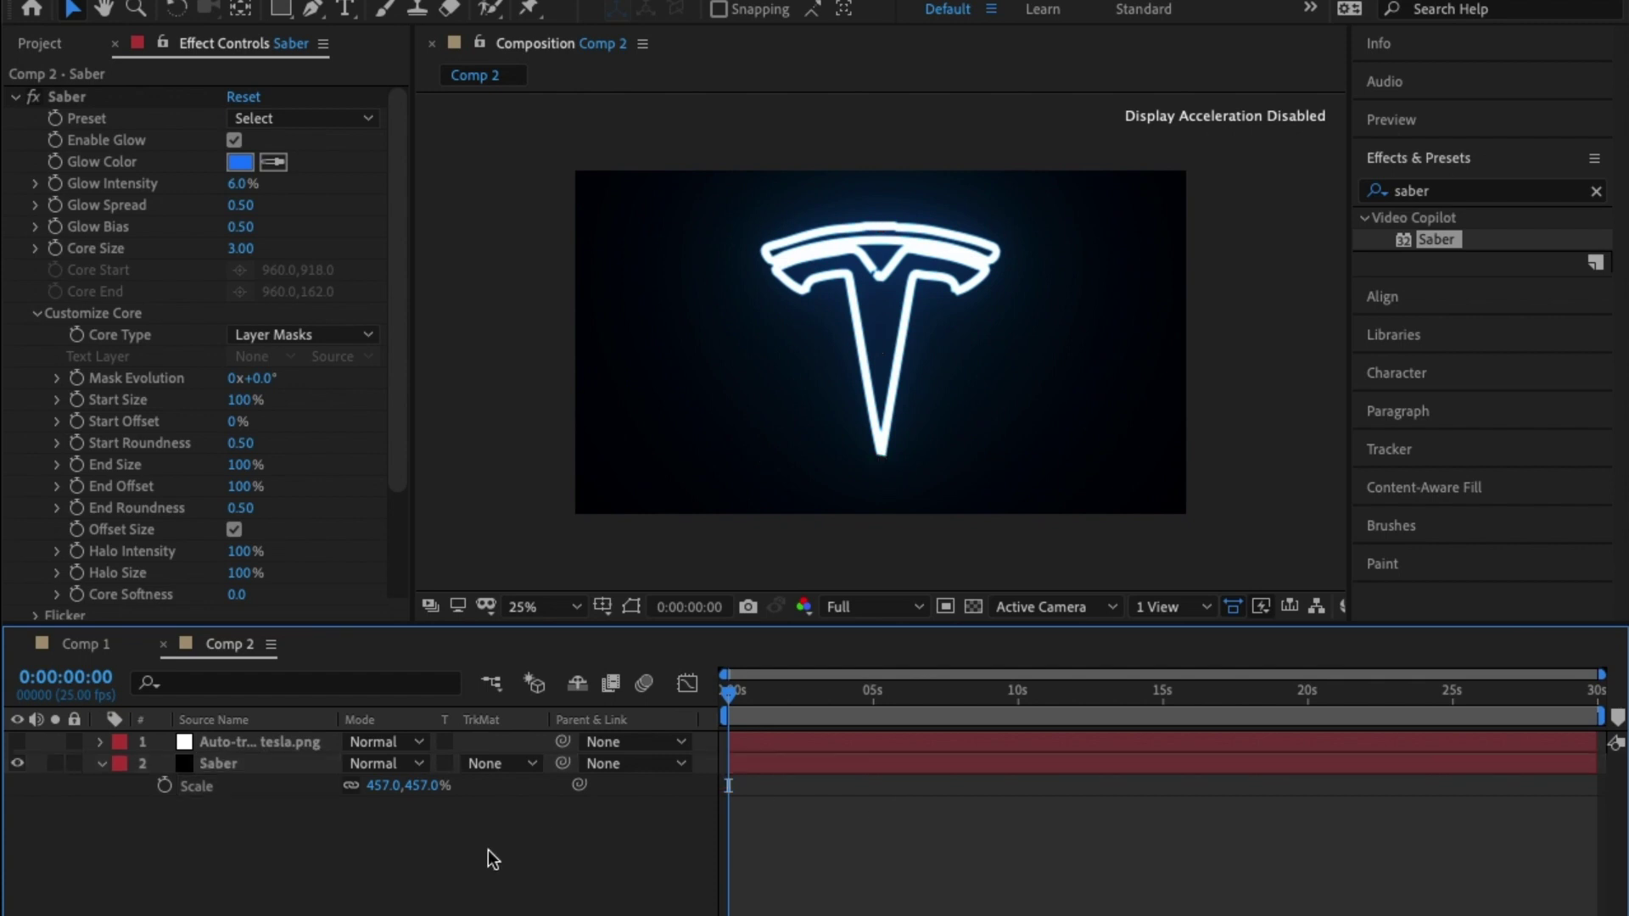
pyautogui.click(246, 162)
# - Change the Saber glow colour to red FF002B and lower Glow Spread to 0.14
pyautogui.click(867, 325)
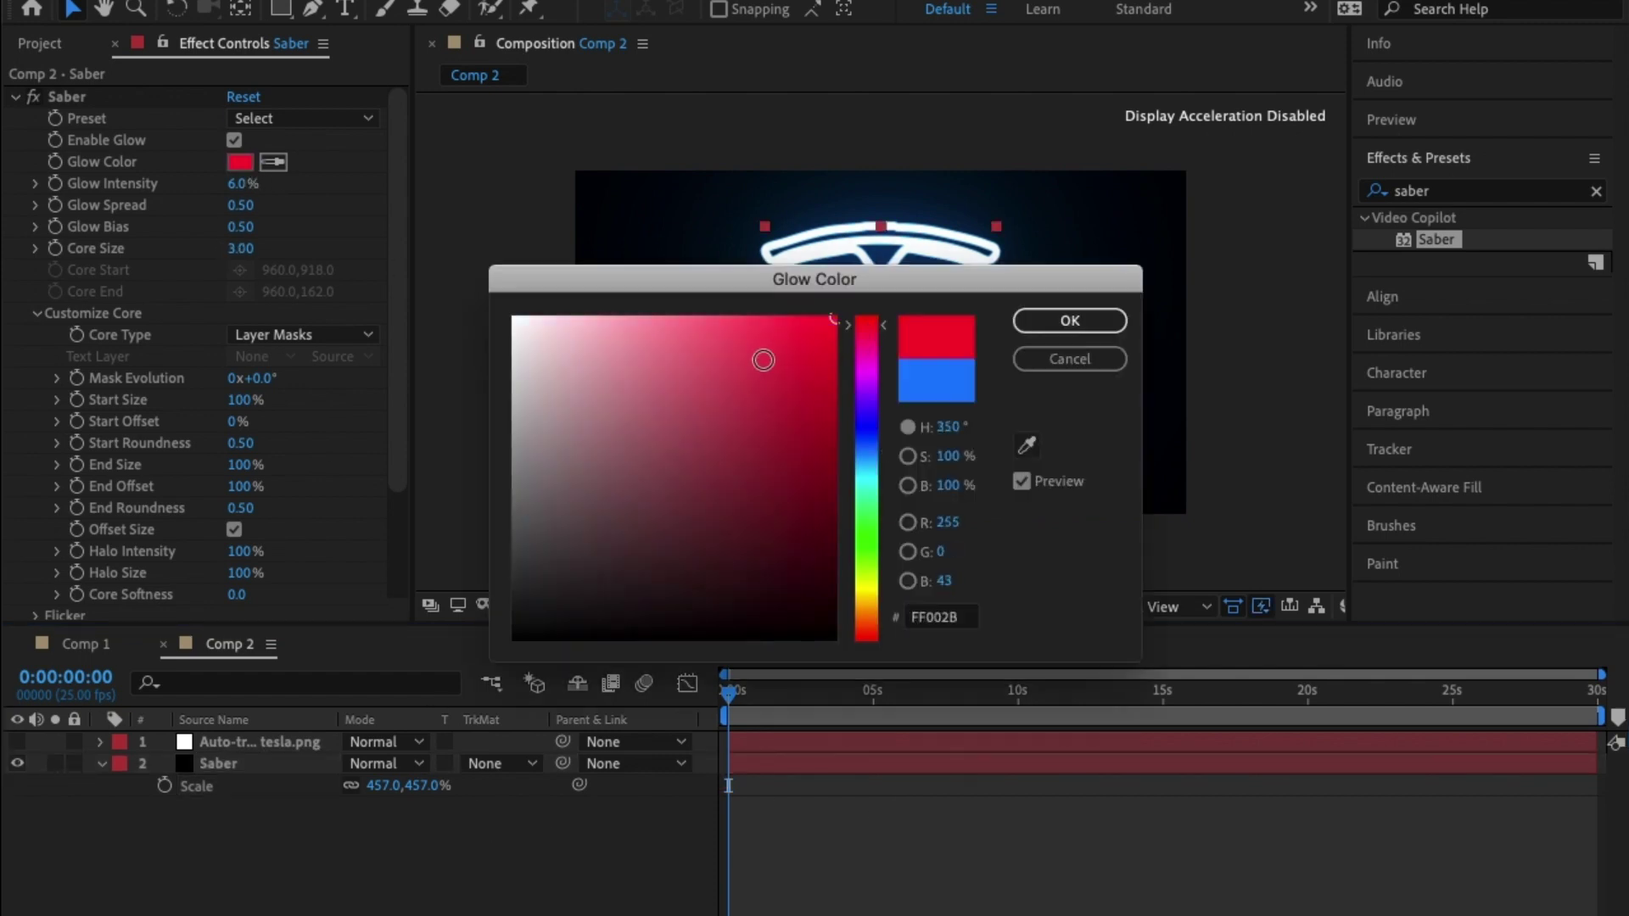
pyautogui.click(1035, 319)
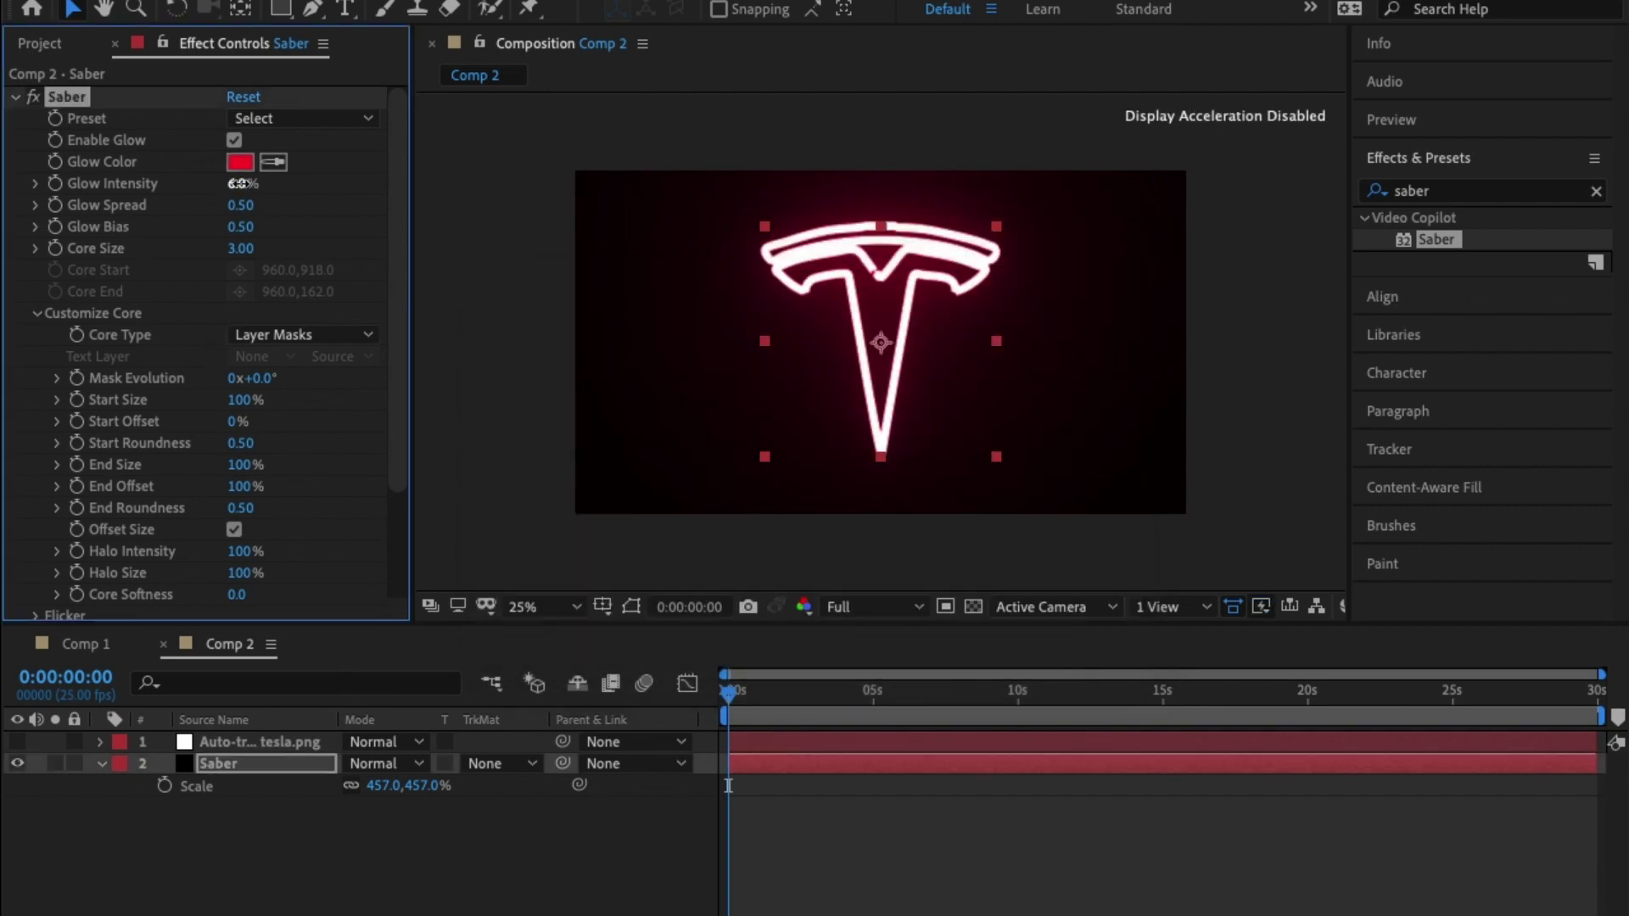
pyautogui.moveTo(238, 183); pyautogui.dragTo(233, 183)
pyautogui.moveTo(237, 207); pyautogui.dragTo(214, 209)
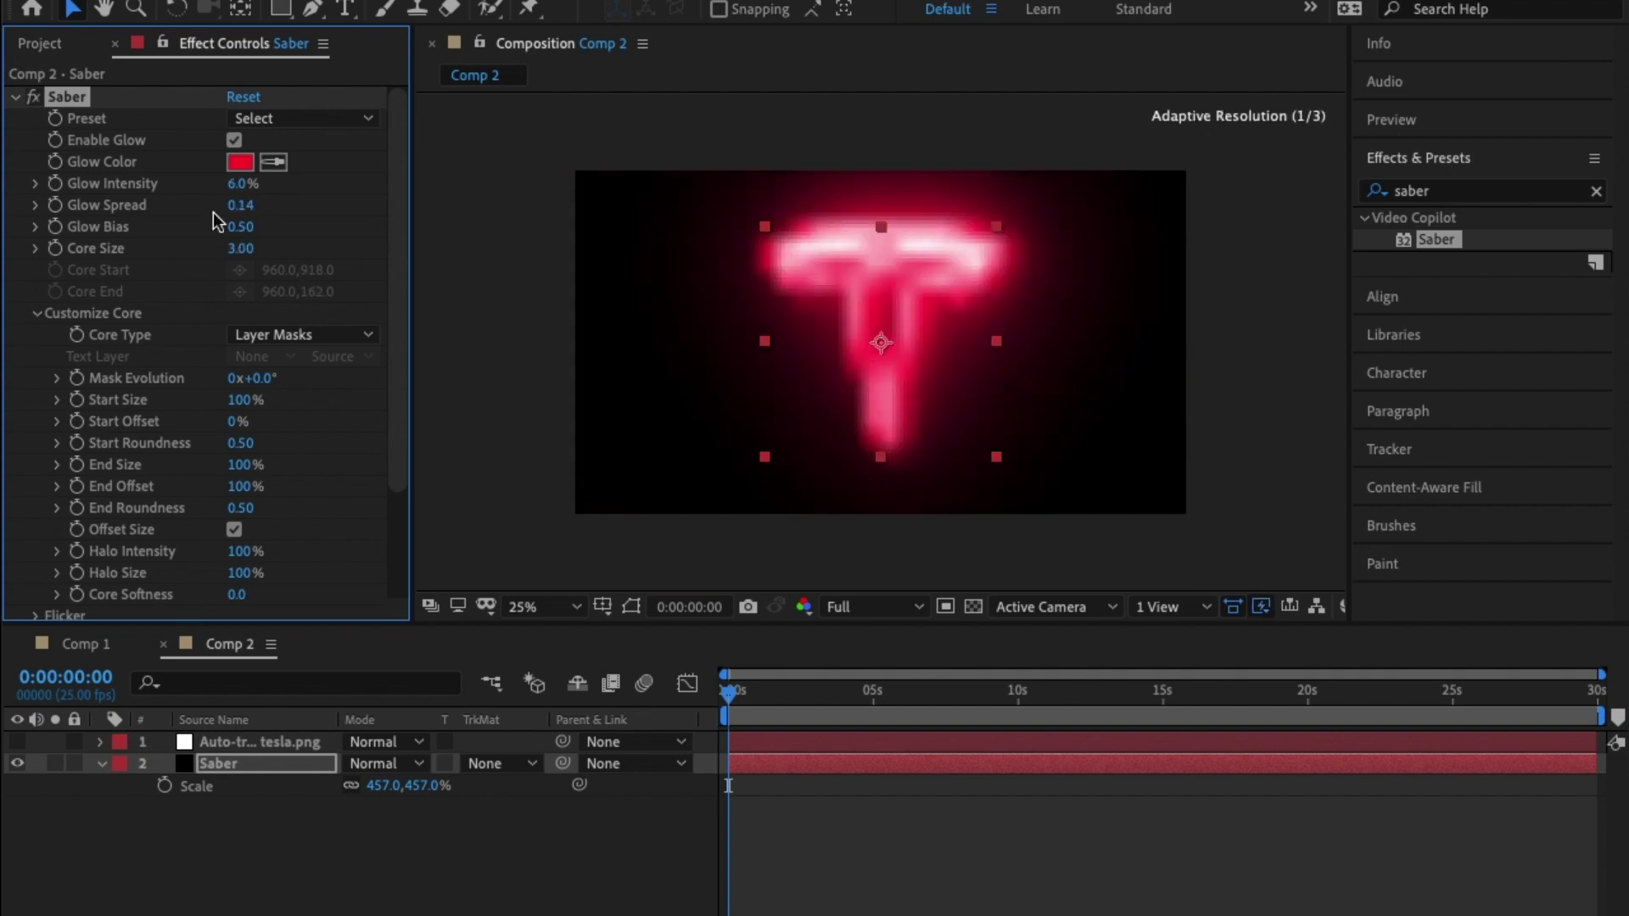
pyautogui.click(511, 872)
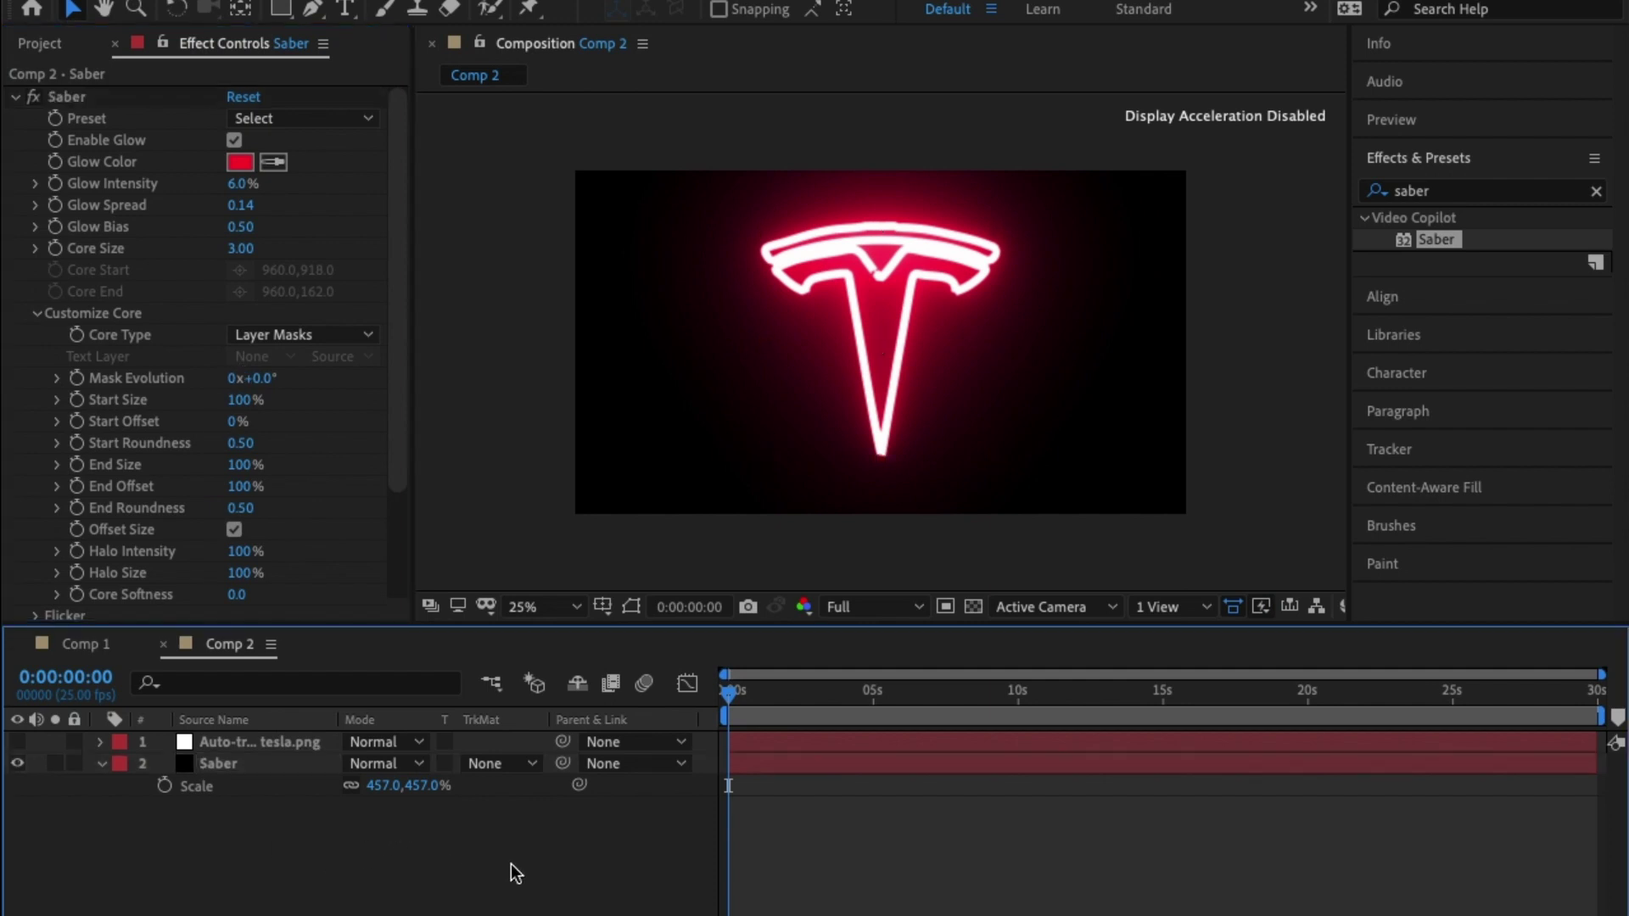
# - Apply the Fire Saber preset and preview the flame animation
pyautogui.click(344, 117)
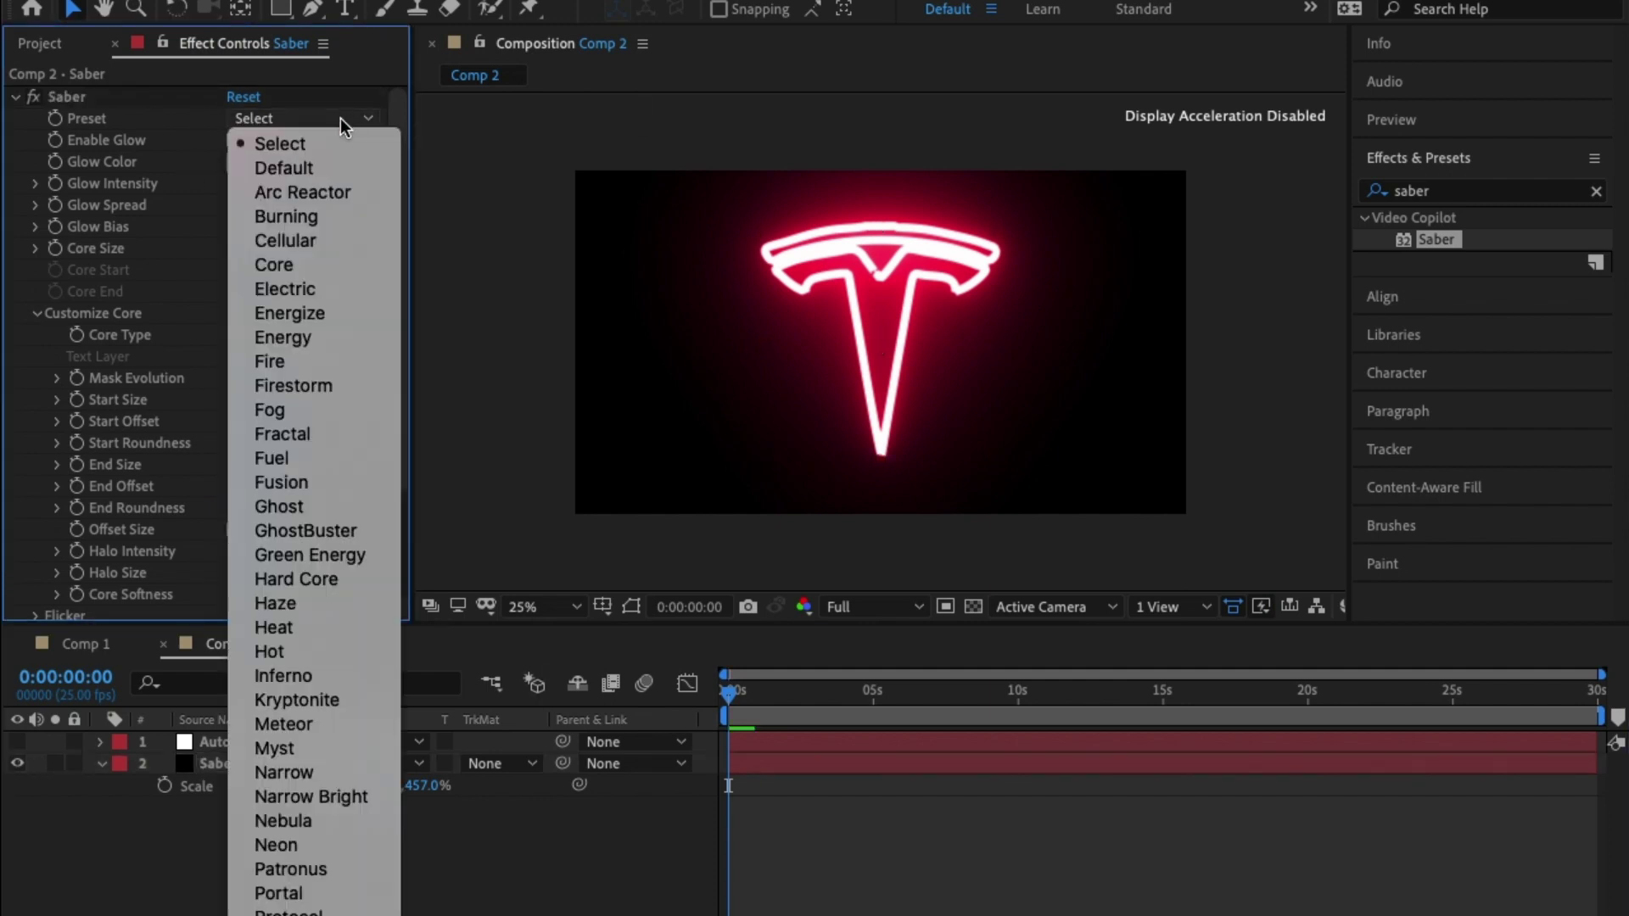
pyautogui.click(326, 359)
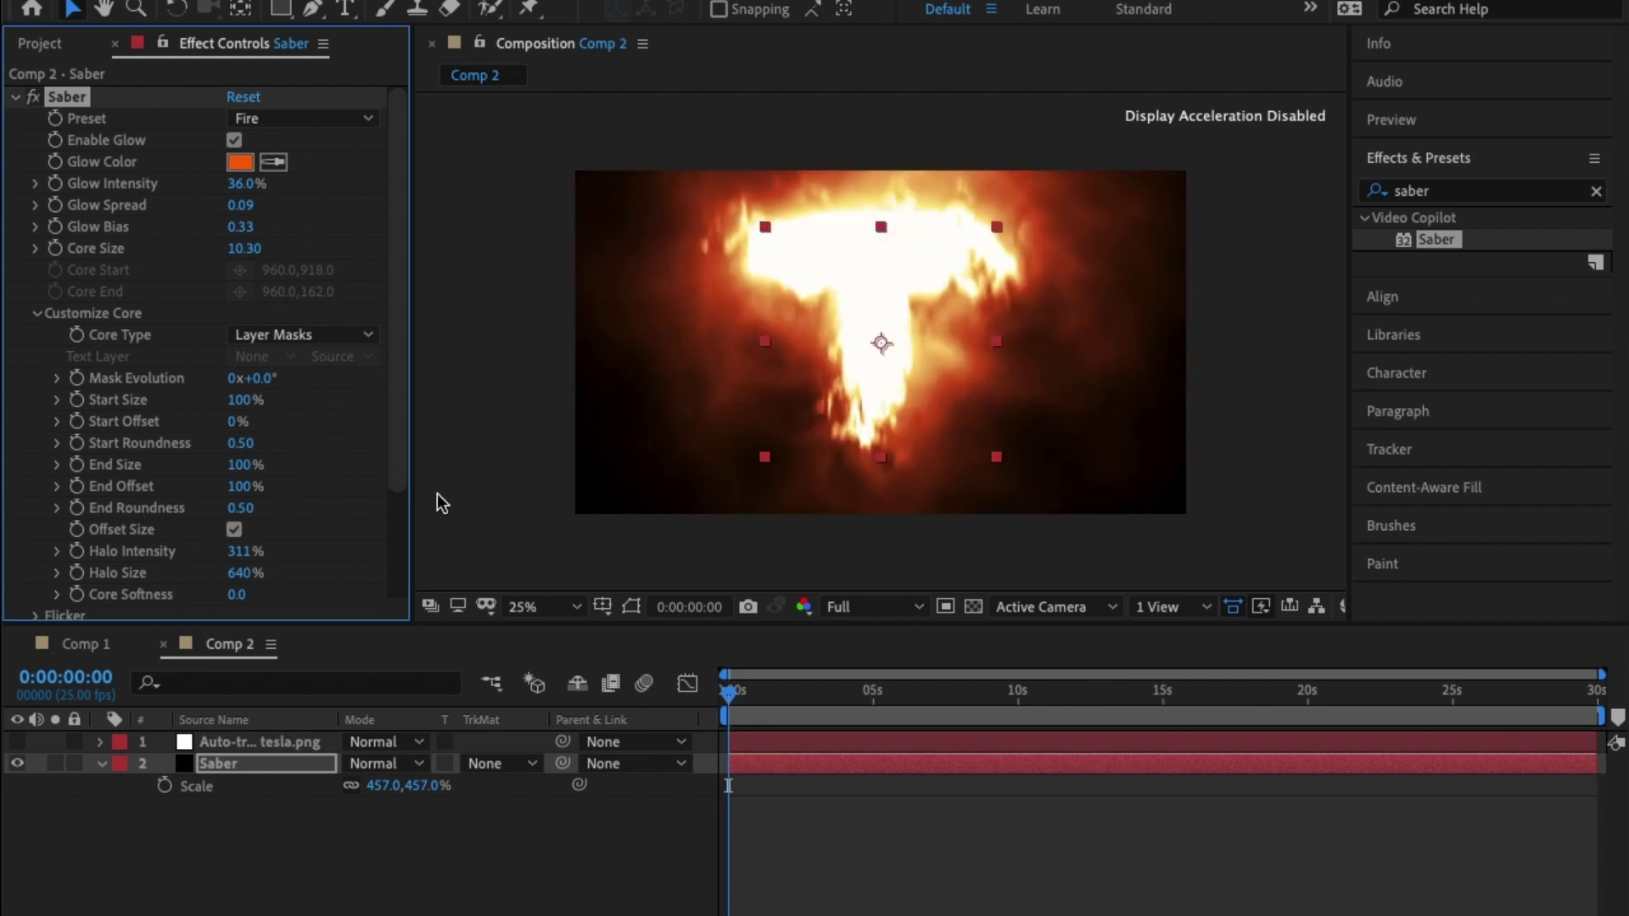
pyautogui.press('space')
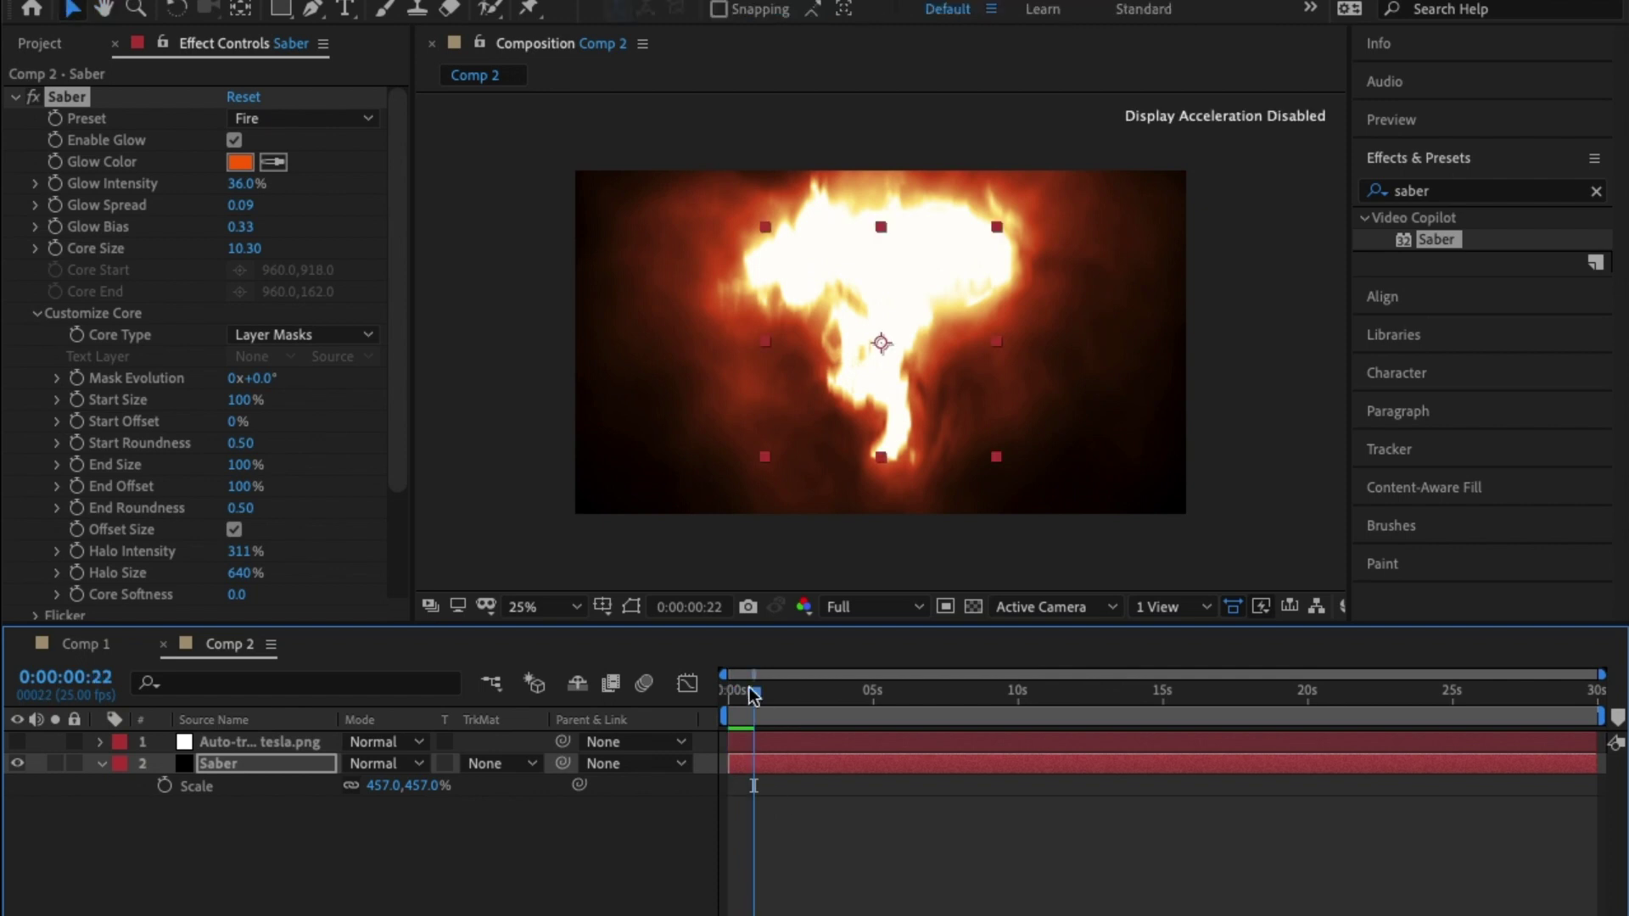
pyautogui.press('space')
# - Set Glow Intensity to 25% and Core Size to 5
pyautogui.moveTo(251, 183); pyautogui.dragTo(241, 183)
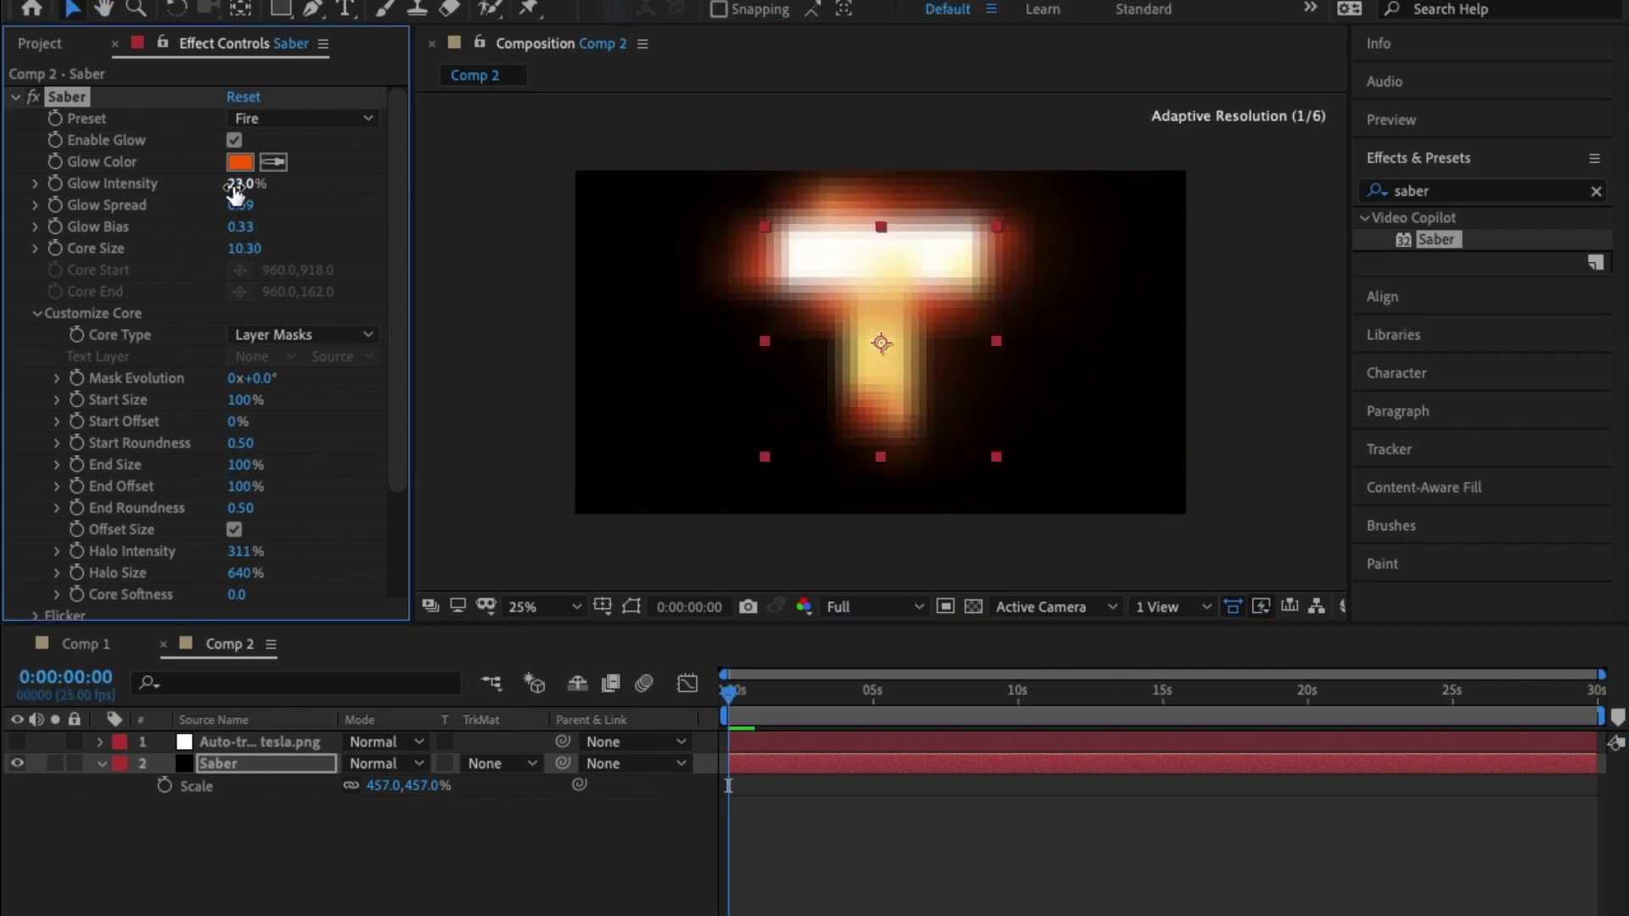
pyautogui.click(243, 184)
pyautogui.write('10')
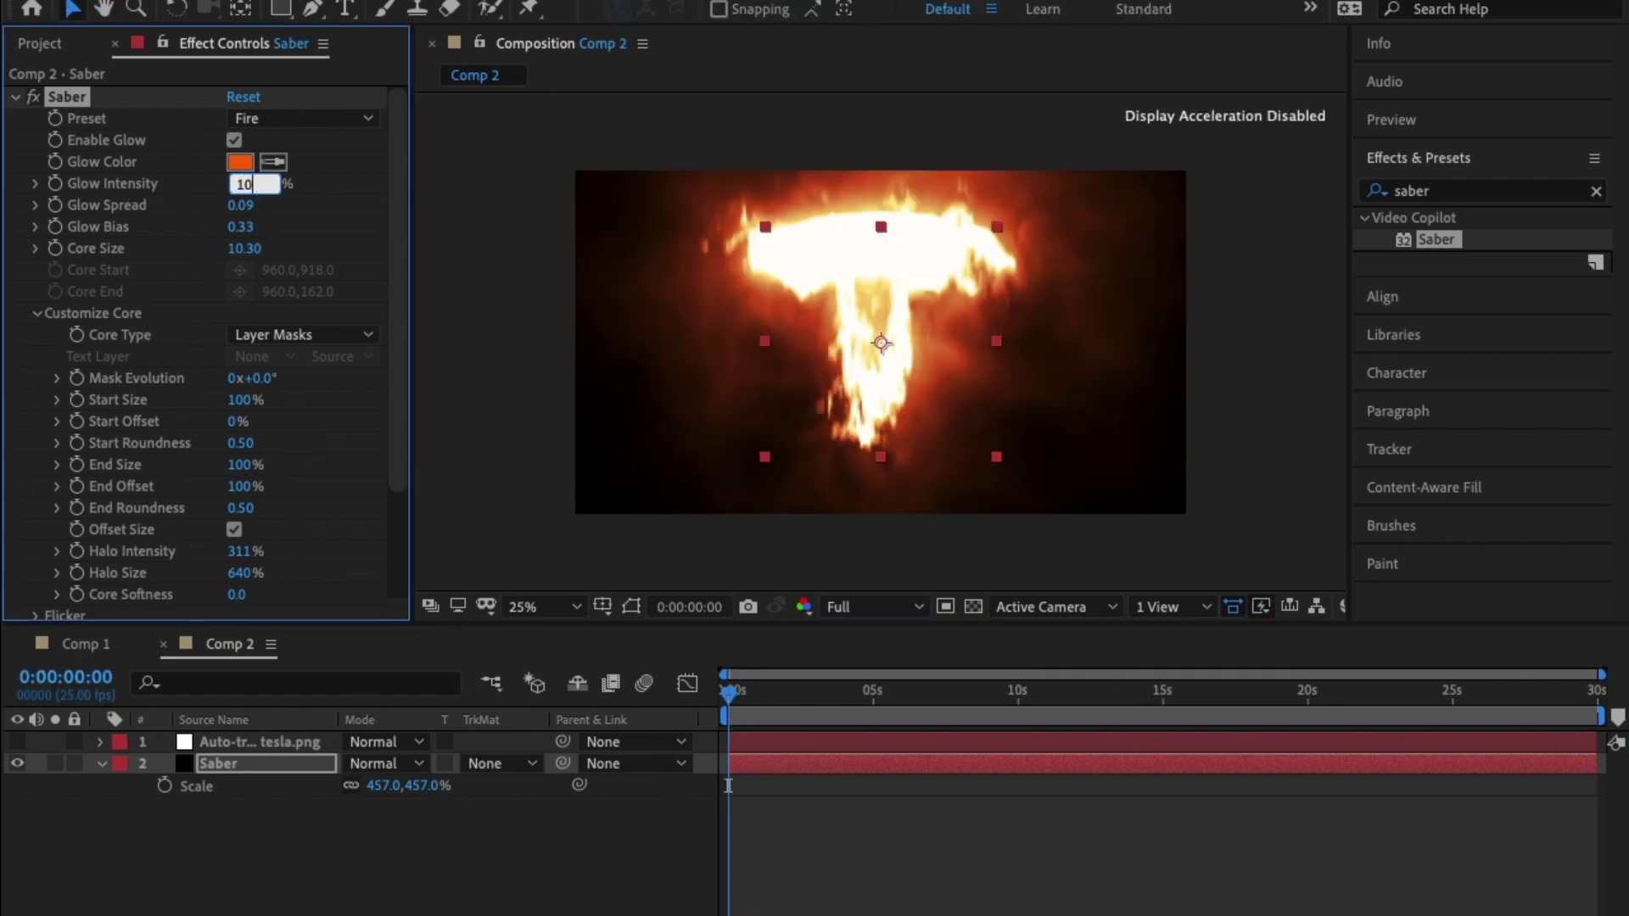
pyautogui.press('Return')
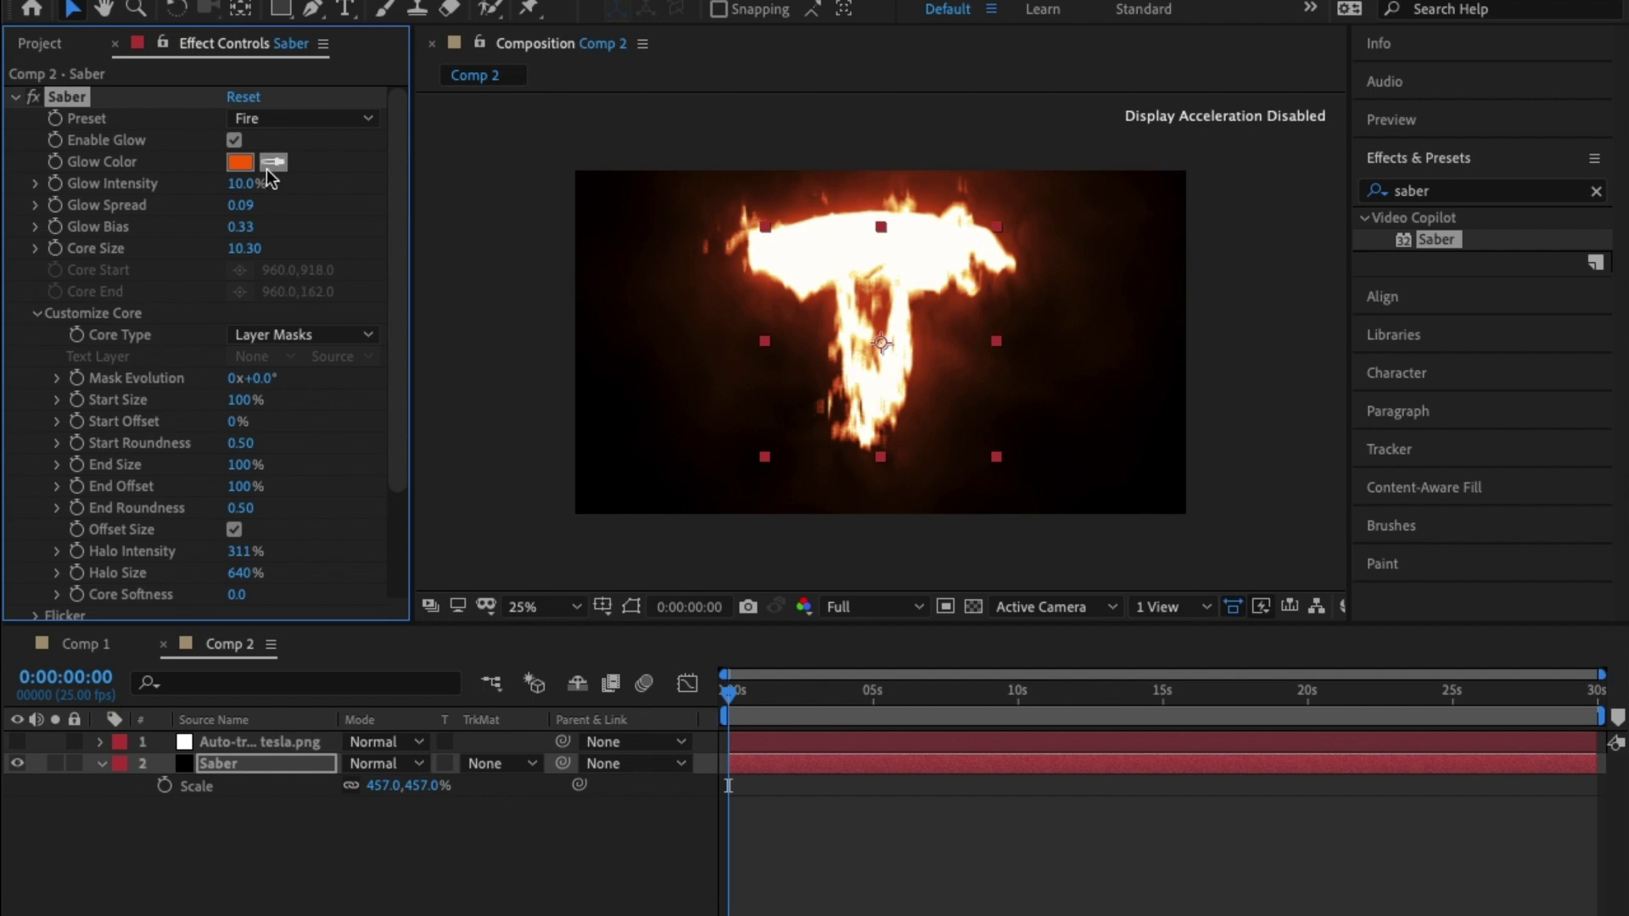
pyautogui.click(241, 184)
pyautogui.write('25')
pyautogui.press('Return')
pyautogui.click(258, 254)
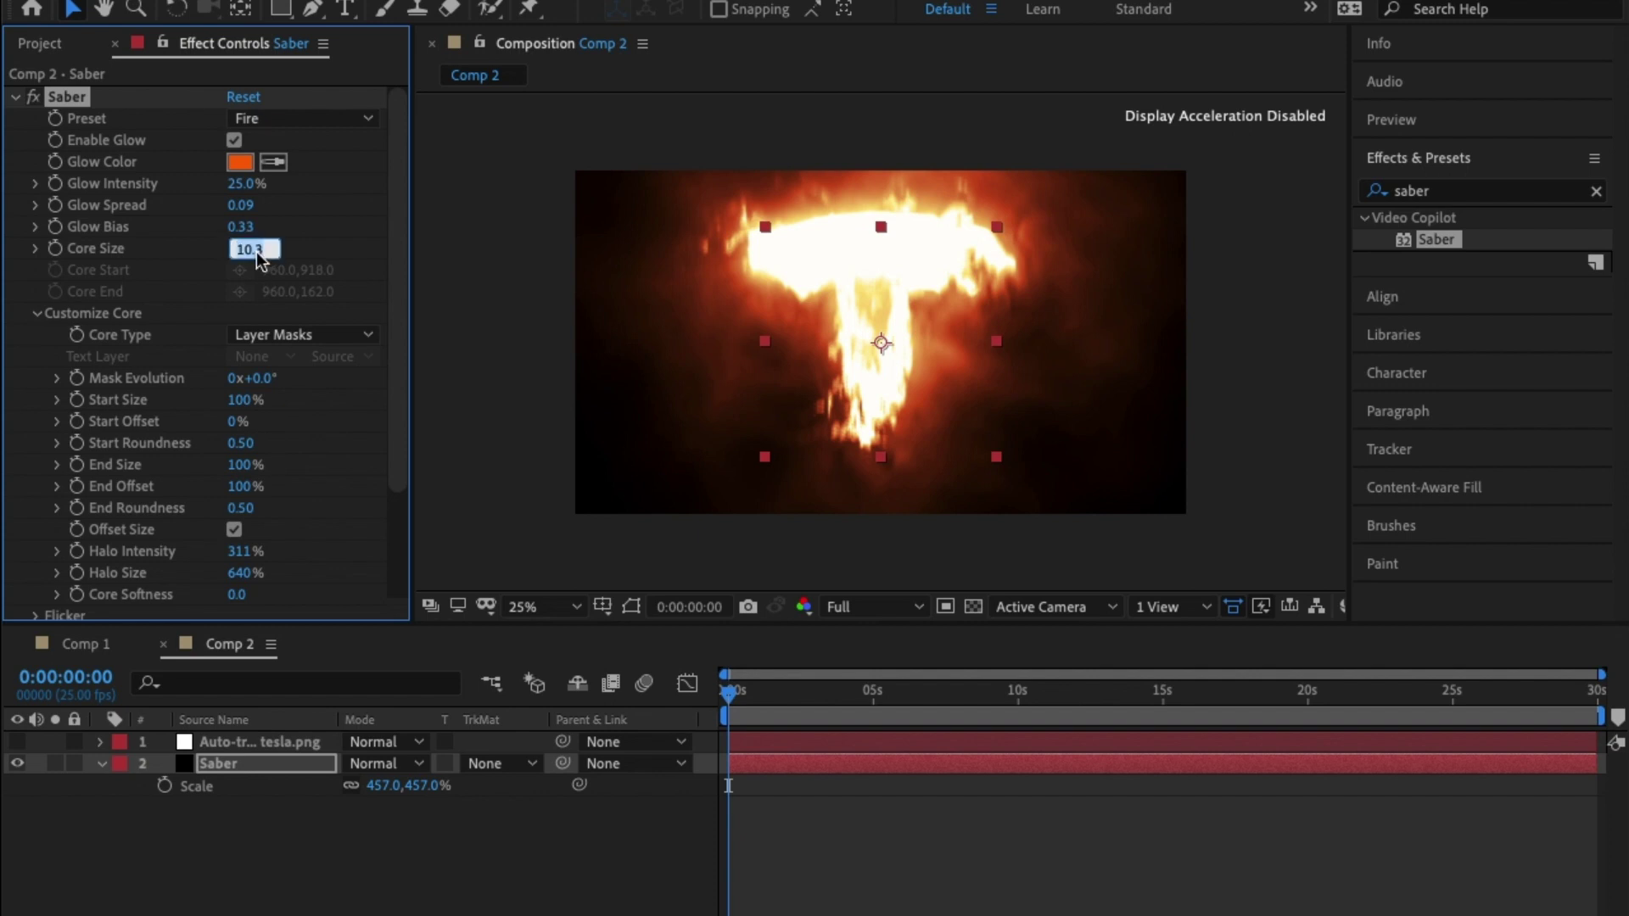
pyautogui.write('5')
pyautogui.press('Return')
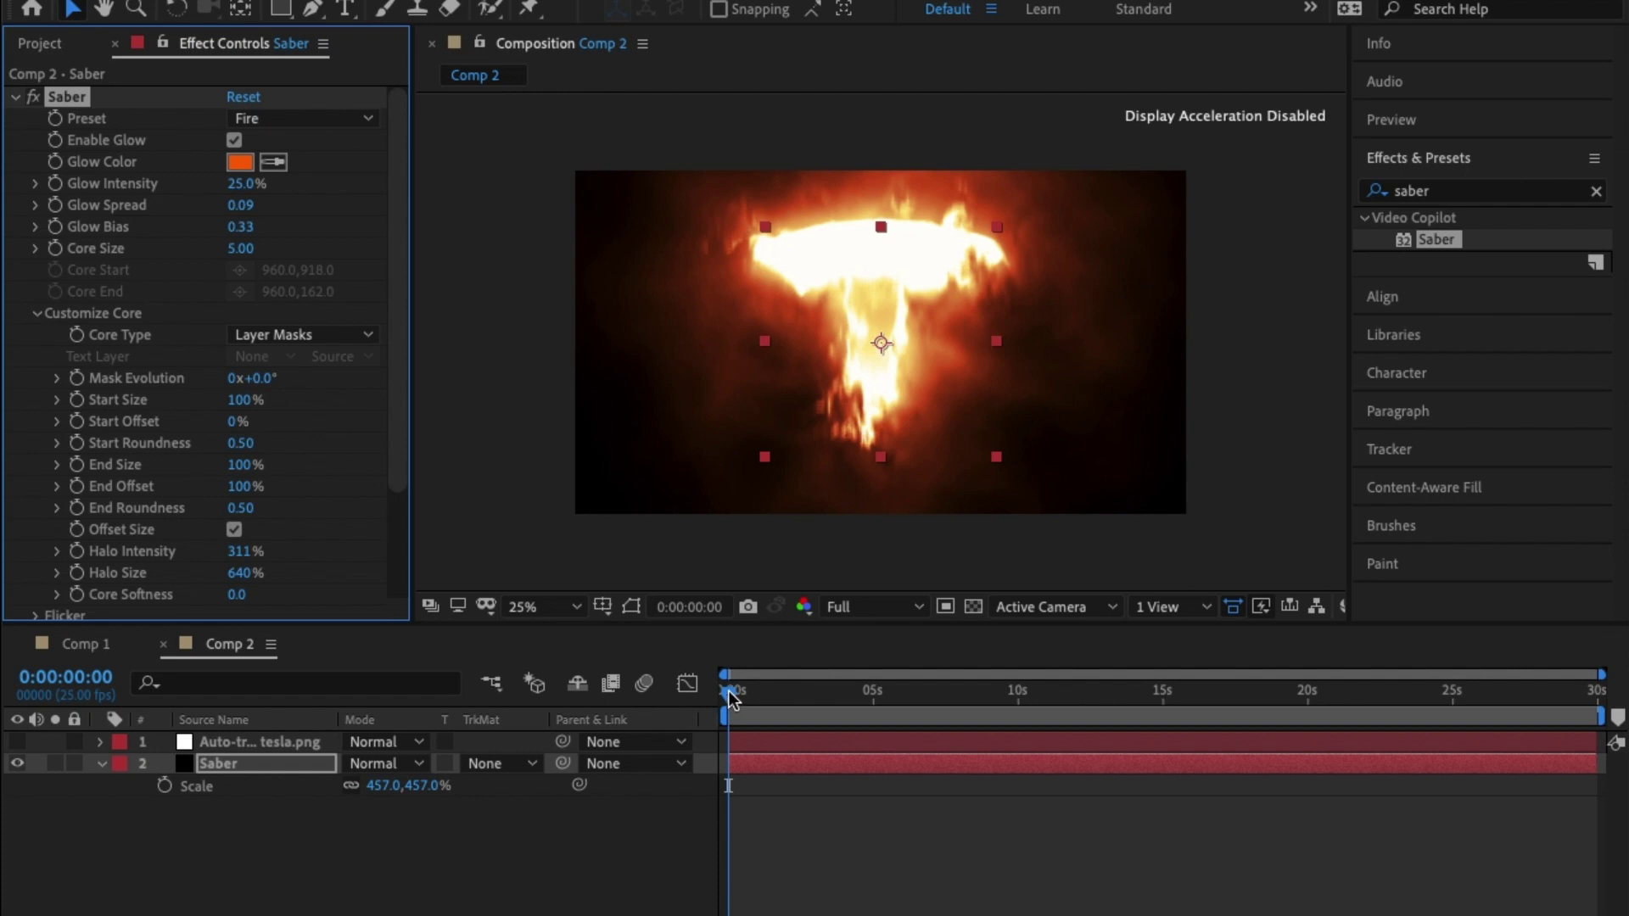
pyautogui.click(625, 854)
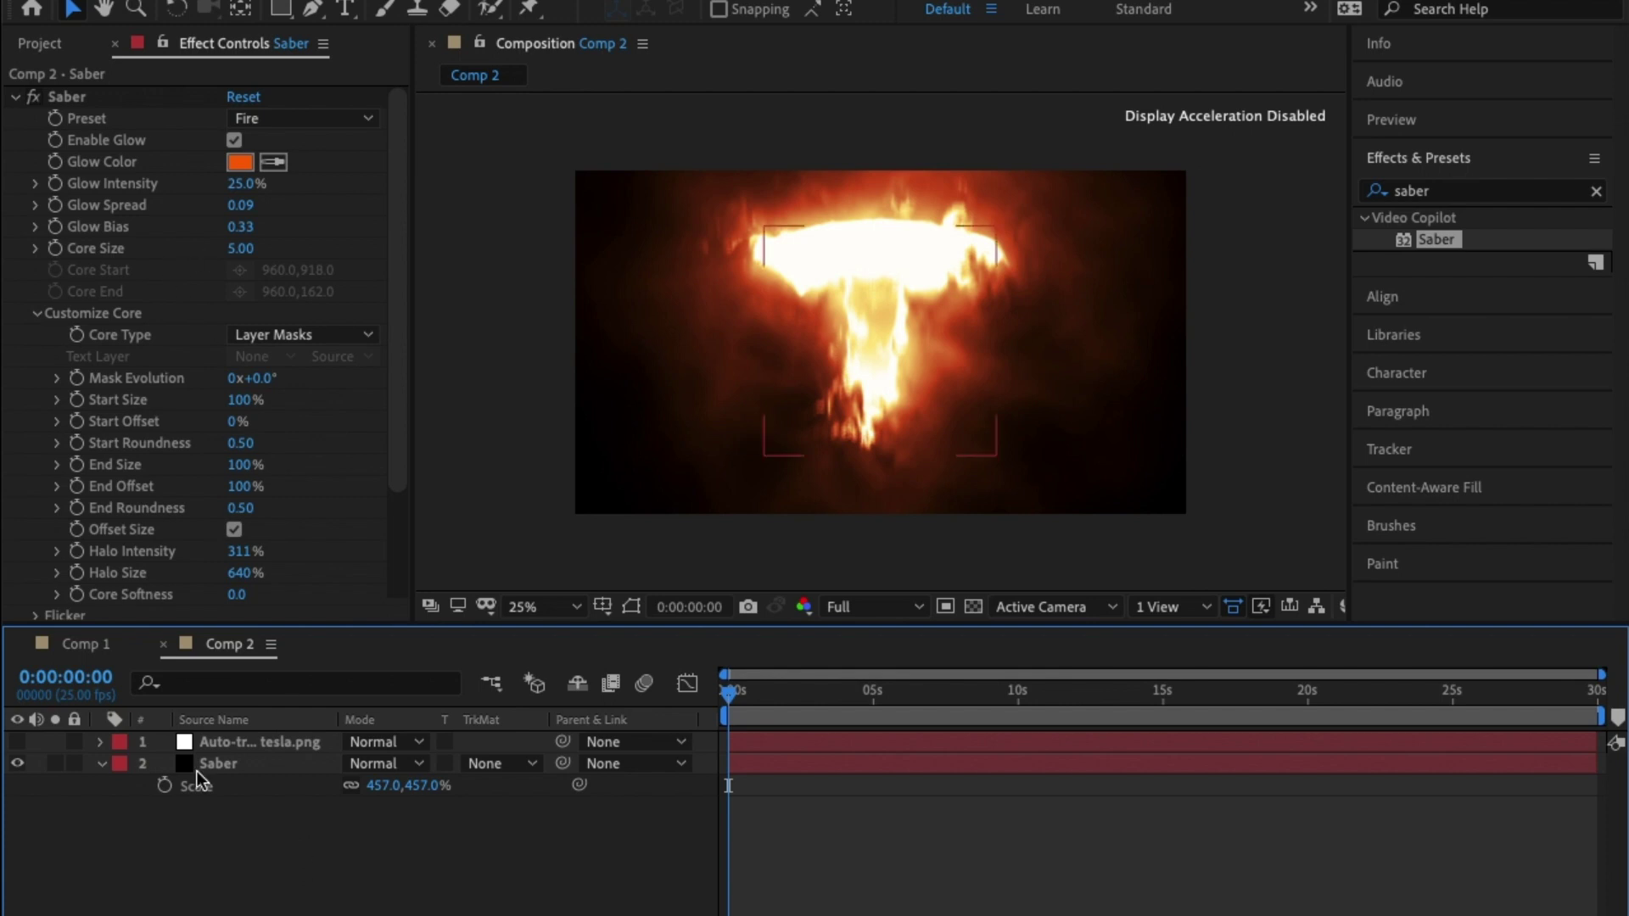
# - Create a new composition, Comp 3, with default settings
pyautogui.click(38, 44)
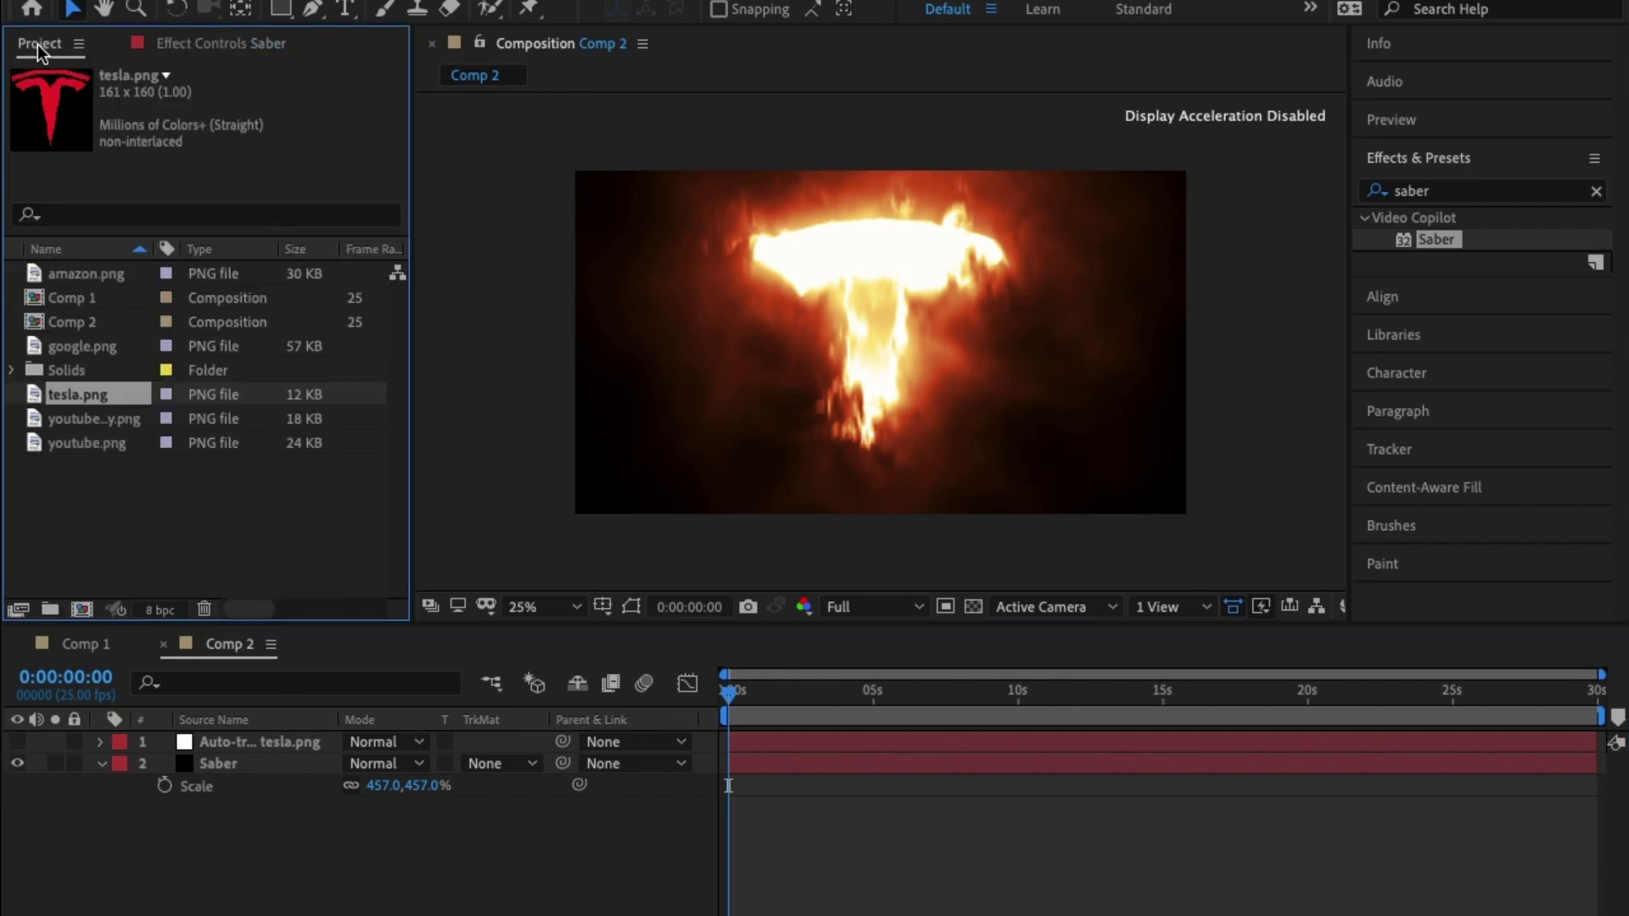
pyautogui.click(82, 610)
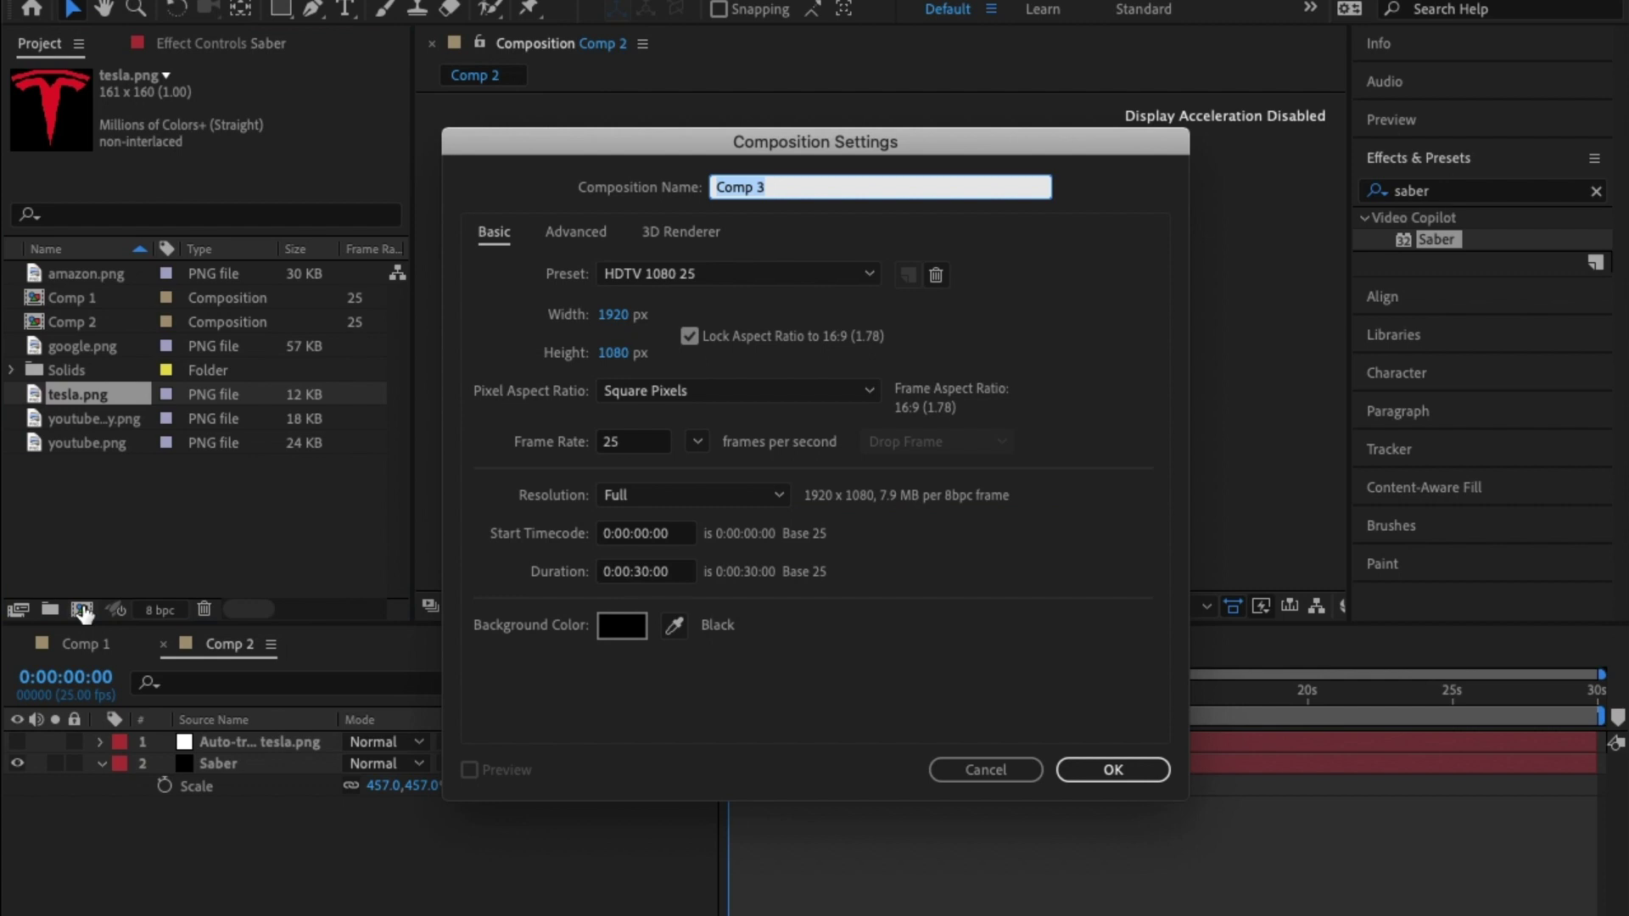
pyautogui.click(1121, 769)
# - Add a black solid layer to Comp 3 and rename it Saber
pyautogui.rightClick(323, 816)
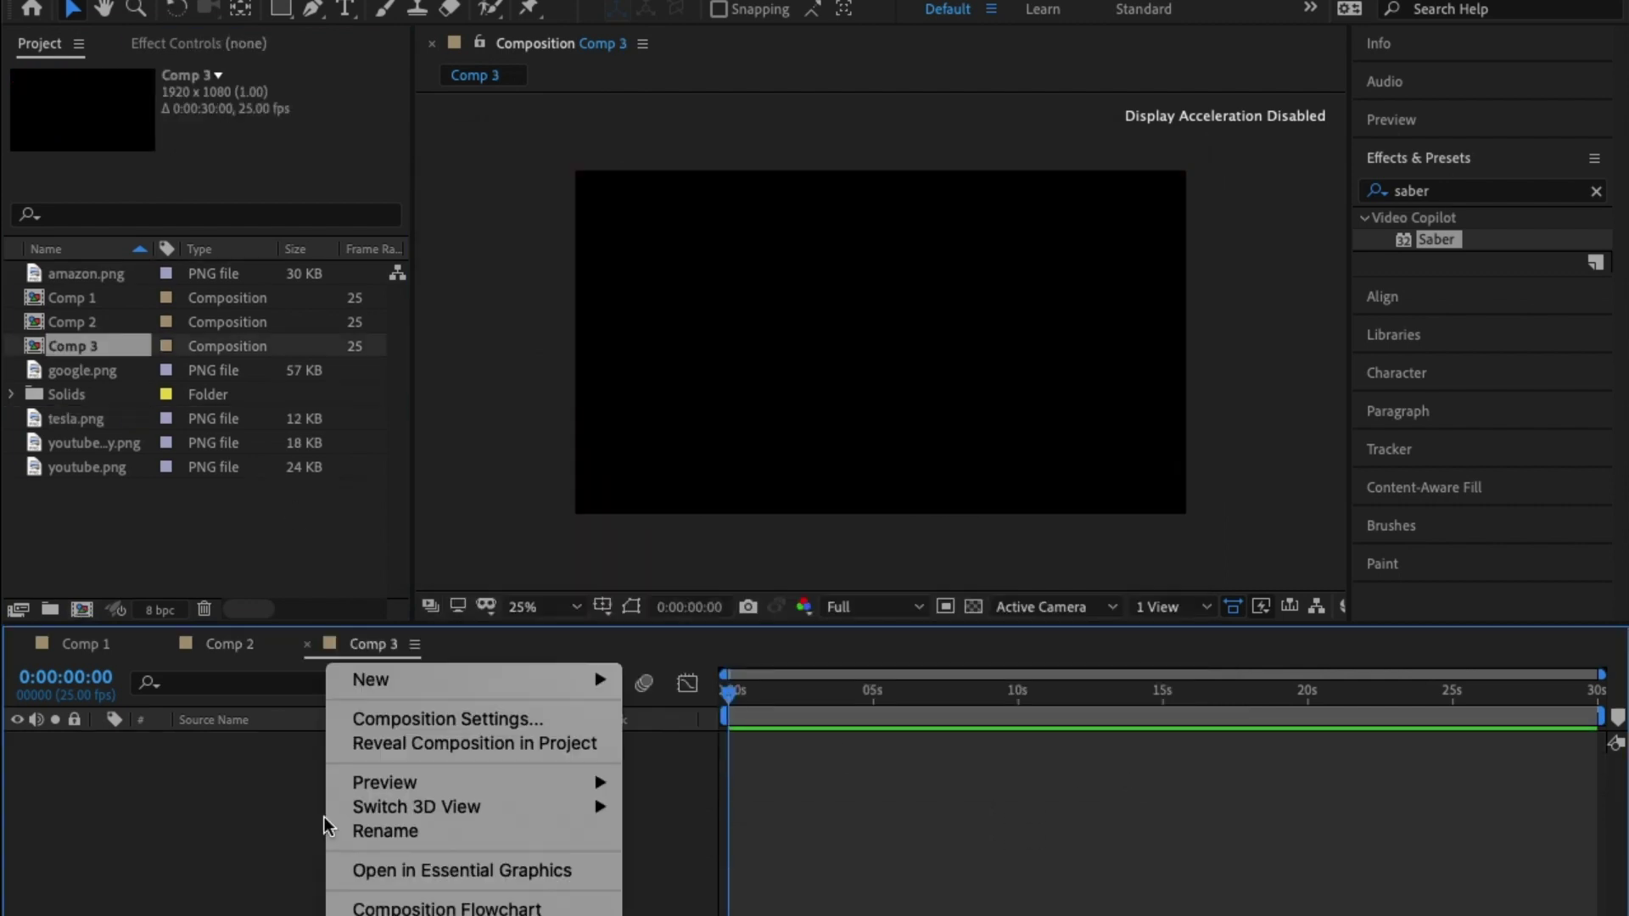
pyautogui.moveTo(516, 677)
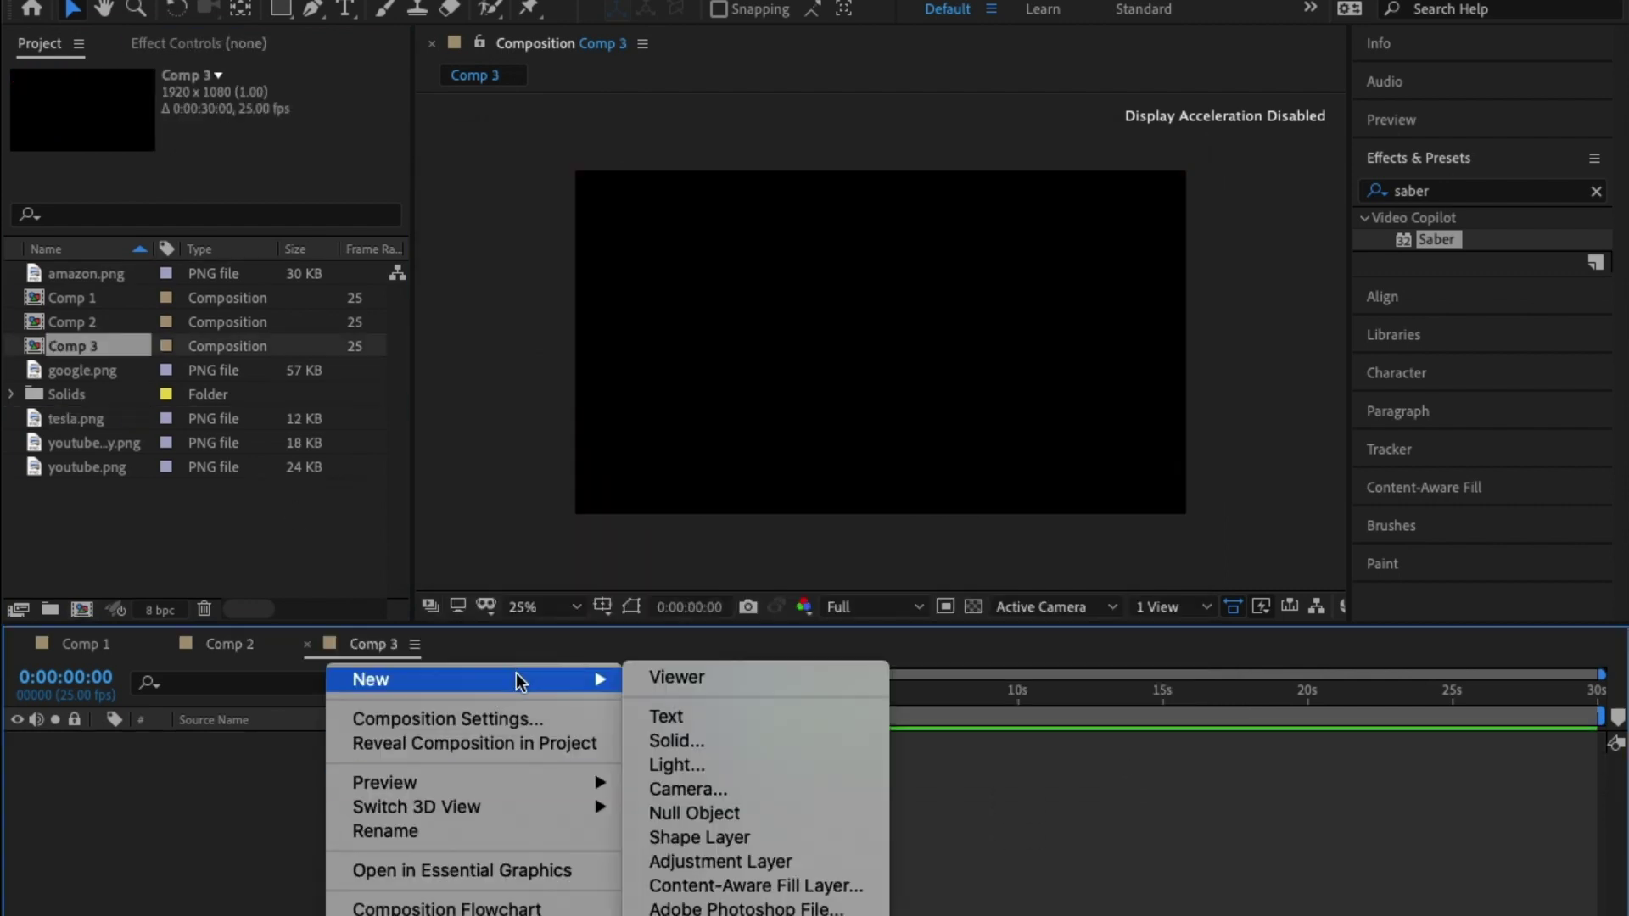
pyautogui.click(762, 745)
pyautogui.press('Return')
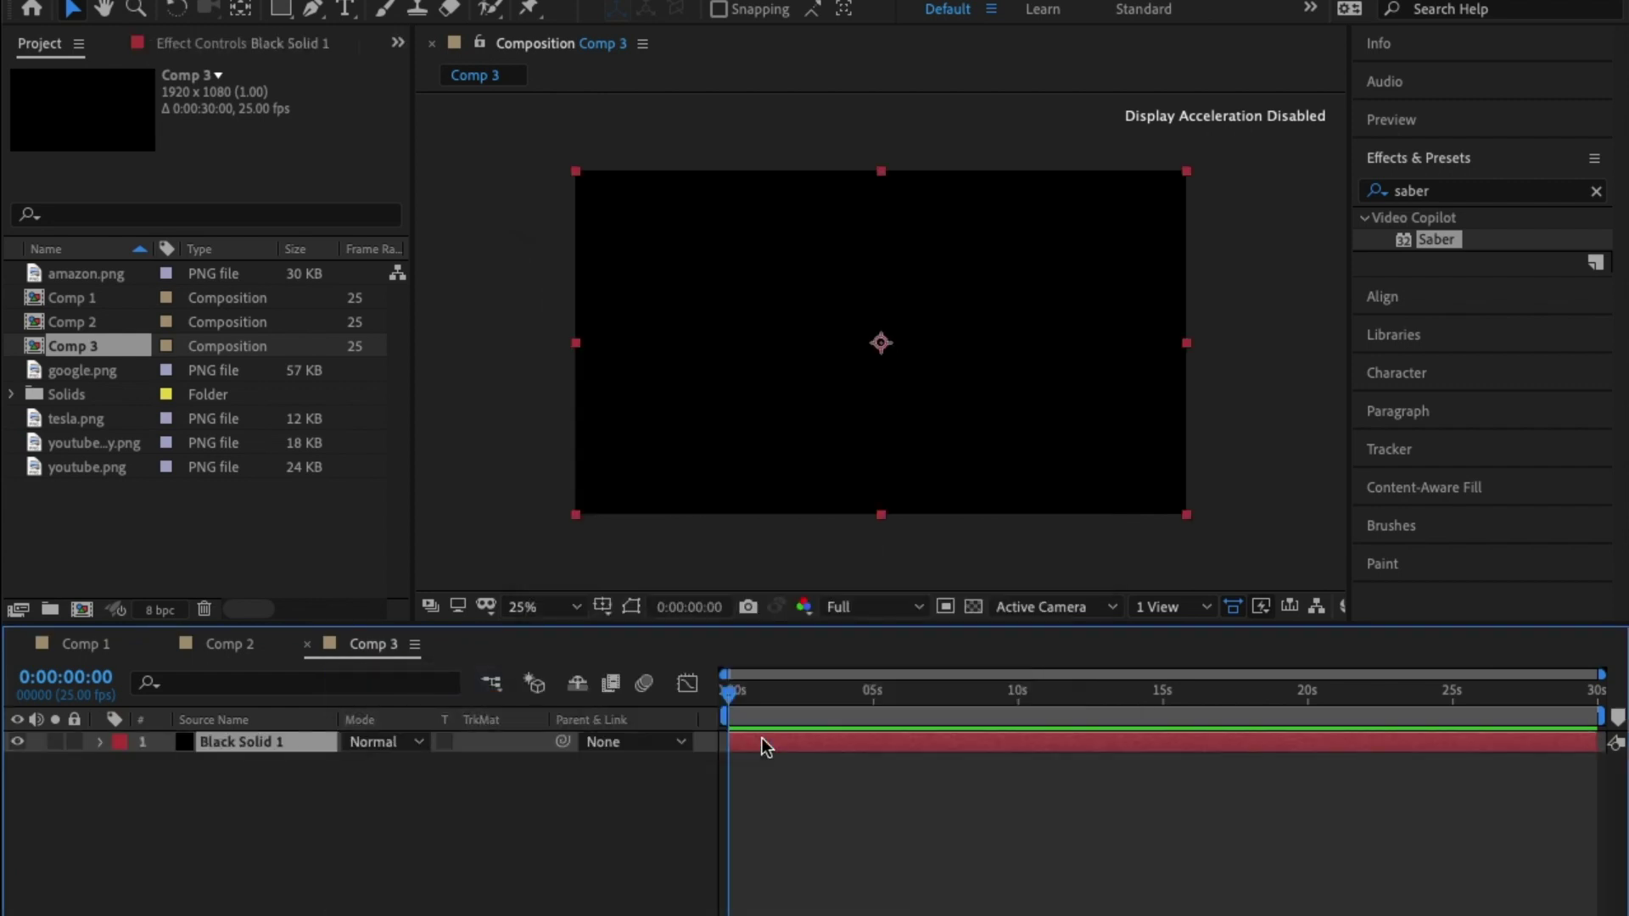
pyautogui.press('Return')
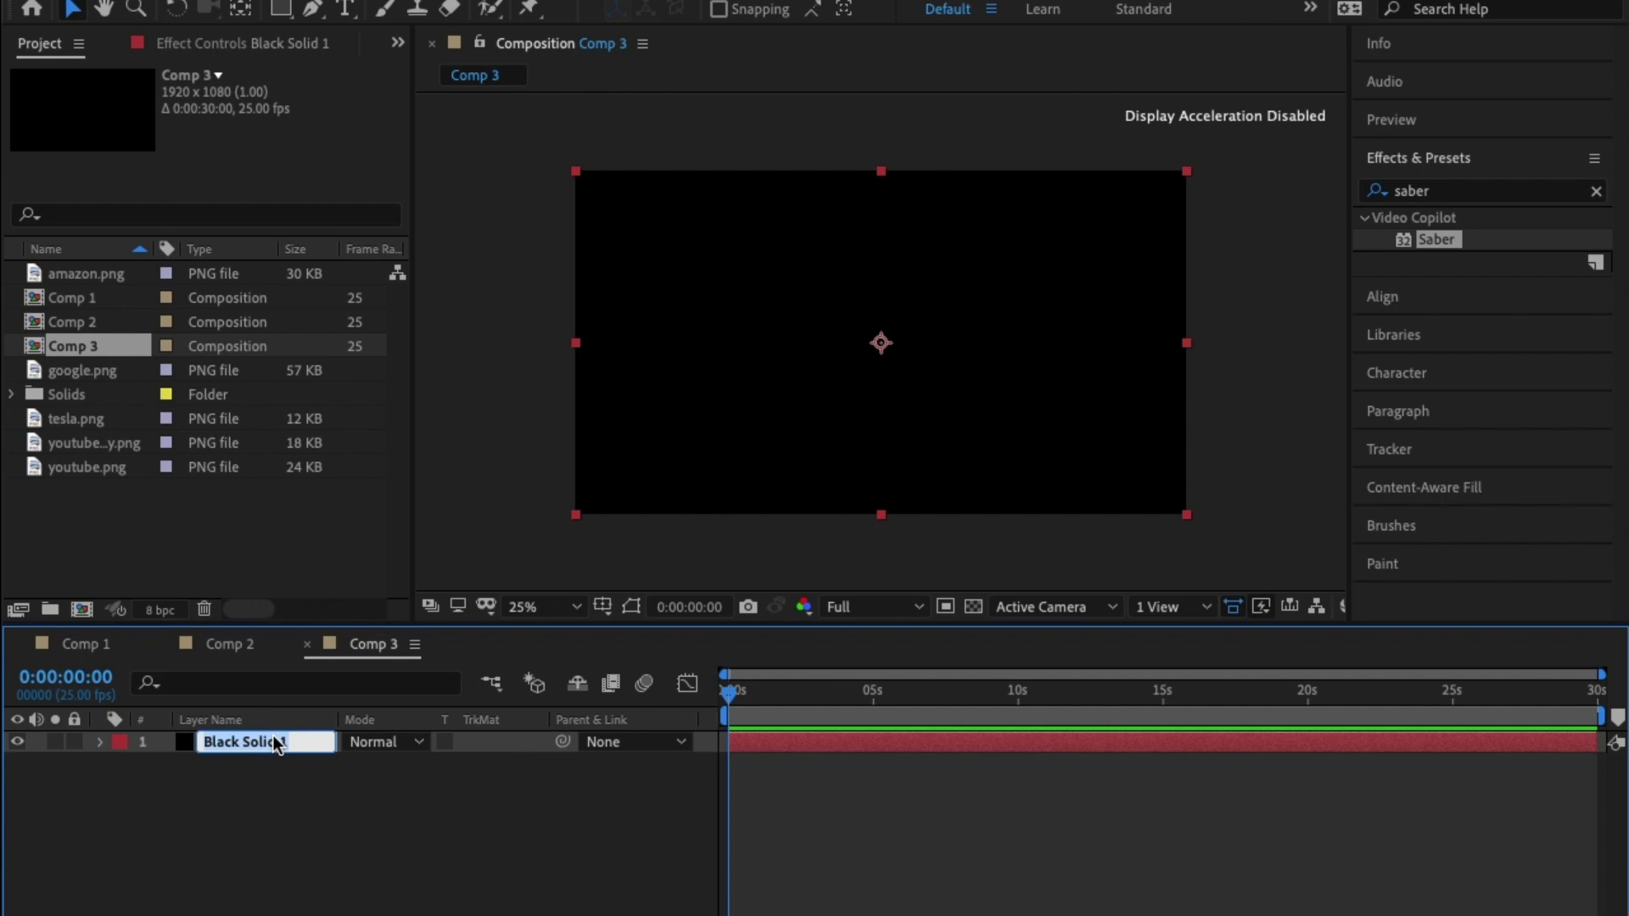
pyautogui.write('Saber')
pyautogui.press('Return')
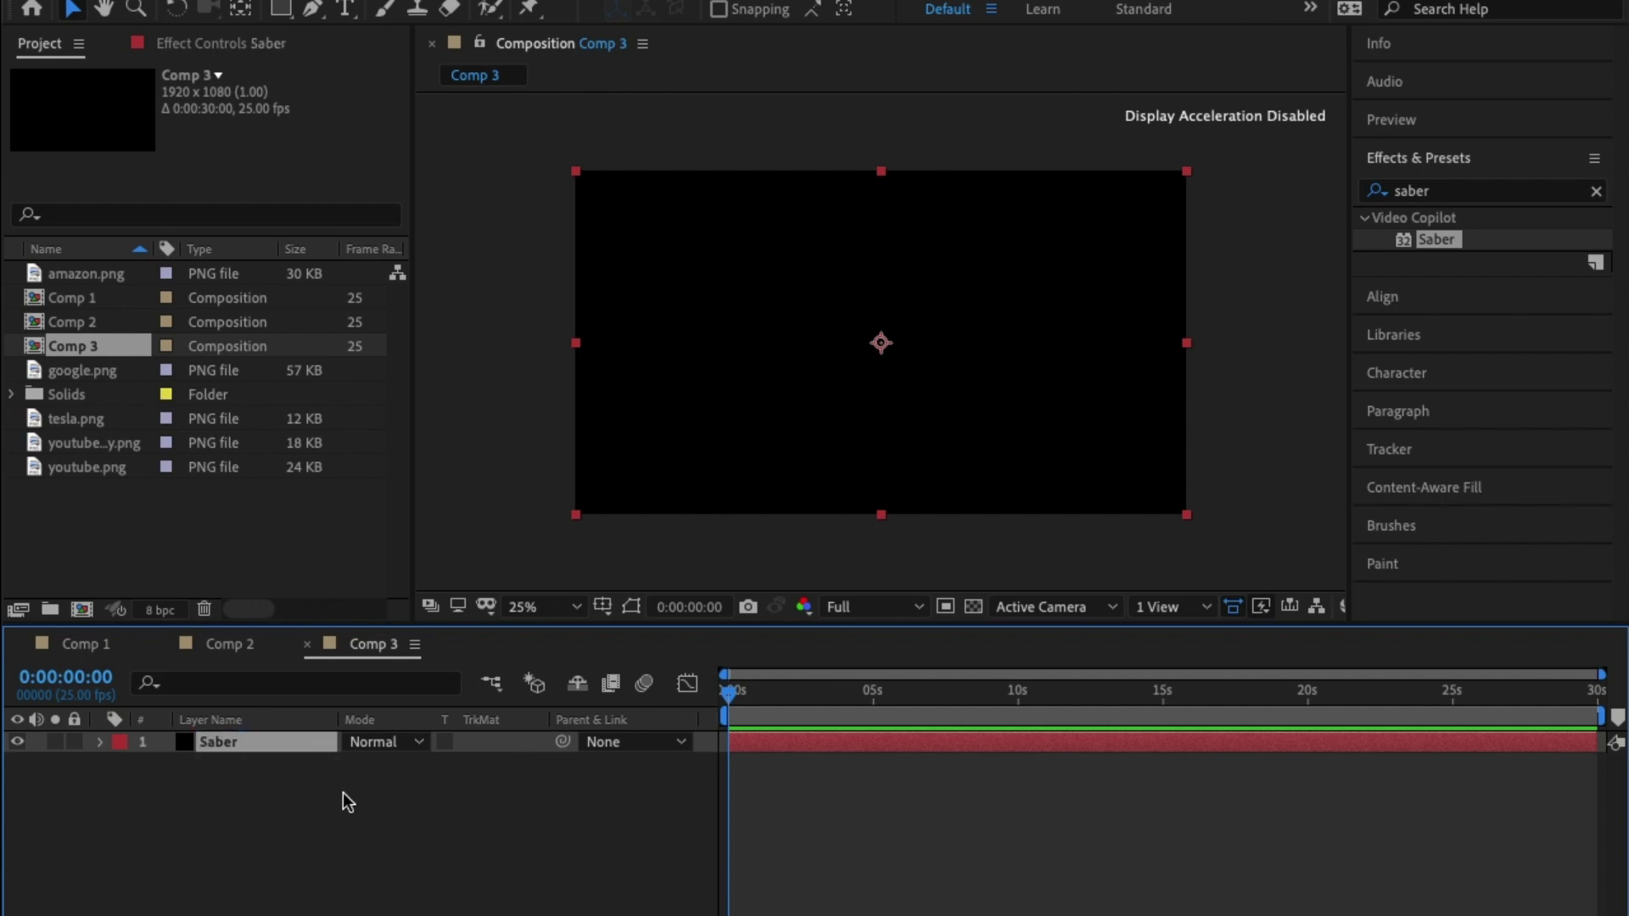
pyautogui.click(345, 801)
# - Apply the Saber effect to the layer and draw a circular ellipse mask centred on the blade
pyautogui.moveTo(1451, 246); pyautogui.dragTo(938, 741)
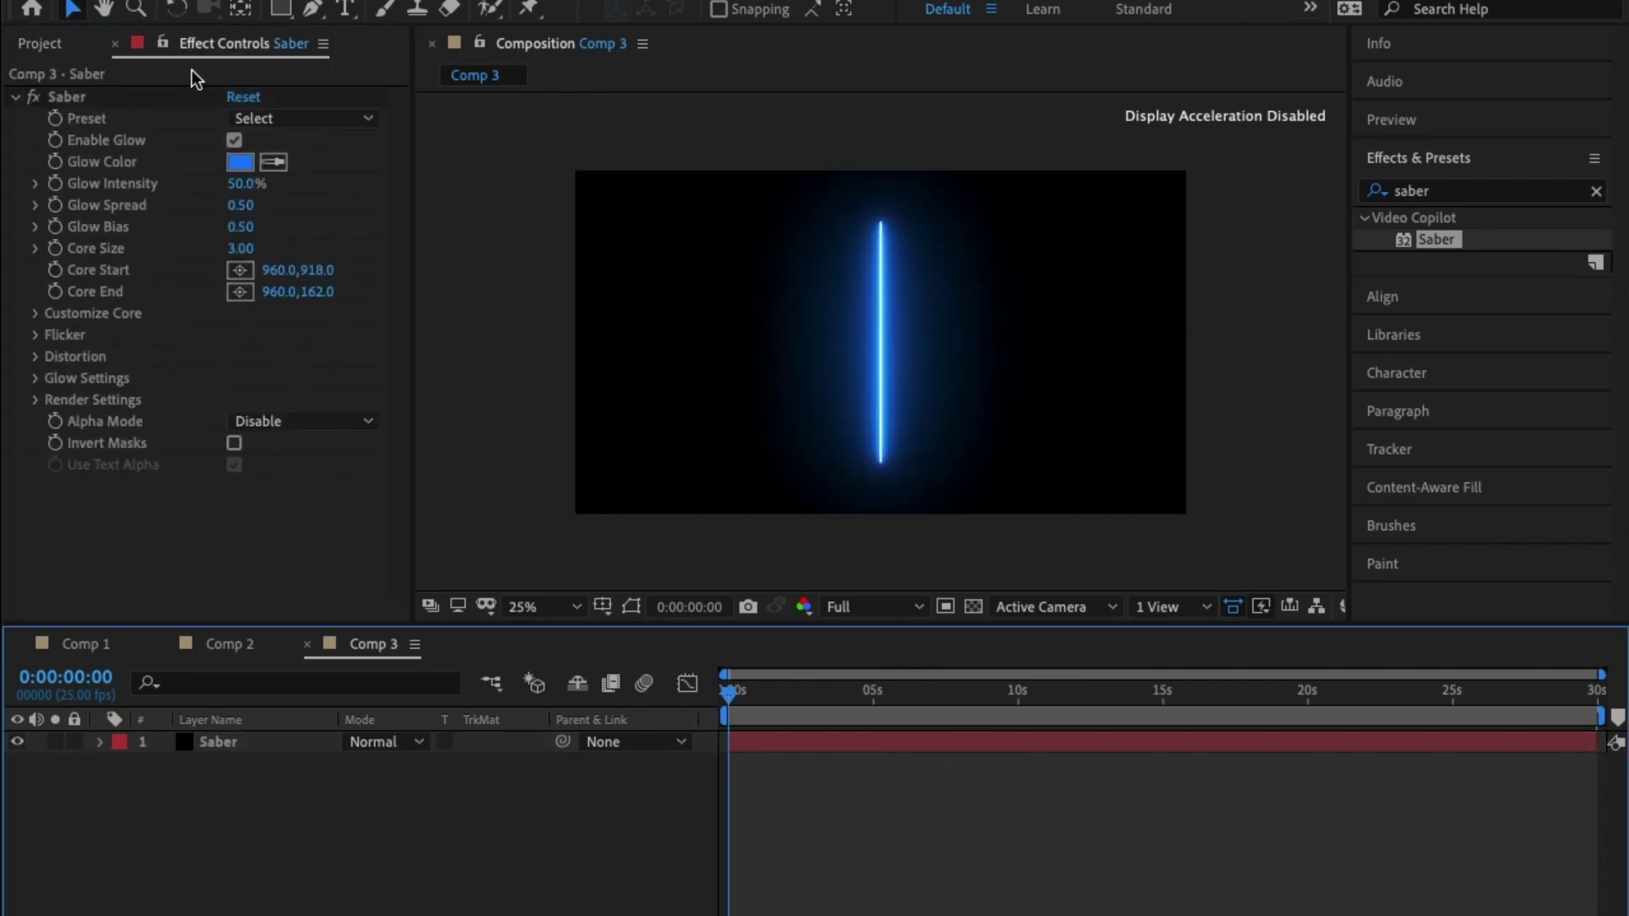
pyautogui.click(284, 10)
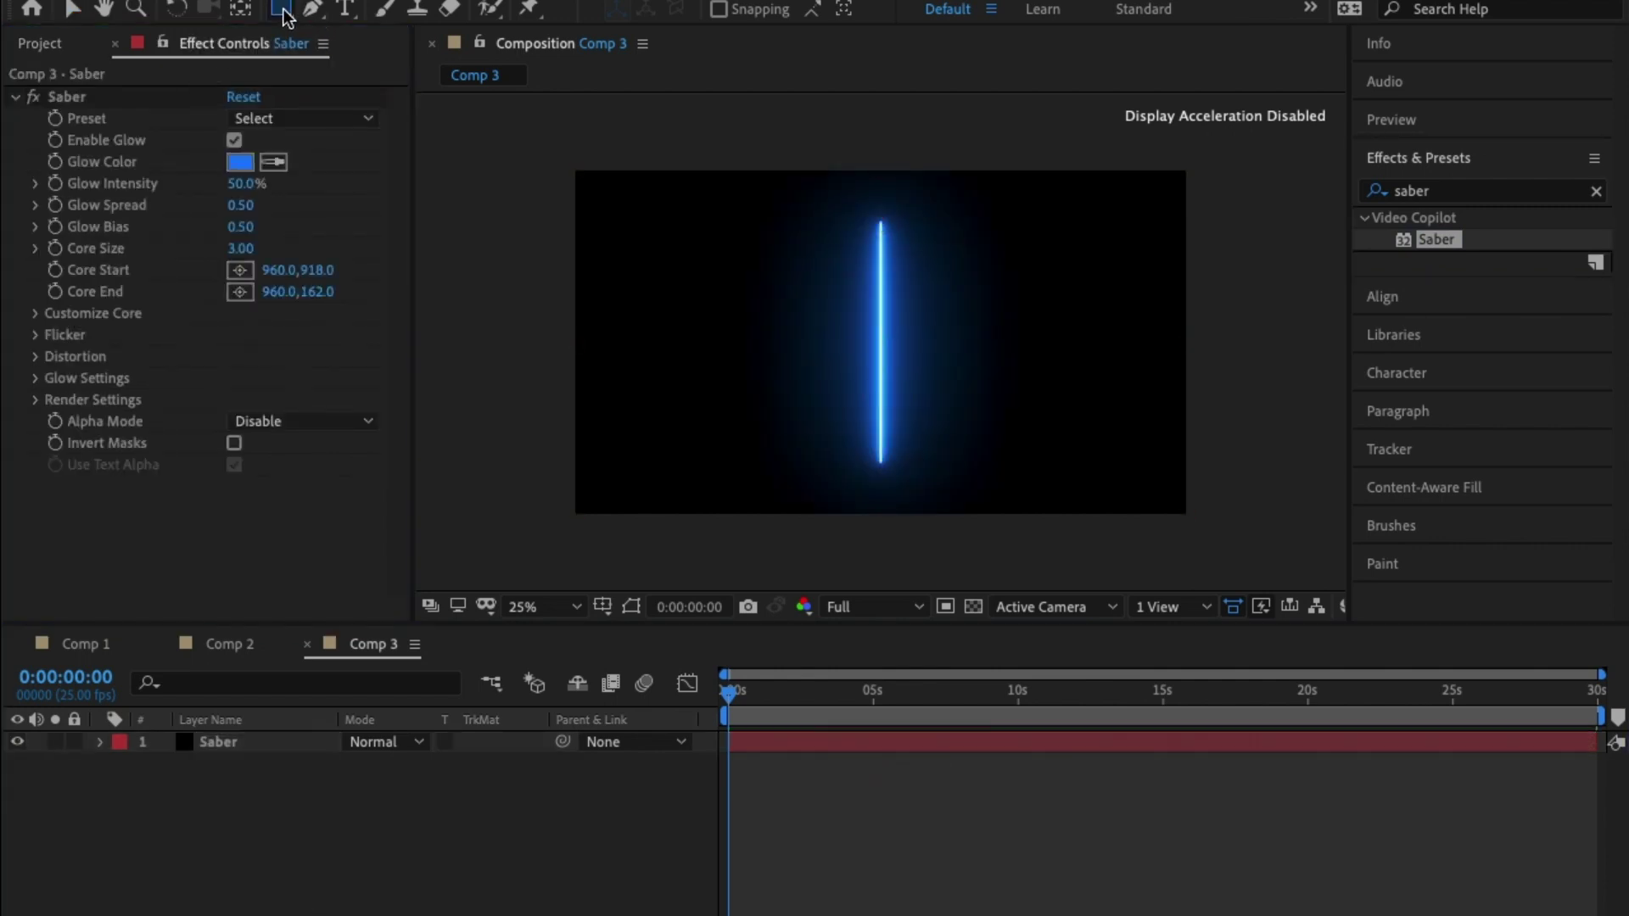
pyautogui.moveTo(284, 10); pyautogui.dragTo(364, 51)
pyautogui.moveTo(849, 383); pyautogui.dragTo(978, 378)
pyautogui.press('v')
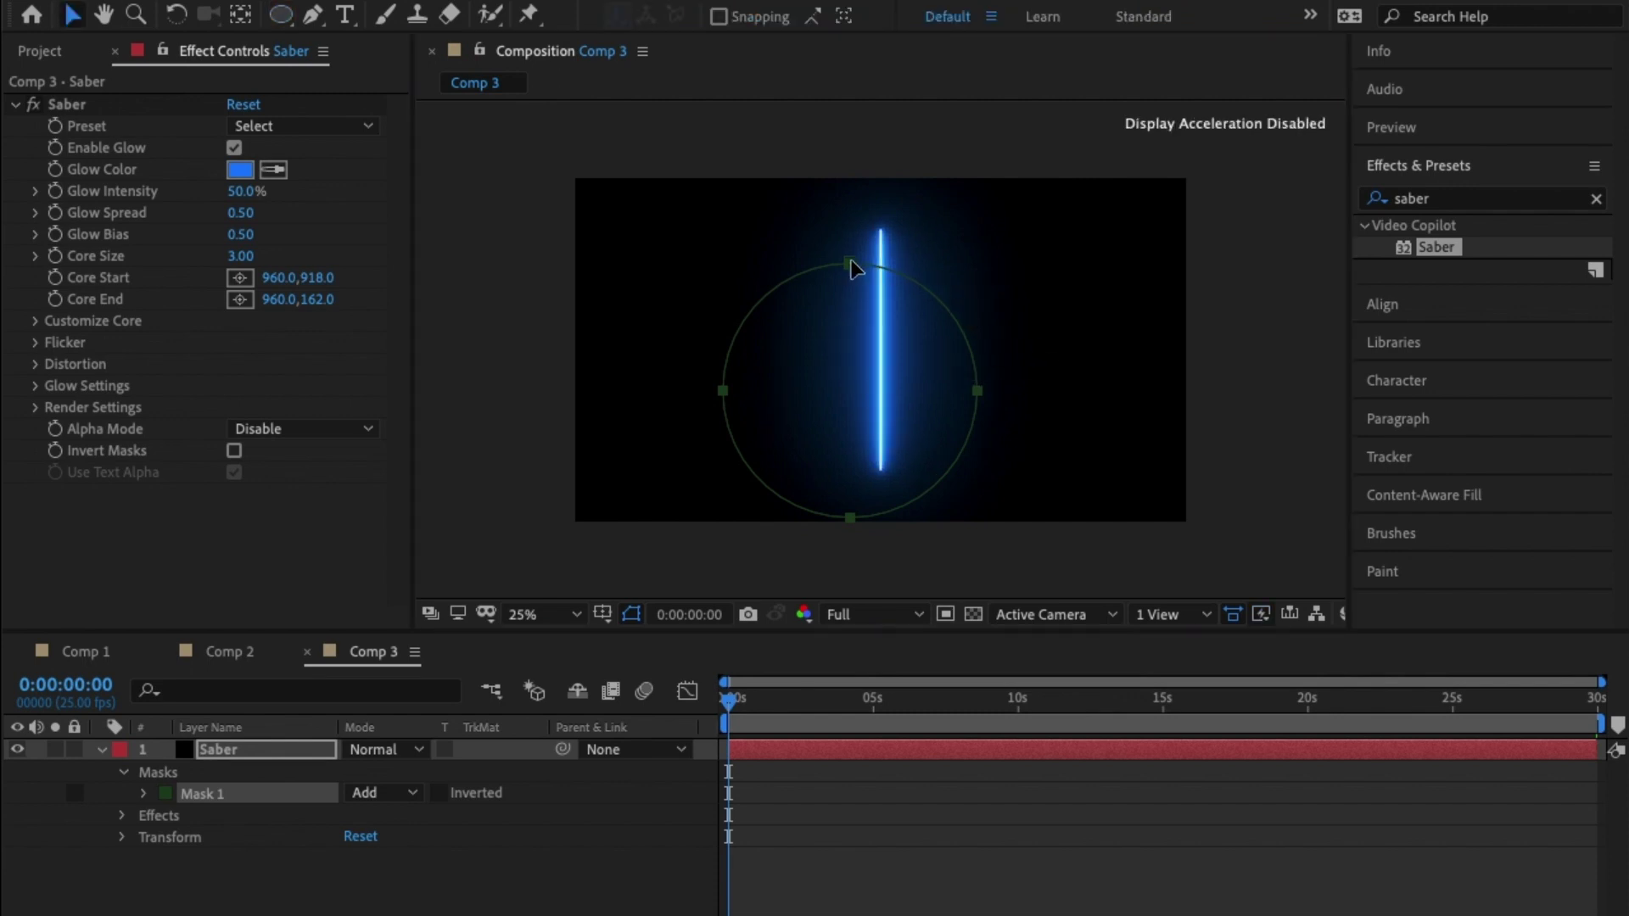
pyautogui.moveTo(852, 264); pyautogui.dragTo(883, 225)
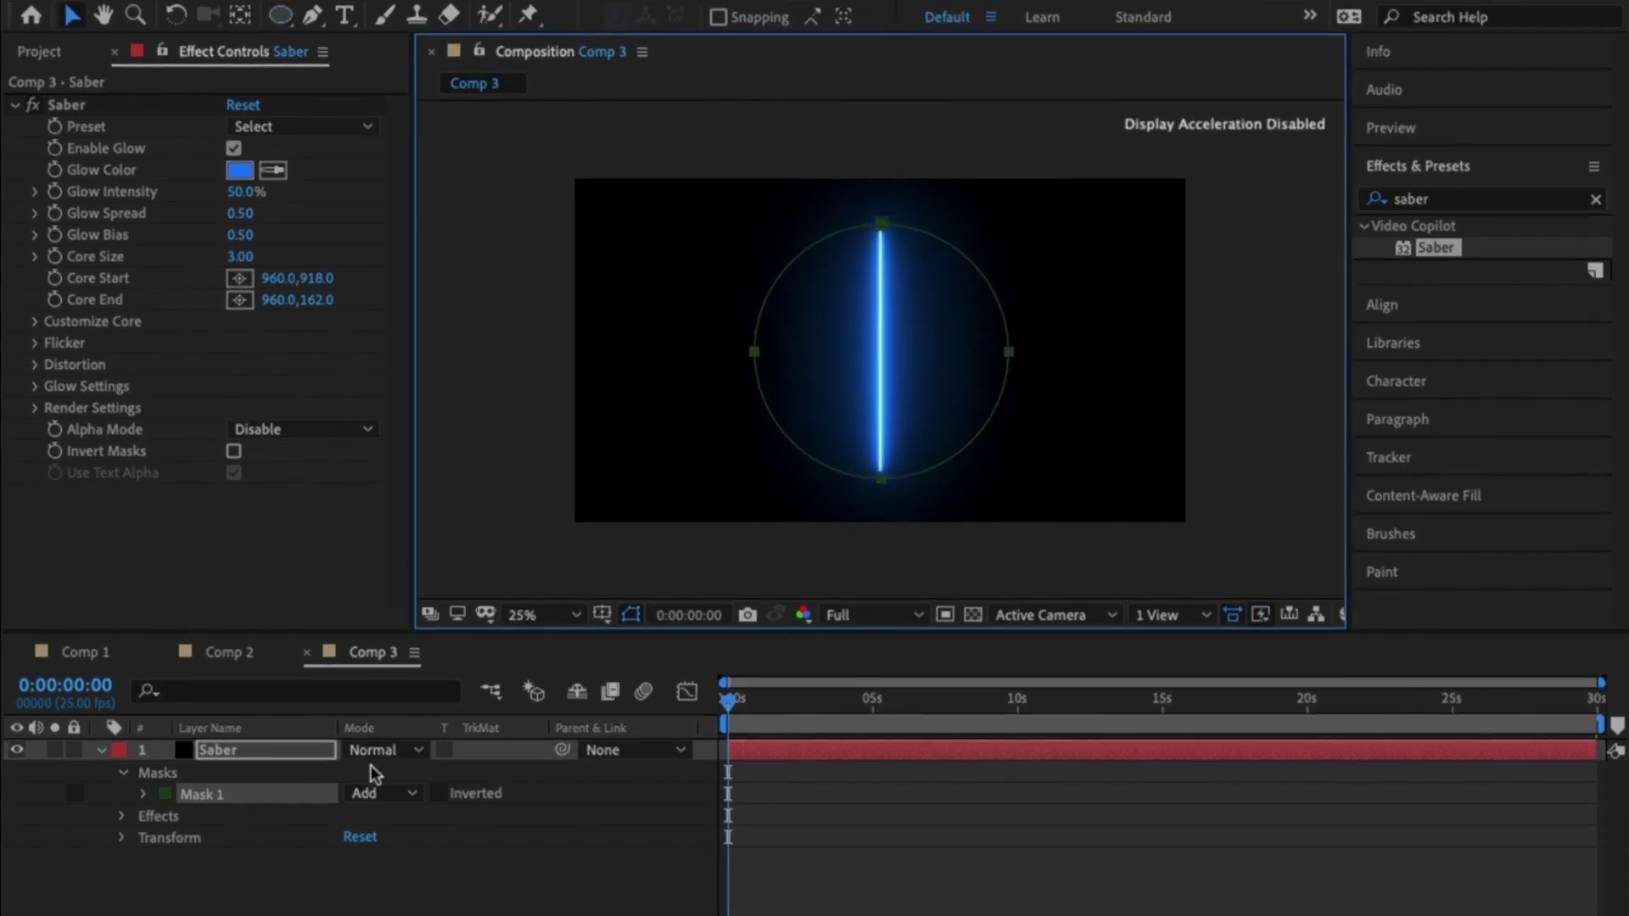
# - Set the Saber's Render Settings Composite Settings to Transparent
pyautogui.click(36, 407)
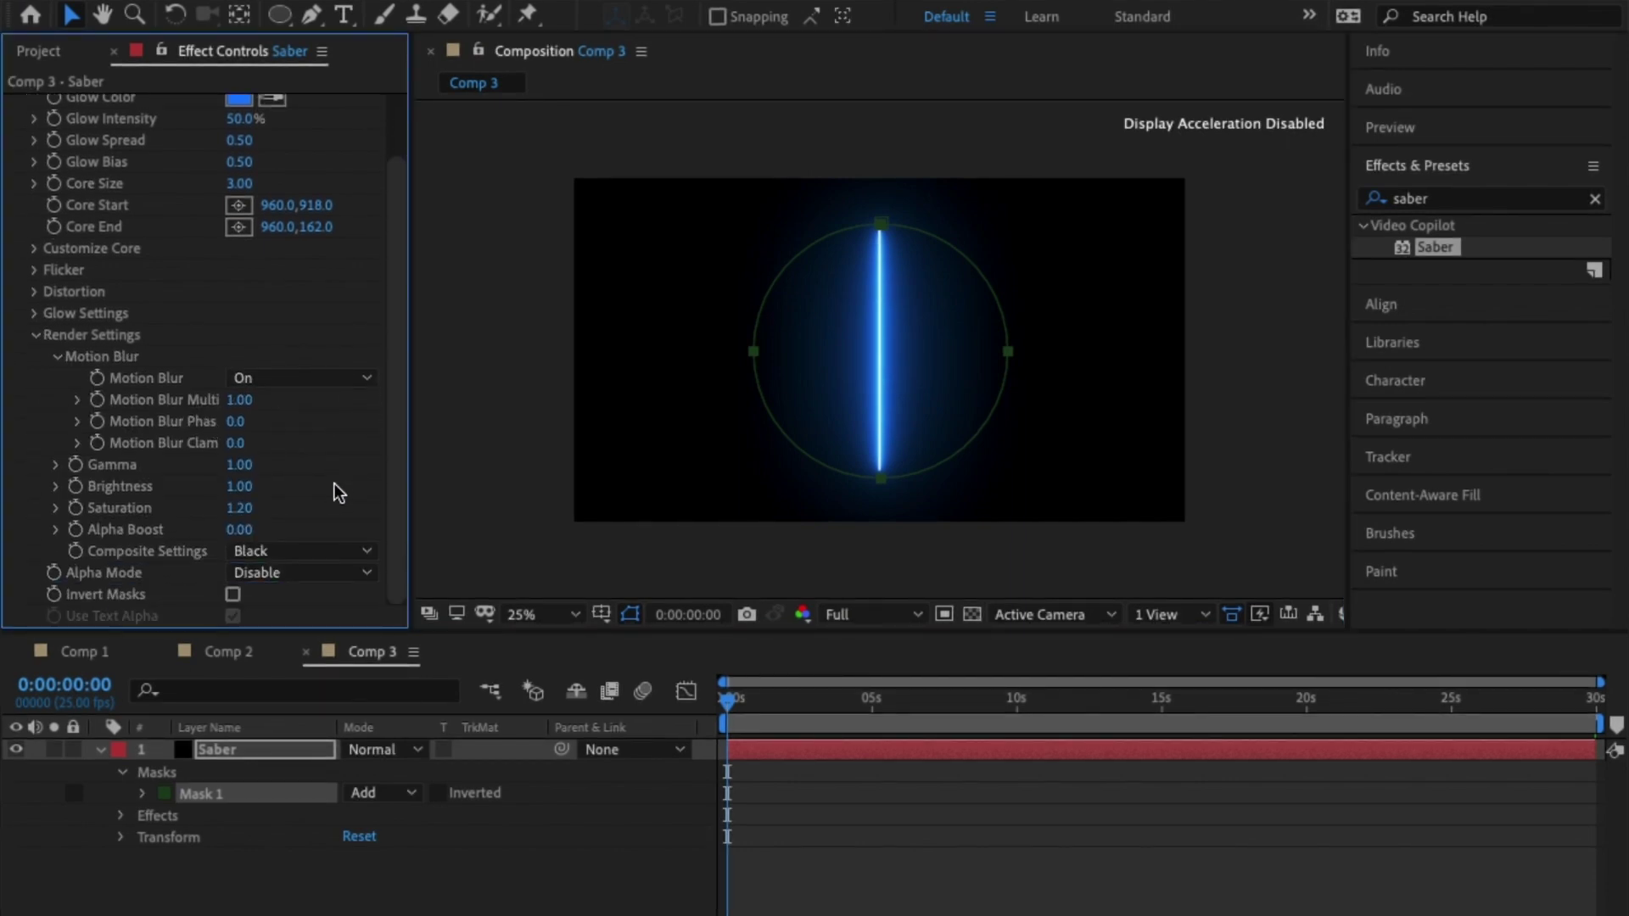
pyautogui.click(314, 552)
pyautogui.click(314, 574)
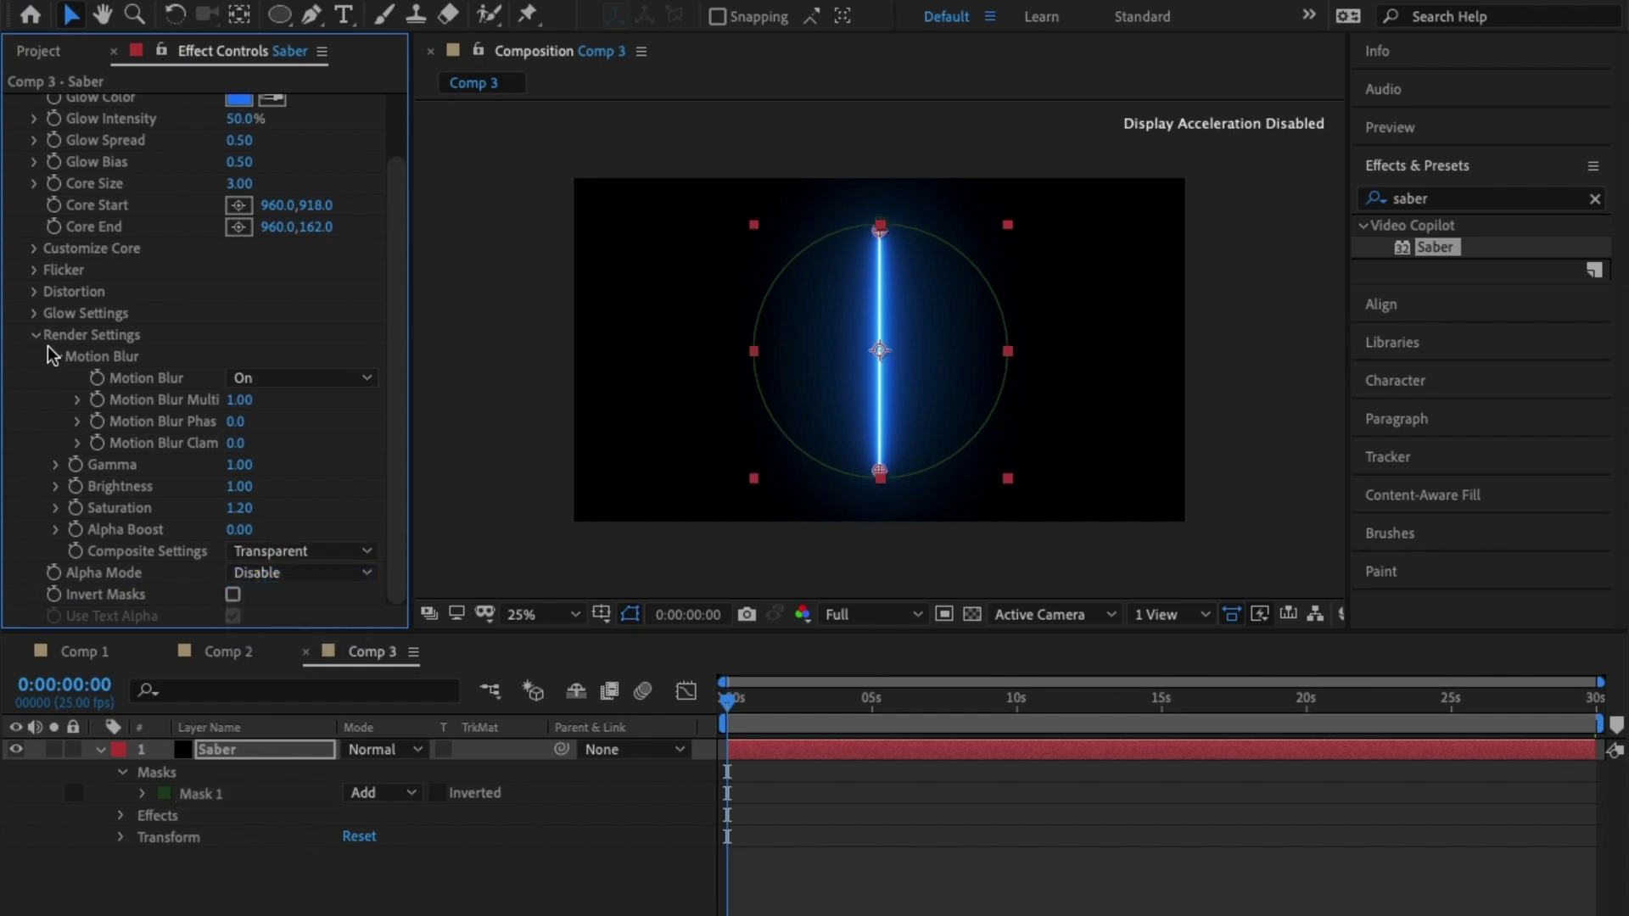
pyautogui.click(35, 335)
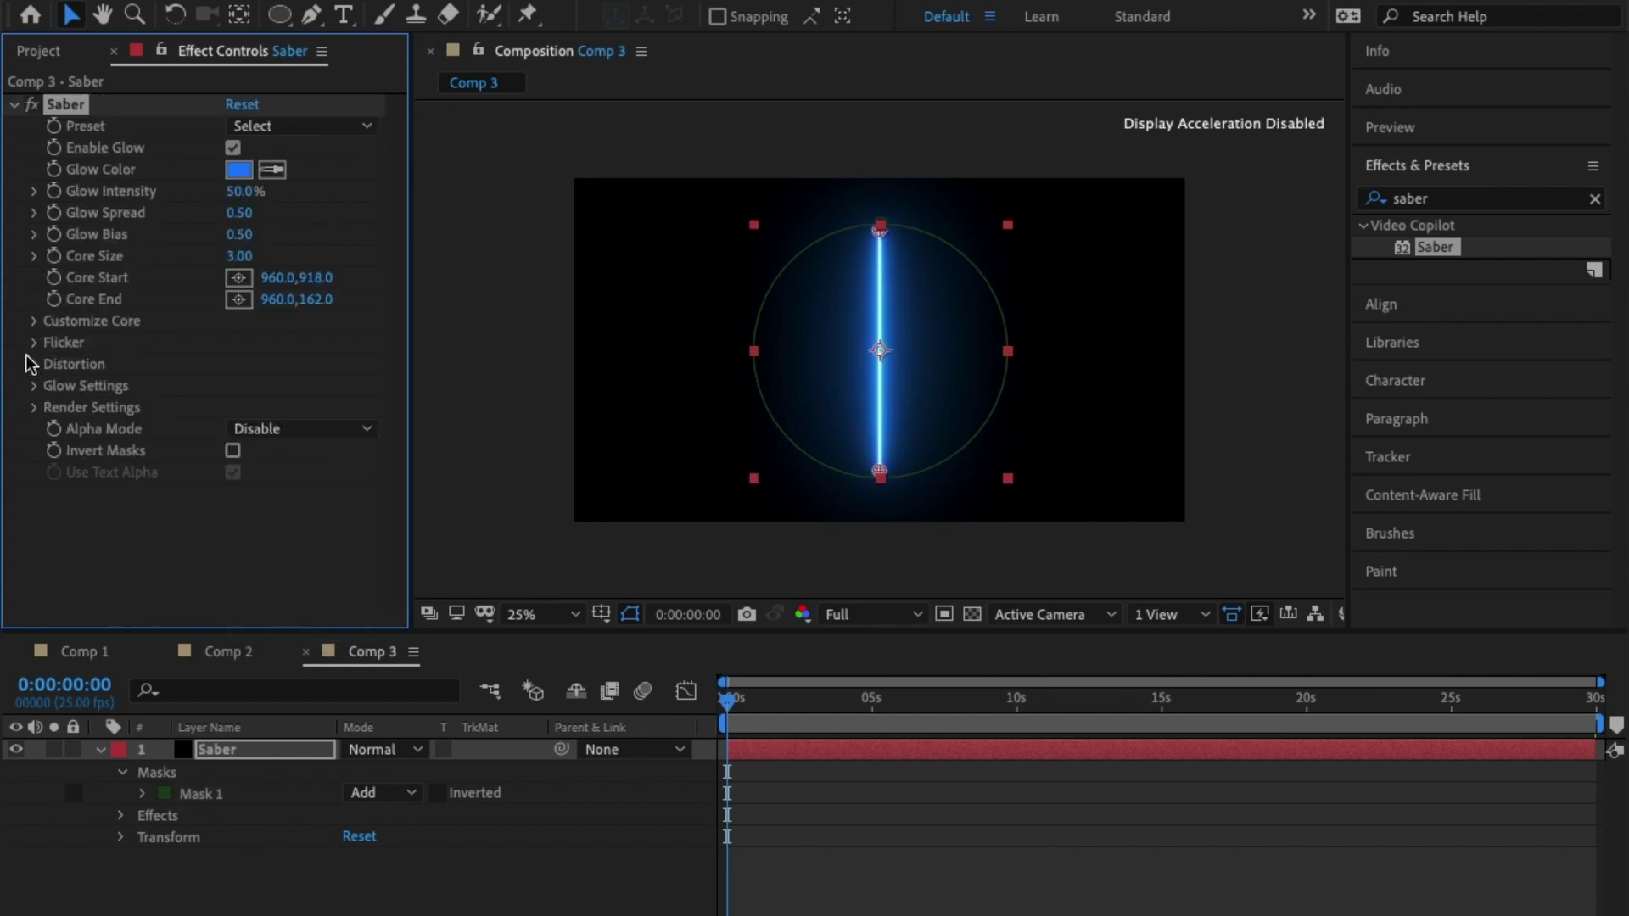
# - Switch the Saber Core Type to Layer Masks so the glow forms a ring along the mask
pyautogui.click(34, 321)
pyautogui.click(291, 344)
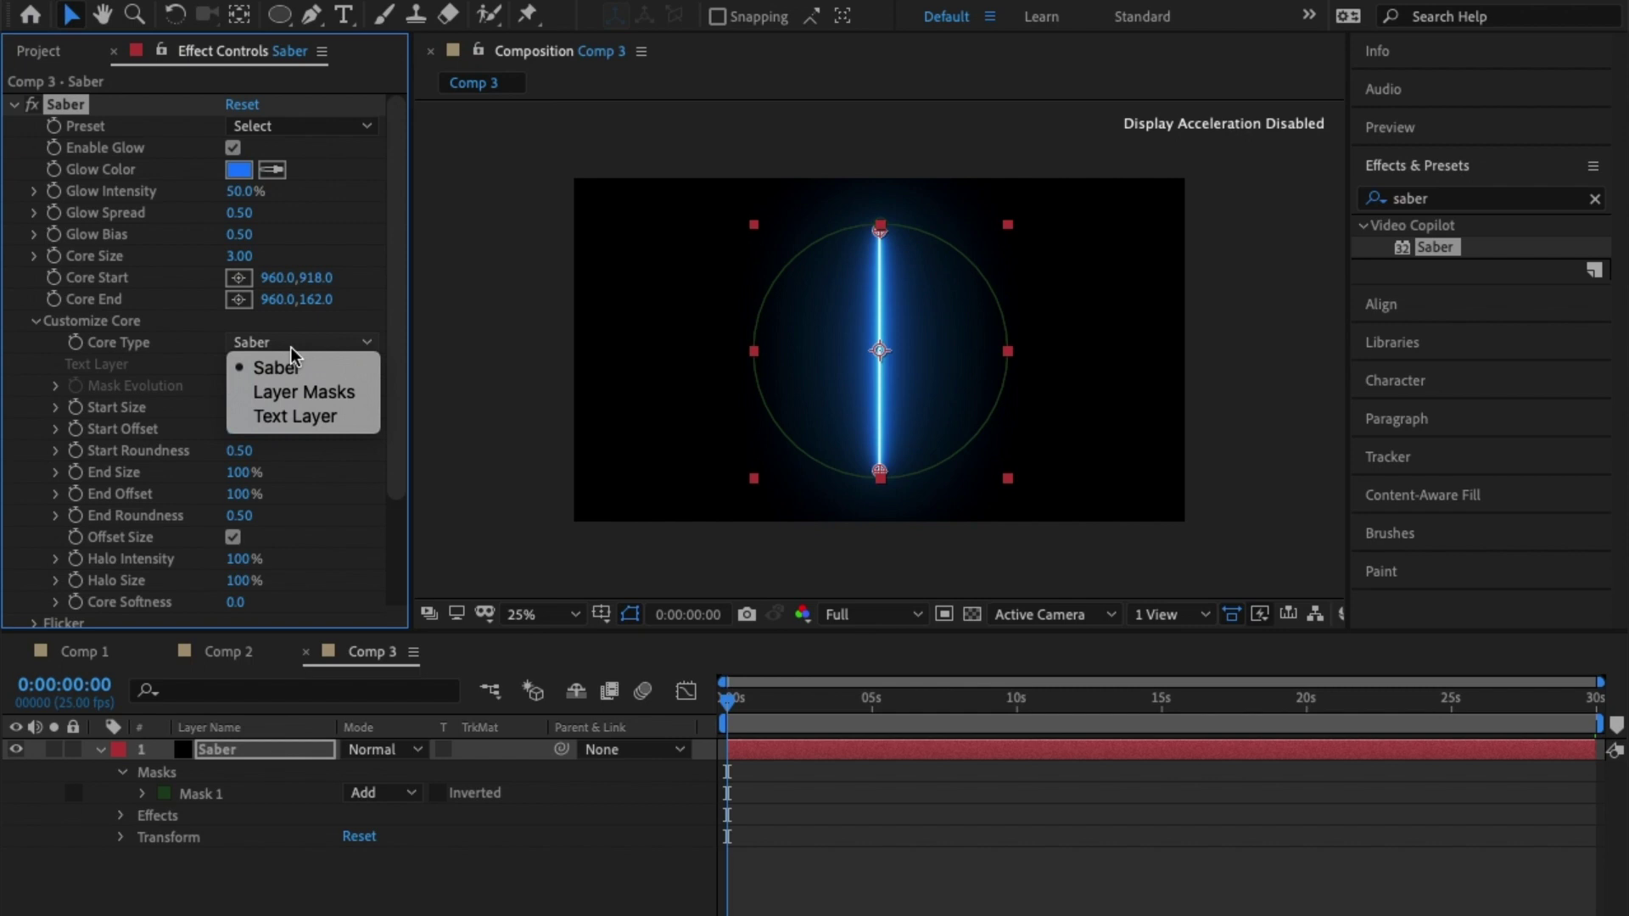
pyautogui.click(367, 392)
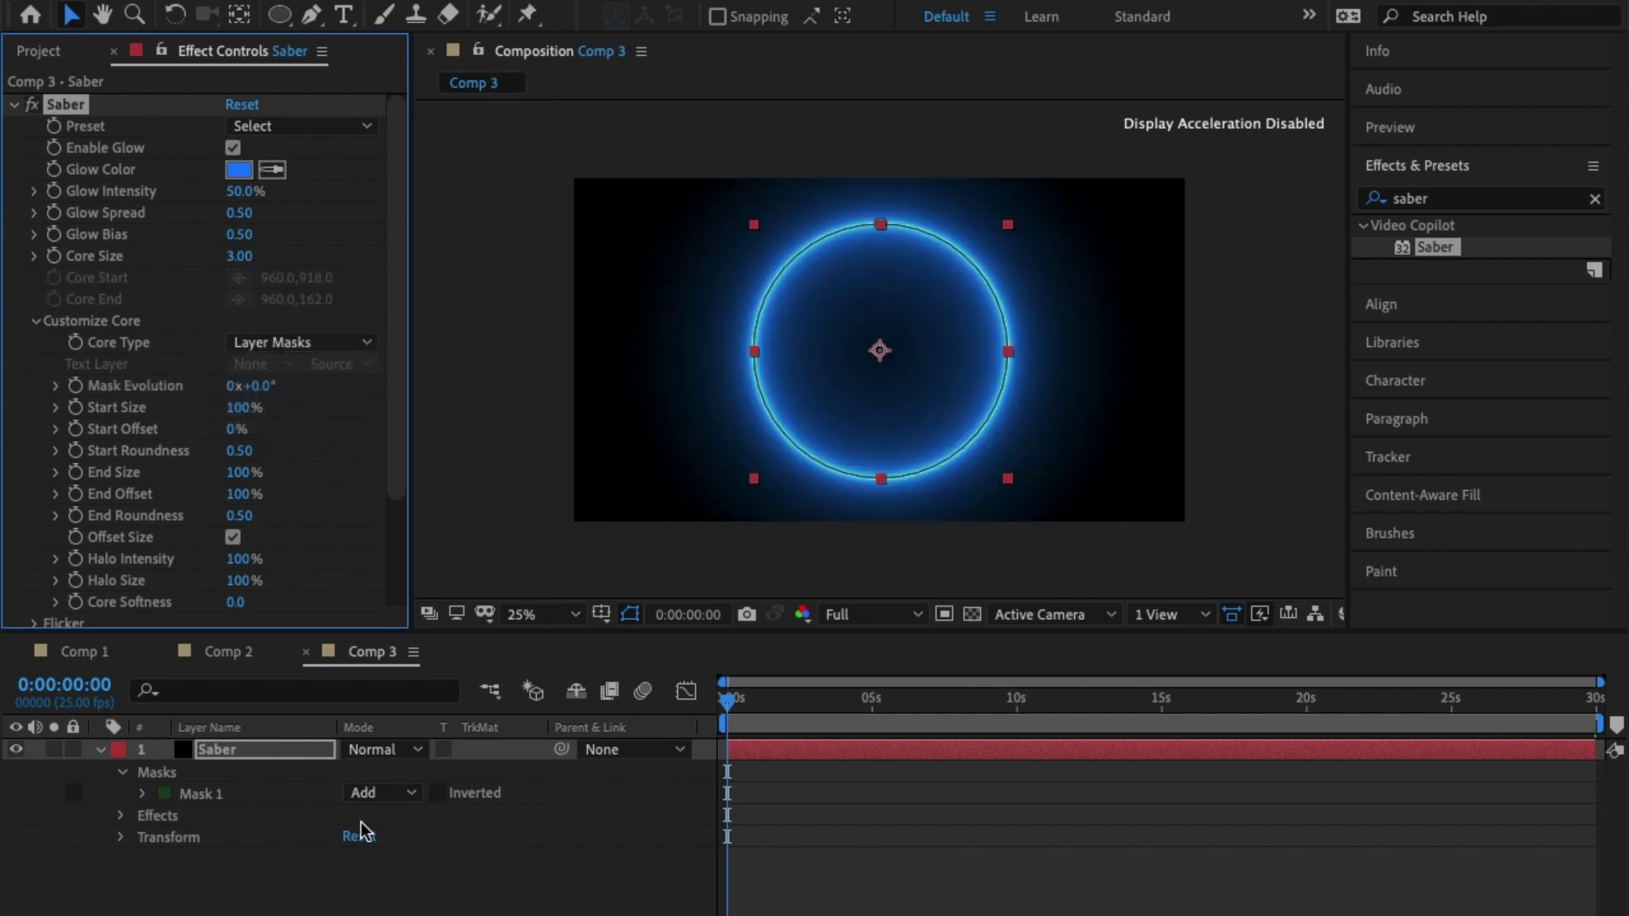
pyautogui.moveTo(728, 703); pyautogui.dragTo(442, 715)
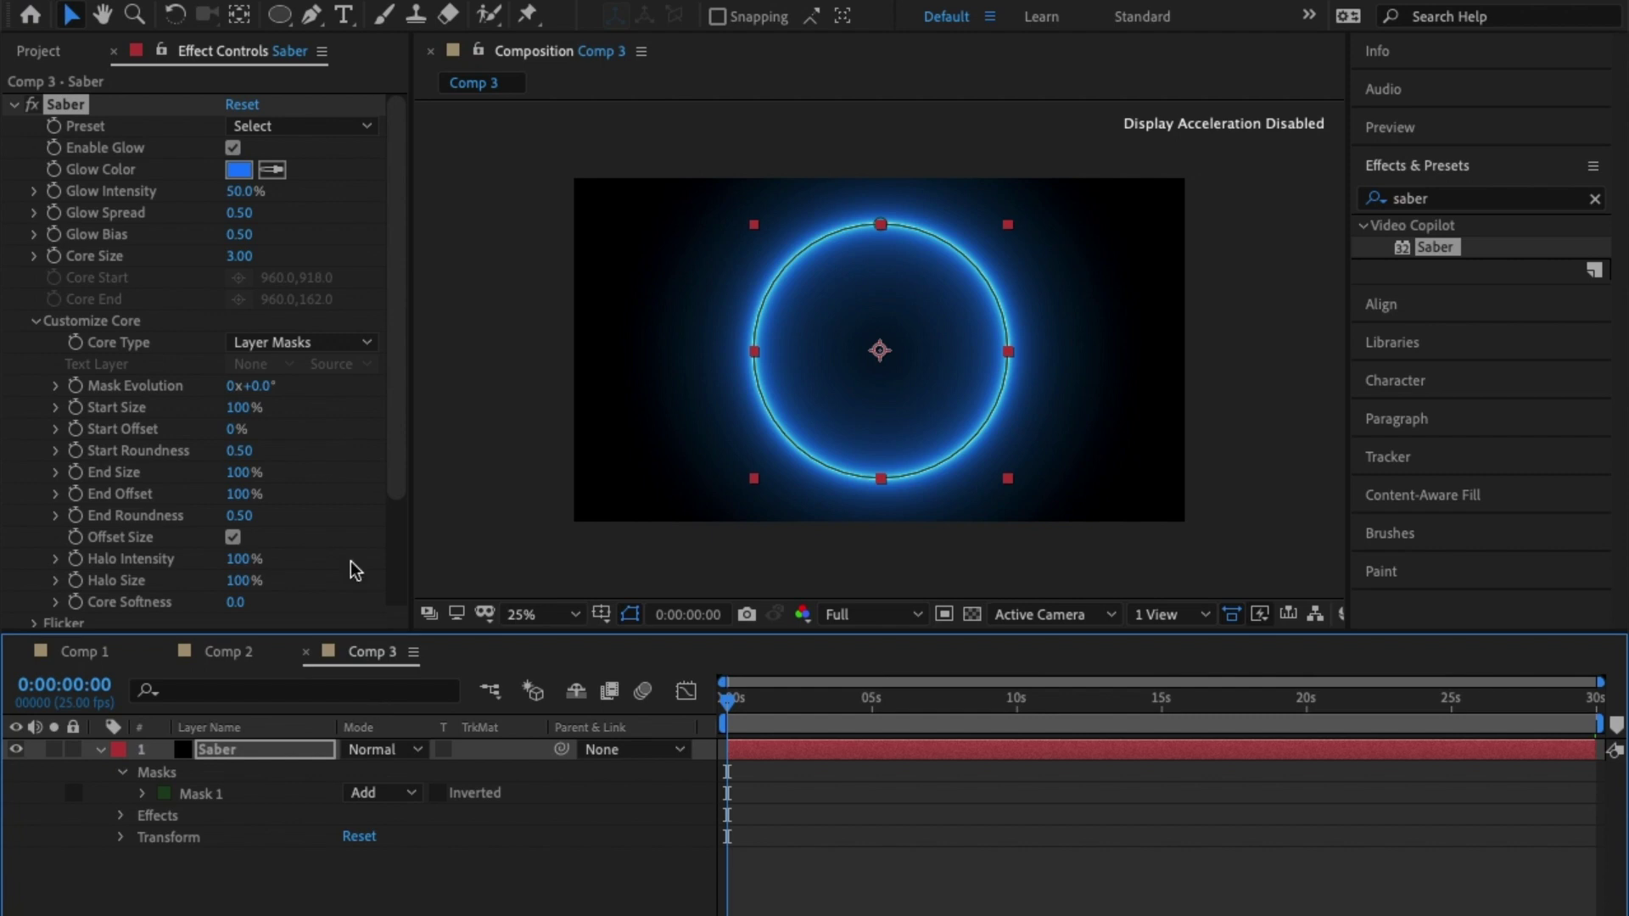
pyautogui.scroll(-3, 355, 570)
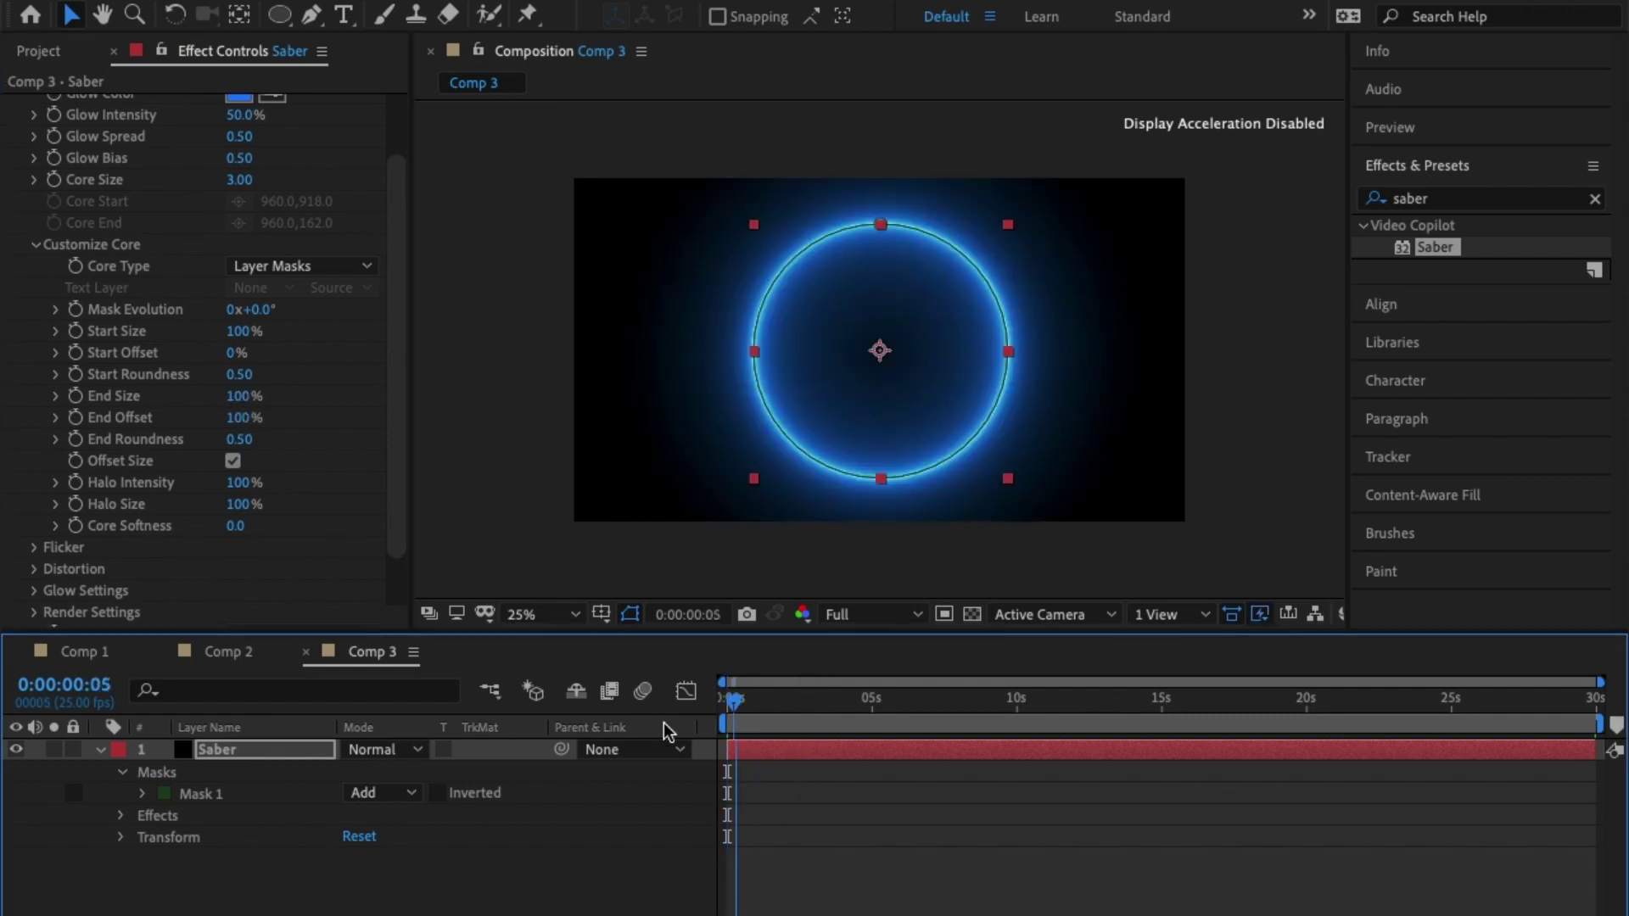
# - Keyframe End Offset from 0% at frame 0 to 100% at 0:00:00:19
pyautogui.click(74, 424)
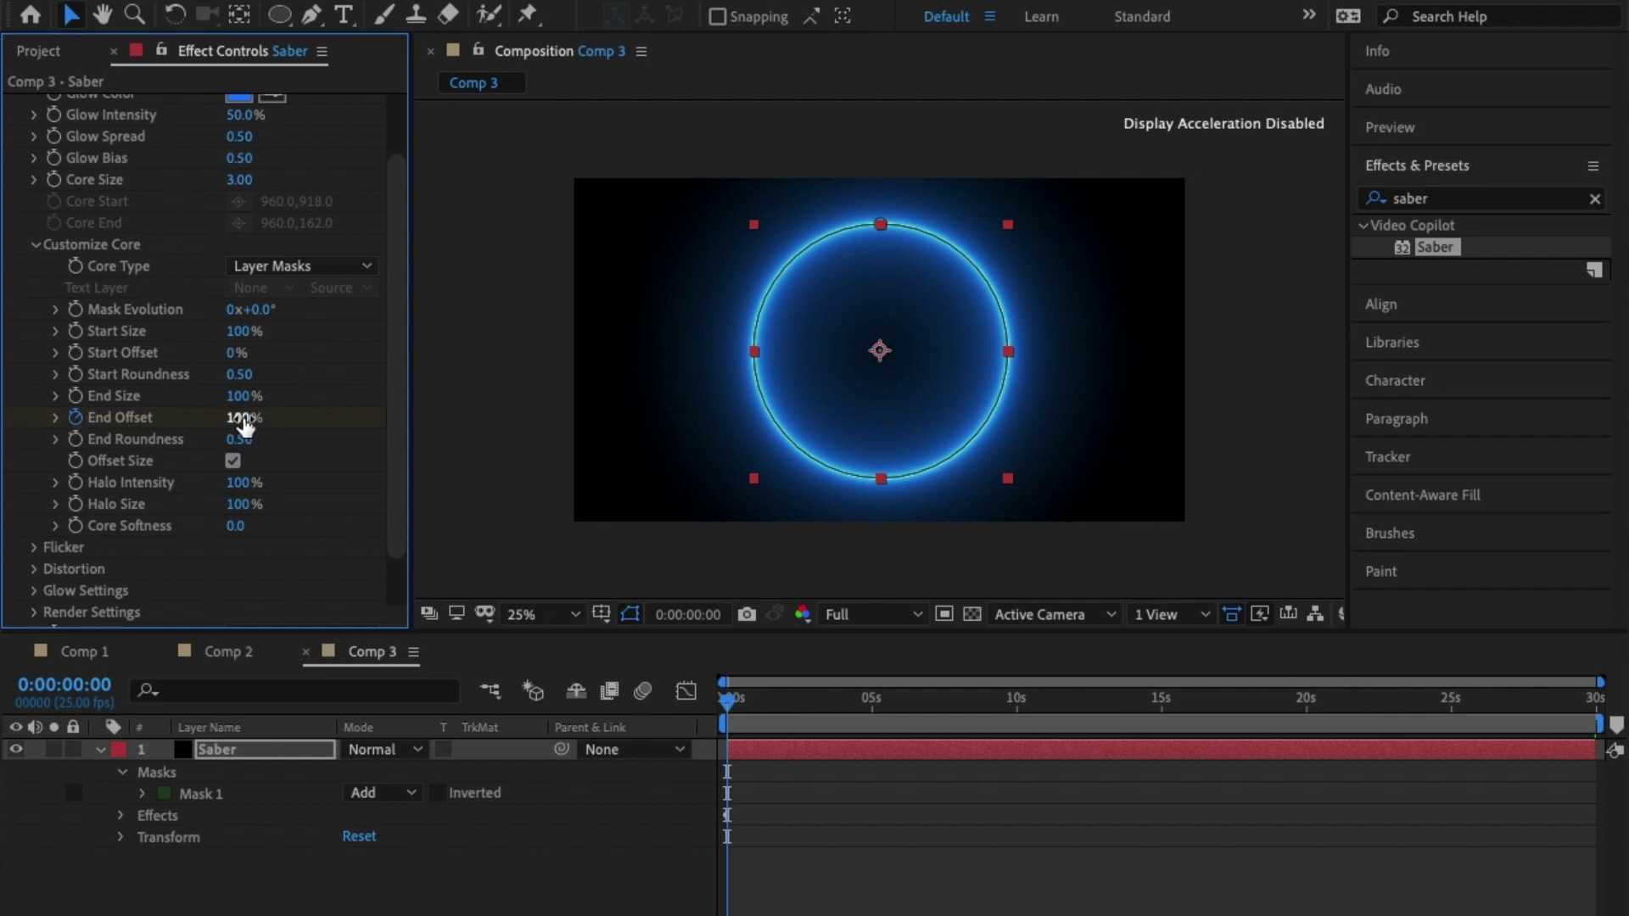
pyautogui.moveTo(245, 424); pyautogui.dragTo(117, 436)
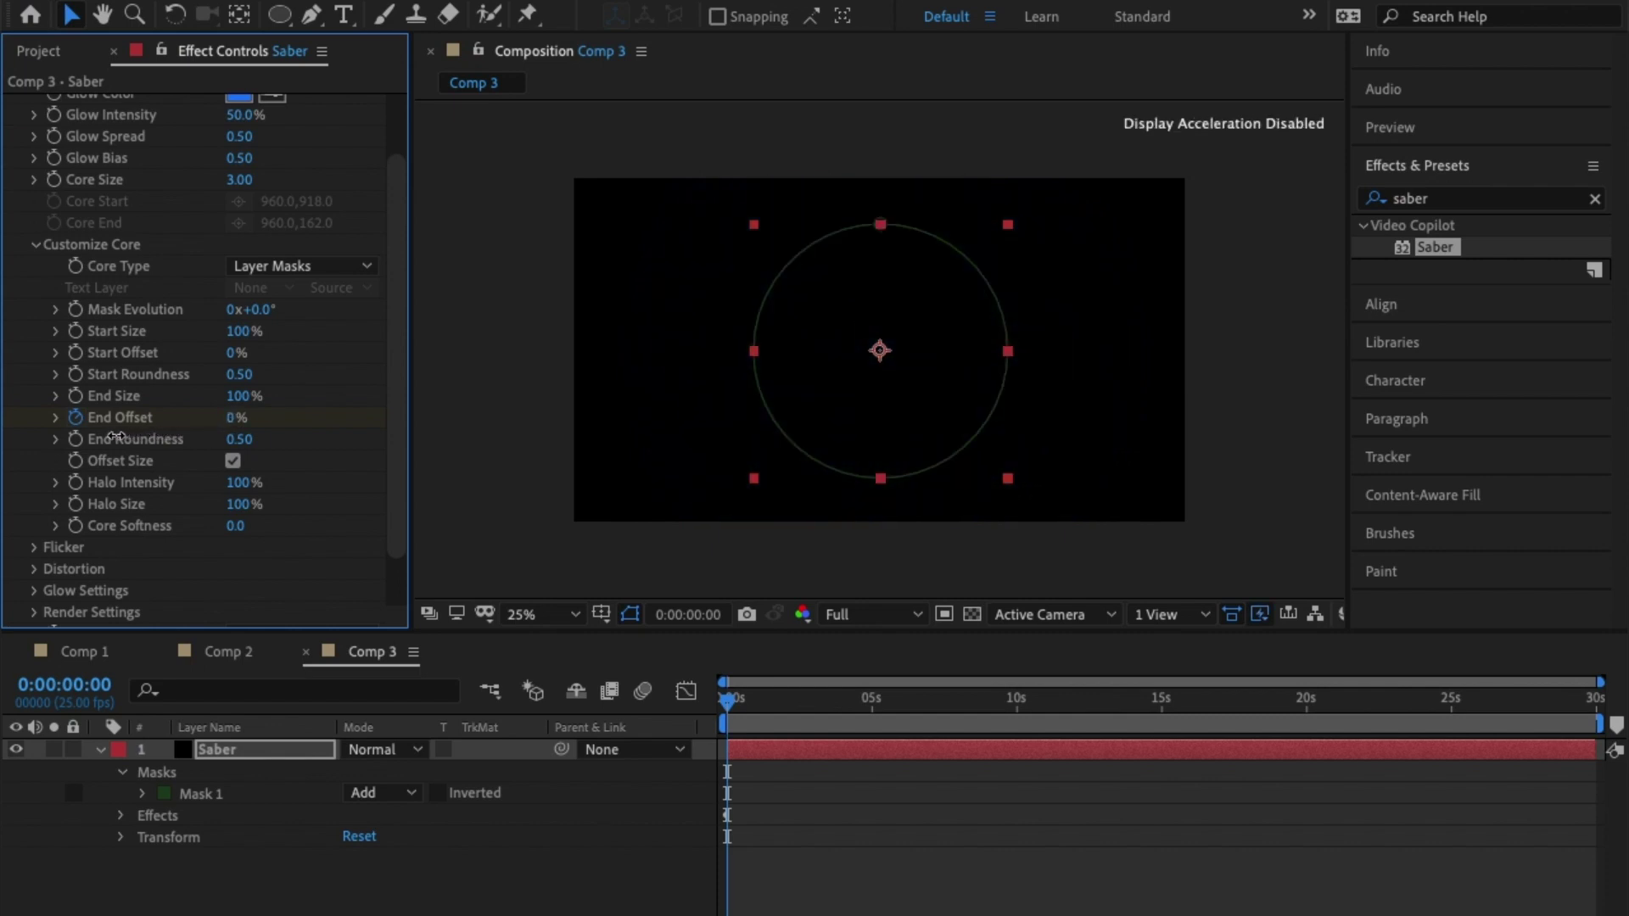
pyautogui.click(733, 700)
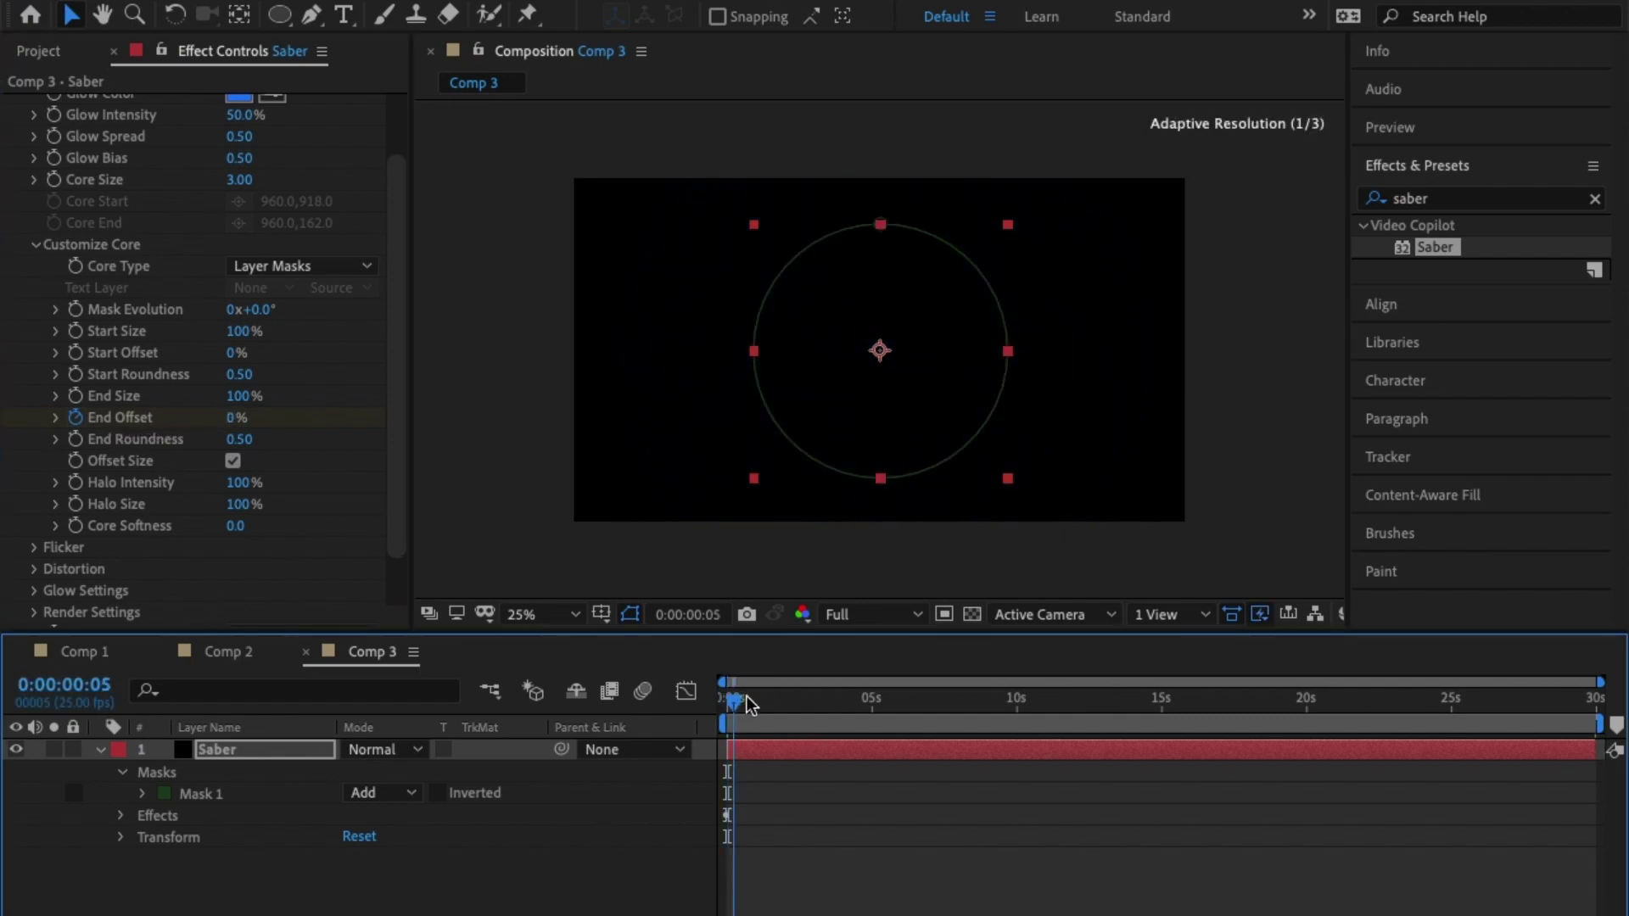
pyautogui.click(747, 702)
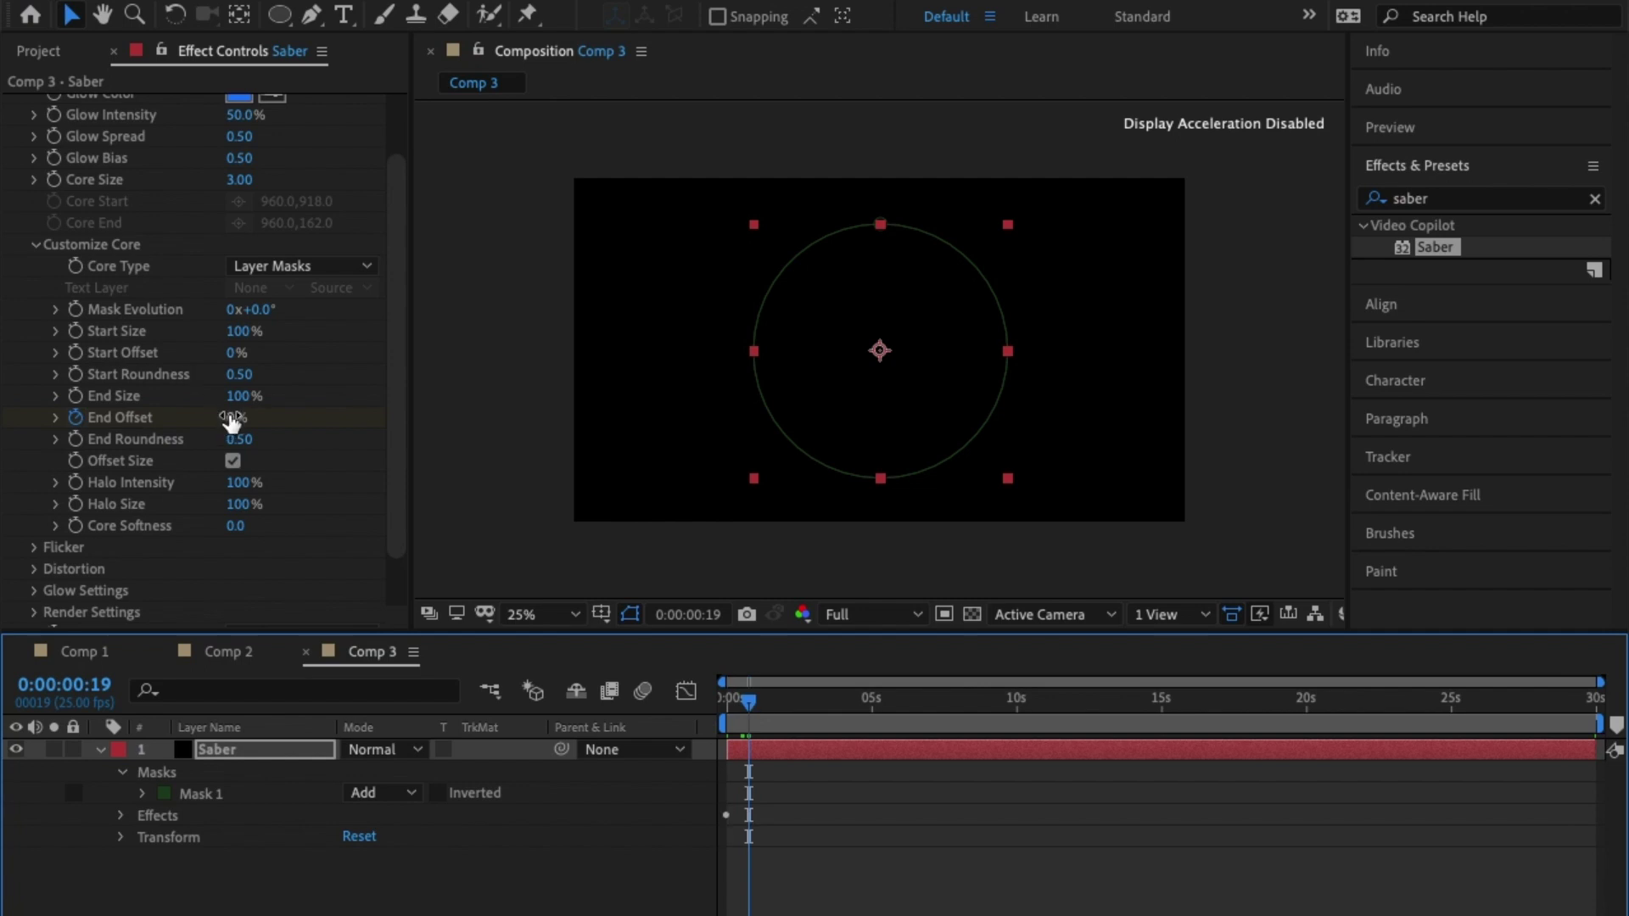
pyautogui.moveTo(230, 421); pyautogui.dragTo(552, 458)
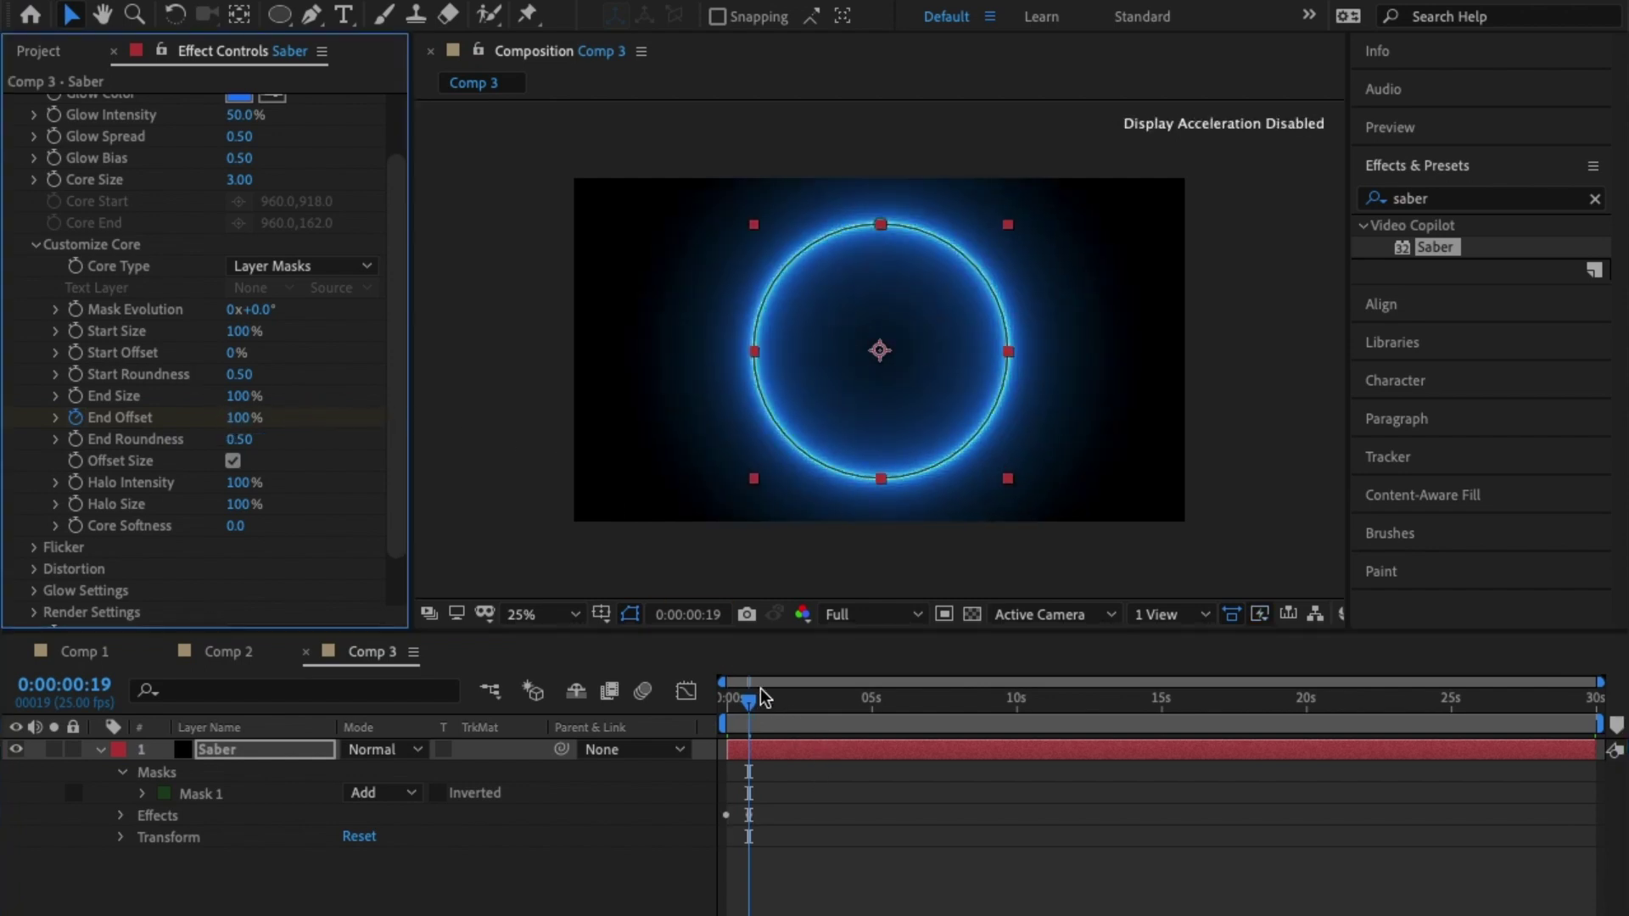
# - Preview the ring draw-on animation from the start of Comp 3
pyautogui.moveTo(763, 698); pyautogui.dragTo(653, 728)
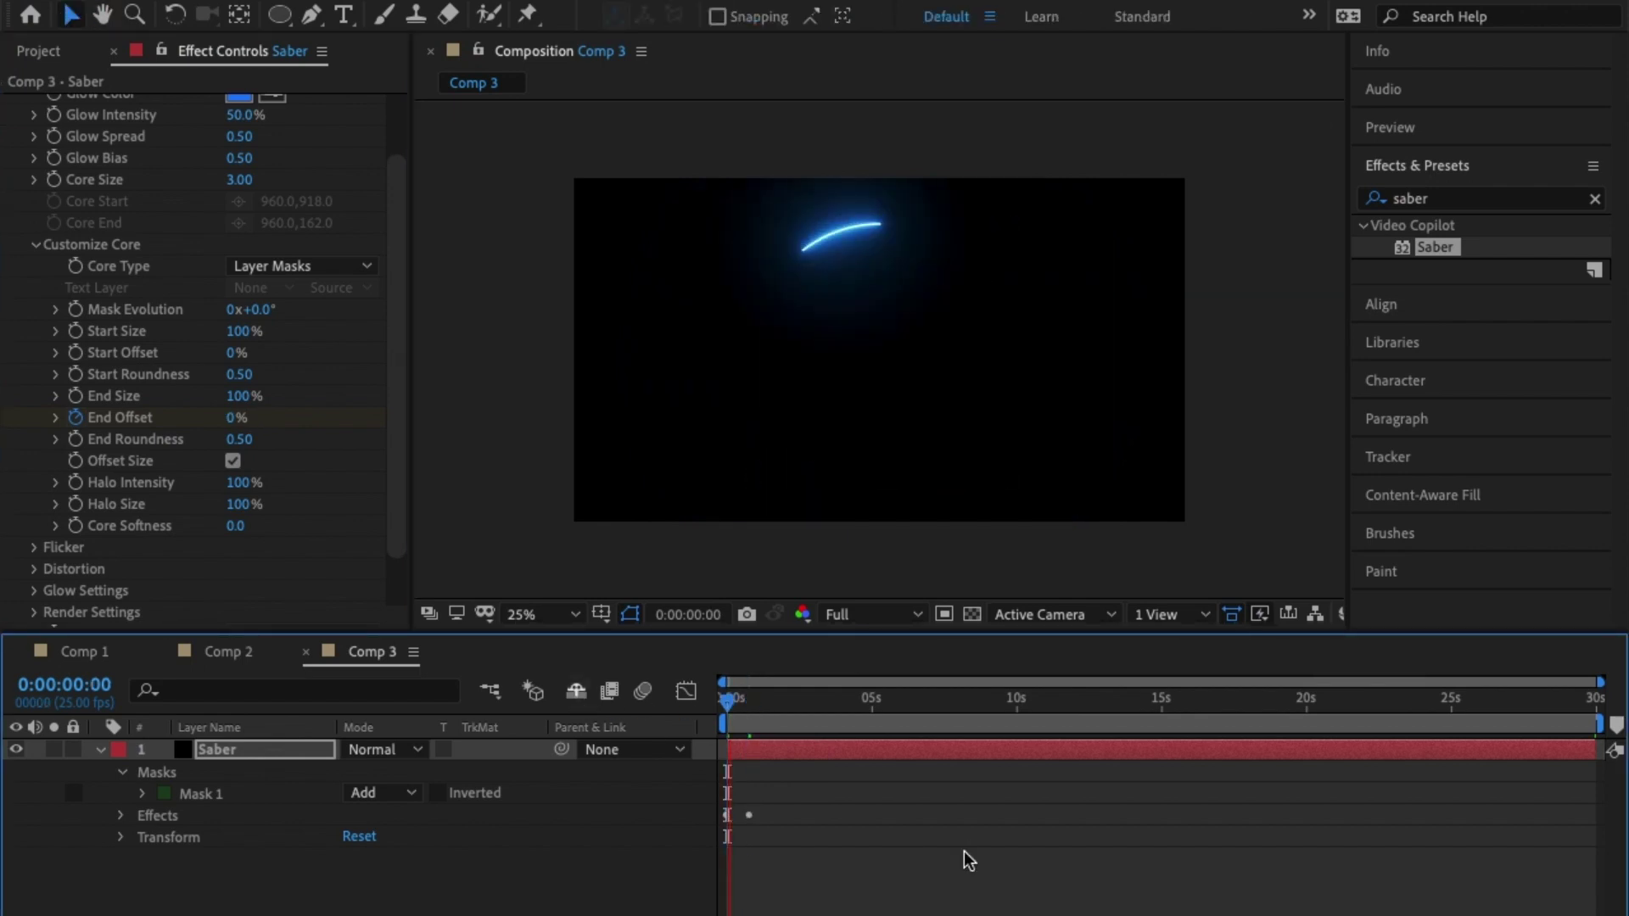
pyautogui.press('space')
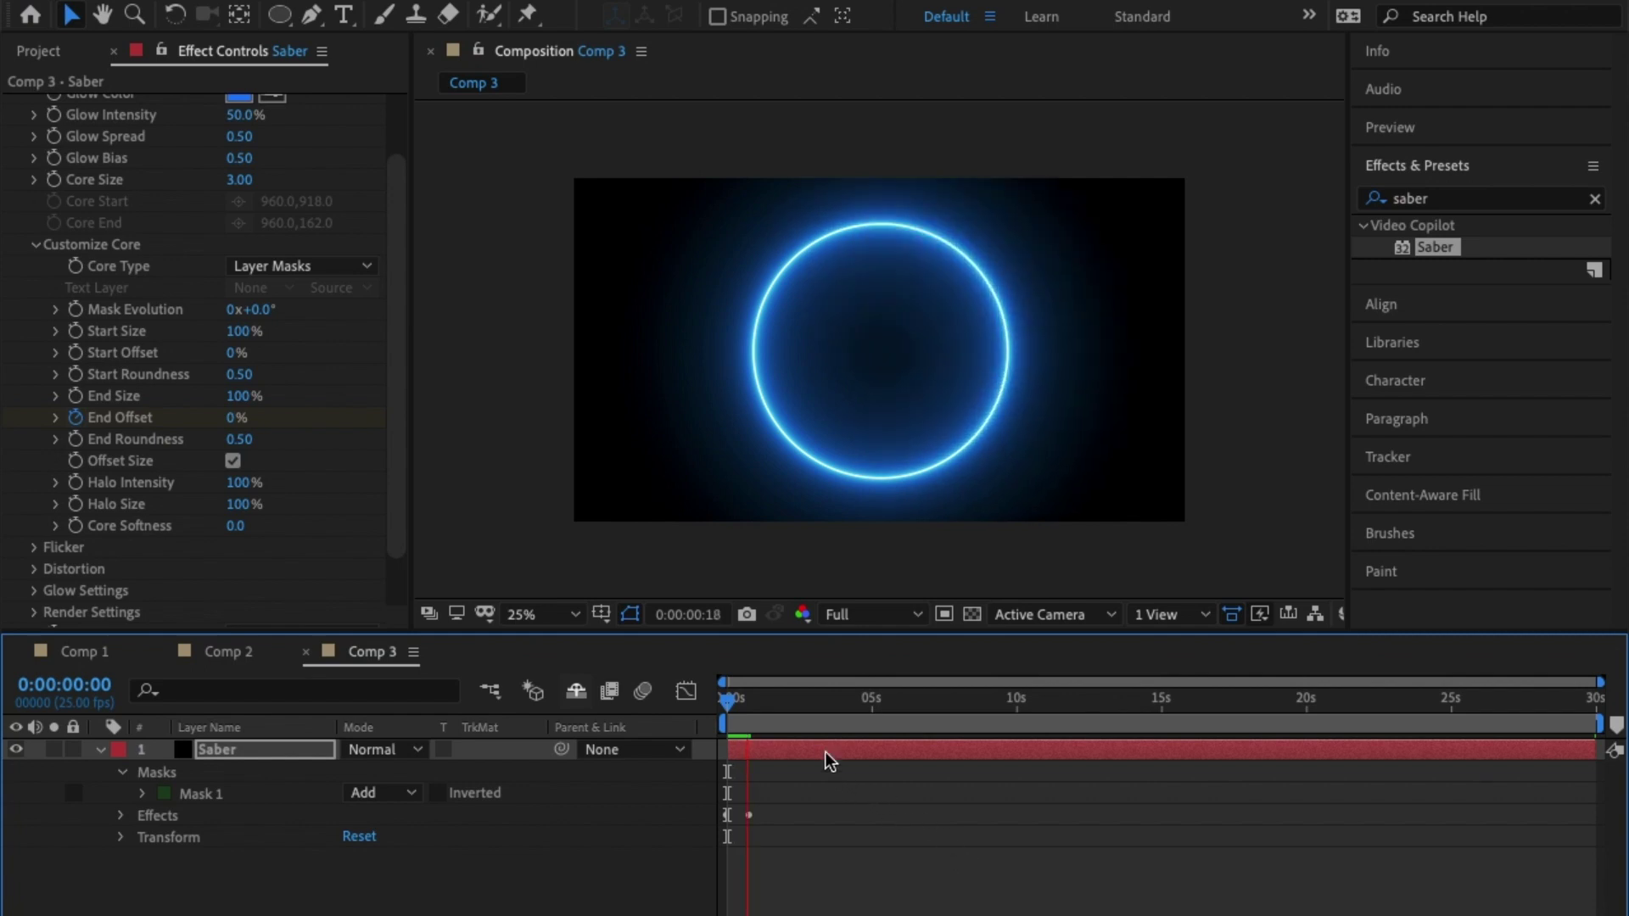
pyautogui.press('space')
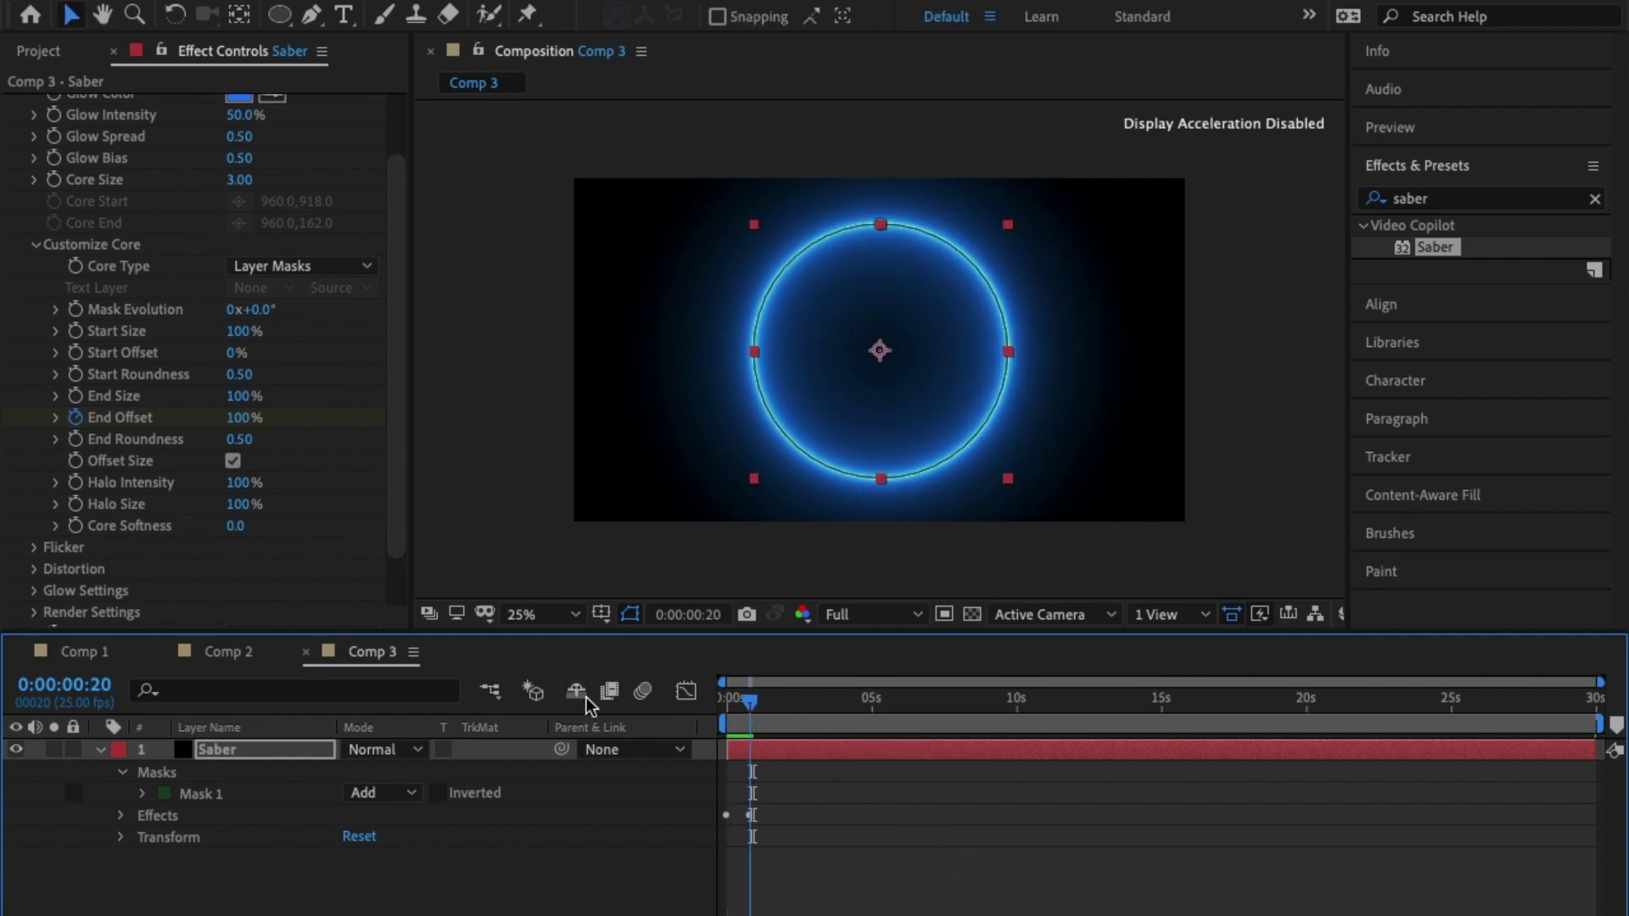
pyautogui.press('Home')
pyautogui.press('space')
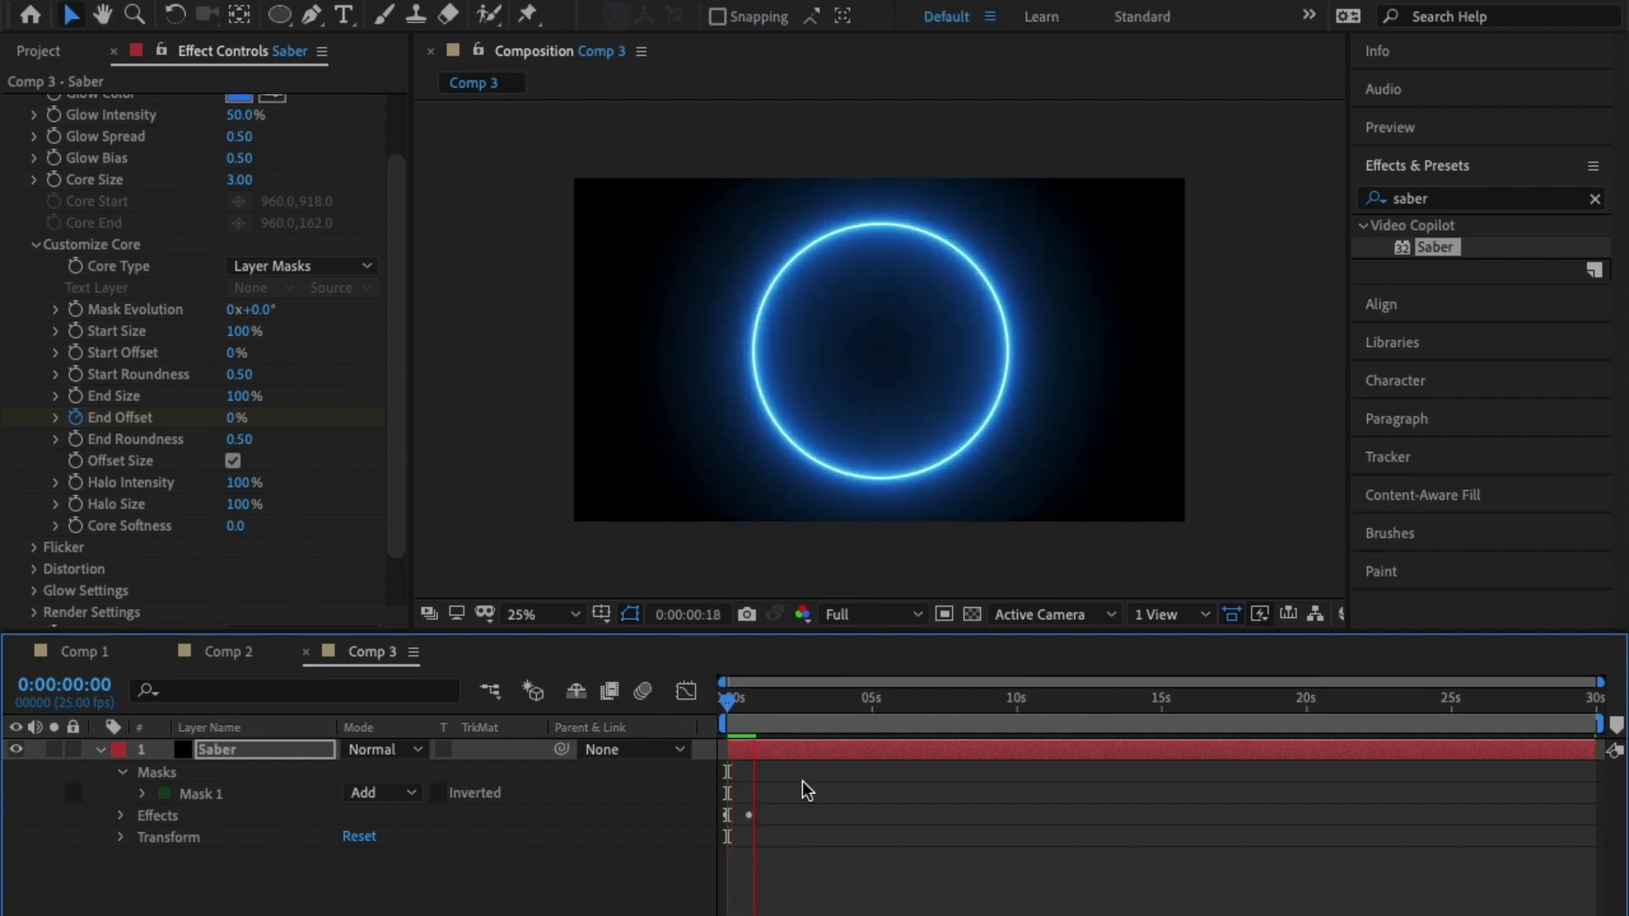
pyautogui.press('space')
pyautogui.scroll(1, 300, 176)
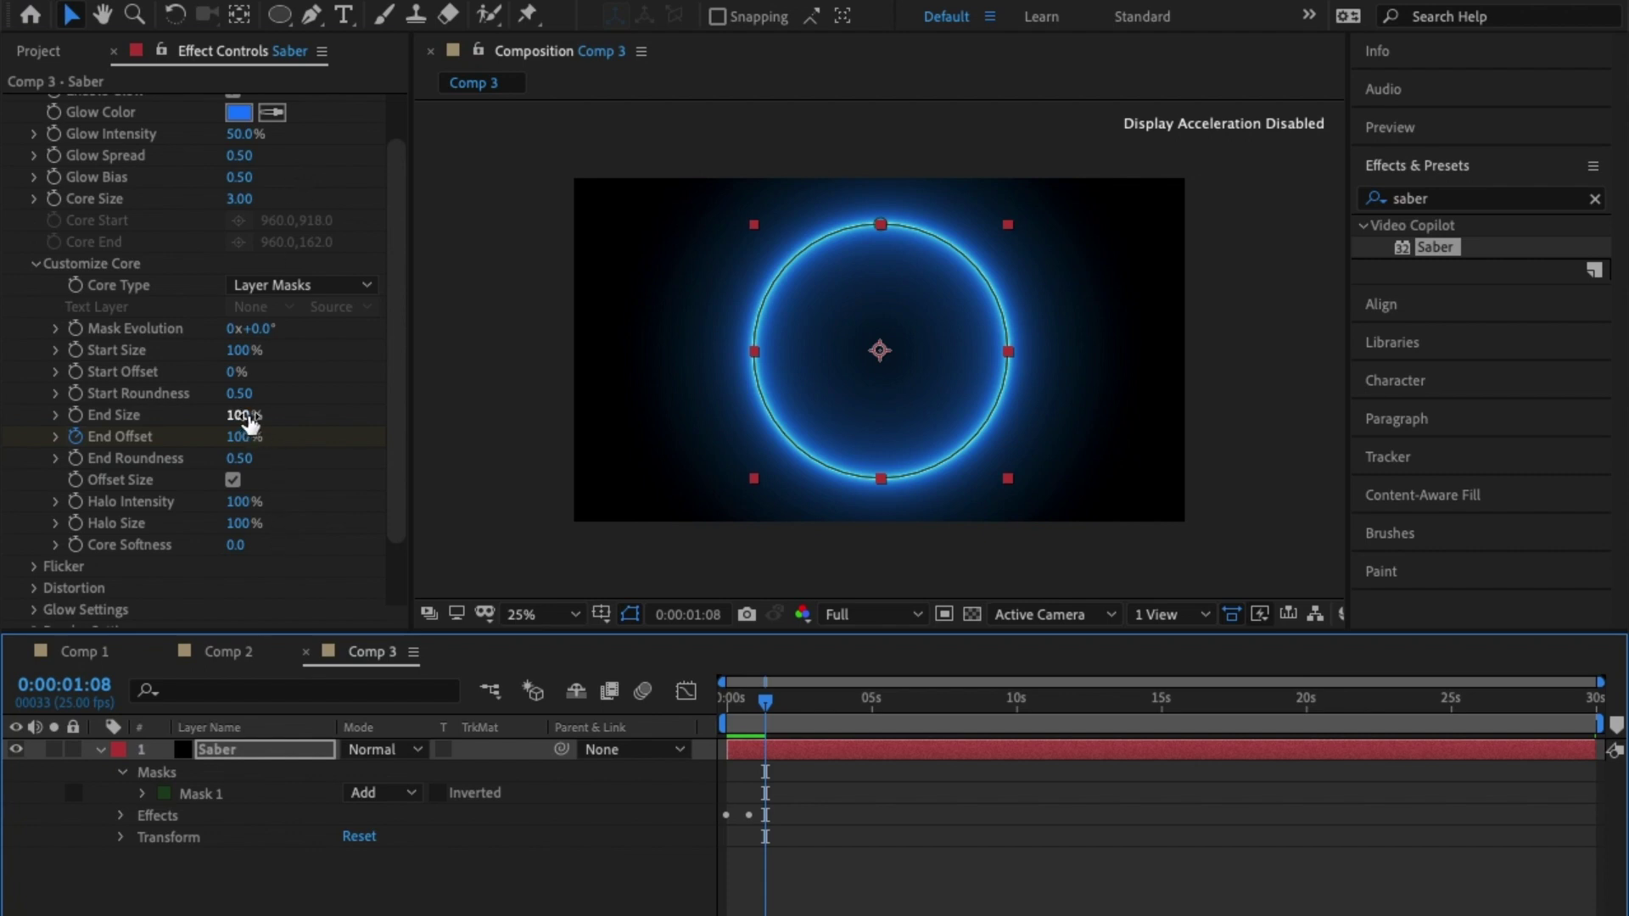
pyautogui.click(244, 415)
pyautogui.write('200')
pyautogui.press('Return')
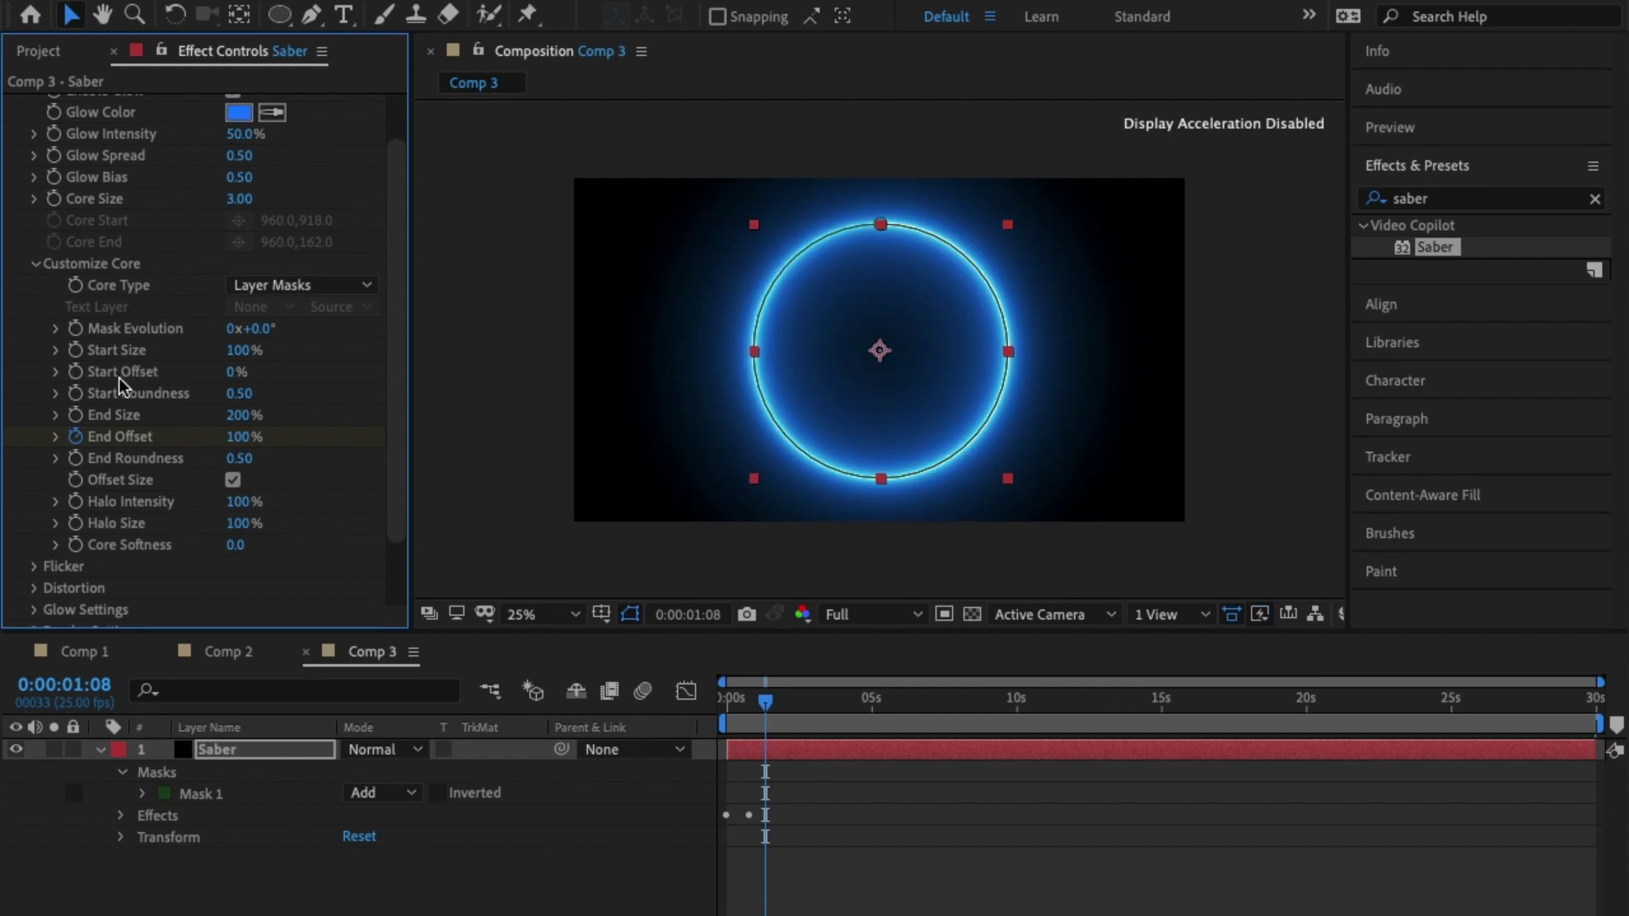
pyautogui.moveTo(234, 373)
pyautogui.mouseDown()
pyautogui.moveTo(392, 383)
pyautogui.moveTo(223, 386)
pyautogui.mouseUp()
pyautogui.moveTo(309, 419); pyautogui.dragTo(8, 458)
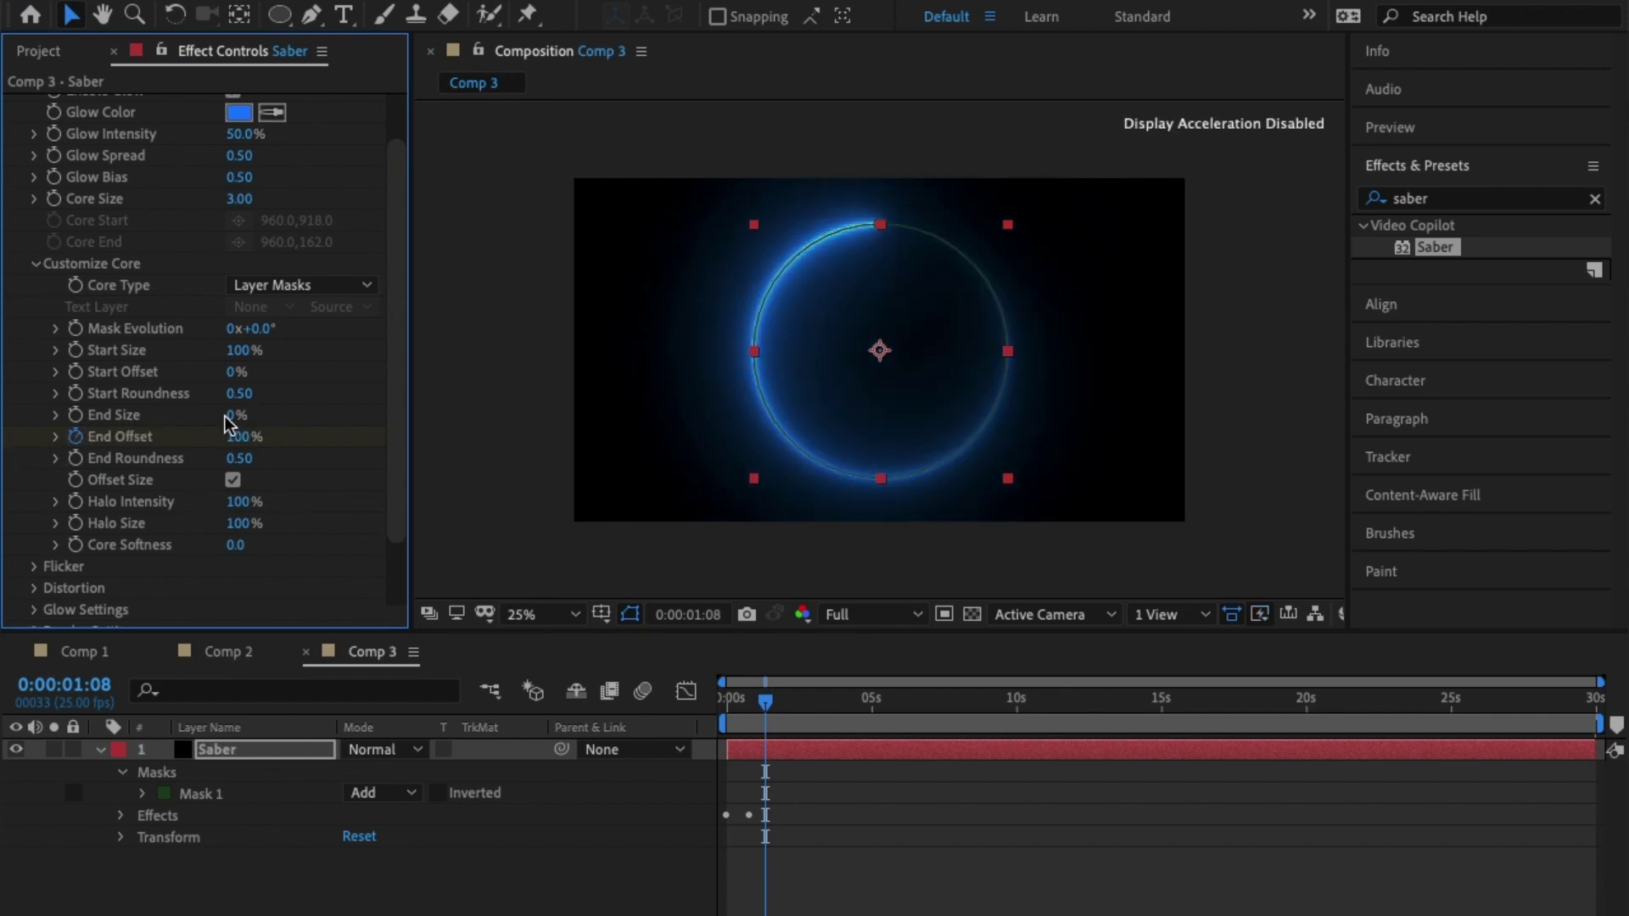
pyautogui.moveTo(229, 421)
pyautogui.mouseDown()
pyautogui.moveTo(454, 428)
pyautogui.moveTo(238, 413)
pyautogui.mouseUp()
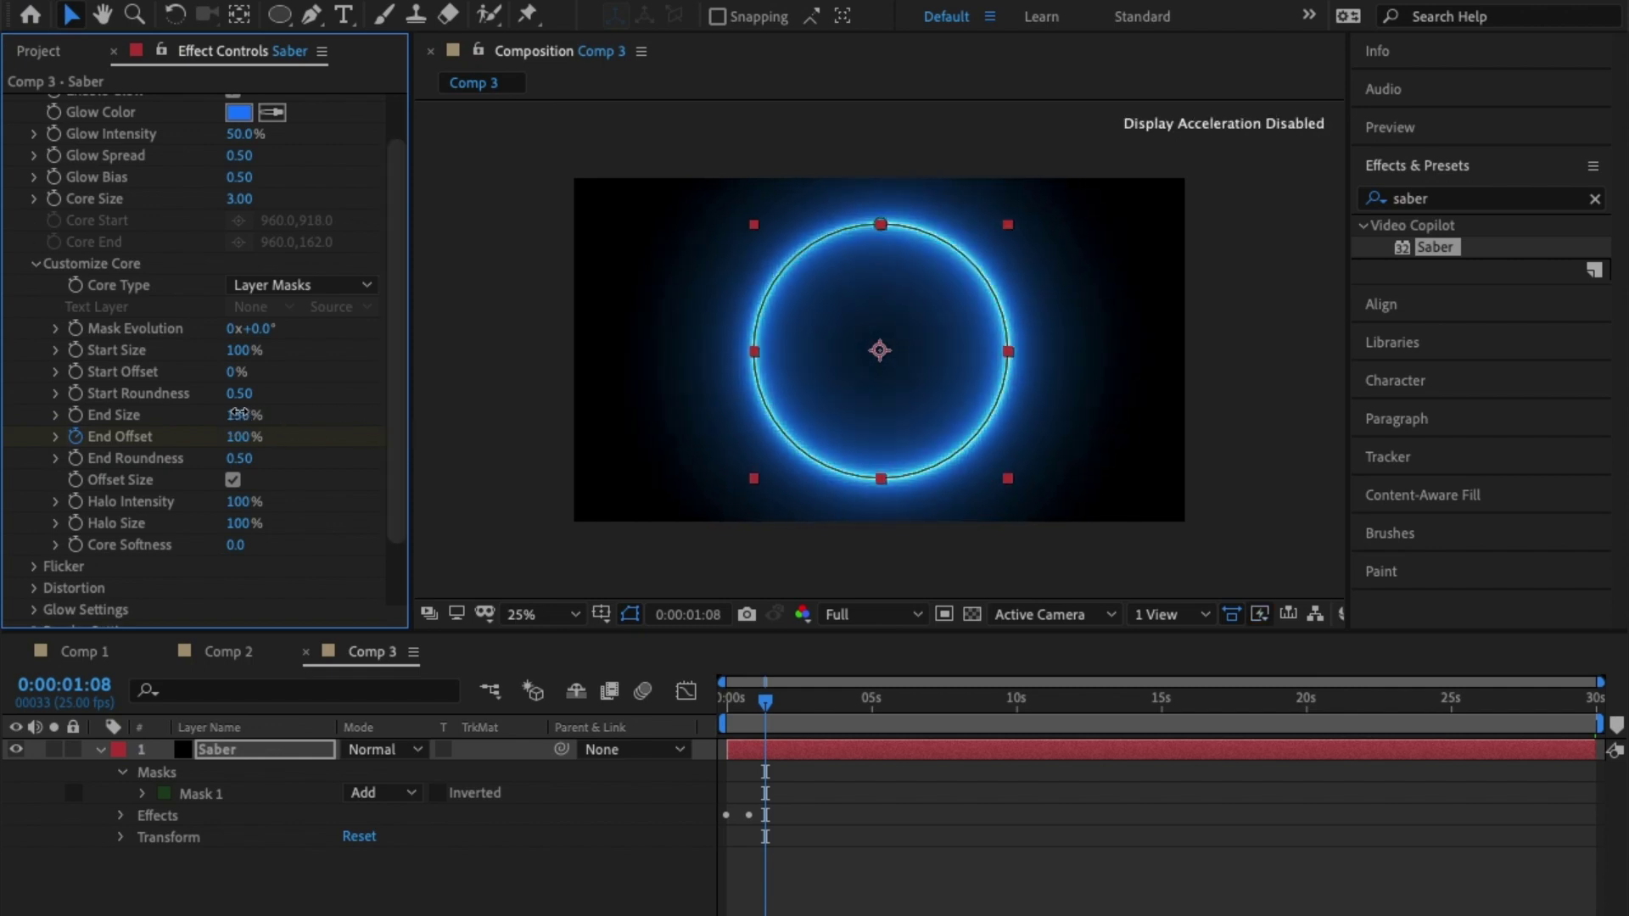
pyautogui.click(239, 413)
pyautogui.write('100')
pyautogui.press('Return')
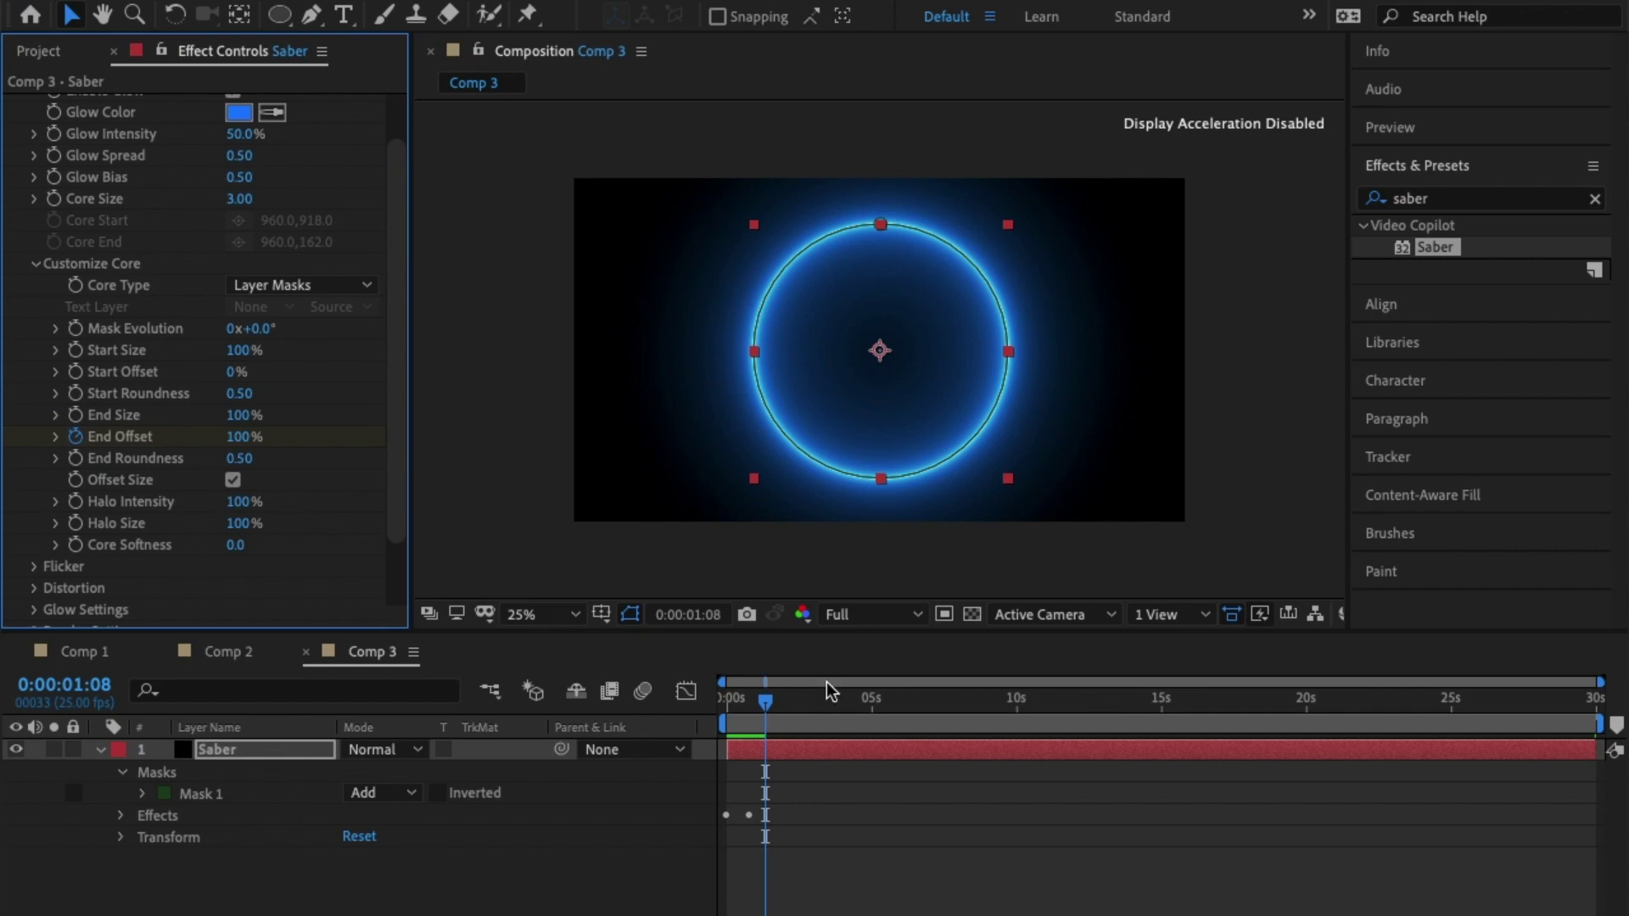
pyautogui.click(82, 651)
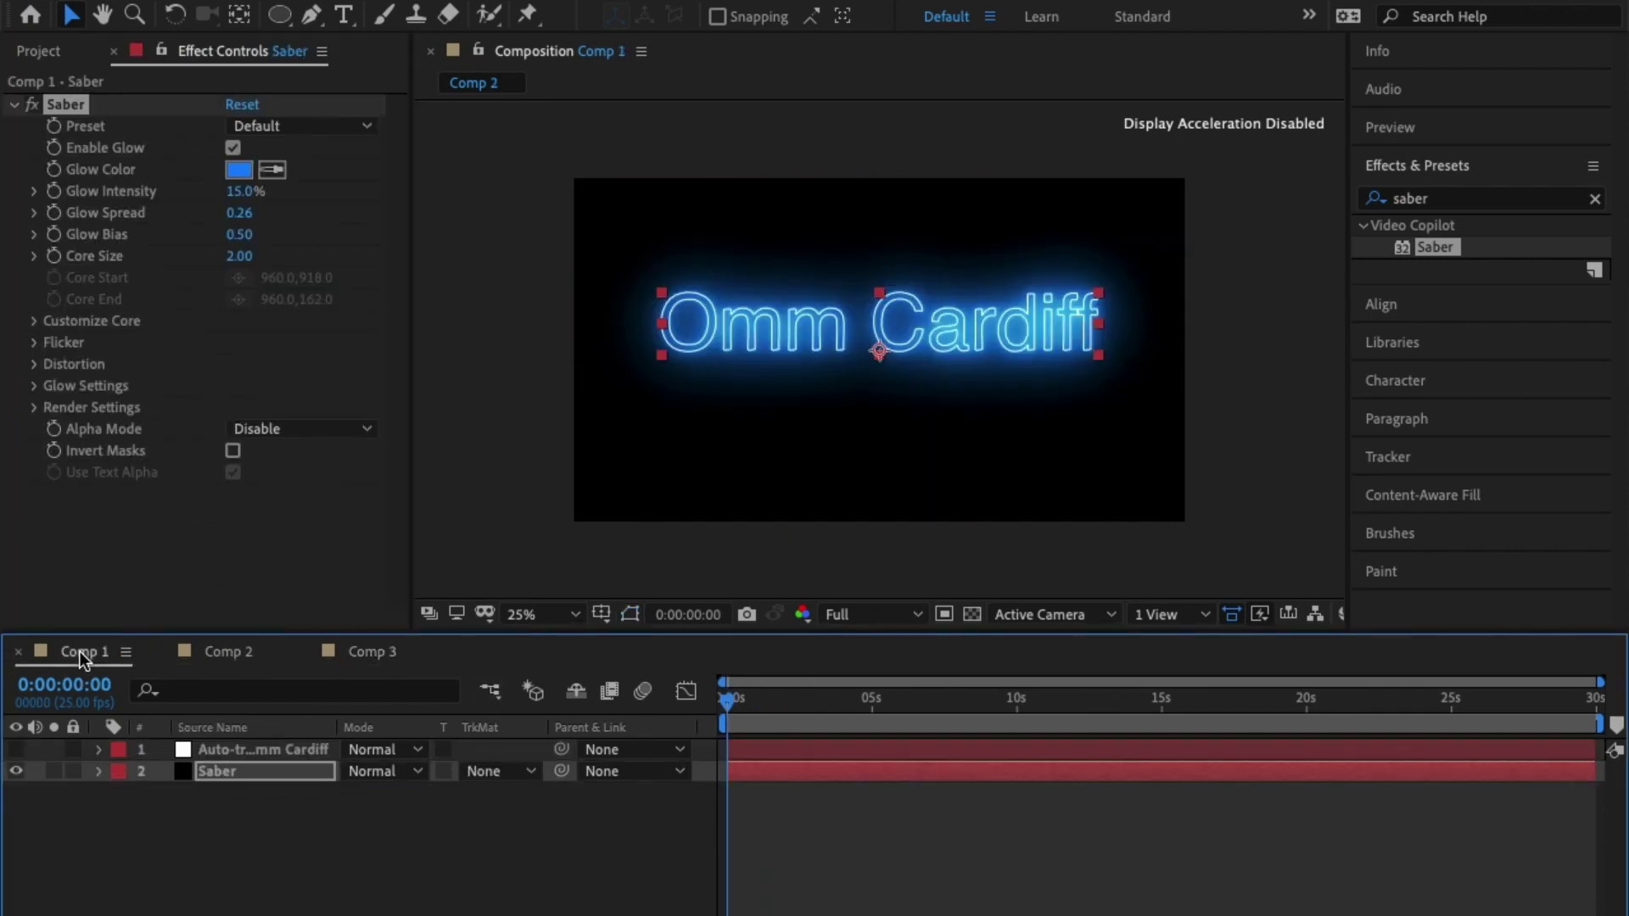